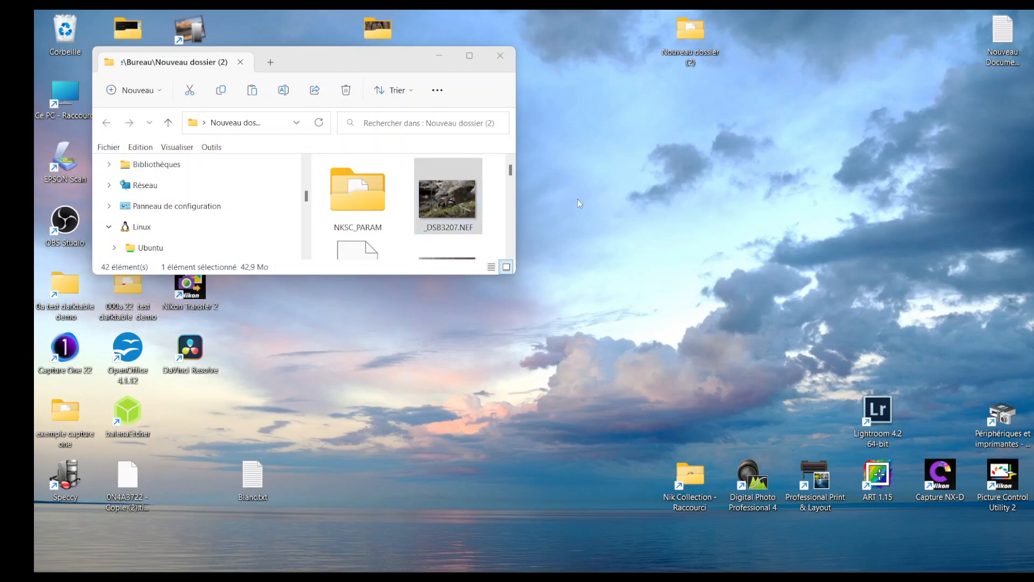
Open the raw photo _DSB3207.NEF from the folder in darktable.
right_click(451, 199)
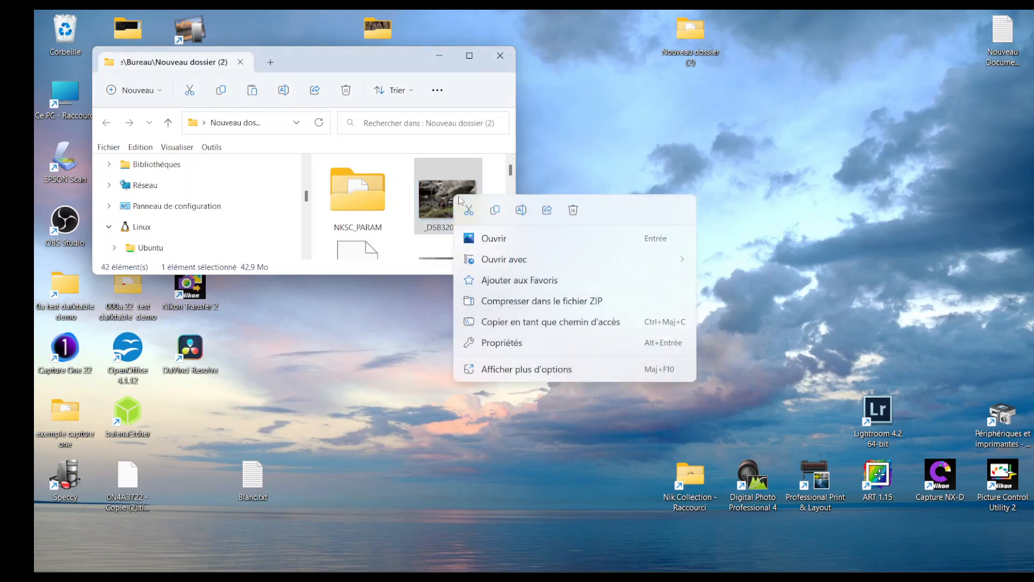
mouse_move(573, 264)
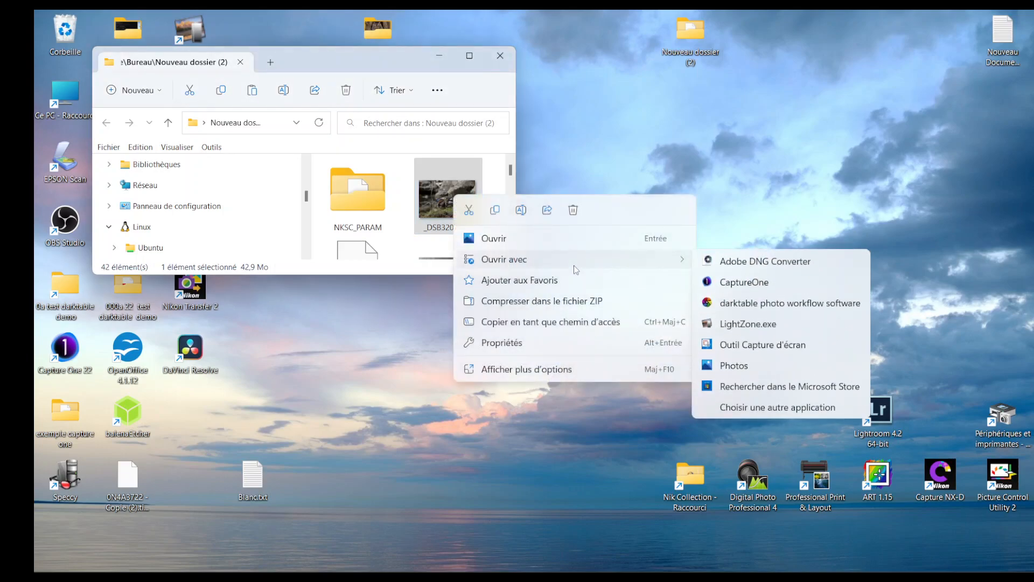
click(790, 303)
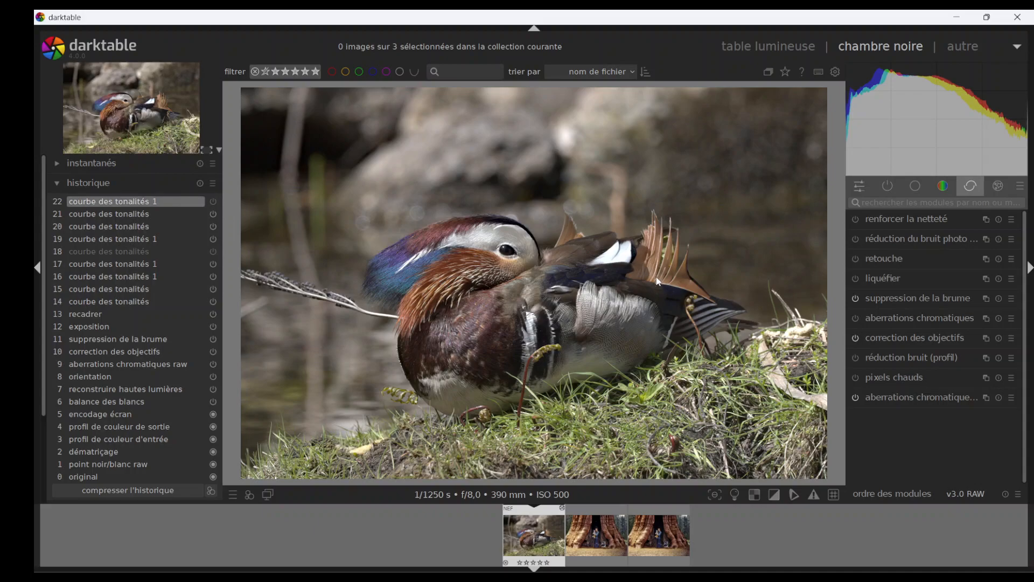
Examine the duck photo up close and review the list of edits stored in its history.
scroll(638, 273, up, 3)
scroll(622, 279, down, 1)
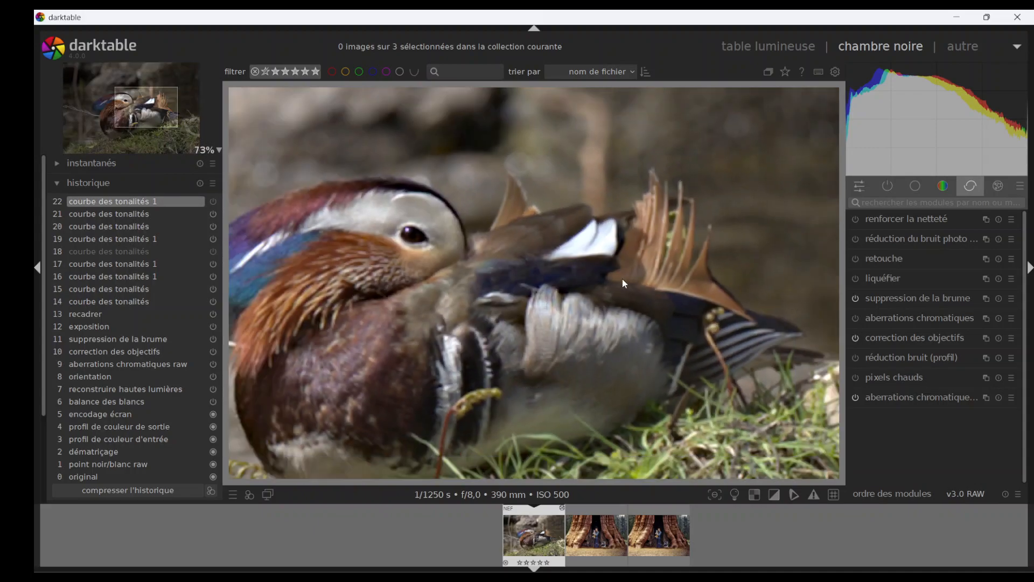
scroll(620, 279, down, 1)
scroll(37, 195, down, 4)
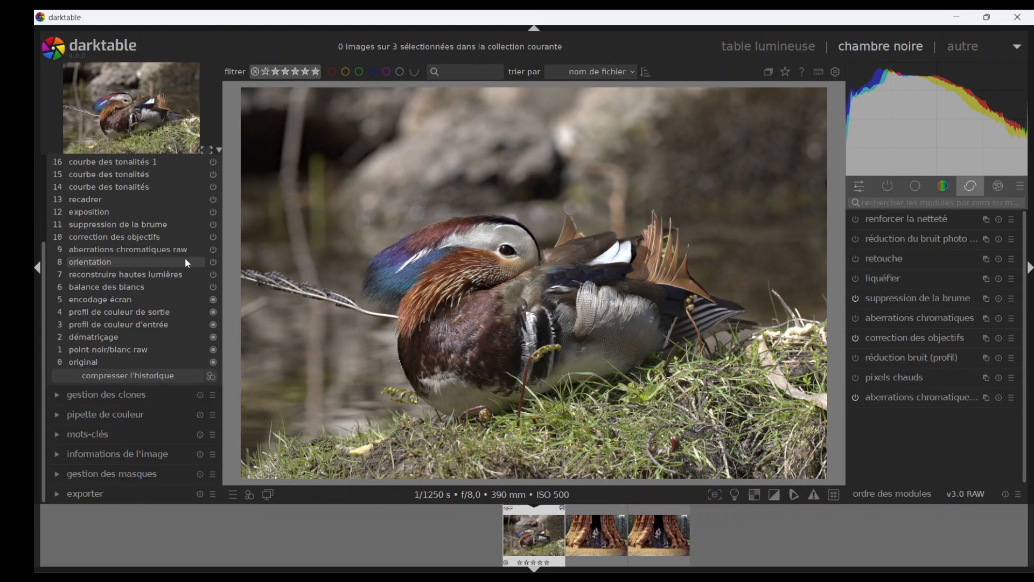
scroll(46, 287, up, 4)
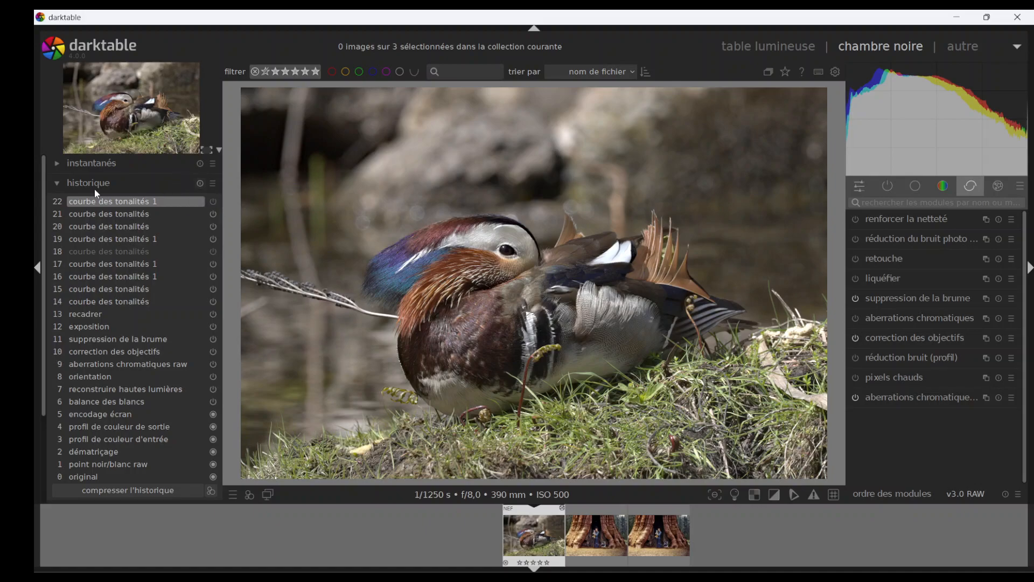
click(56, 184)
click(58, 187)
click(59, 186)
click(58, 184)
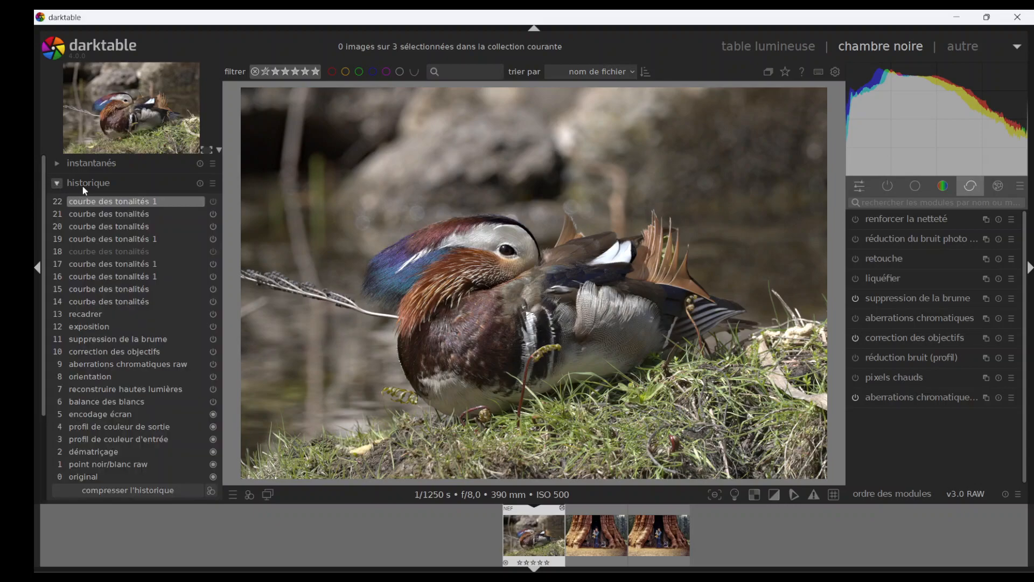
Delete the entire edit history of the current image and confirm the deletion.
click(200, 183)
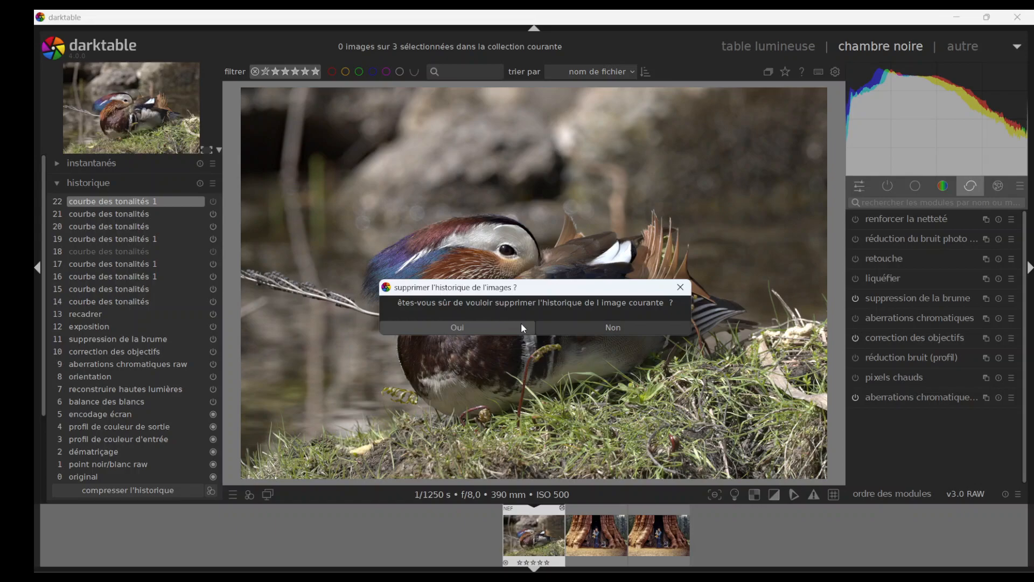
click(490, 330)
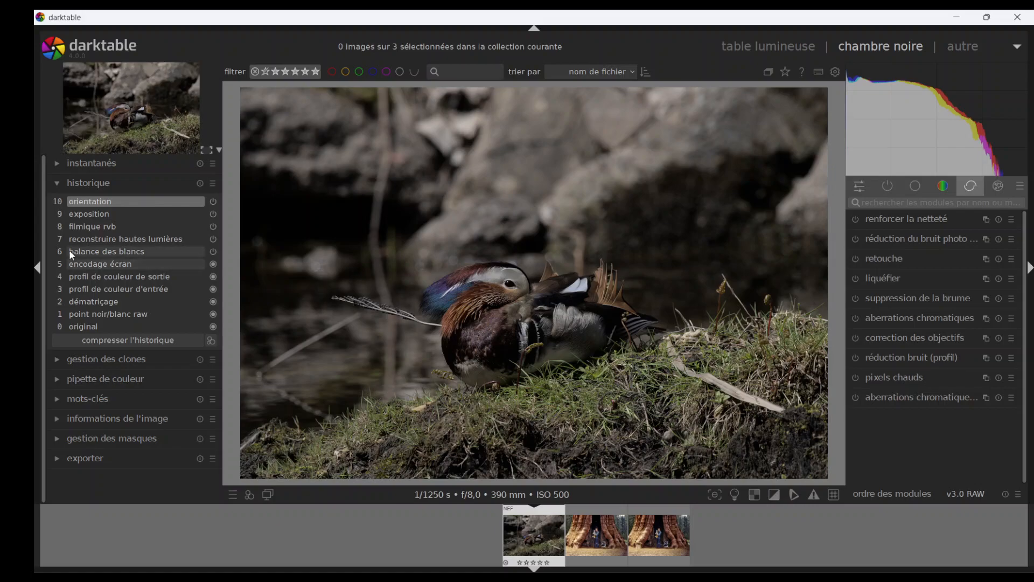
Compare several history states and roll the image back to the balance des blancs entry.
click(102, 241)
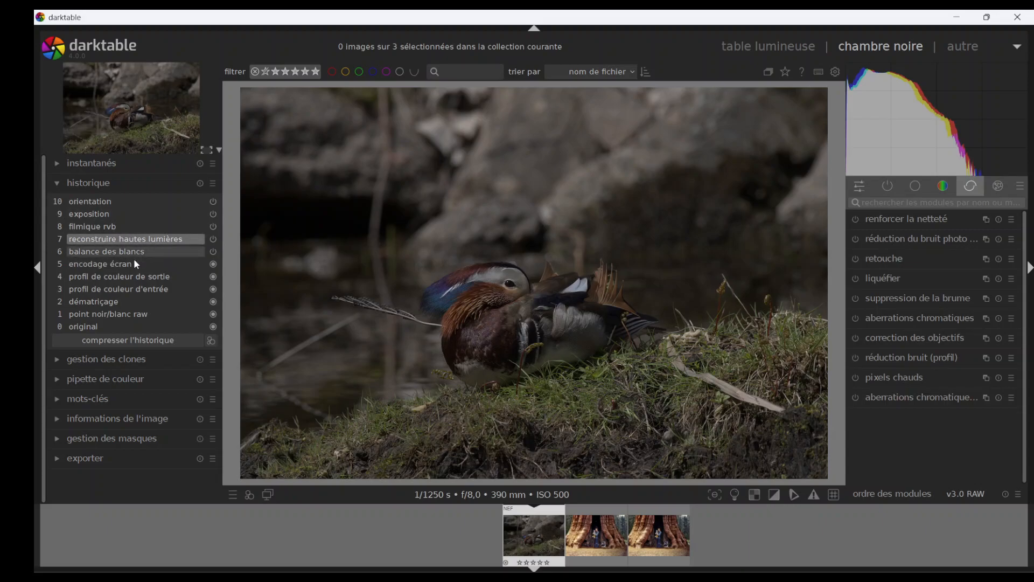
click(122, 290)
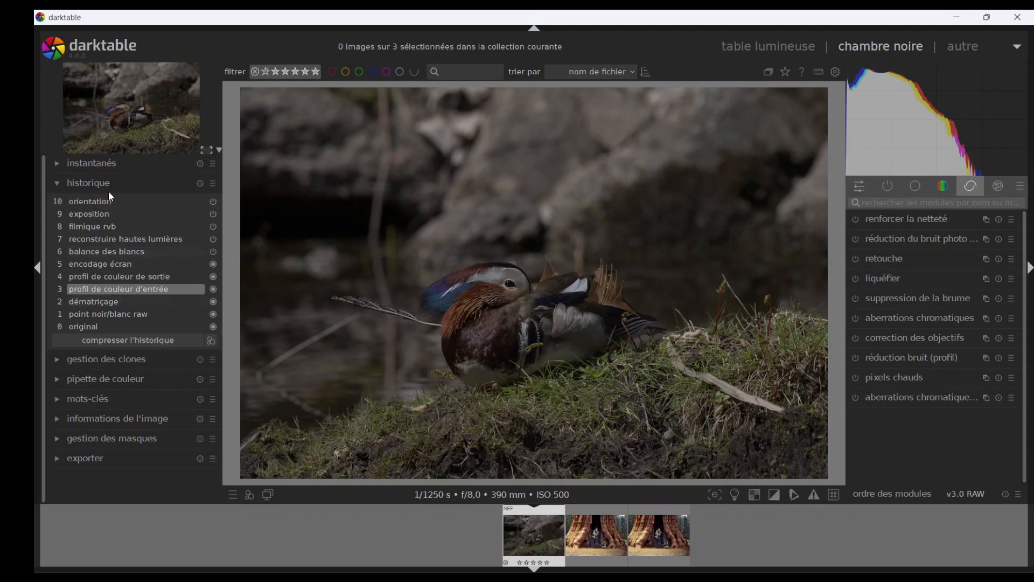
click(102, 214)
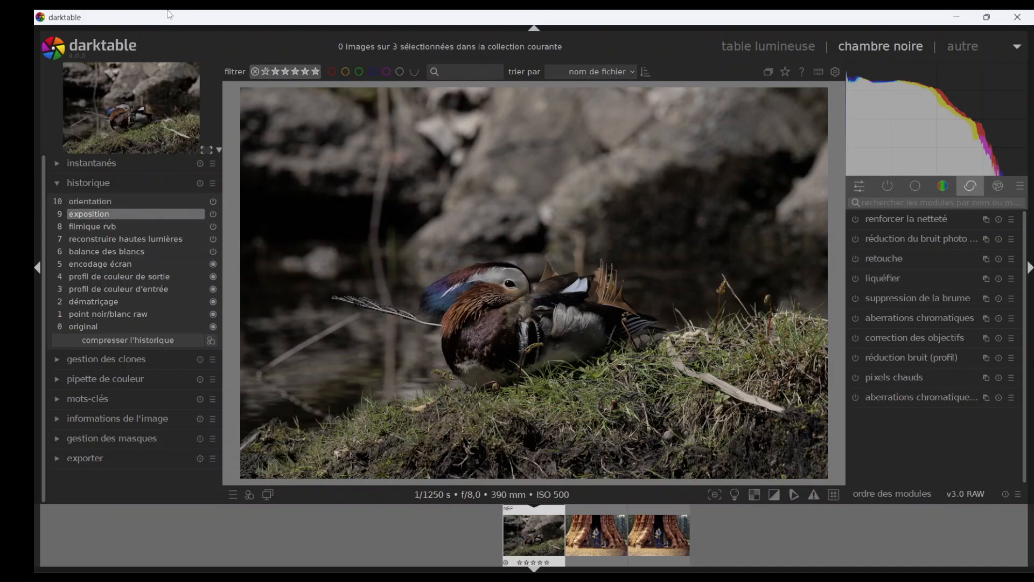
click(144, 239)
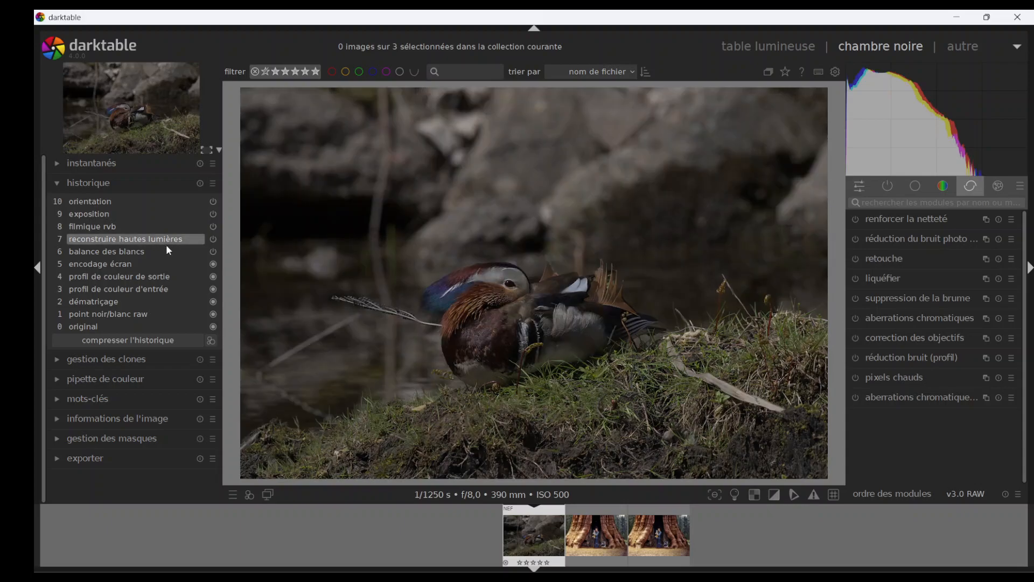
click(141, 252)
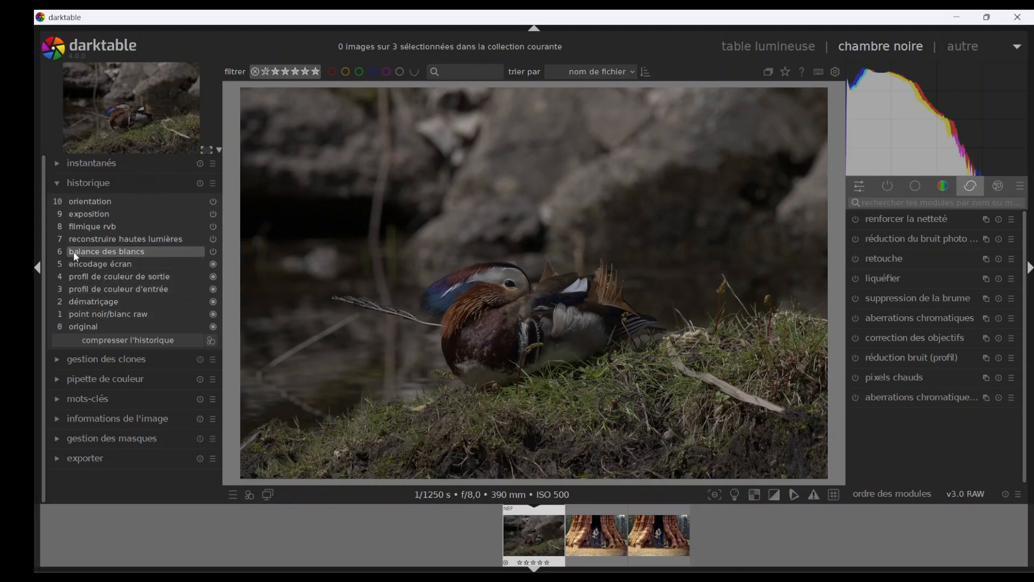
Enable the correction modules aberrations chromatiques raw, correction des objectifs, suppression de la brume and aberrations chromatiques.
click(972, 182)
click(973, 182)
click(973, 182)
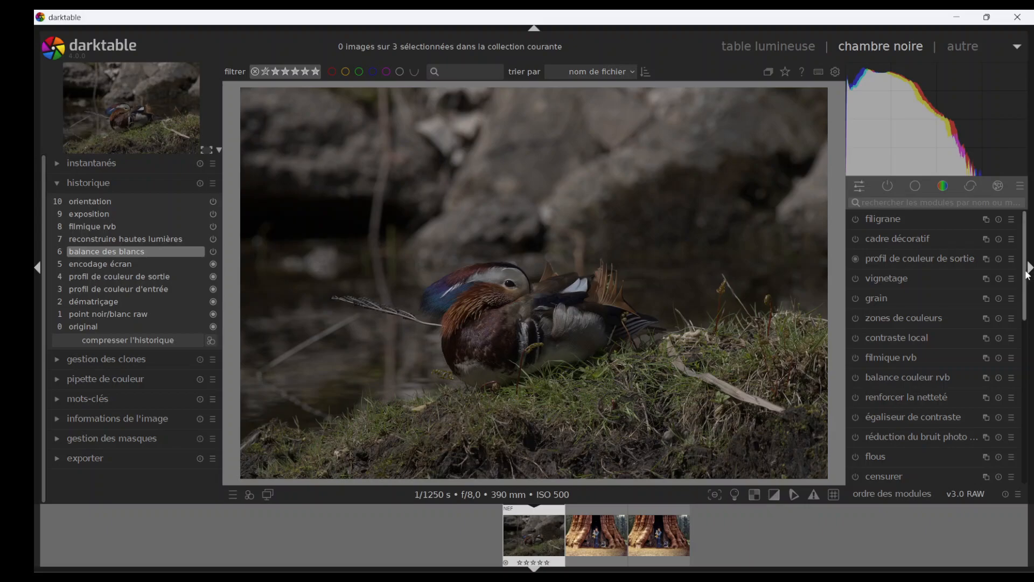
scroll(1024, 269, down, 10)
scroll(939, 347, up, 10)
click(971, 185)
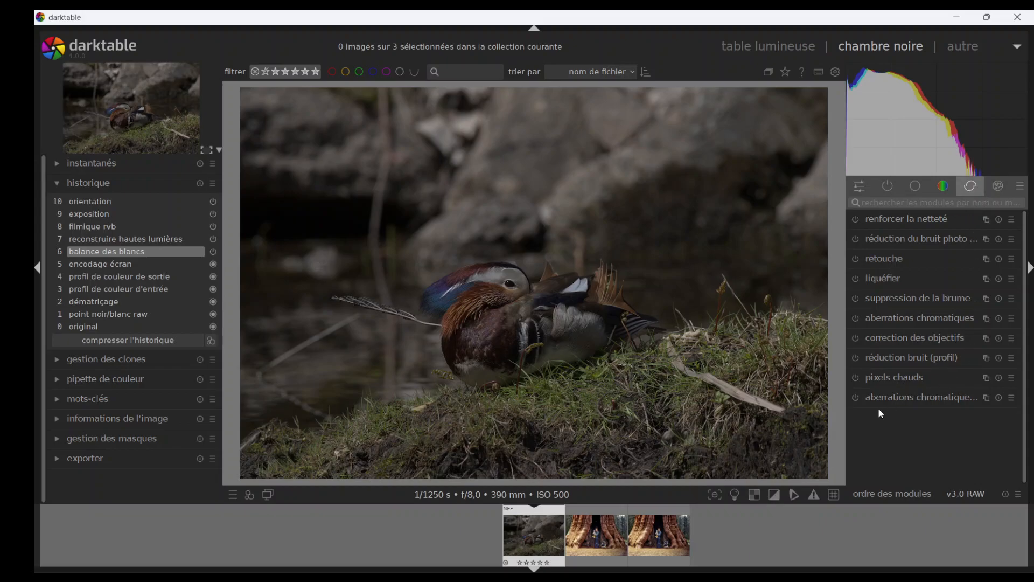
click(855, 397)
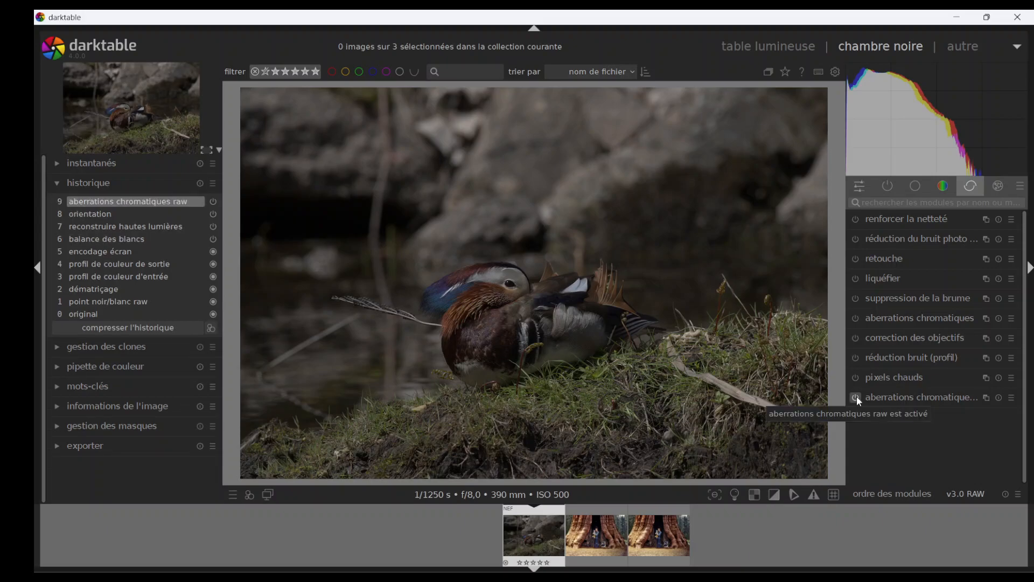
click(855, 338)
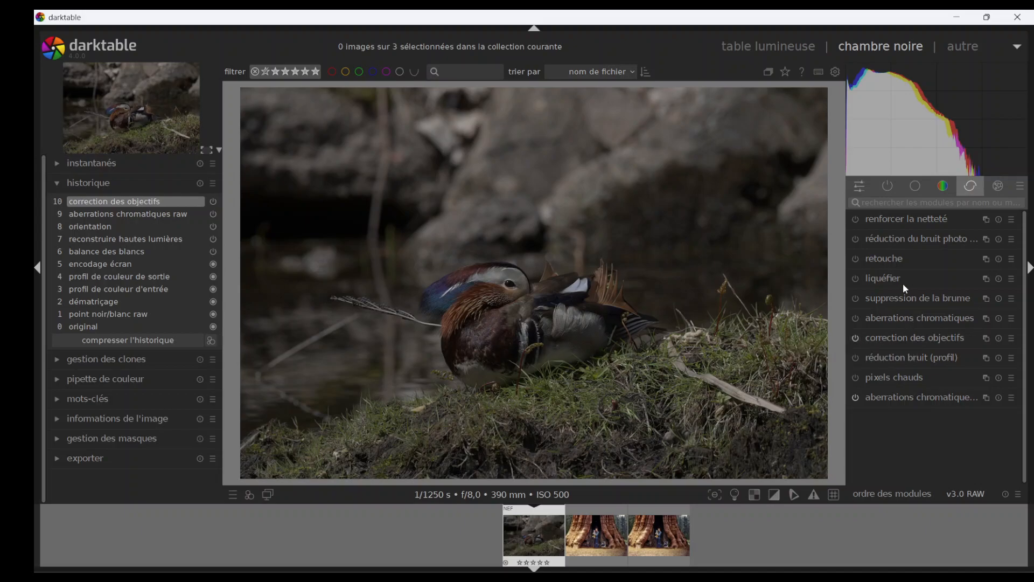
click(856, 298)
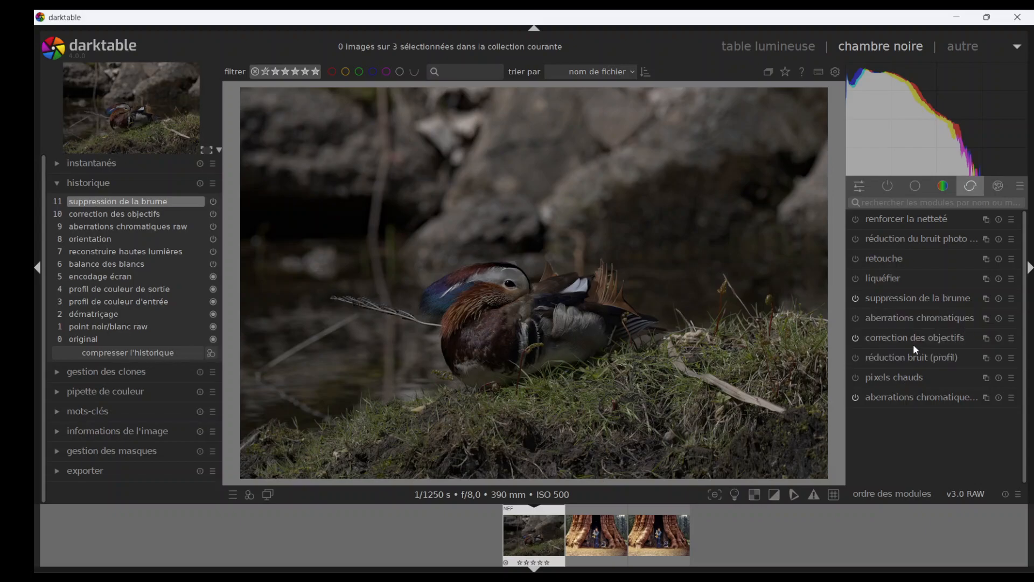
click(855, 318)
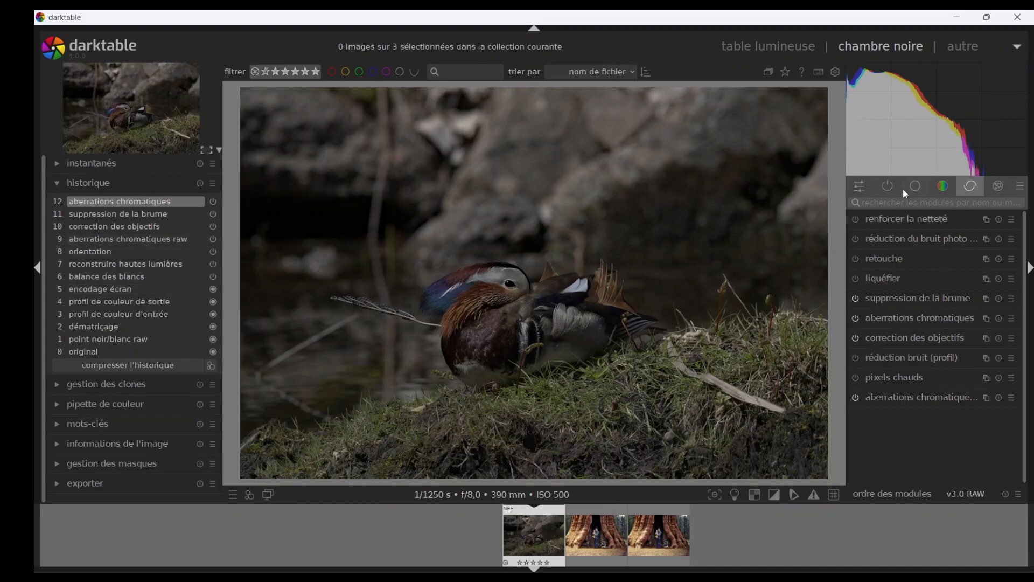
Search the modules for "ori" and inspect the options of the orientation module.
click(902, 205)
text(ori)
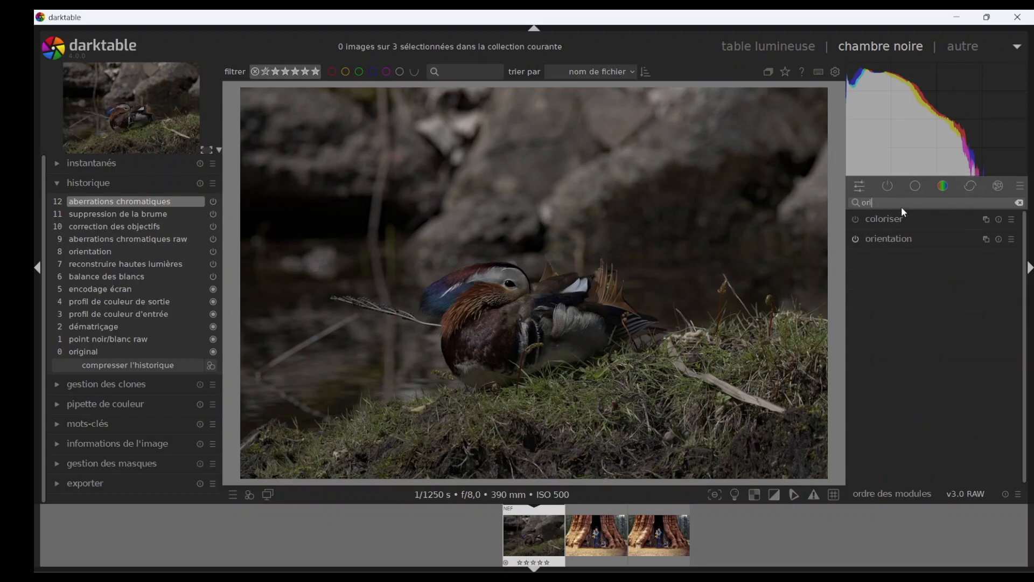
click(893, 240)
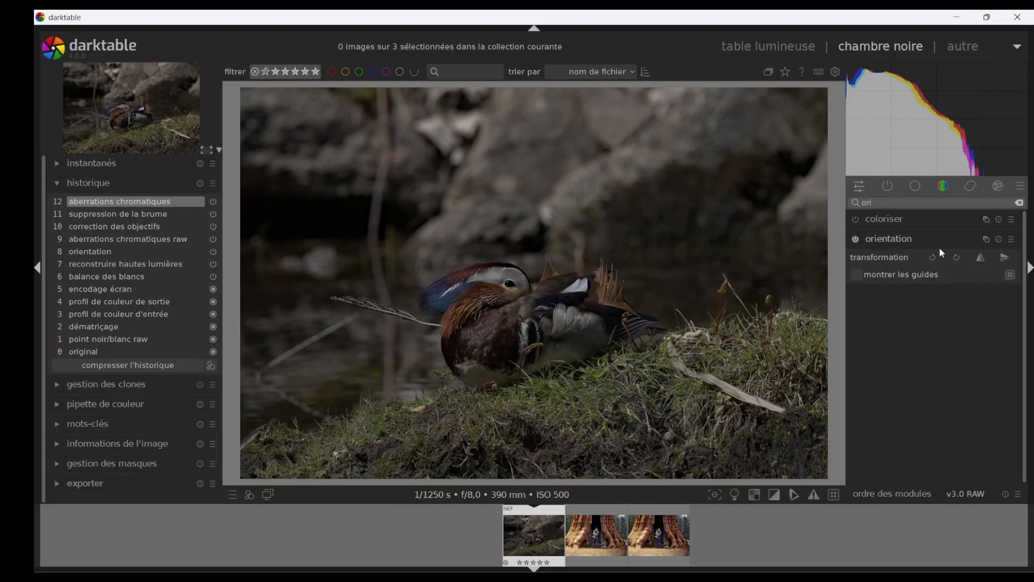
click(924, 241)
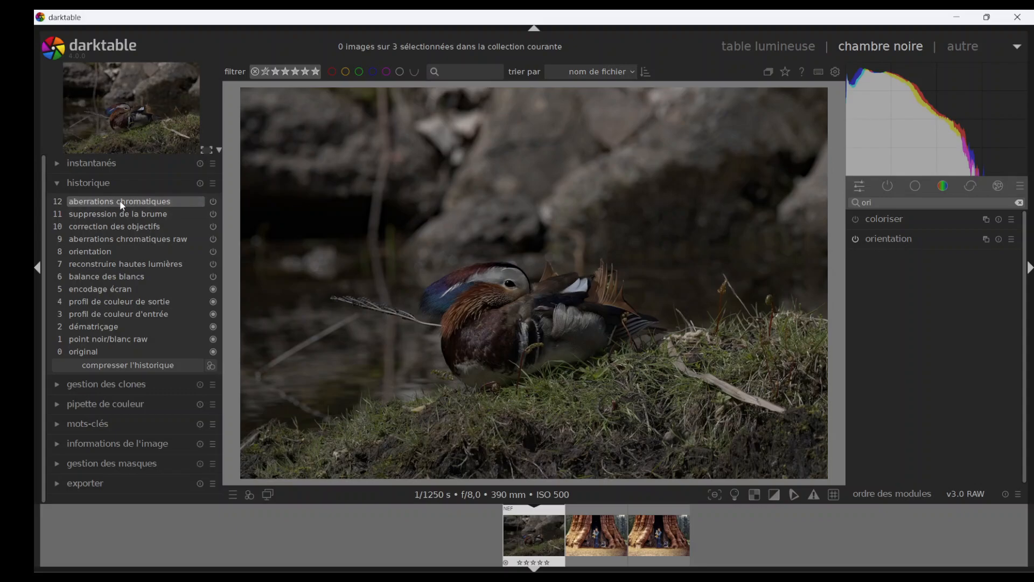
Crop the photo tightly around the duck with the recadrer module, using the 3:2, 4x6, 35mm aspect.
click(913, 189)
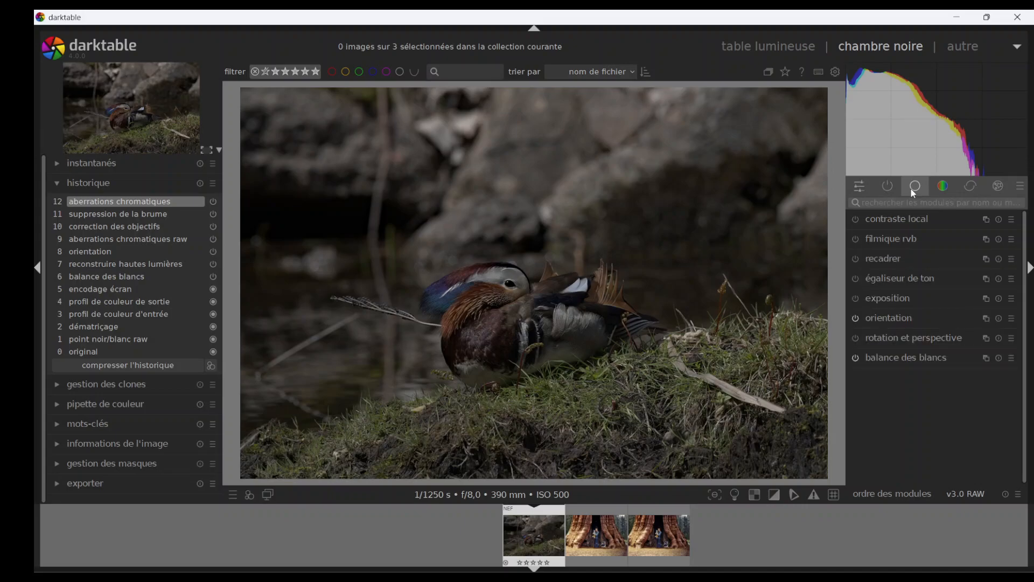
click(879, 257)
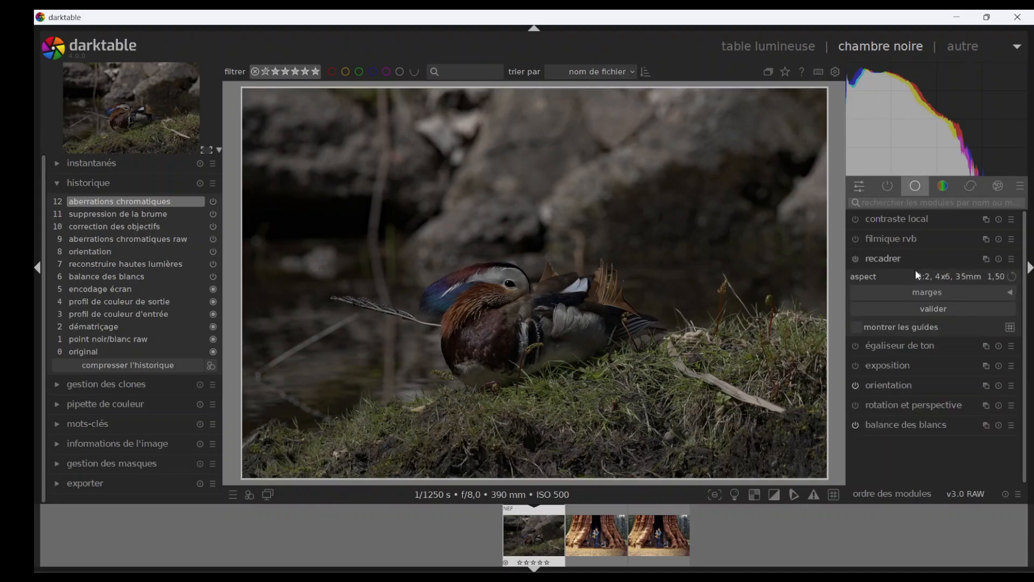
click(988, 276)
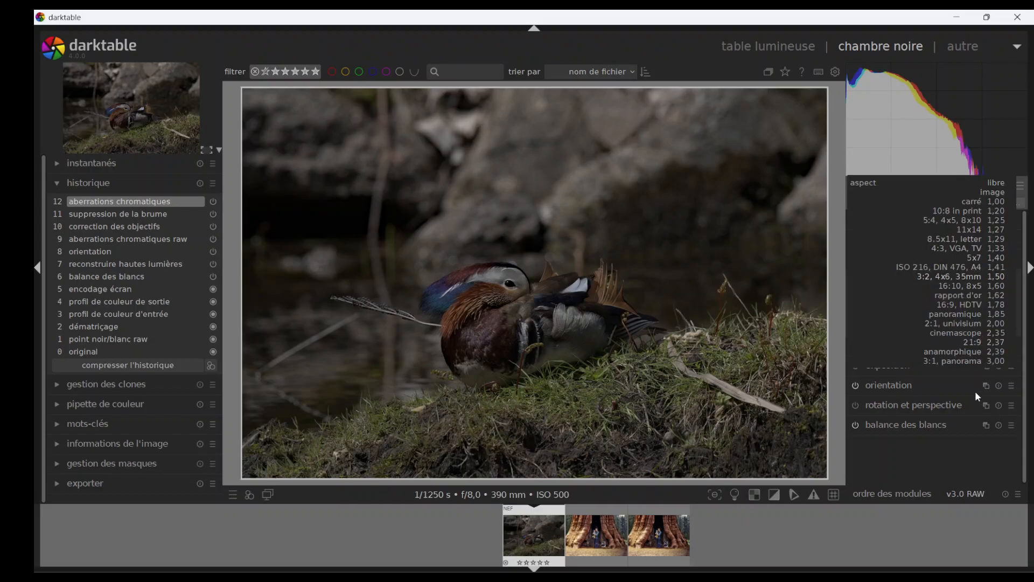
click(932, 278)
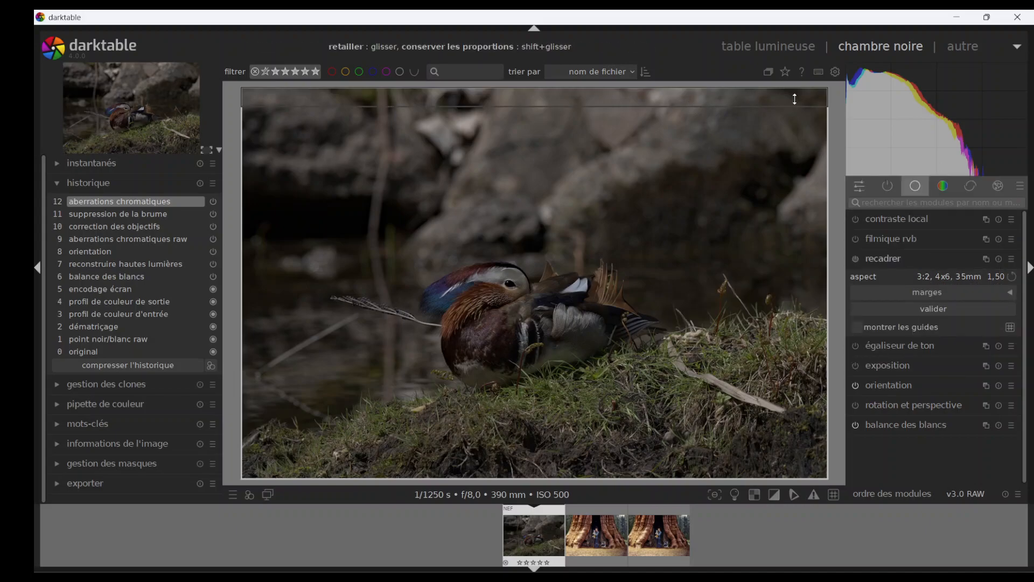
drag(813, 98, 581, 301)
drag(420, 358, 546, 304)
drag(547, 212, 551, 195)
mouse_move(557, 291)
mouse_down()
mouse_move(564, 297)
mouse_move(552, 296)
mouse_up()
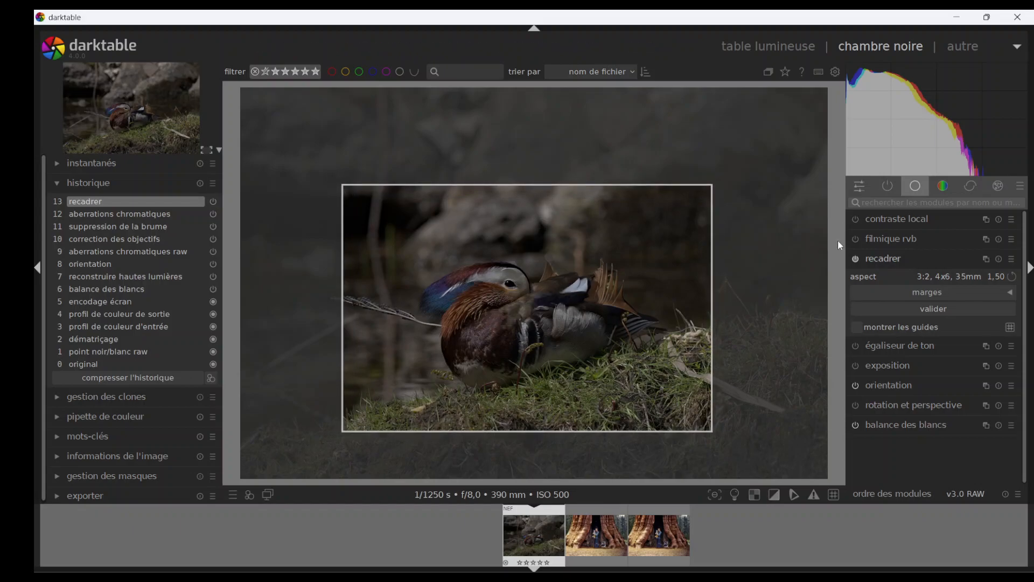
click(903, 259)
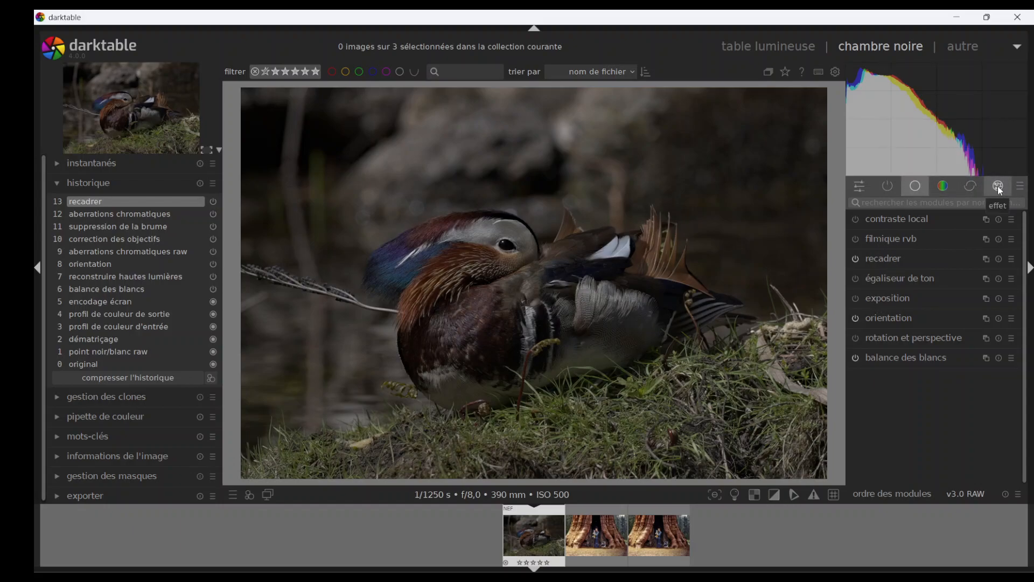
Find the exposition module with the search "exp" and raise the exposure to +1,219 IL, checking for clipped areas.
click(893, 203)
click(942, 186)
click(970, 185)
click(905, 202)
text(e)
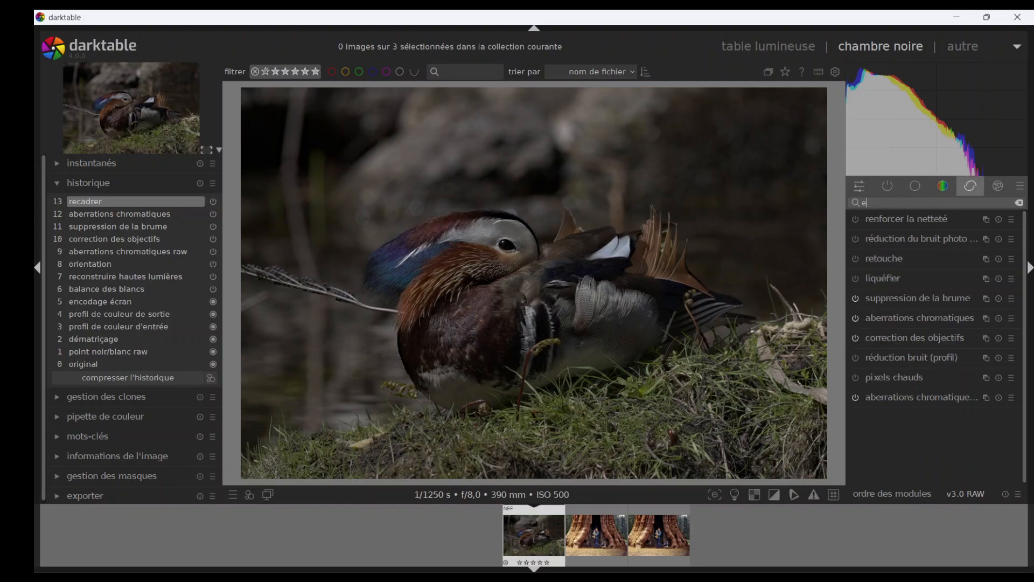
text(xp)
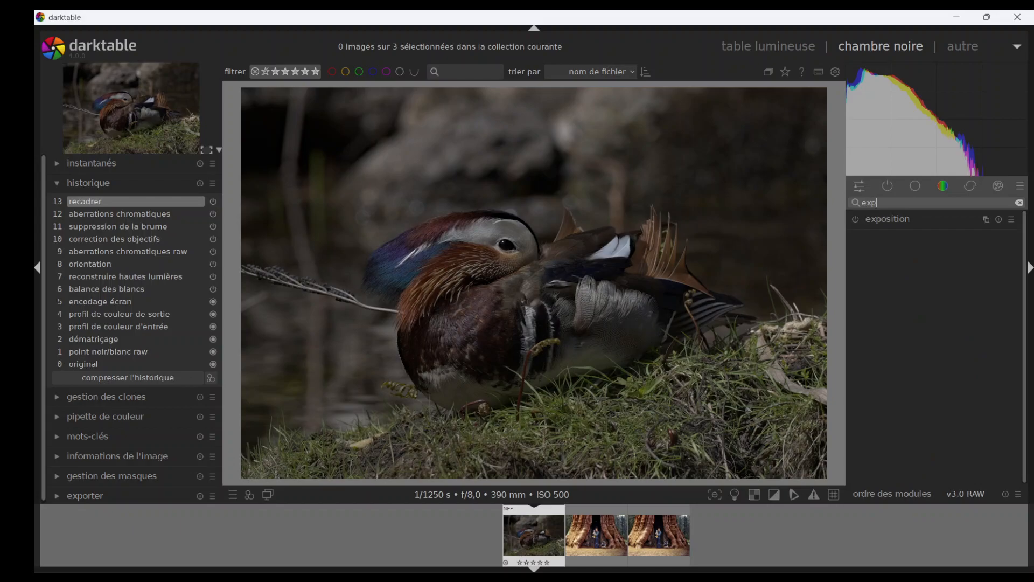
click(922, 215)
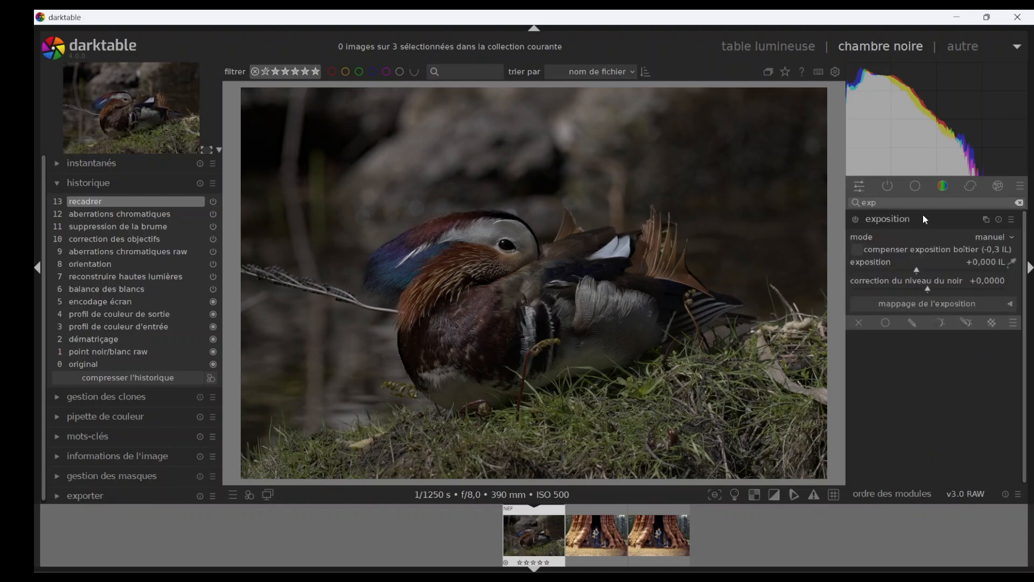
mouse_move(1000, 154)
drag(917, 268, 940, 272)
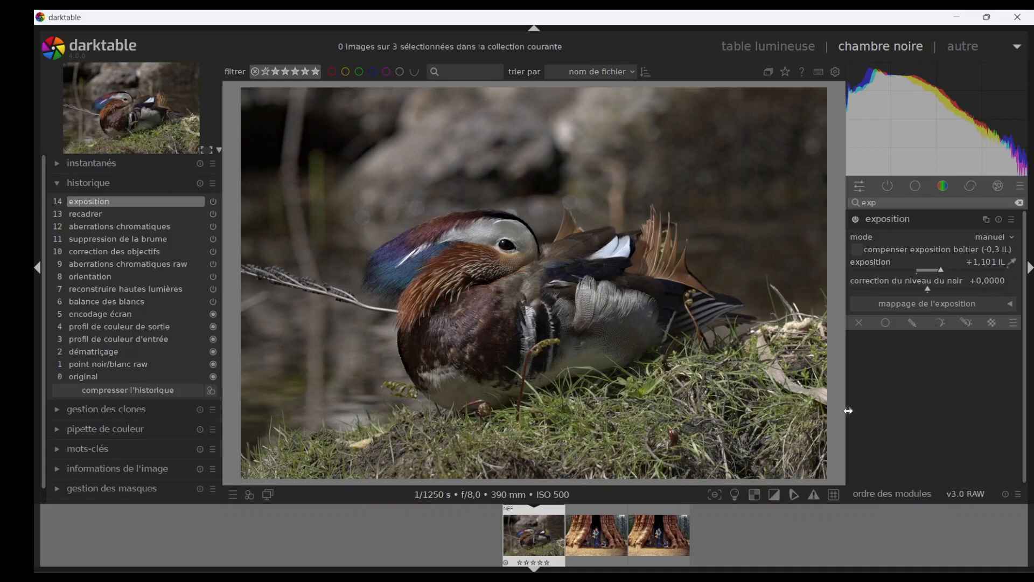
click(774, 494)
click(774, 494)
drag(944, 276, 945, 275)
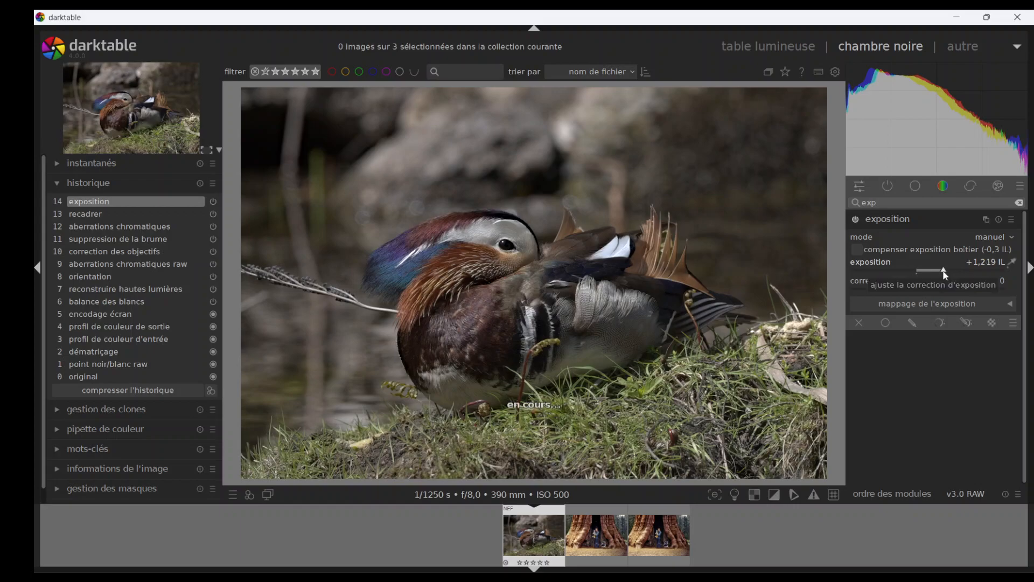
click(903, 219)
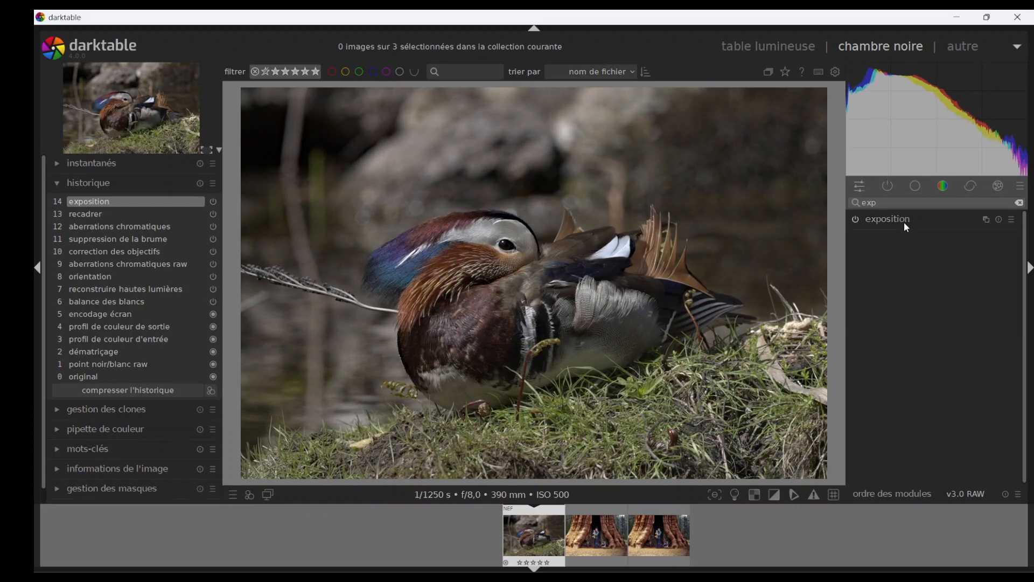
Find the contraste local module with the search "cont" and enable it on the photo.
click(914, 188)
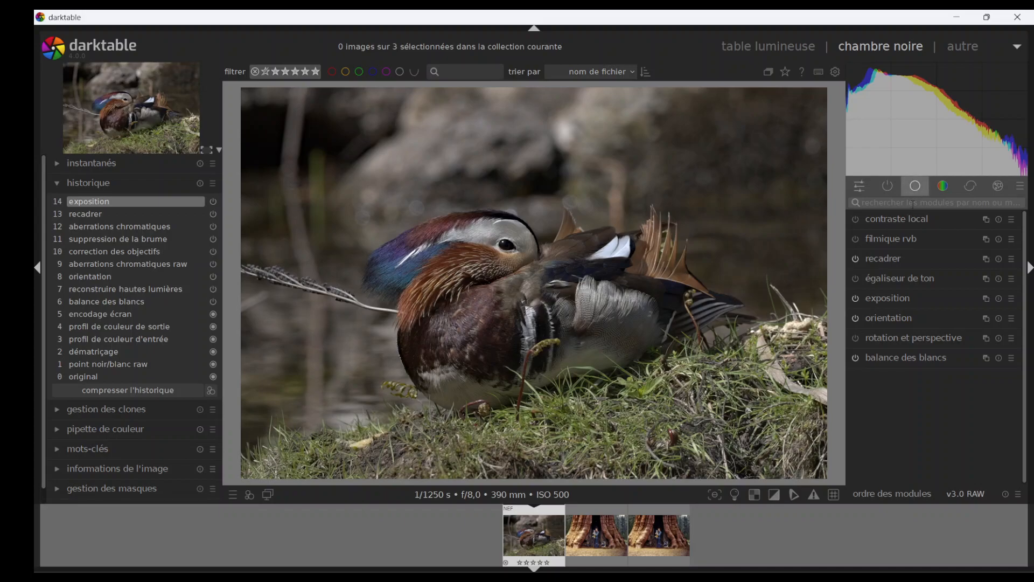
click(943, 185)
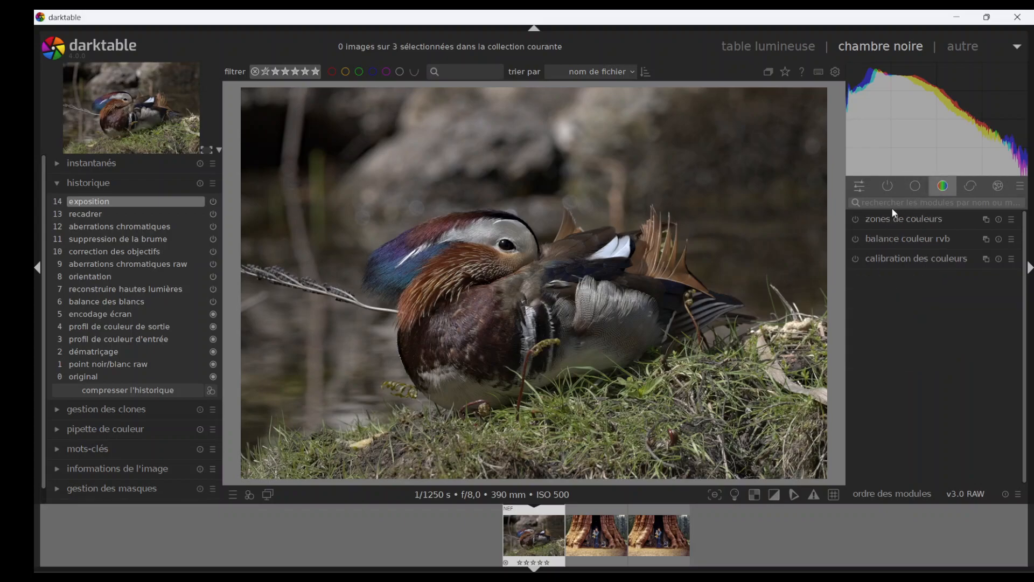
click(888, 203)
text(cont)
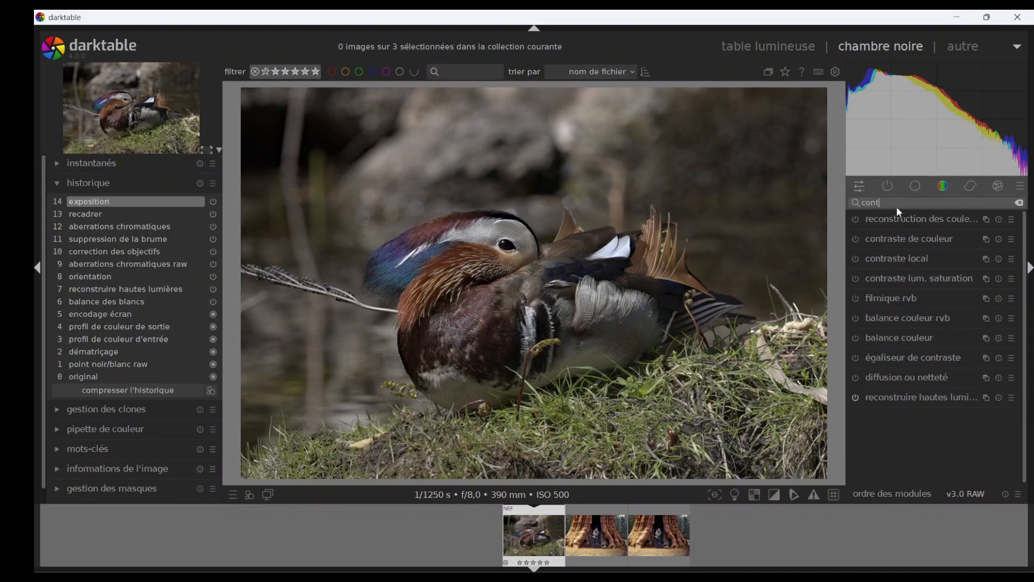
click(913, 237)
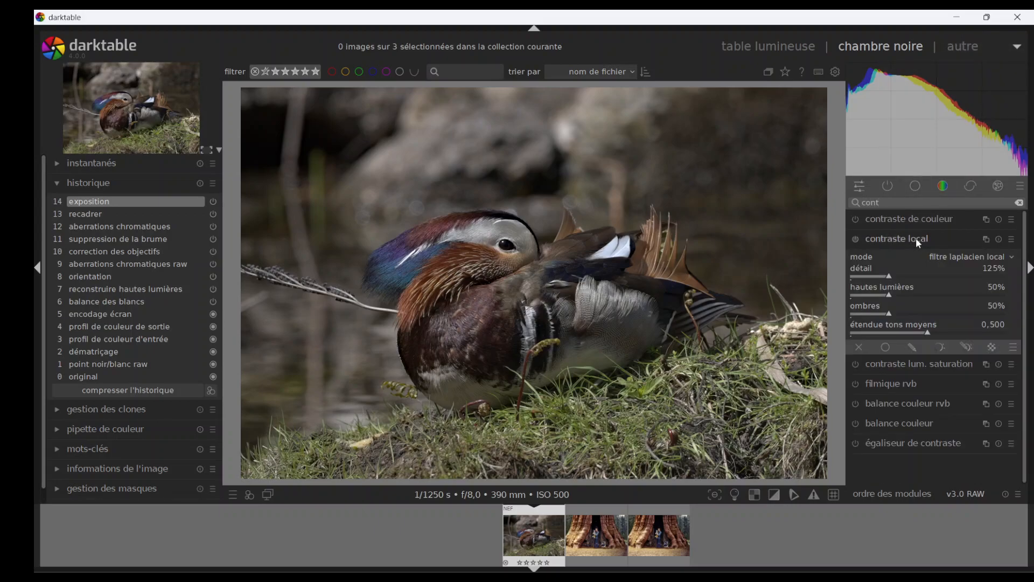
click(856, 240)
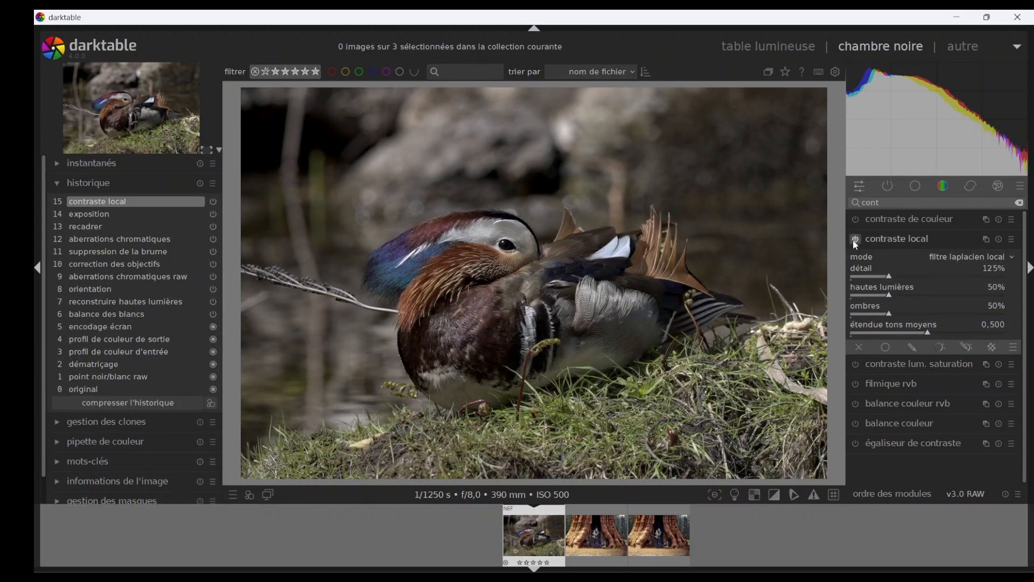
Compare the photo with and without contraste local, then check it for clipped areas.
click(852, 239)
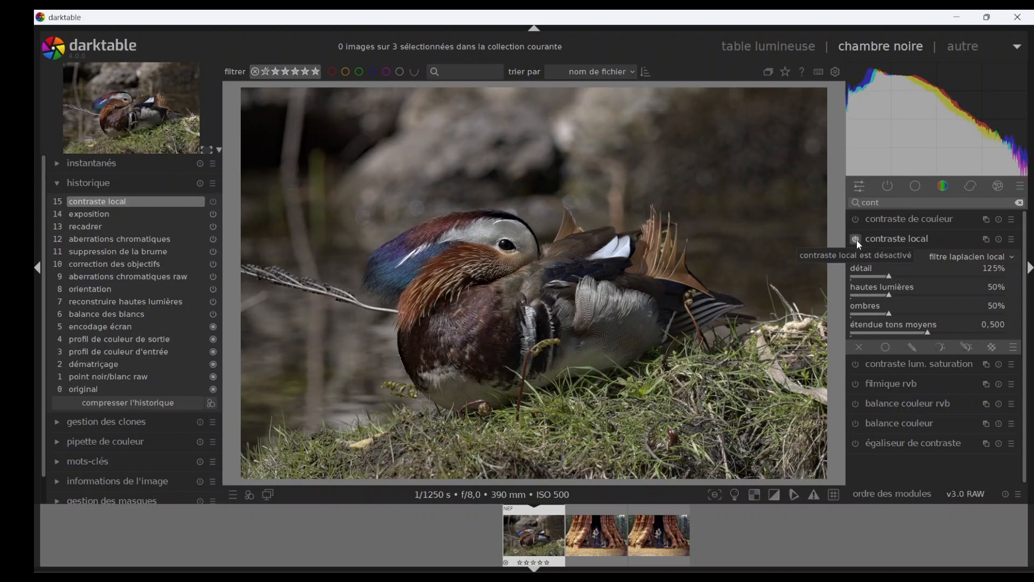
click(856, 240)
click(857, 240)
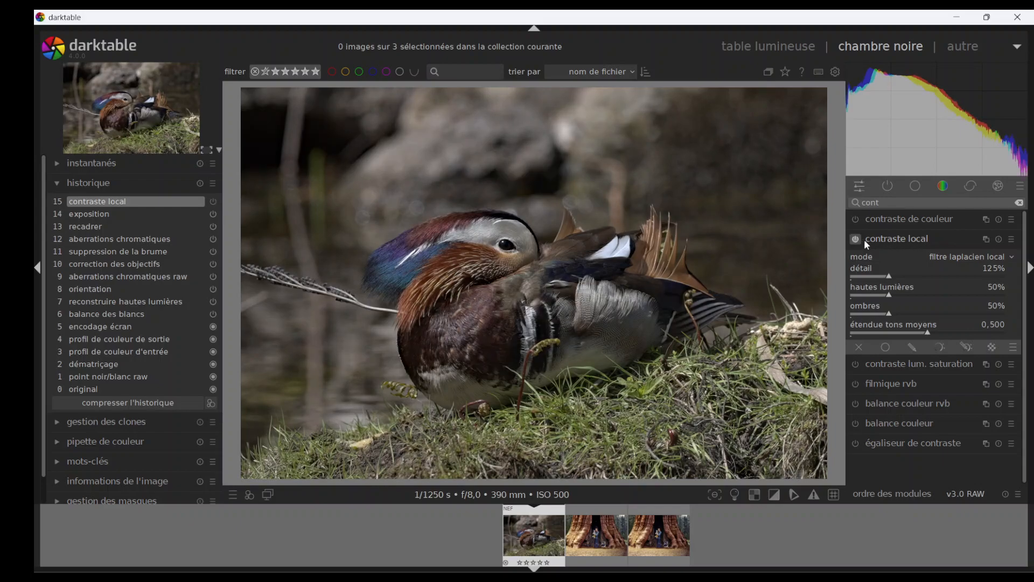
click(856, 240)
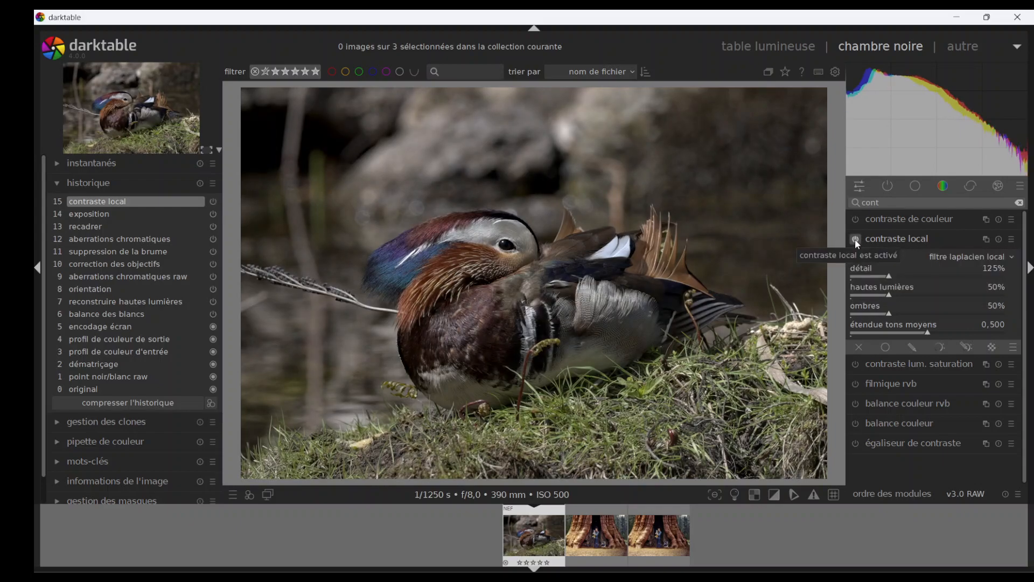
click(774, 495)
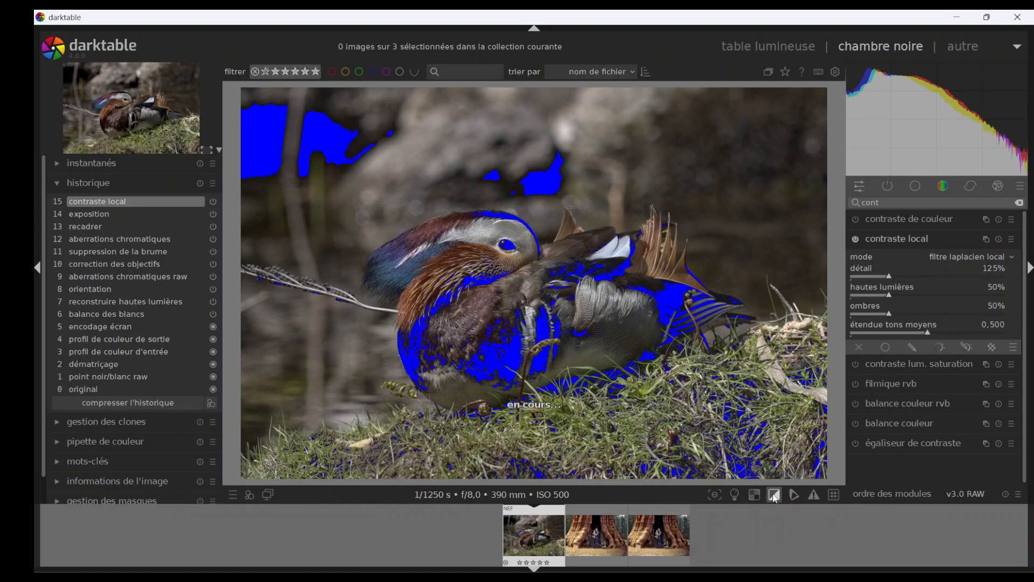
click(774, 495)
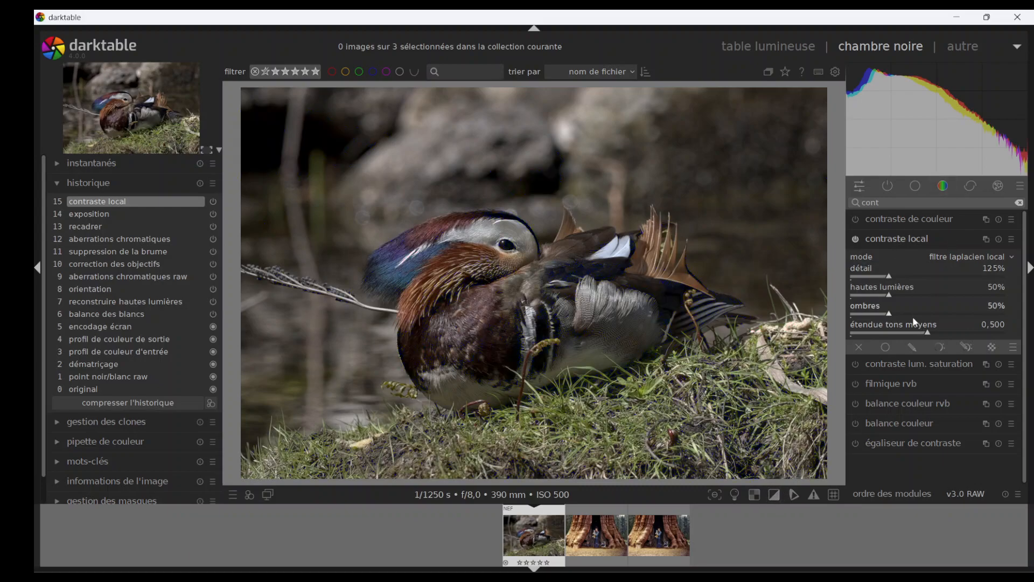
Add a drawn mask to contraste local by tracing a closed path around the duck.
click(913, 350)
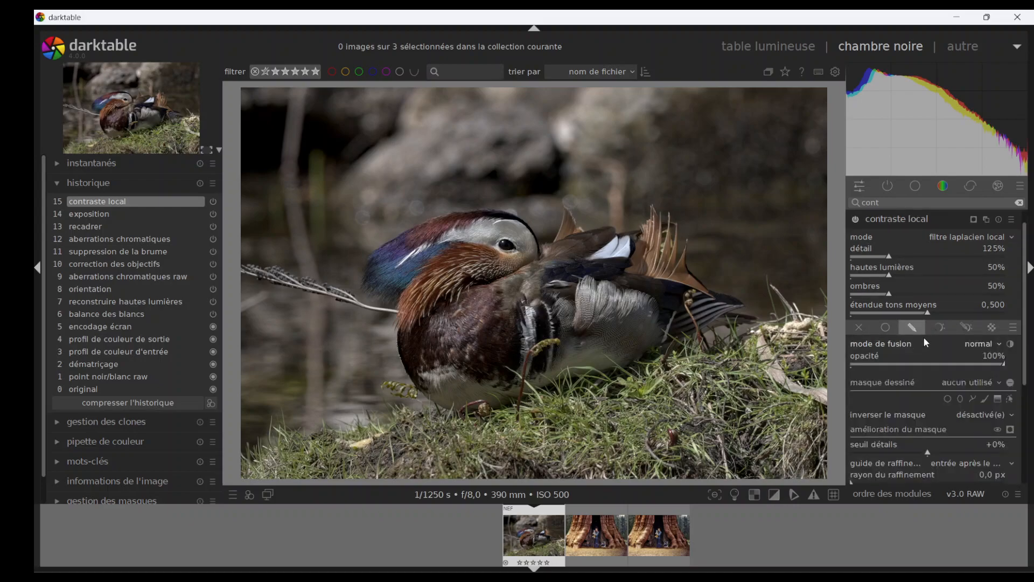
click(973, 400)
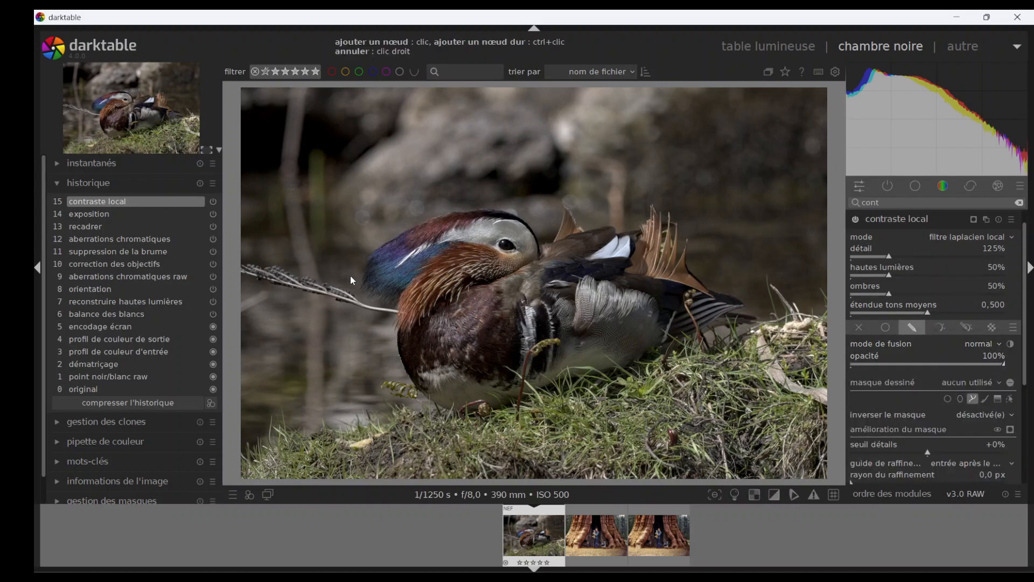
click(375, 211)
click(484, 189)
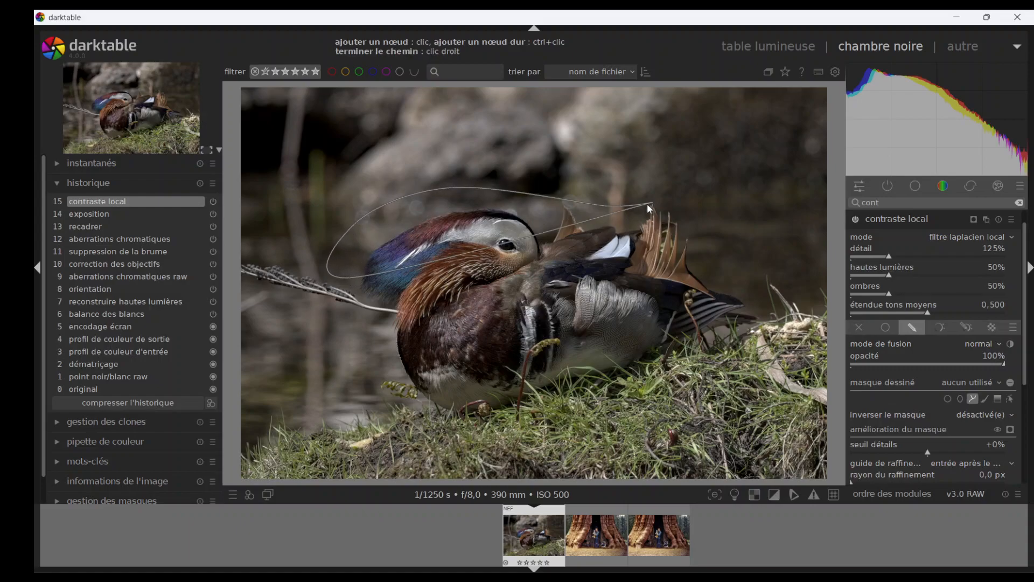
click(825, 332)
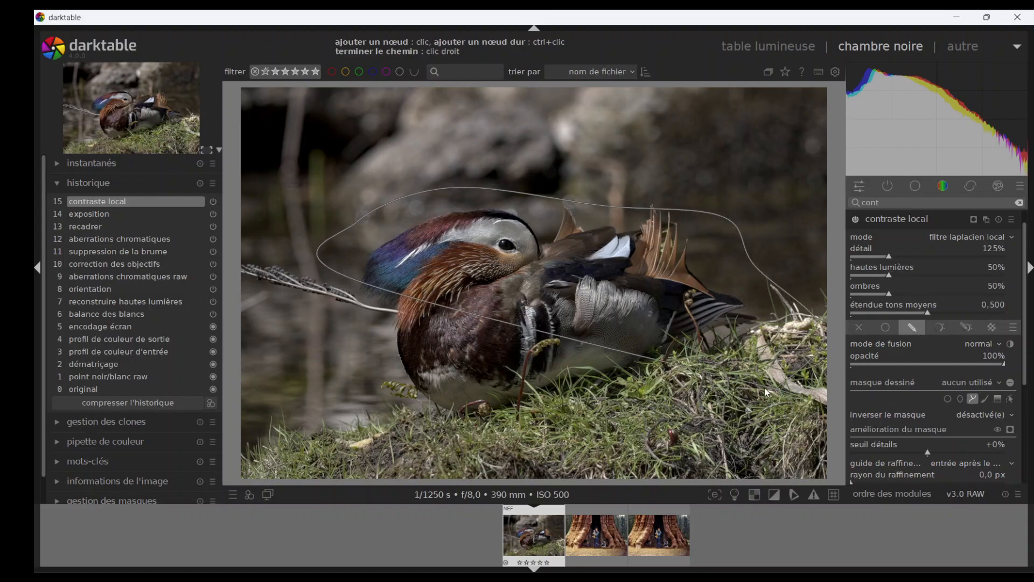
click(467, 431)
right_click(396, 435)
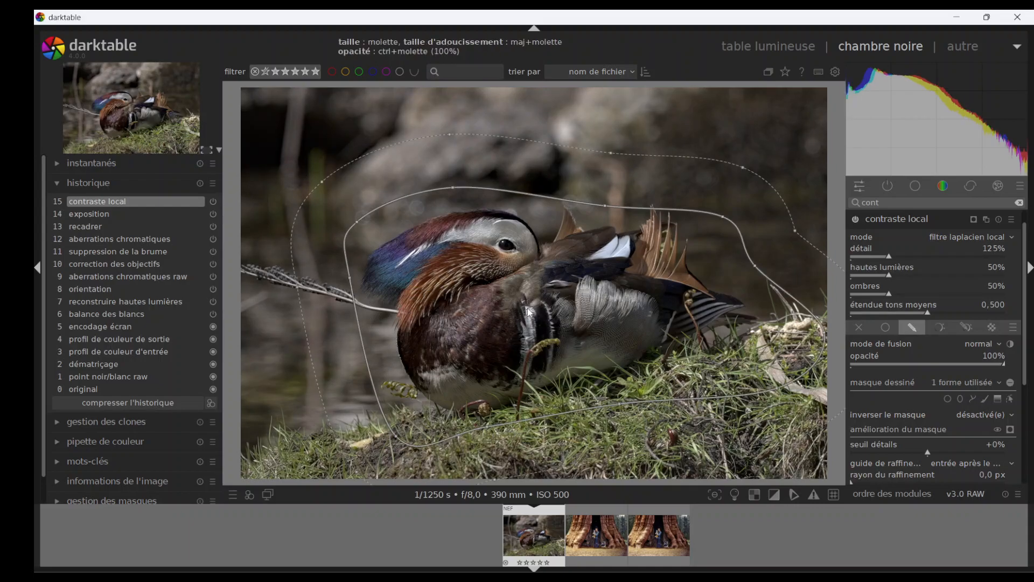
Reposition the path over the duck, display the mask overlay and shrink the shape closer to the bird.
scroll(523, 319, down, 2)
drag(522, 319, 512, 305)
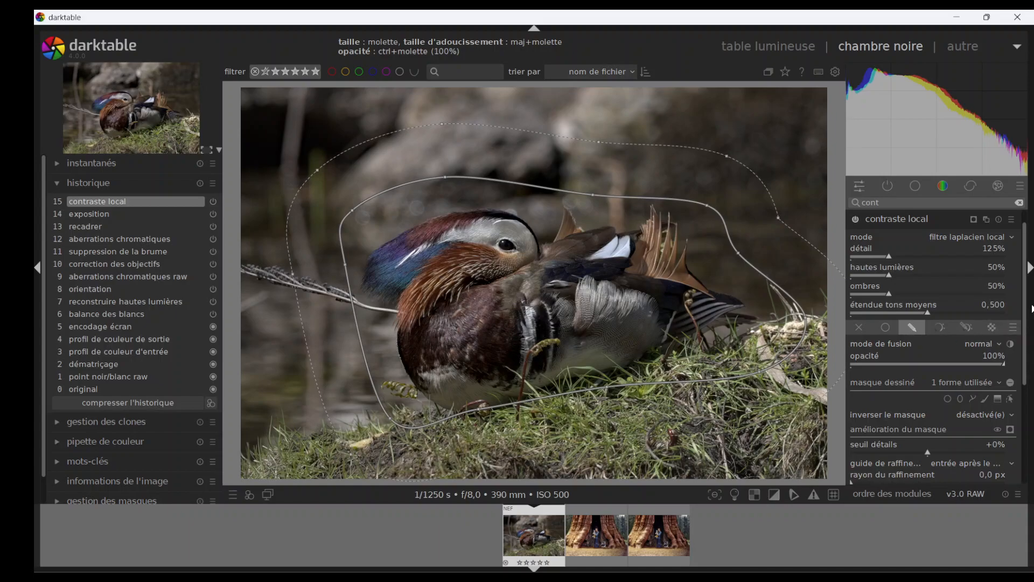
scroll(1025, 311, down, 1)
drag(1026, 311, 1027, 328)
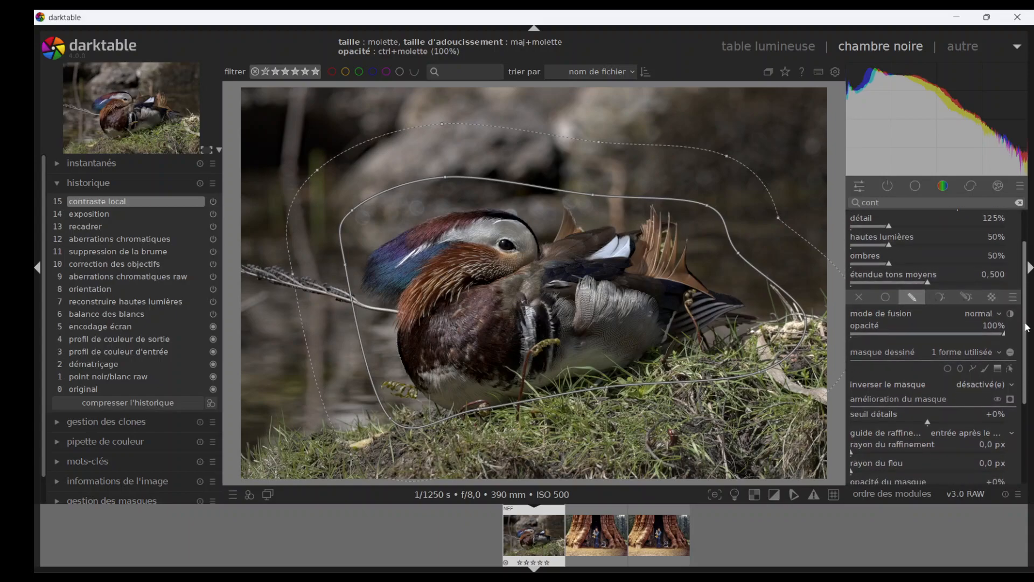
click(1011, 401)
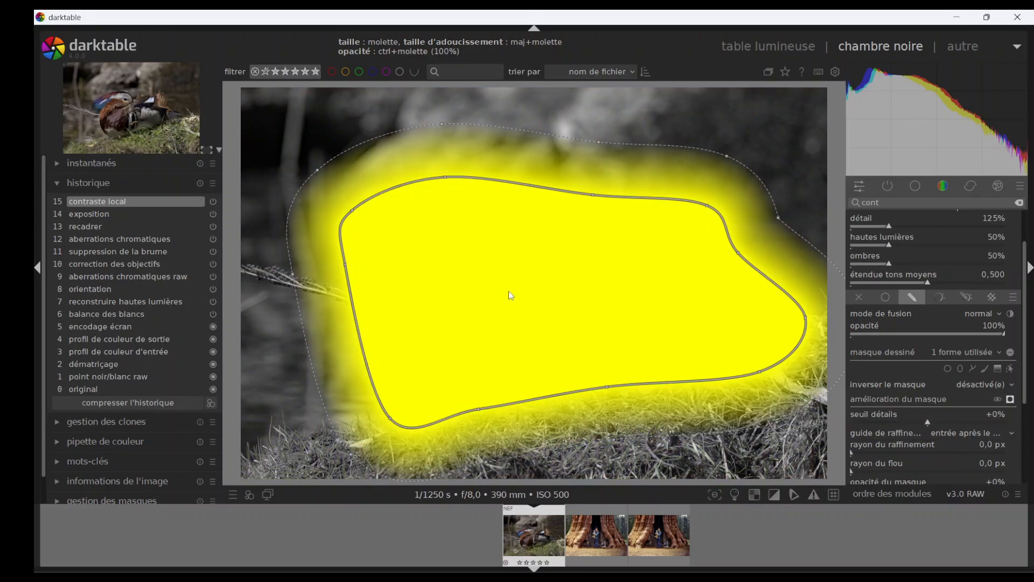
scroll(516, 294, up, 5)
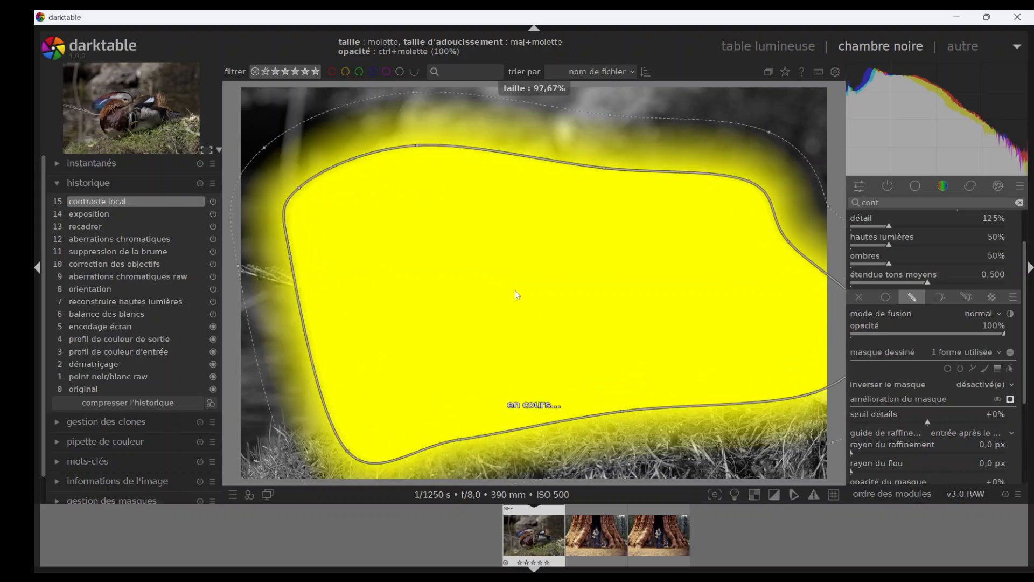
scroll(518, 294, down, 4)
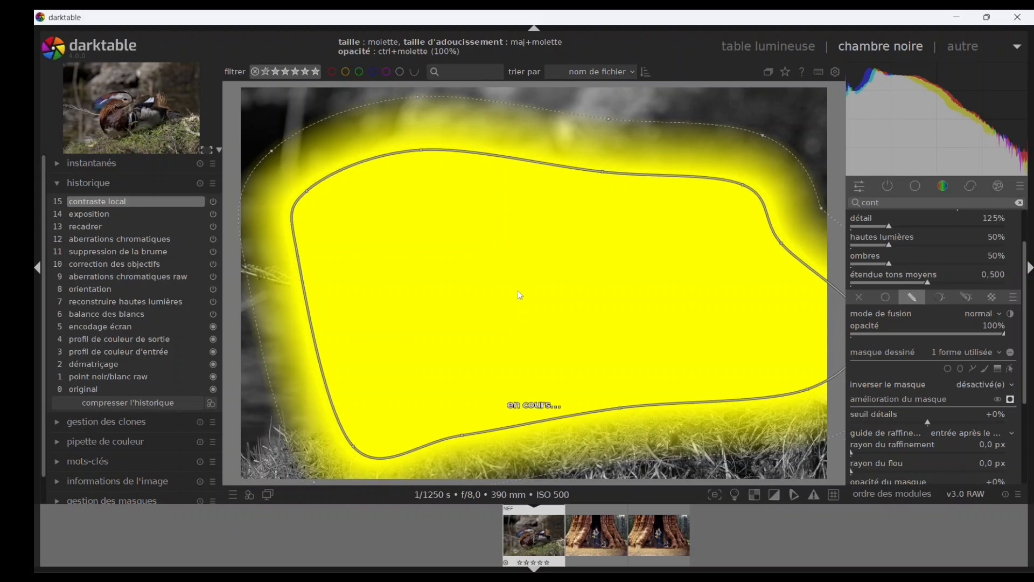
scroll(518, 294, down, 3)
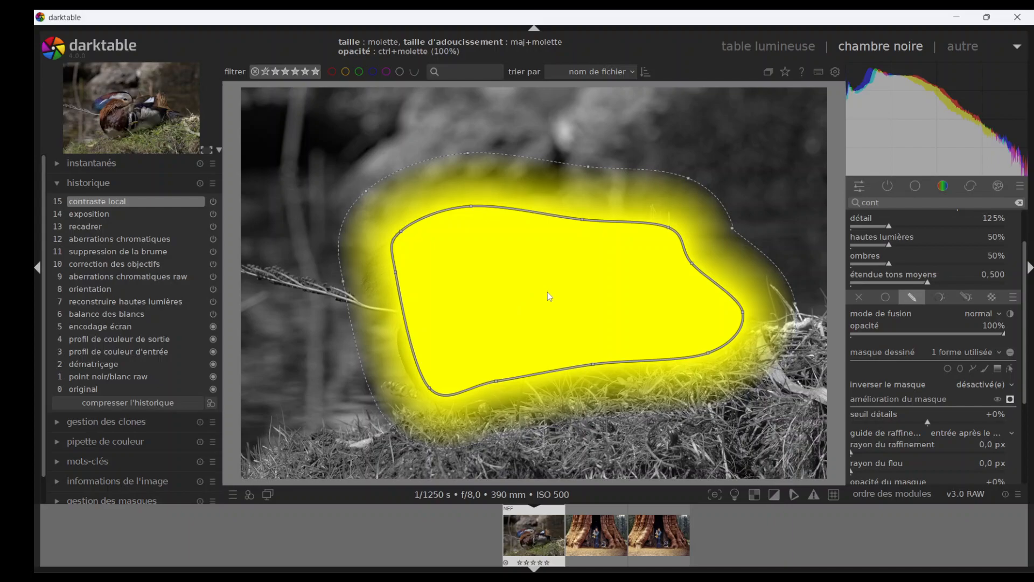
Widen the adoucissement around the path so the mask fades gradually into the background.
shift+scroll(545, 292, up, 5)
shift+scroll(545, 292, up, 2)
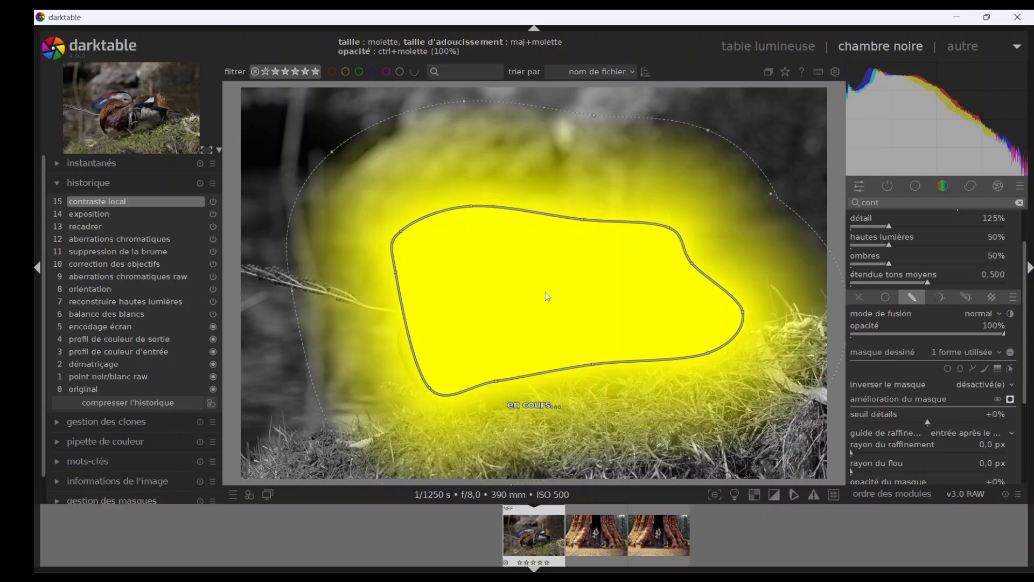
shift+scroll(545, 292, up, 2)
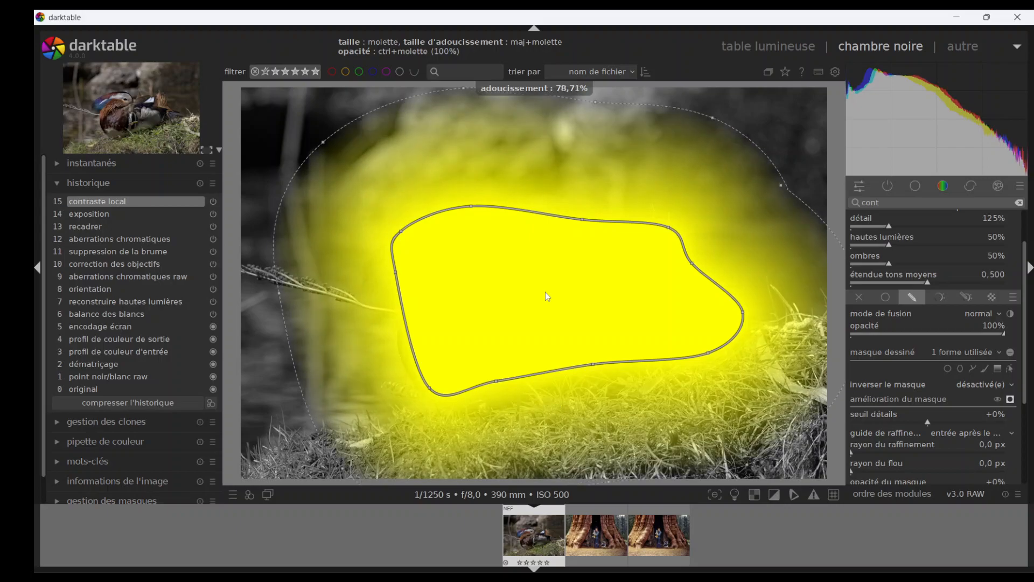
shift+scroll(545, 292, down, 3)
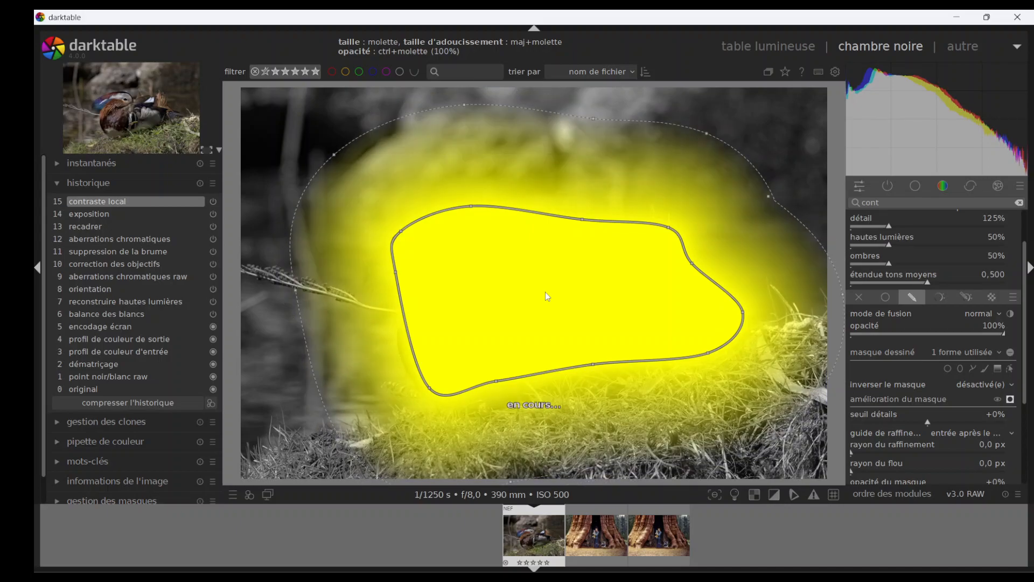
shift+scroll(545, 292, down, 1)
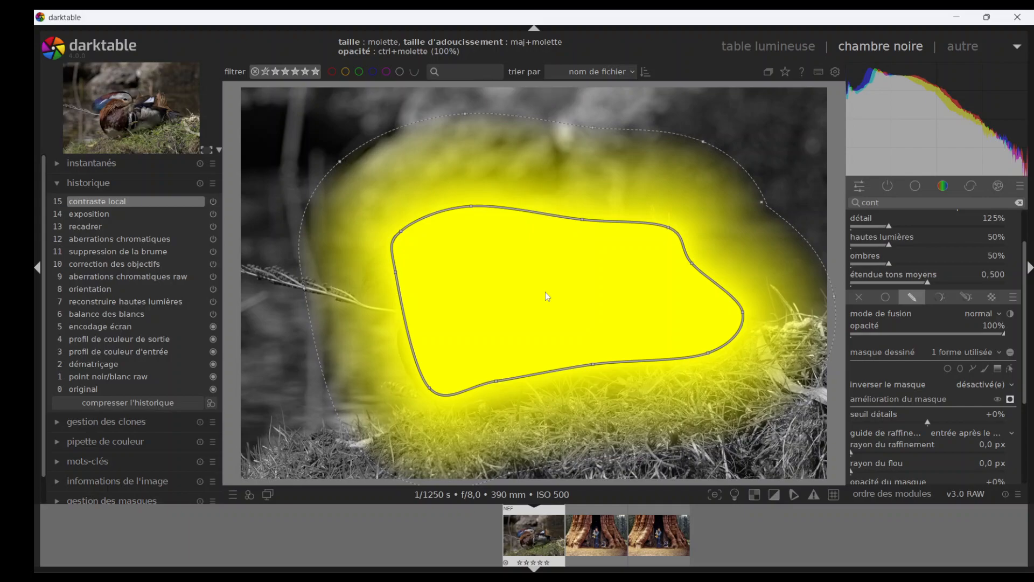
Shrink the path a little further, recentre it on the duck's body and hide the mask overlay.
scroll(545, 292, down, 3)
mouse_move(544, 292)
mouse_down()
mouse_move(537, 312)
mouse_move(541, 300)
mouse_up()
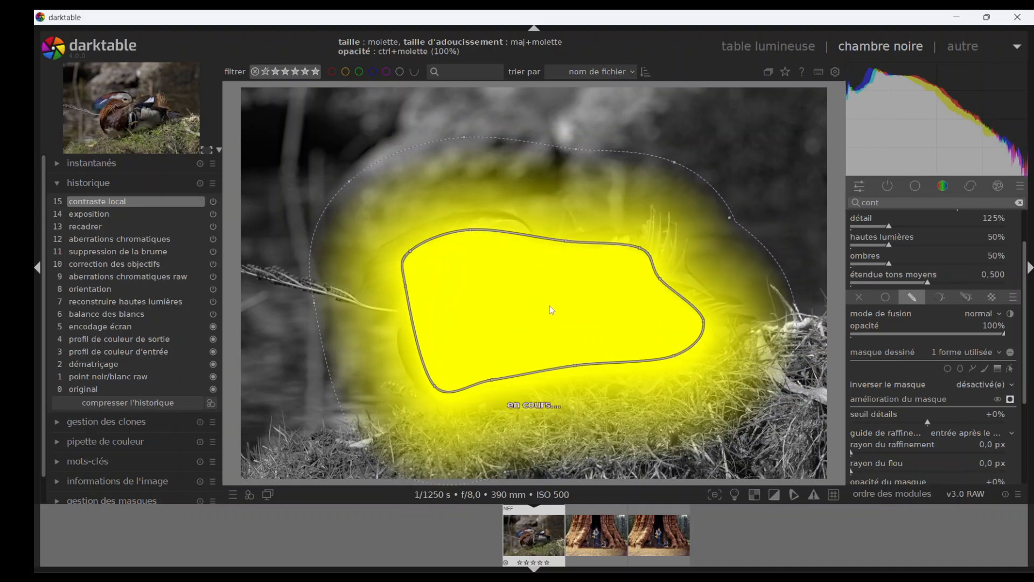
click(1009, 399)
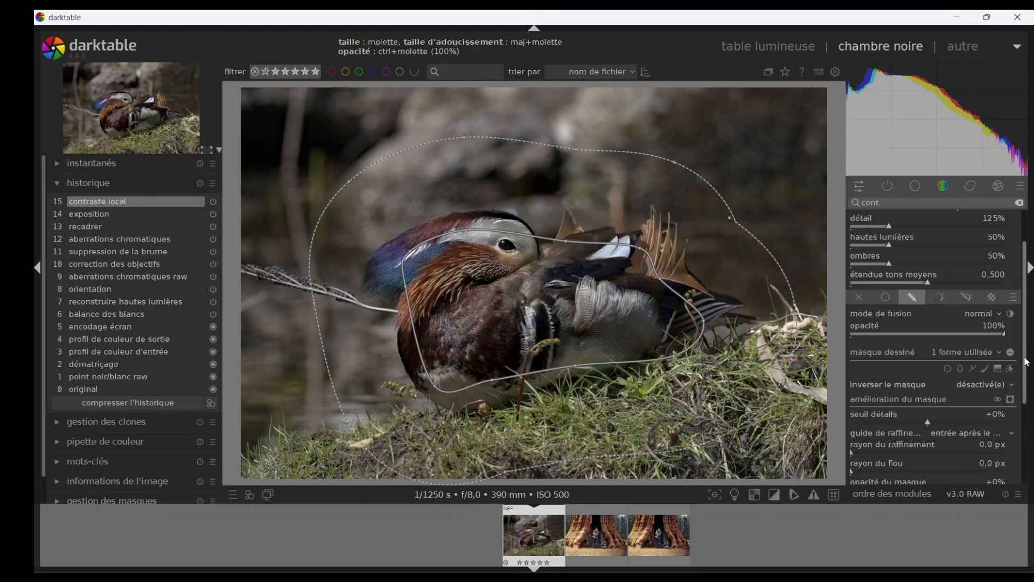
Toggle the display of the drawn mask's shapes, leaving the path outline hidden on the photo.
click(1010, 368)
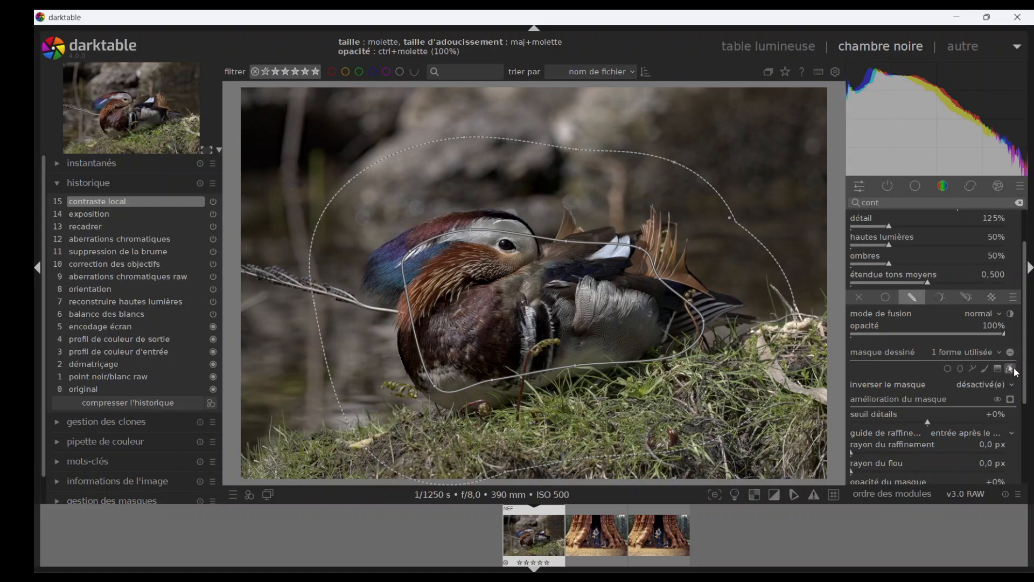
click(1009, 368)
click(1009, 368)
click(1011, 370)
Display the mask overlay and raise contraste du masque to +93%.
scroll(1023, 373, down, 1)
drag(1023, 373, 1027, 425)
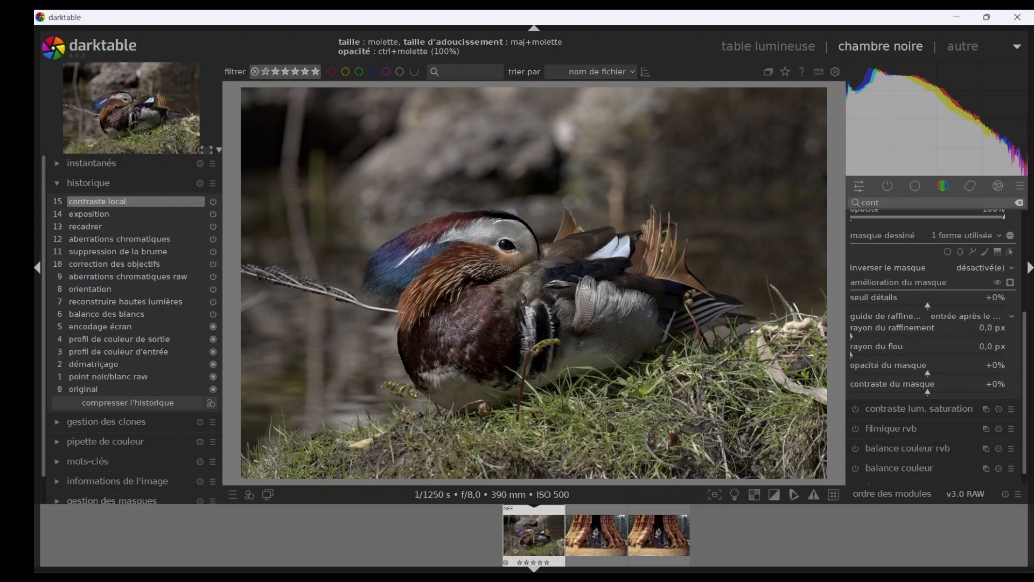
click(1010, 283)
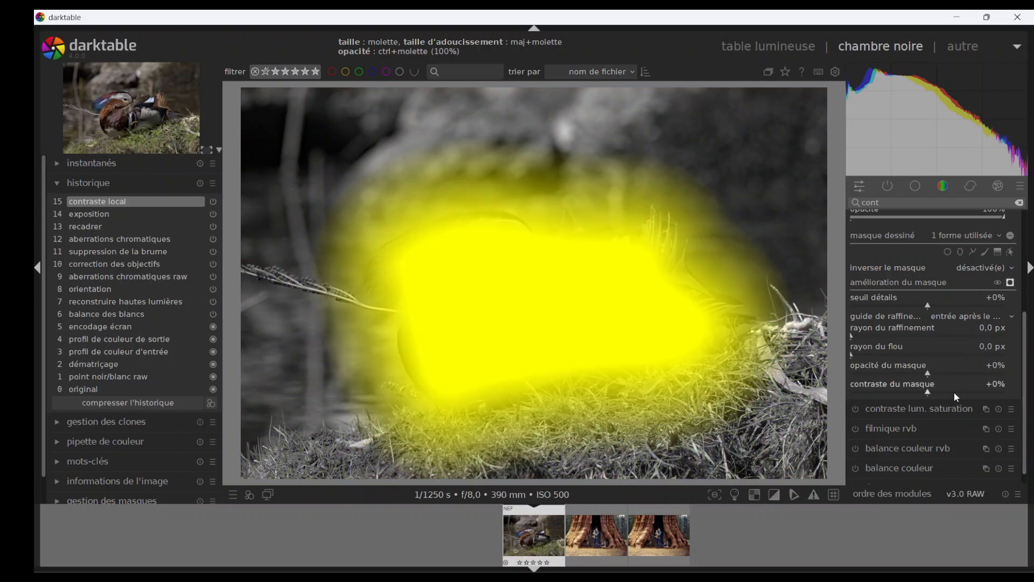
drag(929, 393, 999, 393)
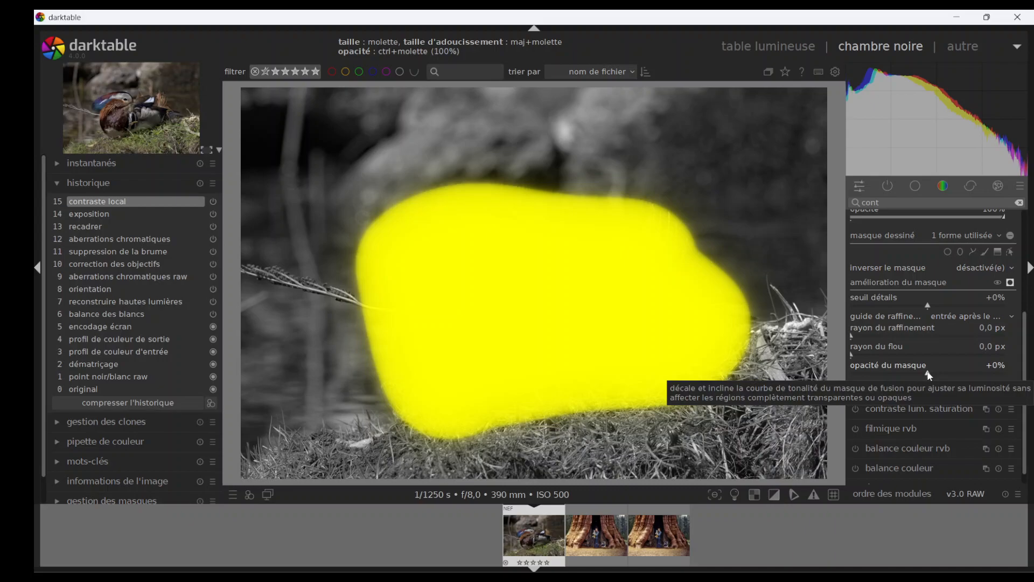
Show the path for editing again and reduce its adoucissement to 18,18%.
scroll(1020, 300, up, 2)
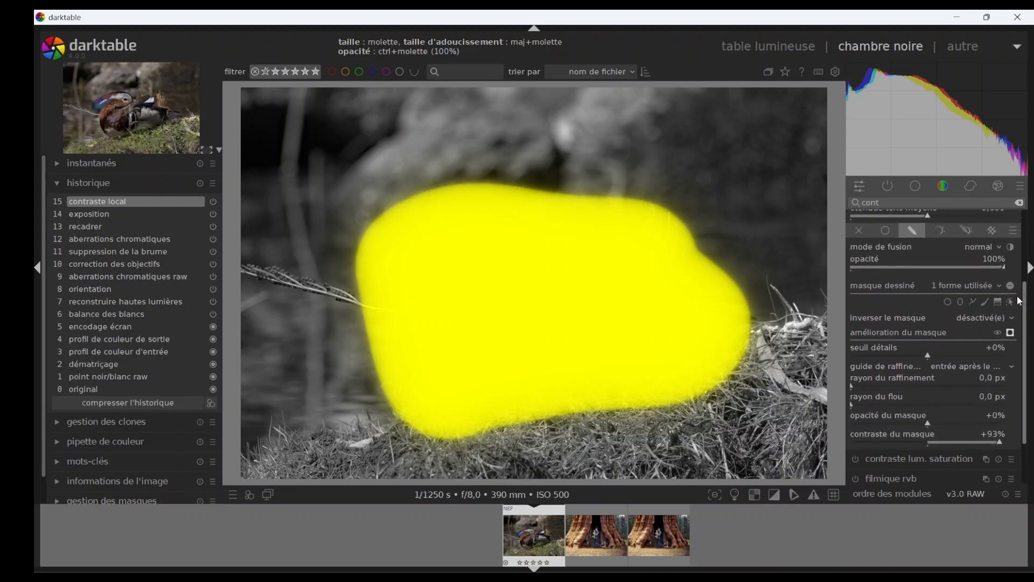
click(1011, 302)
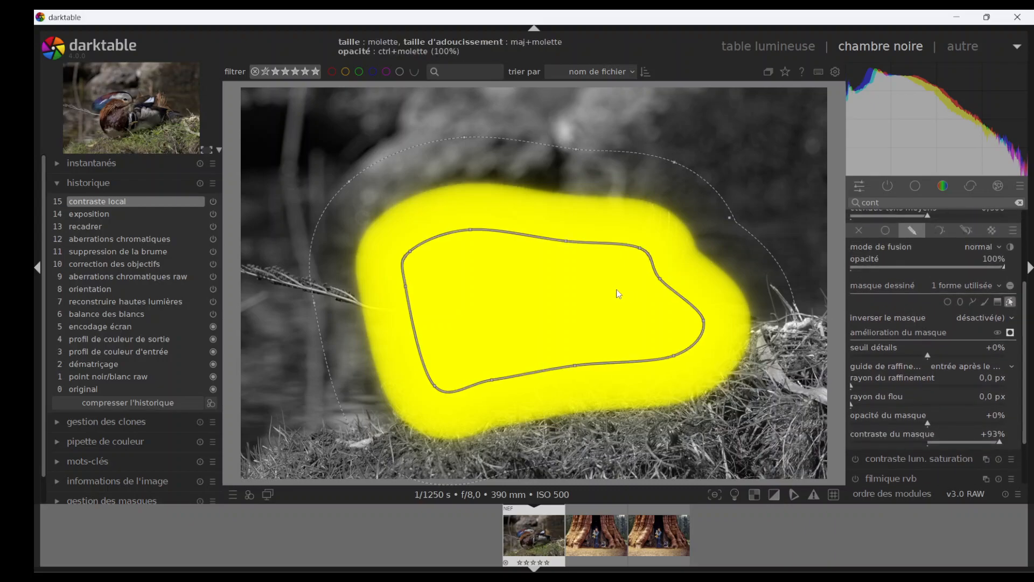
shift+scroll(612, 288, down, 1)
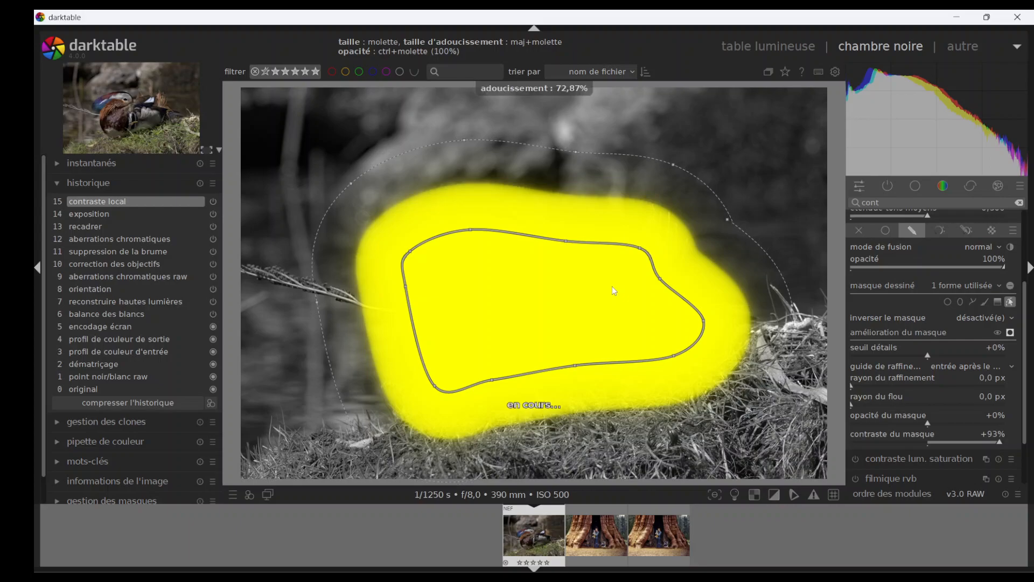
shift+scroll(612, 287, down, 6)
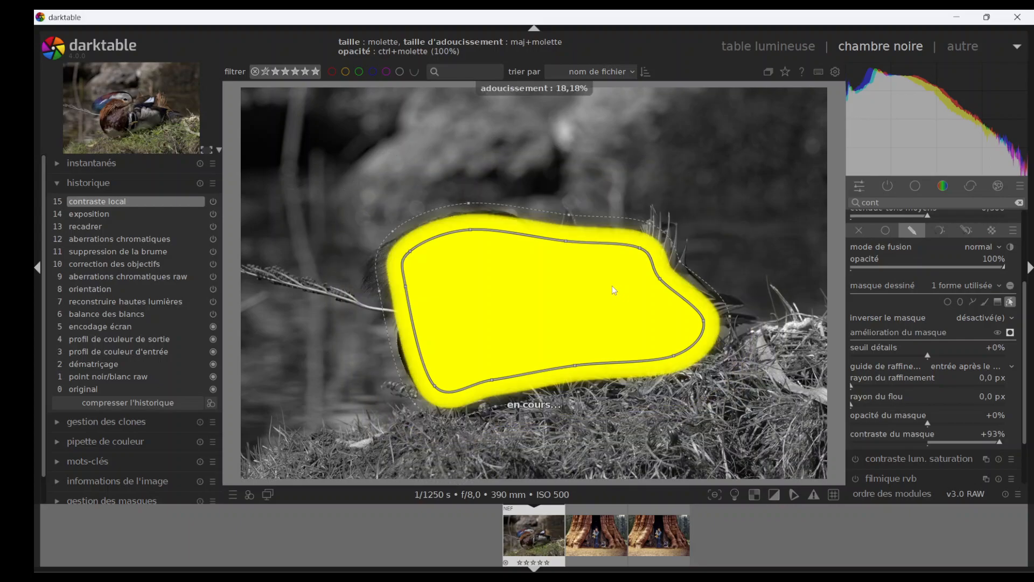
Narrow the path's soft edge, shift the path slightly towards the duck's head and set rayon du raffinement to 105,2 px.
shift+scroll(612, 286, down, 2)
drag(585, 299, 567, 296)
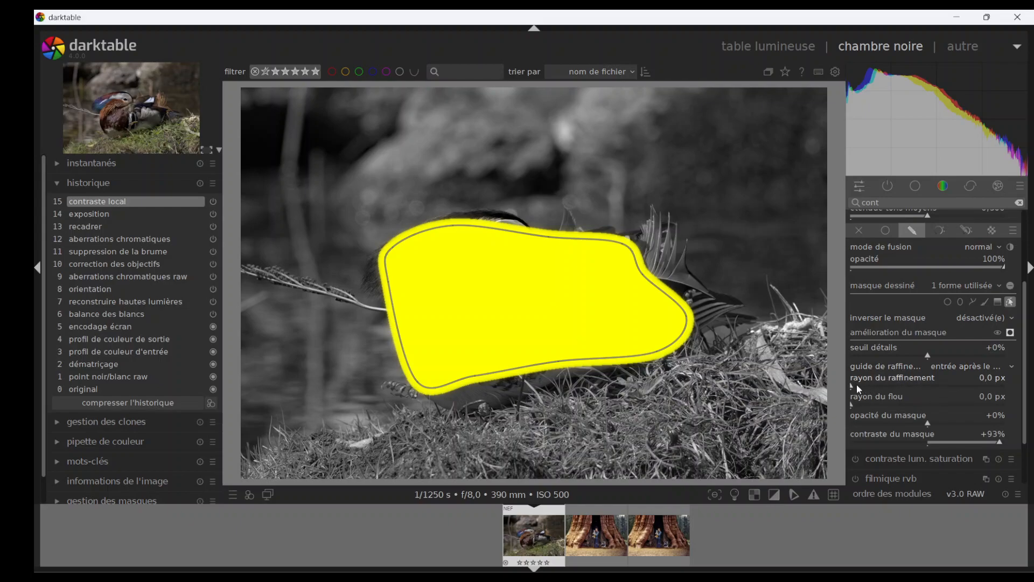
drag(852, 386, 916, 386)
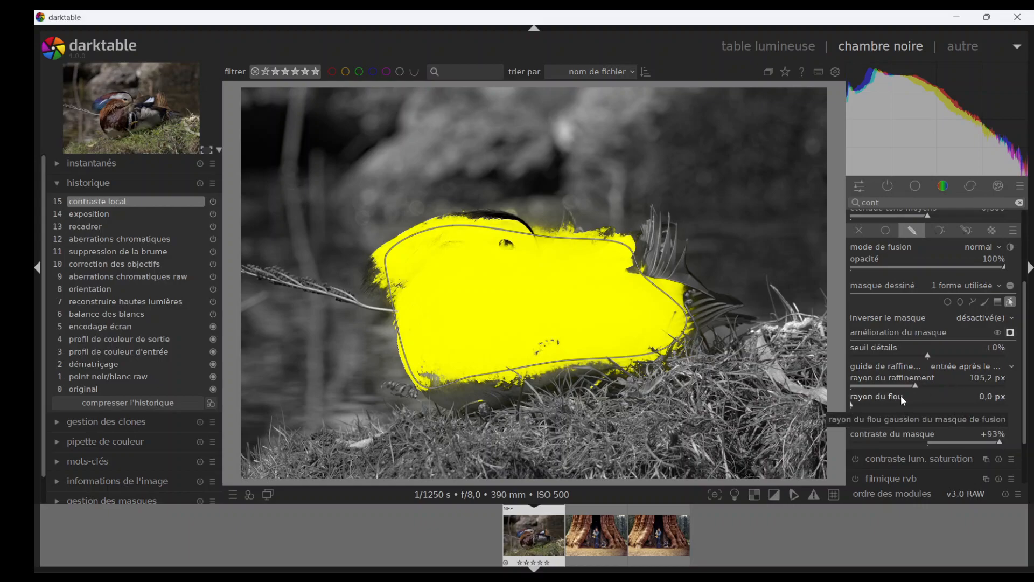
Reshape the path around the duck by extending it to the tail tip, adding a raised node at the crown and lowering the belly nodes.
drag(689, 319, 729, 309)
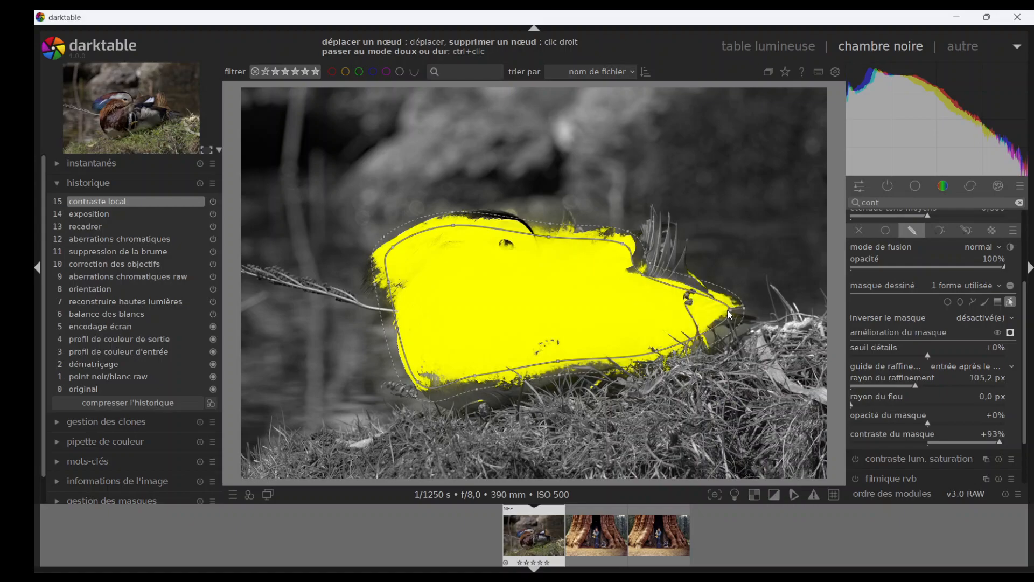
drag(724, 321, 723, 330)
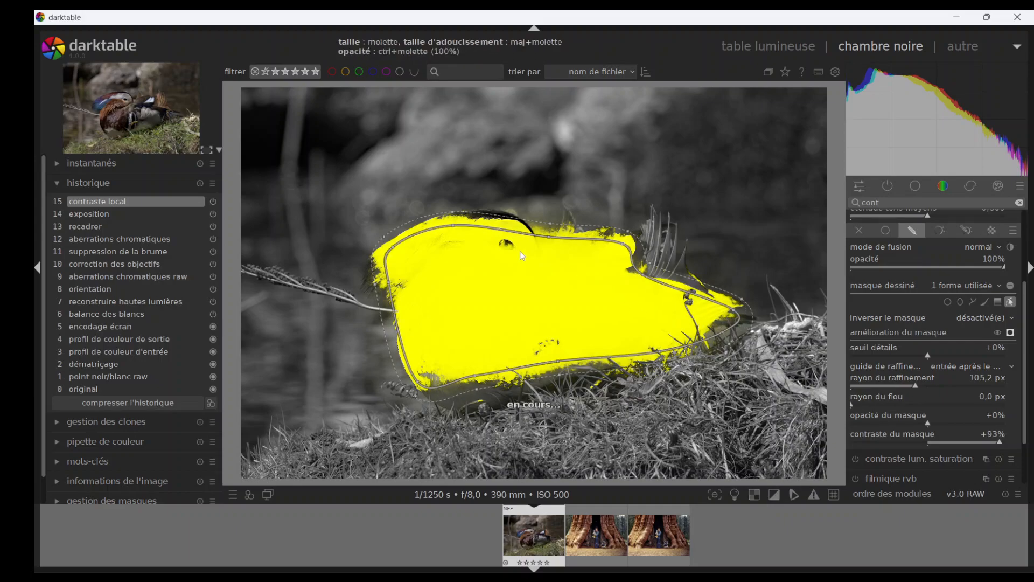
right_click(490, 230)
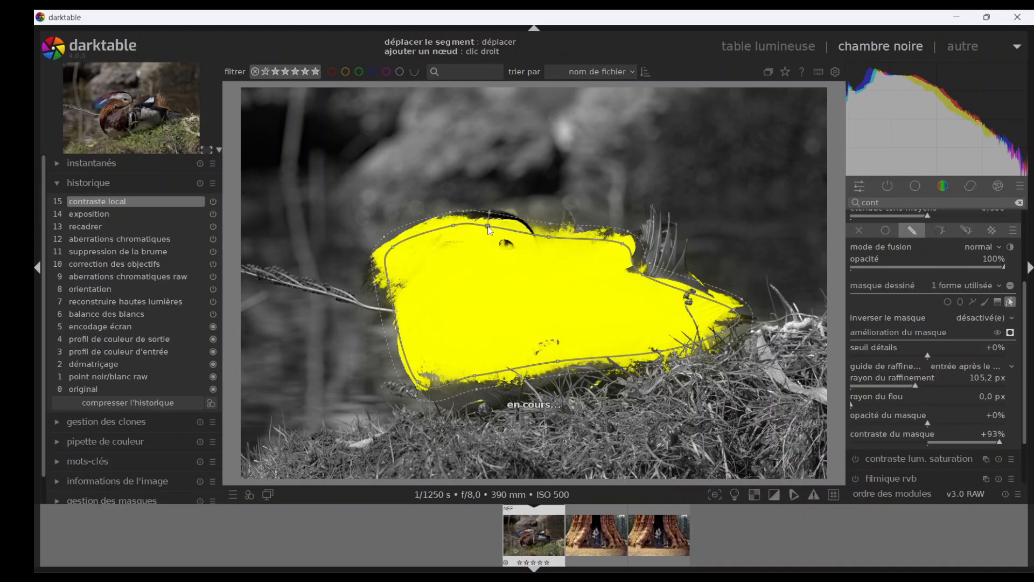
drag(491, 223, 492, 221)
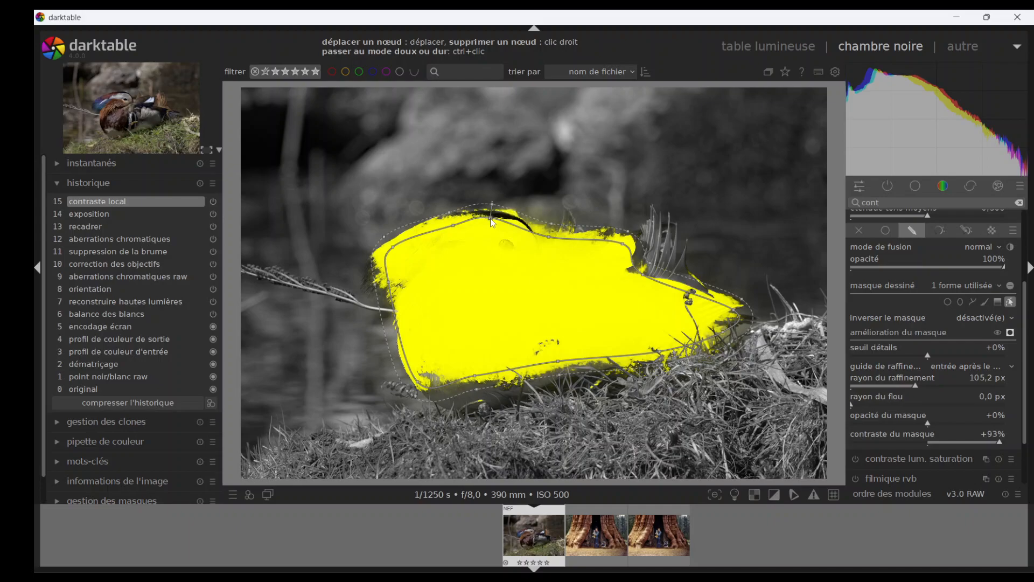
drag(492, 223, 491, 219)
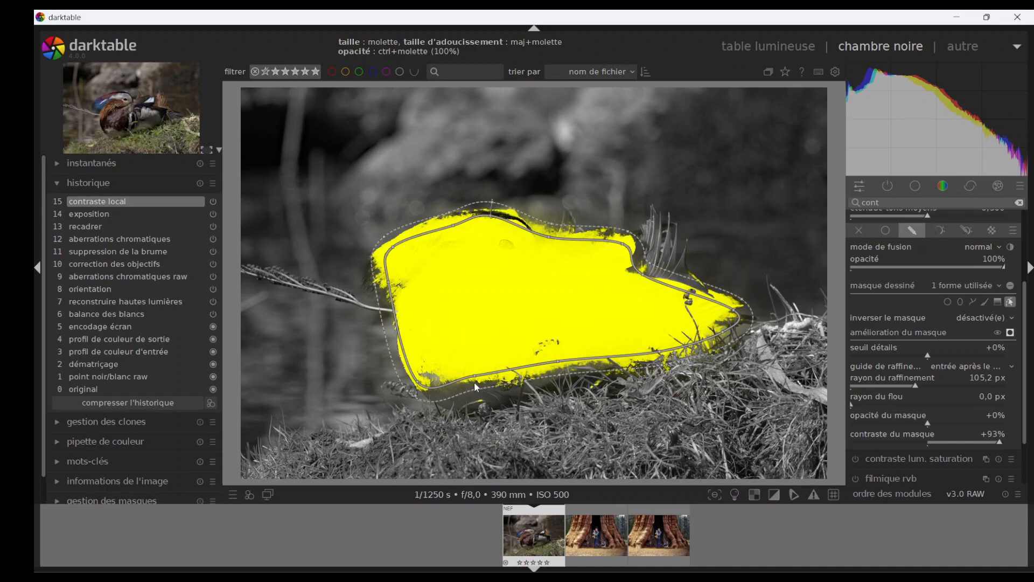
drag(475, 376, 475, 400)
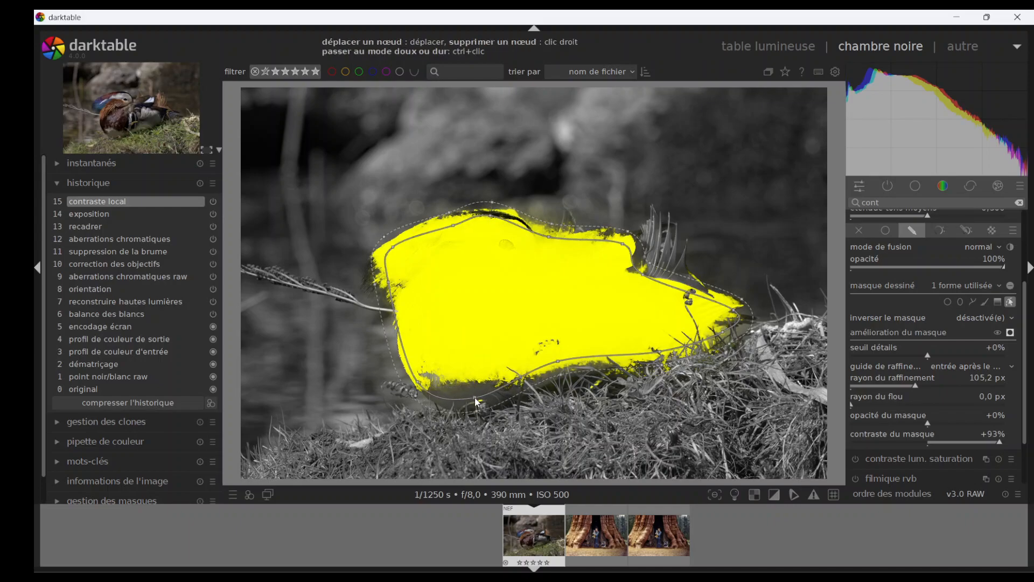
drag(557, 363, 559, 367)
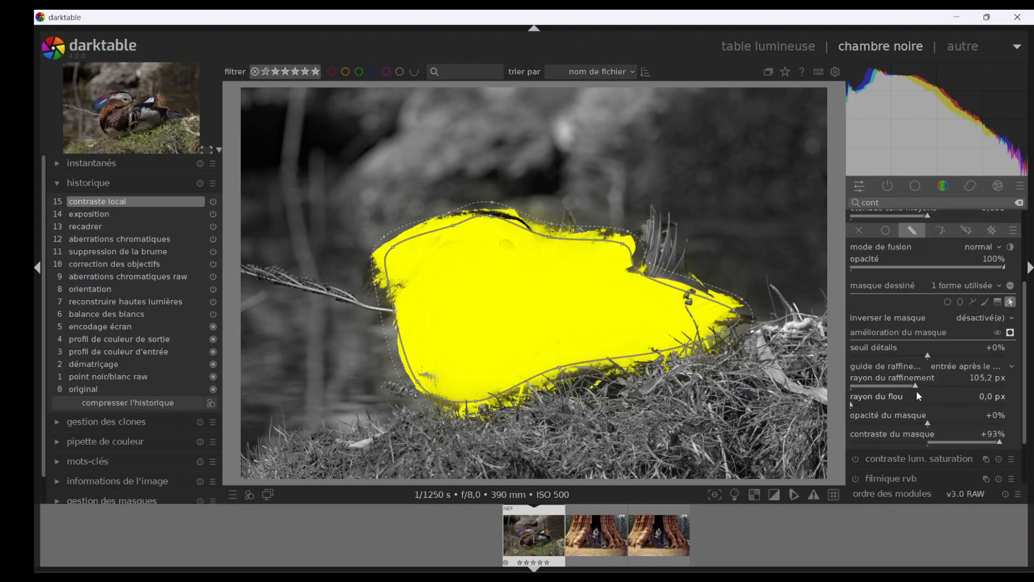
Set rayon du raffinement to 68,2 px and hide the mask overlay and the path outline.
mouse_move(916, 392)
mouse_down()
mouse_move(960, 392)
mouse_move(890, 390)
mouse_up()
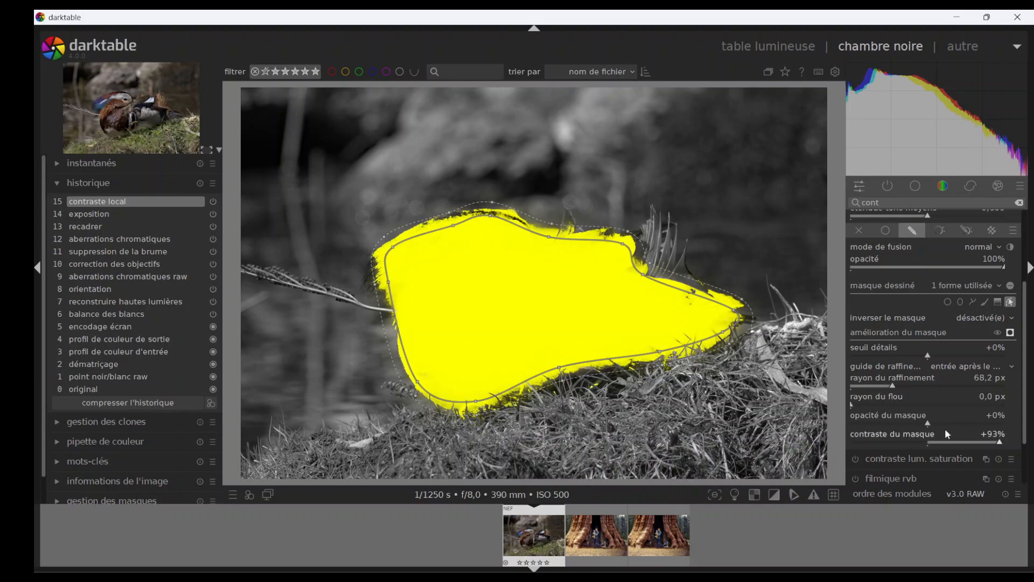
click(1011, 333)
click(1010, 302)
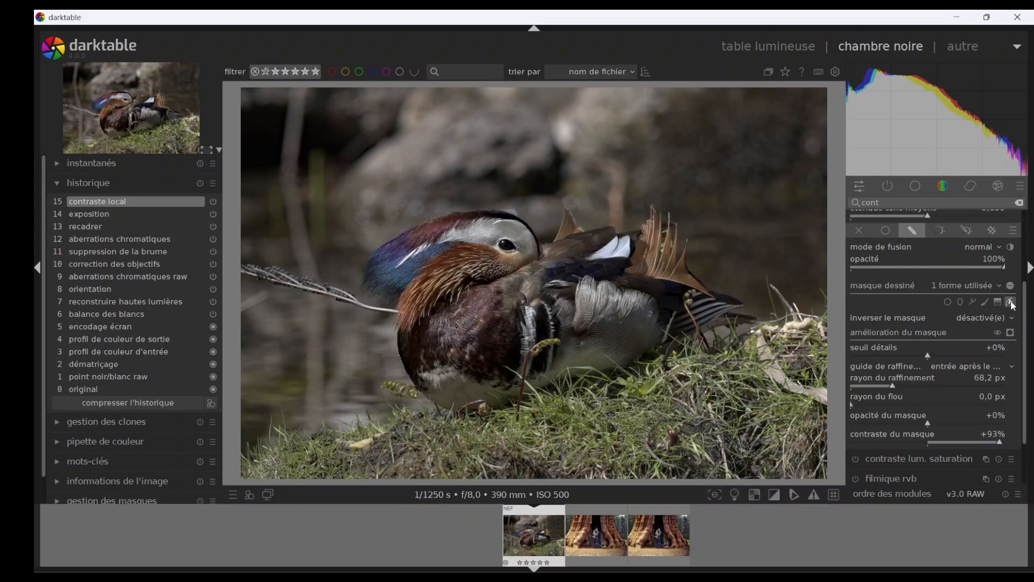
Try the contraste local détail at 327%, 148% and 497%, and reset it to its default.
scroll(1024, 319, up, 4)
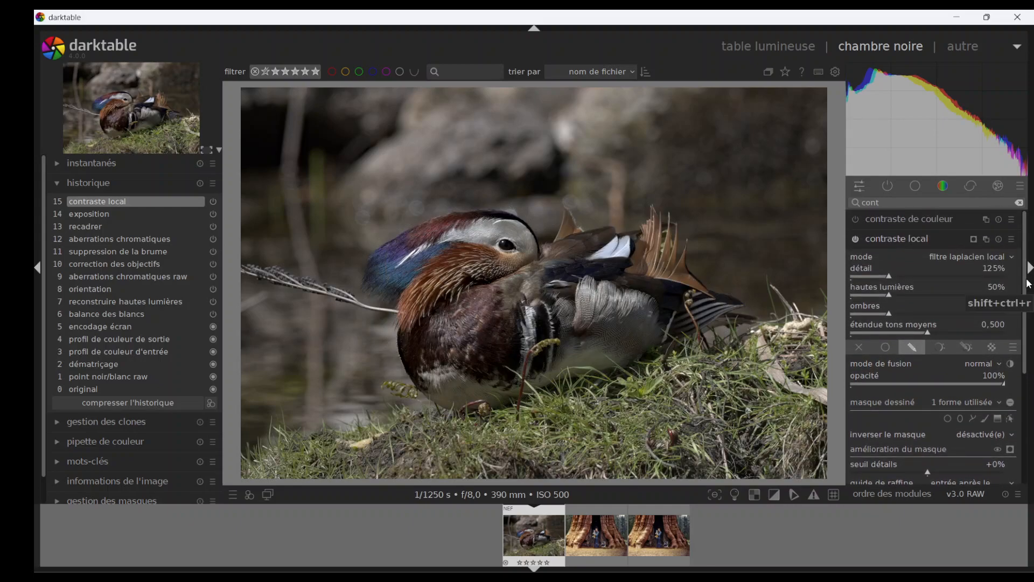
drag(890, 276, 951, 276)
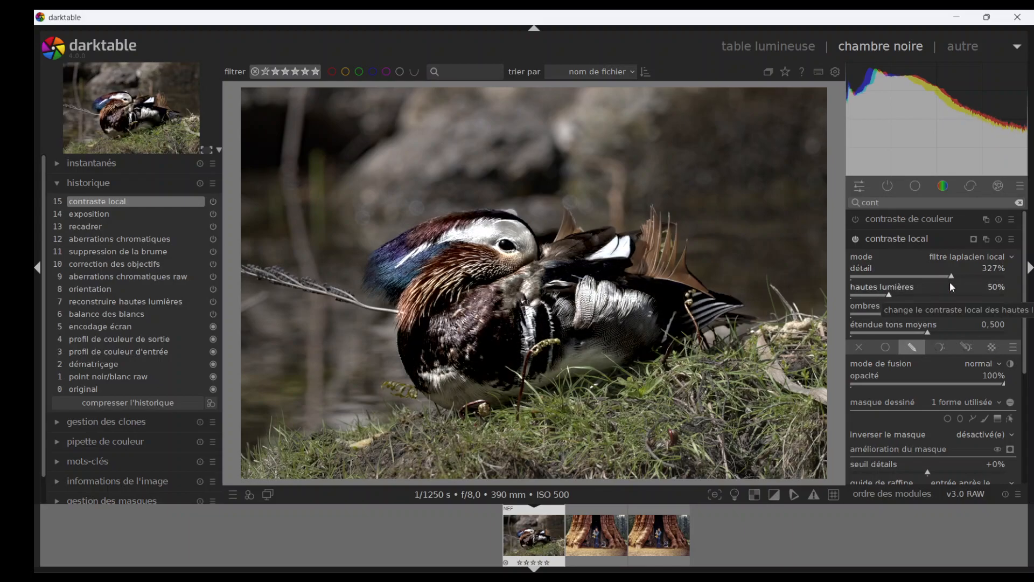
mouse_move(951, 277)
mouse_down()
mouse_move(997, 278)
mouse_move(896, 292)
mouse_up()
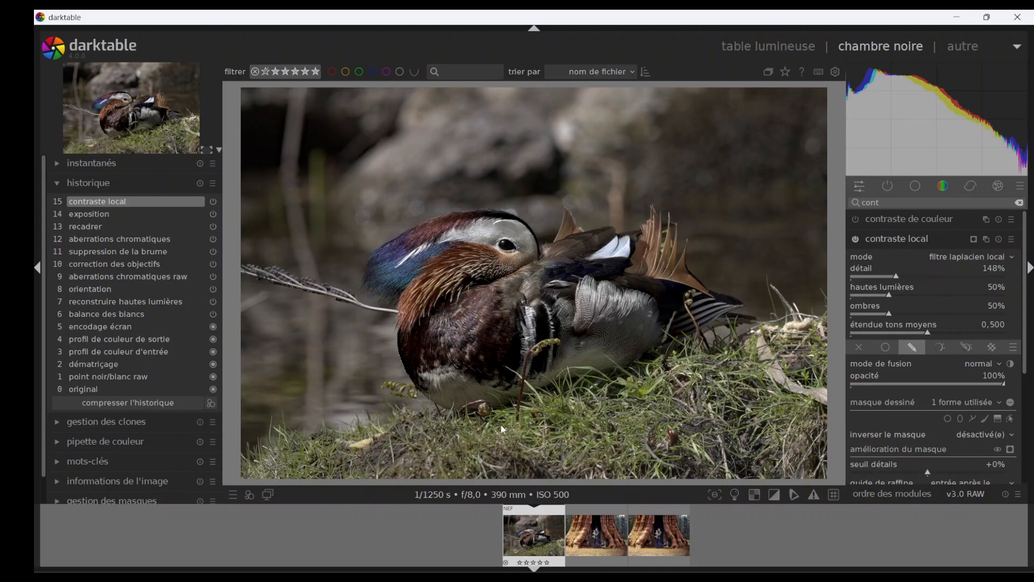
drag(898, 280, 1019, 291)
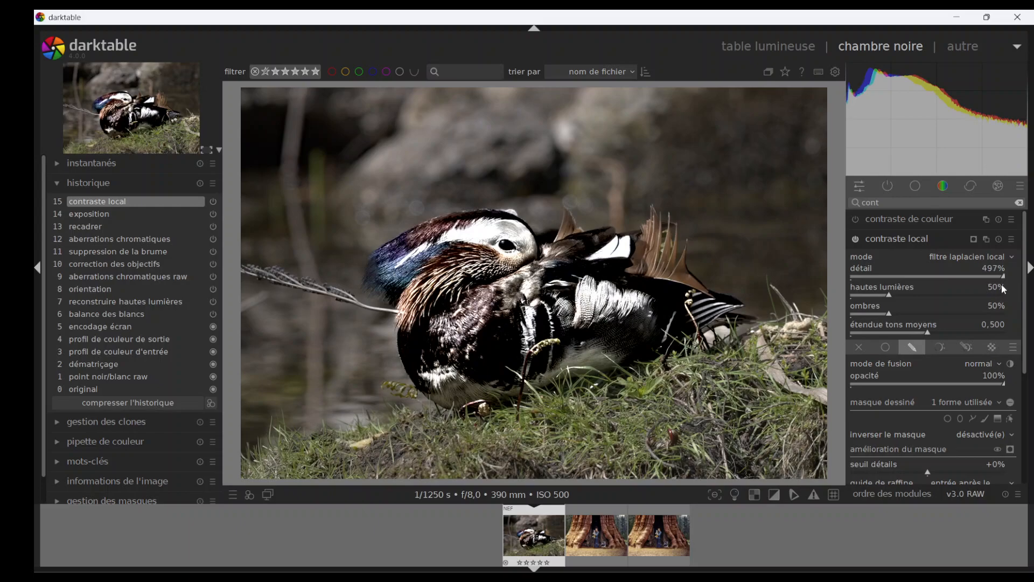
click(961, 280)
double_click(959, 276)
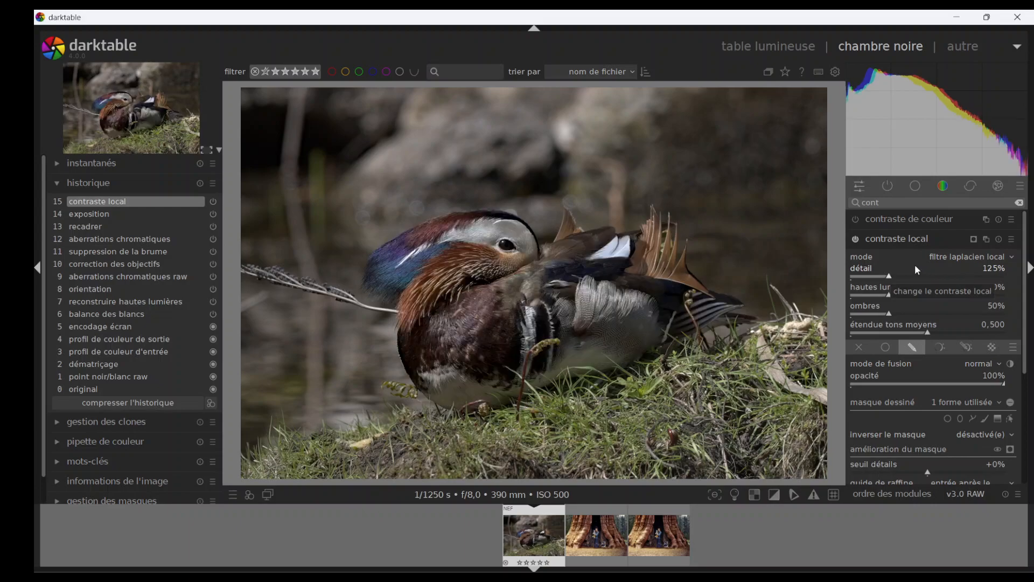
Display the mask overlay and draw a second path closely around the duck's raised tail feathers.
click(1010, 450)
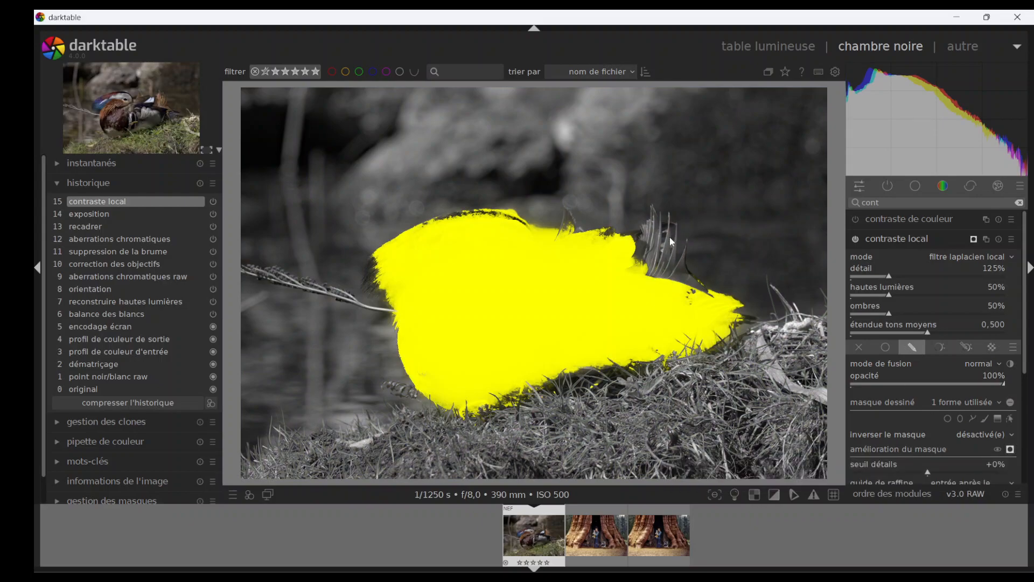
click(1011, 420)
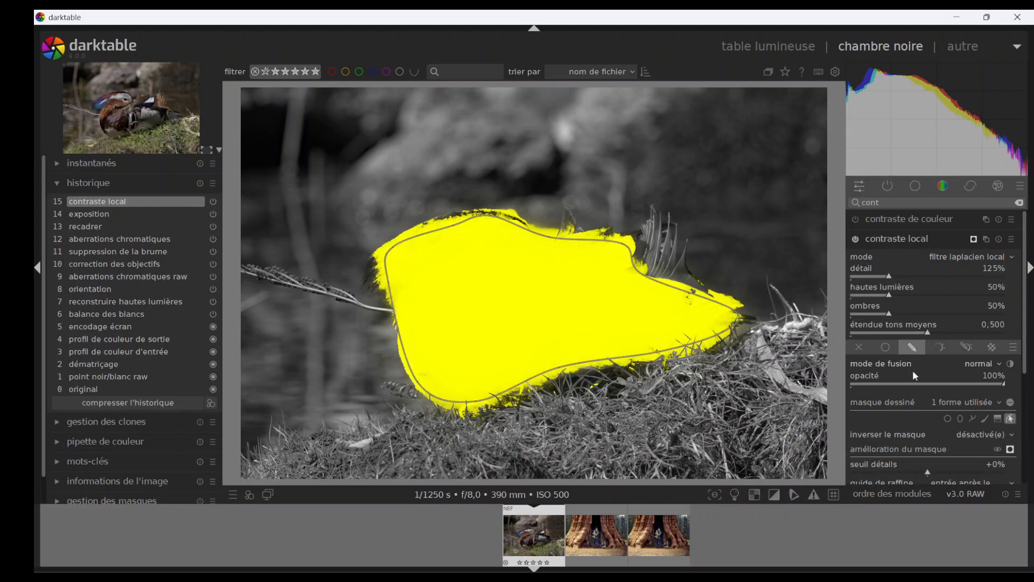
click(973, 419)
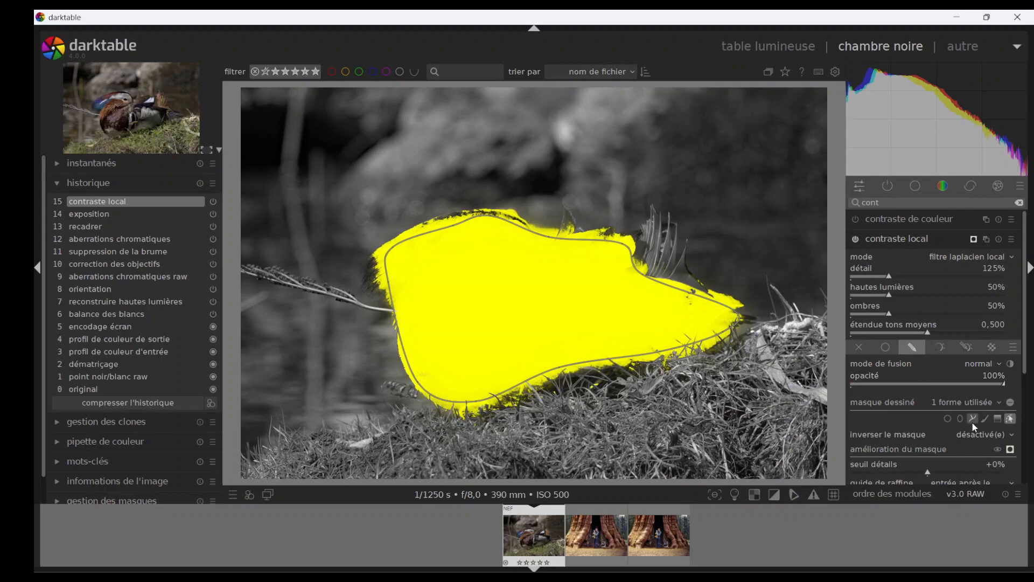
click(643, 228)
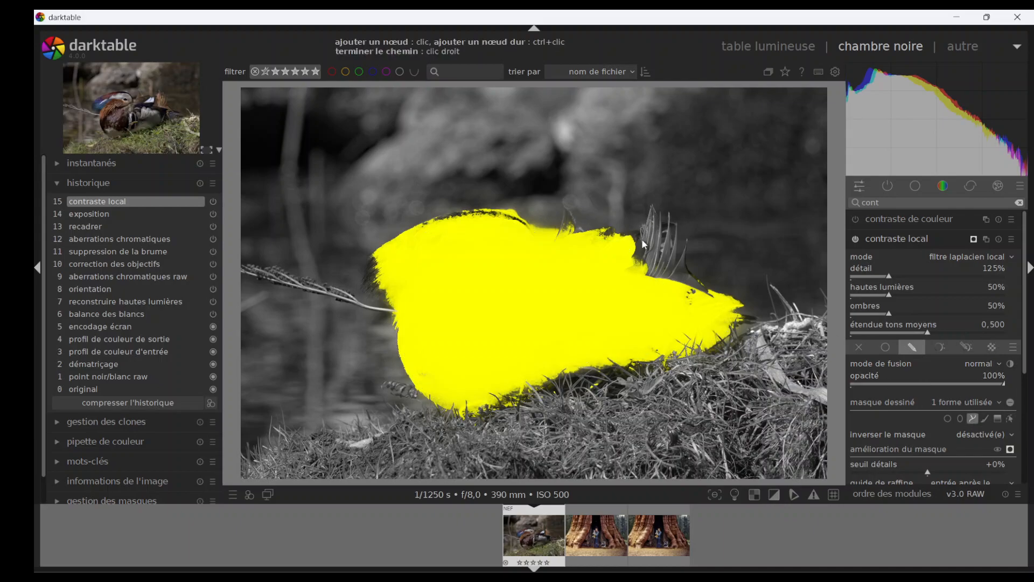
click(708, 295)
right_click(658, 231)
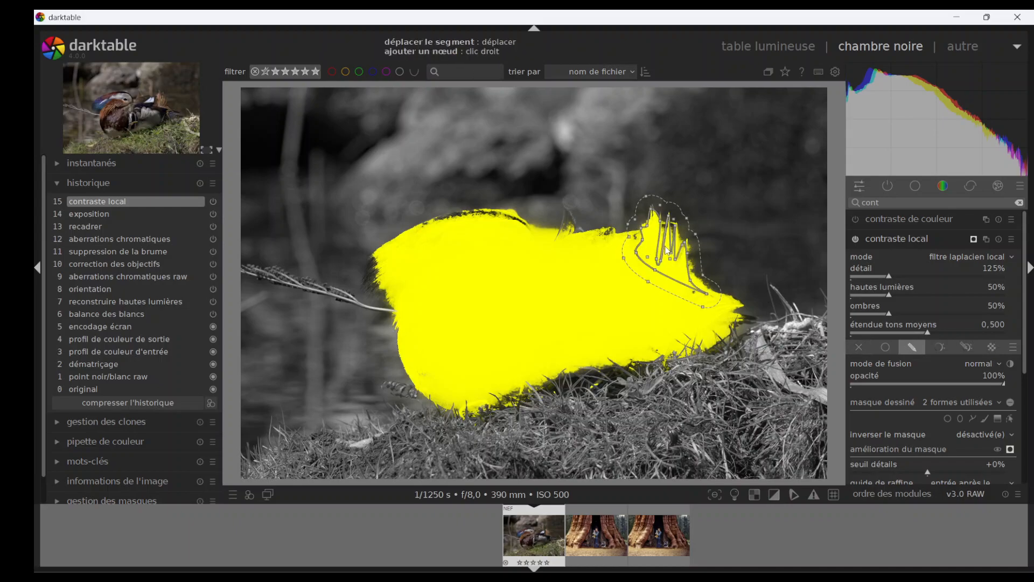
Reduce the adoucissement of the tail-feather path until its soft border hugs the outline.
scroll(660, 246, down, 2)
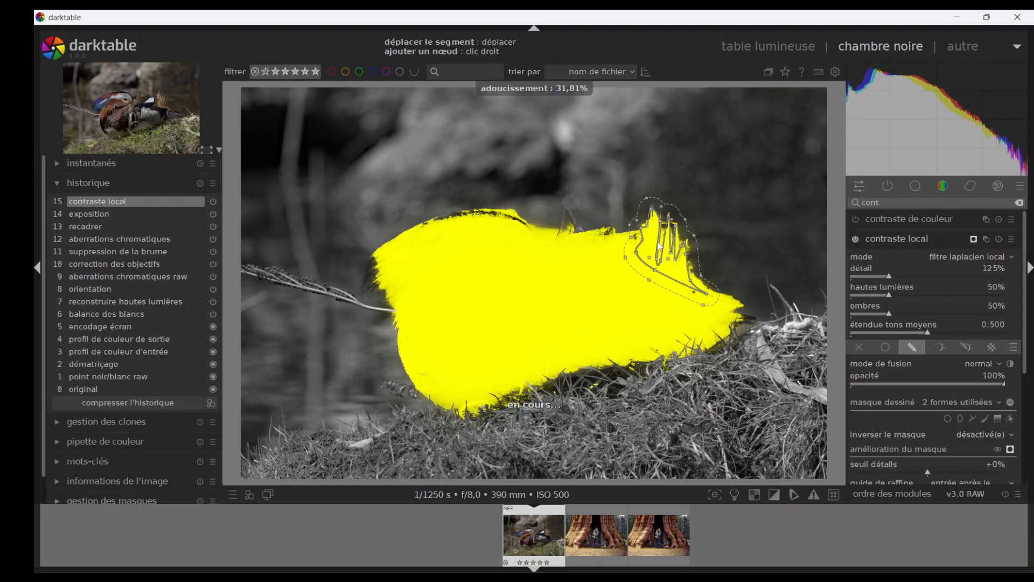
scroll(662, 245, down, 5)
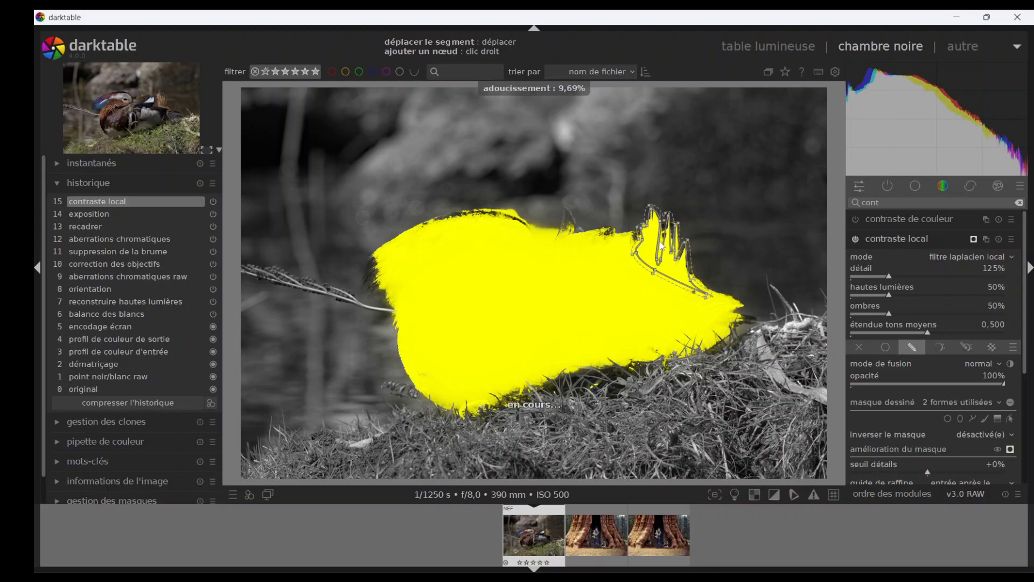
scroll(662, 246, down, 1)
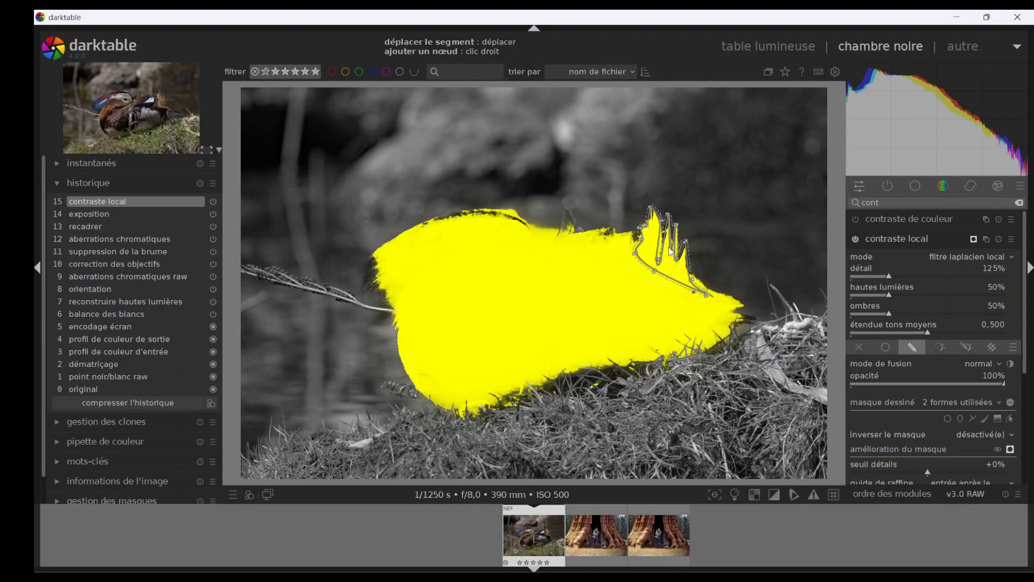
scroll(668, 247, down, 1)
scroll(672, 250, down, 1)
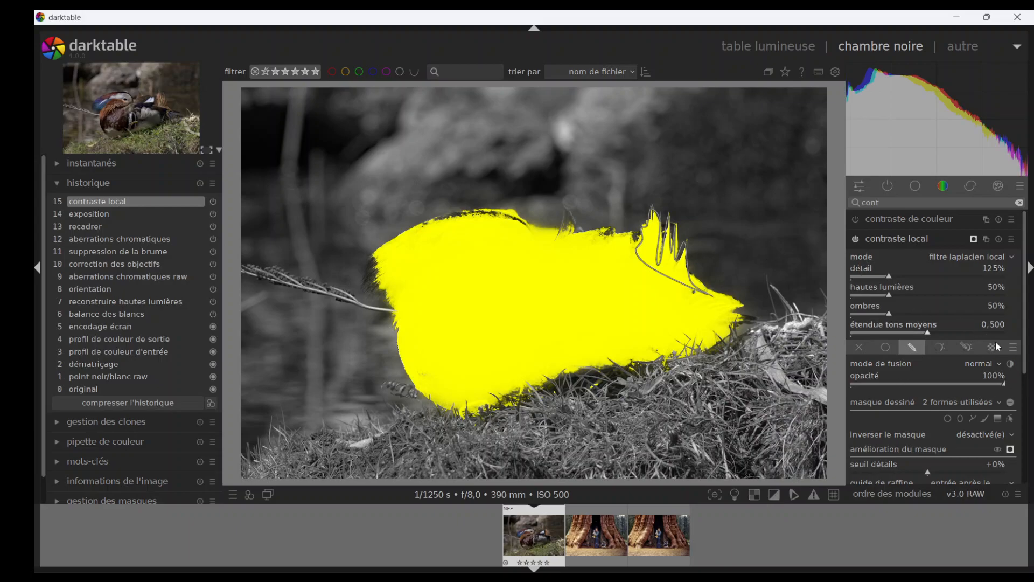
Hide the mask overlay and toggle the outlines of both drawn shapes, leaving them hidden on the photo.
drag(1026, 330, 1030, 367)
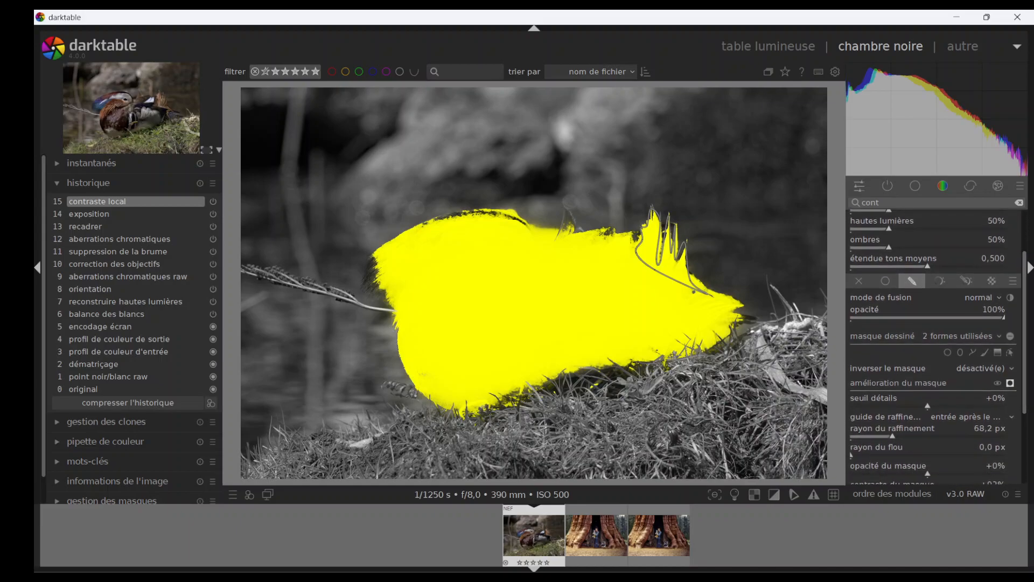
click(1010, 384)
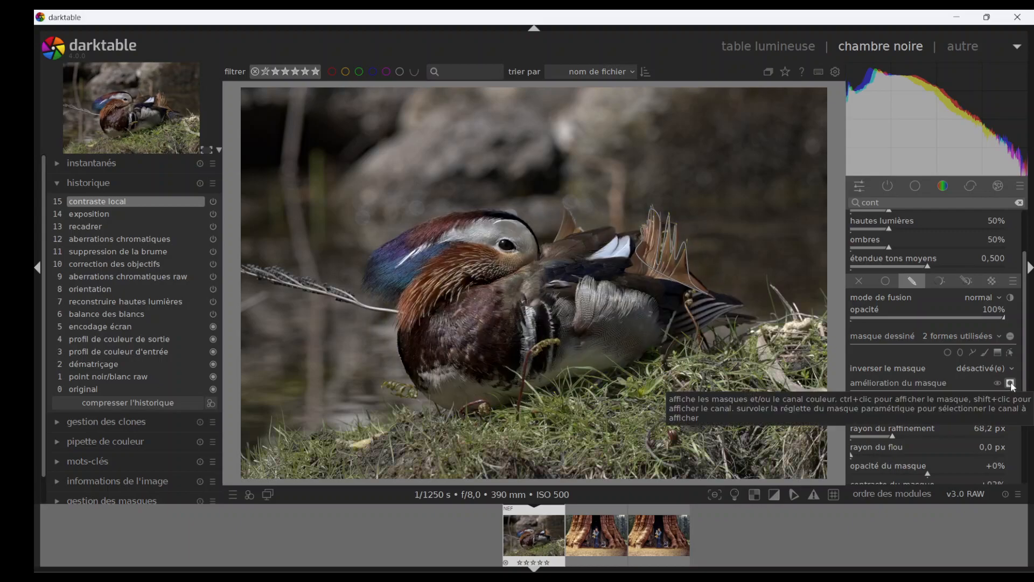
click(1012, 353)
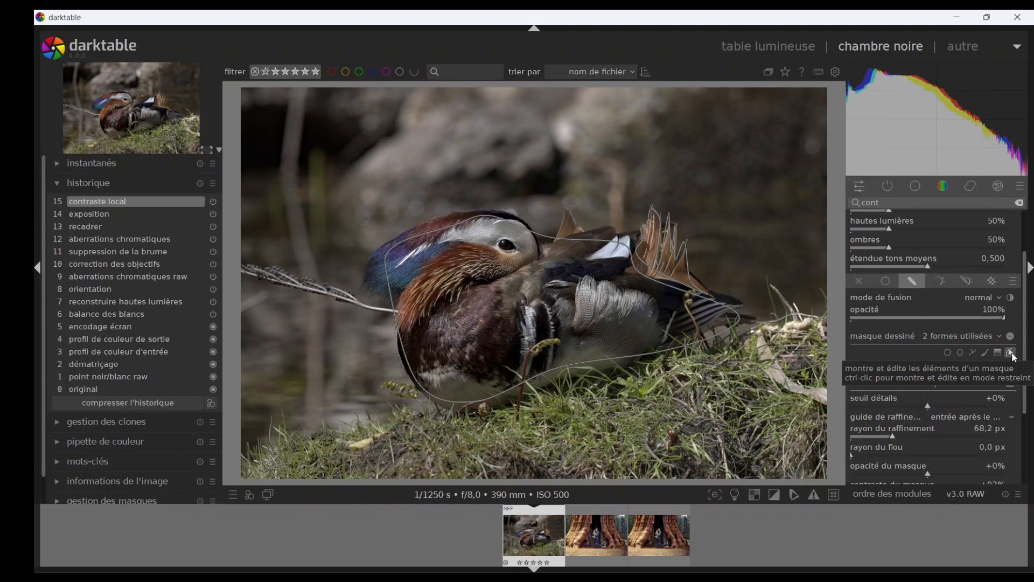
click(1012, 355)
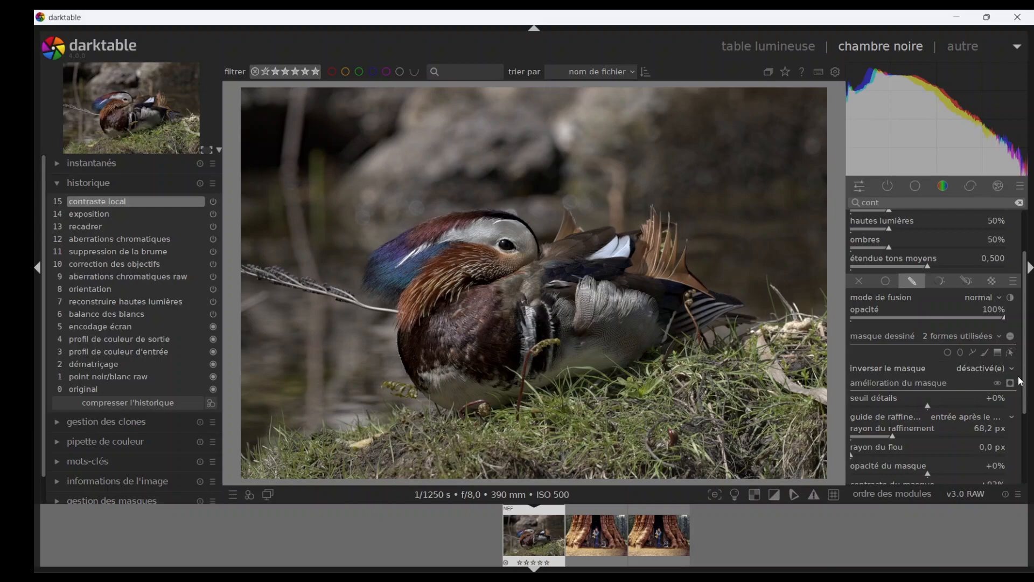
click(1013, 354)
click(1013, 354)
Reset the contraste local détail to its default and collapse the module.
scroll(1023, 302, up, 2)
mouse_move(896, 272)
mouse_down()
mouse_move(934, 273)
mouse_move(885, 276)
mouse_up()
double_click(895, 271)
click(899, 236)
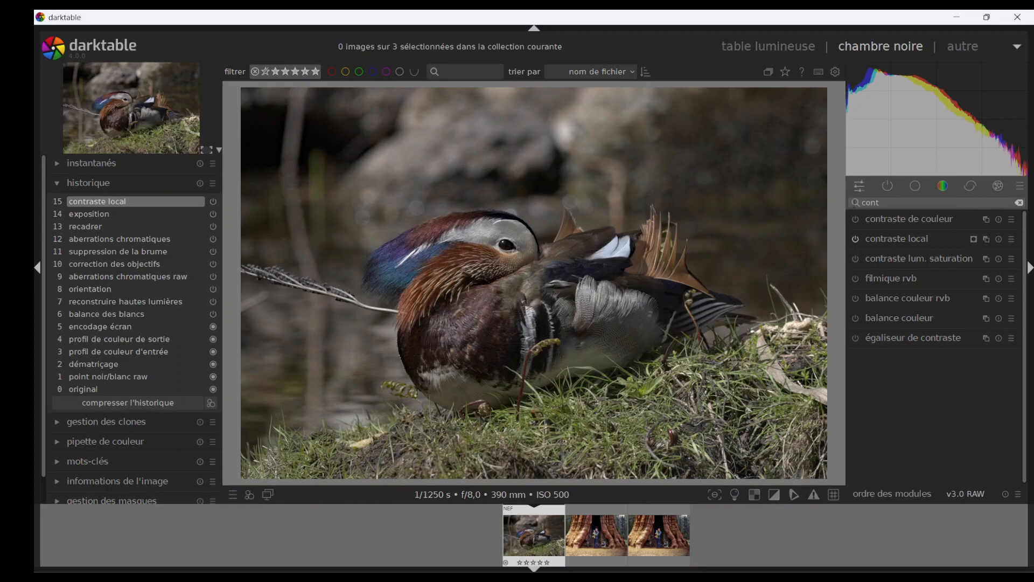
Replace the module search with "cour" and expand the courbe des tonalités module.
click(1019, 202)
click(939, 203)
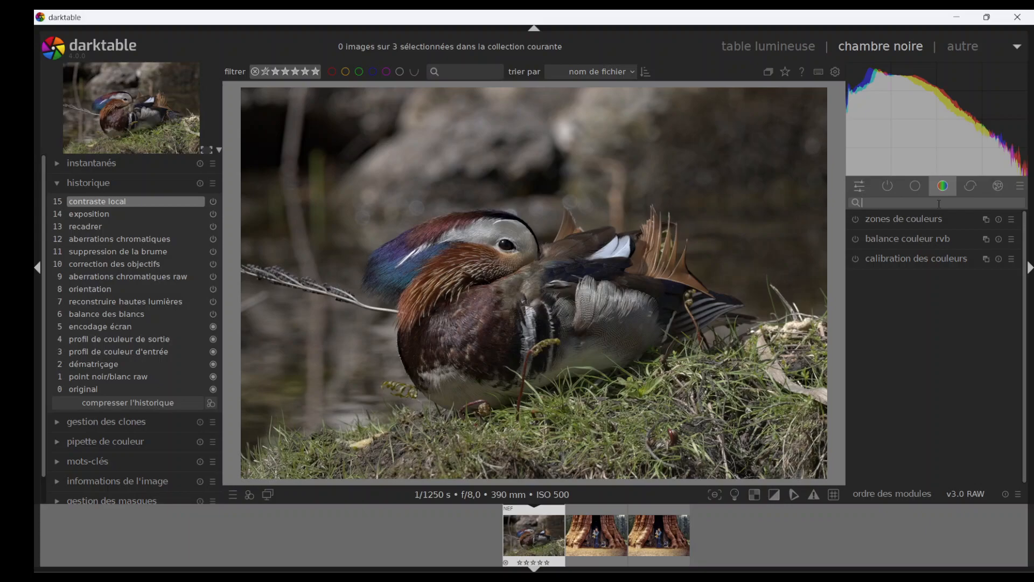
text(c)
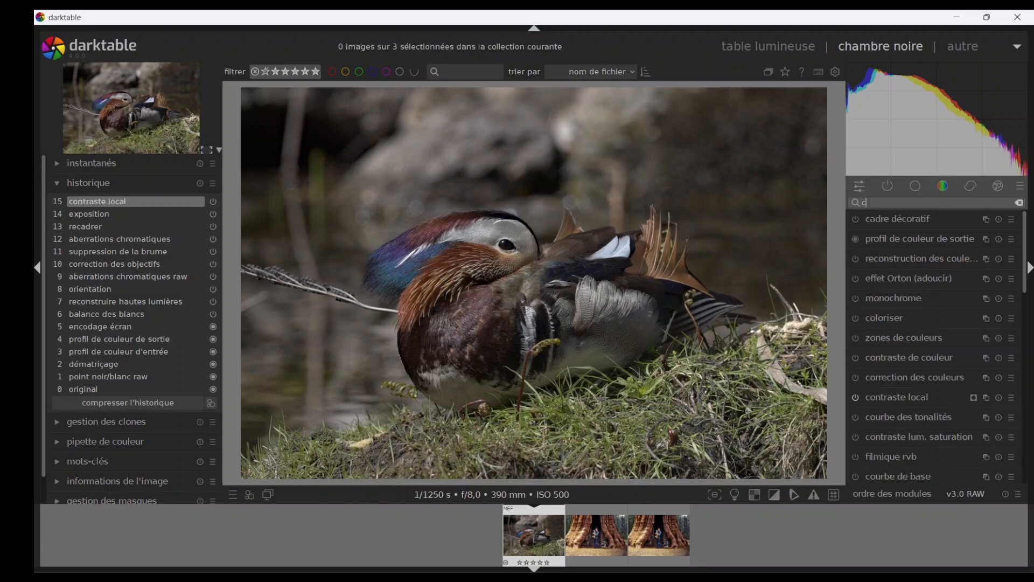
text(our)
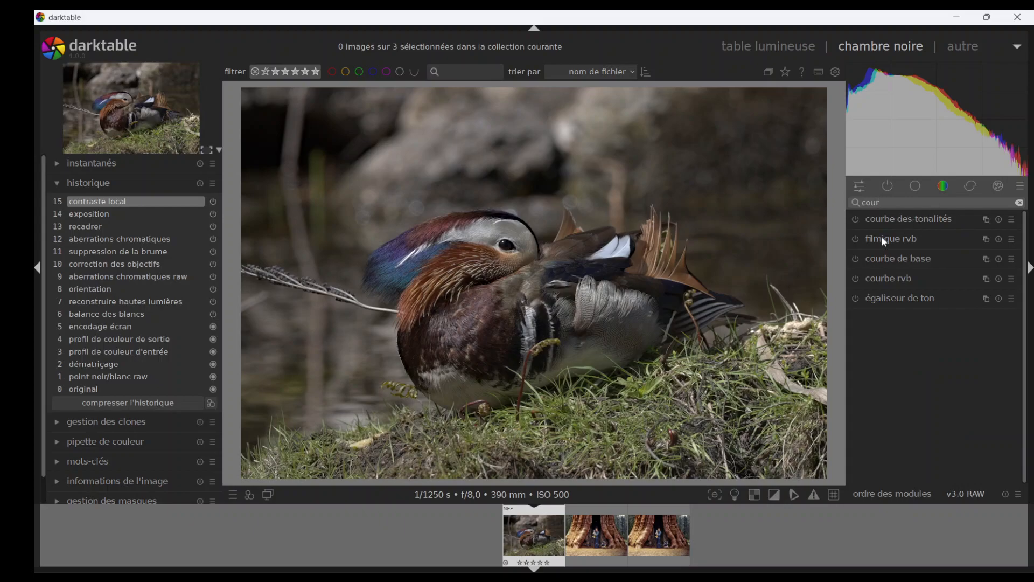
click(909, 222)
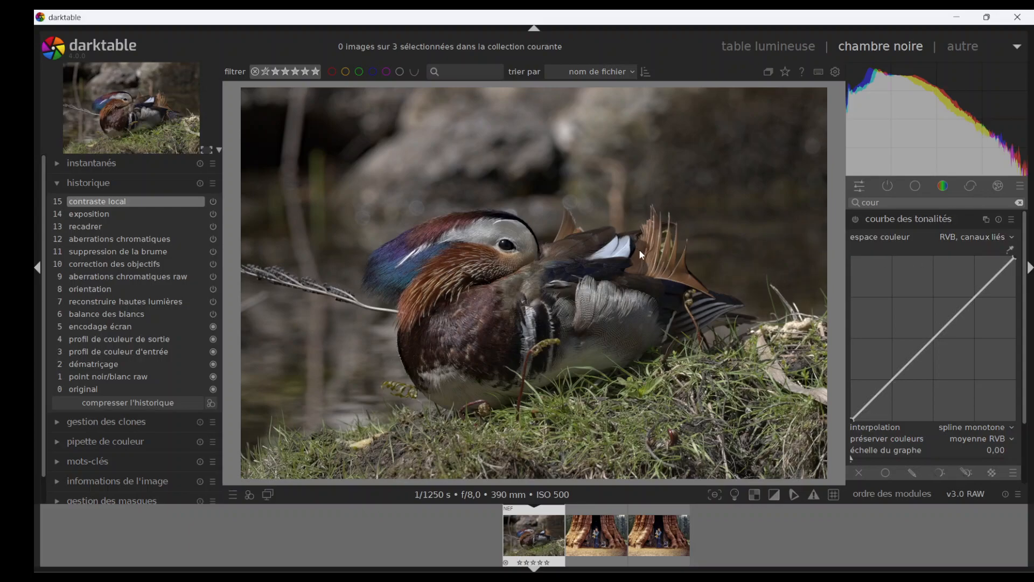
scroll(640, 253, up, 5)
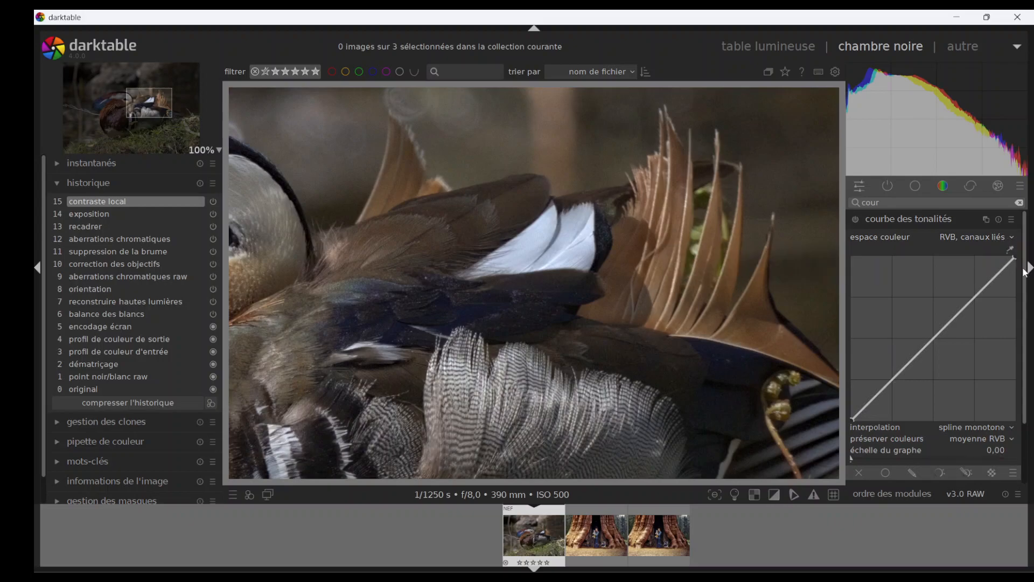
Enable a combined drawn and parametric mask for the courbe des tonalités and sample its L range from the white wing feathers.
scroll(1024, 377, down, 3)
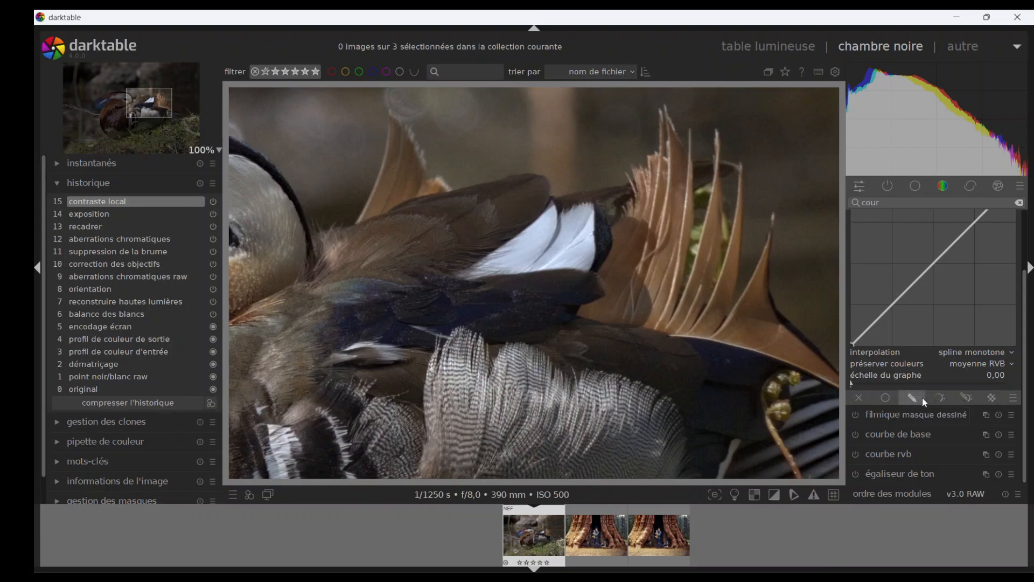
click(968, 396)
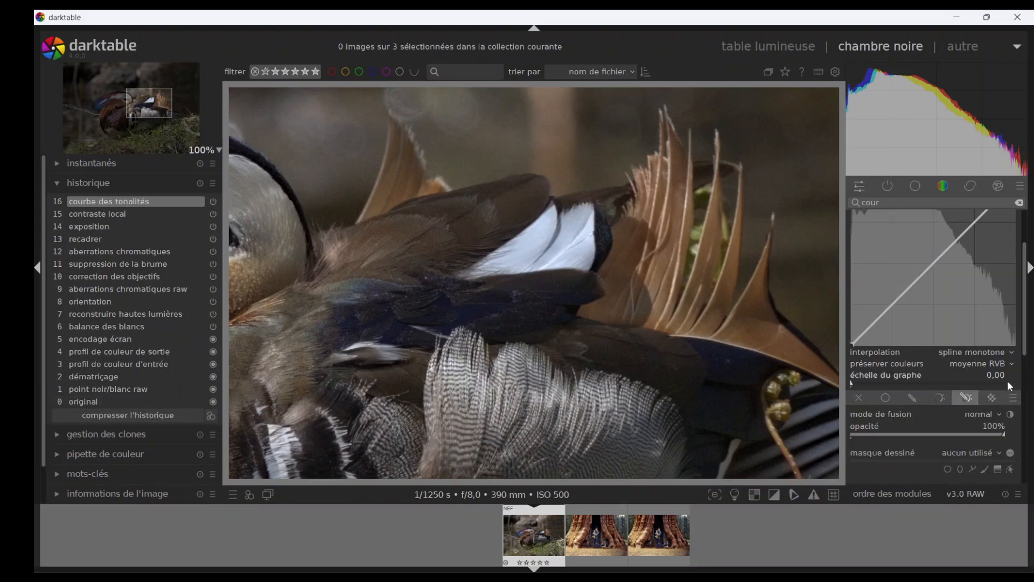
scroll(1018, 378, down, 3)
scroll(1018, 378, down, 6)
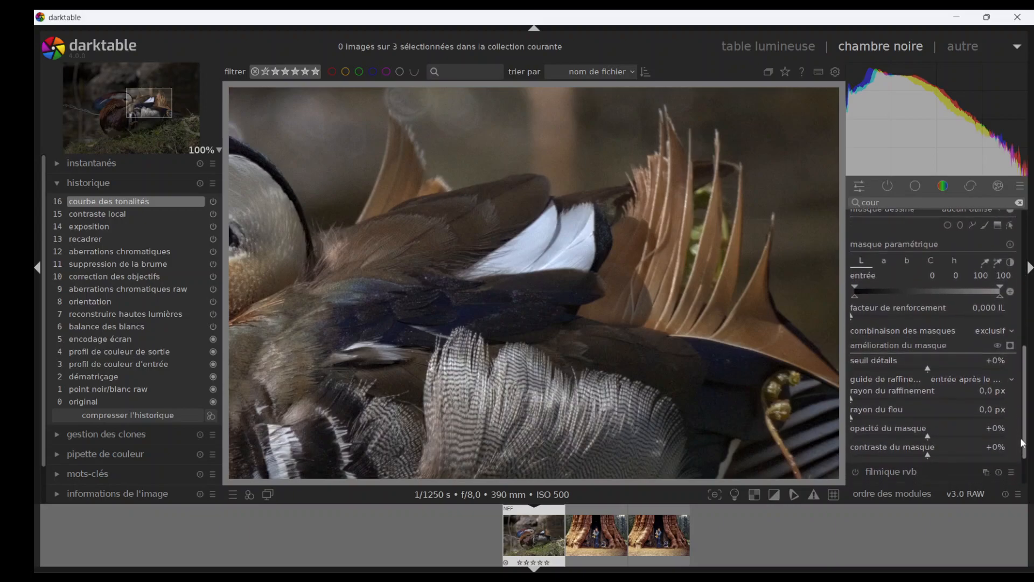
click(995, 265)
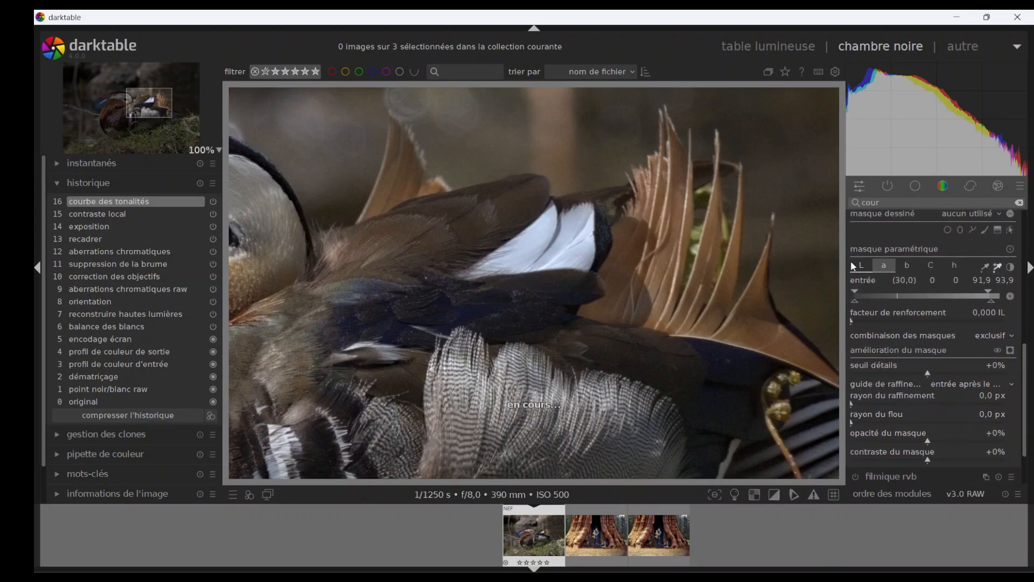
drag(526, 234, 547, 250)
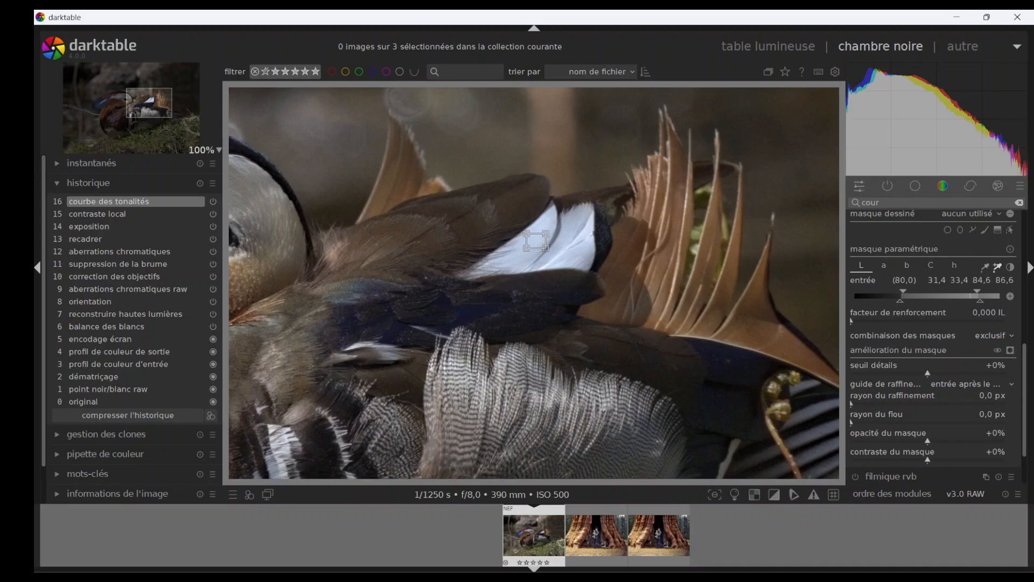
Display the mask and set the parametric L entrée range to 73,0, 78,0, 100 and 100.
drag(1024, 388, 1026, 439)
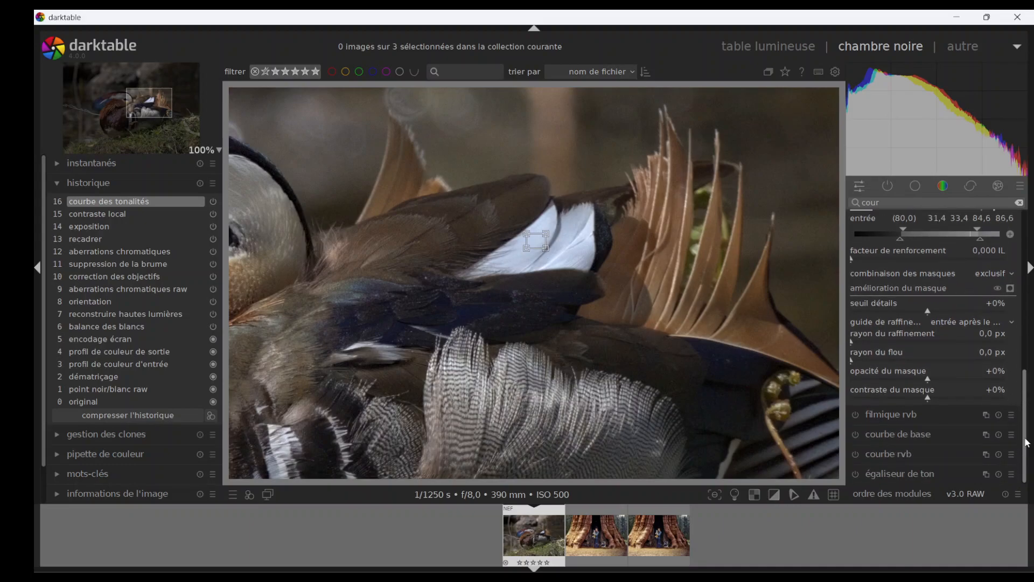
scroll(980, 338, up, 4)
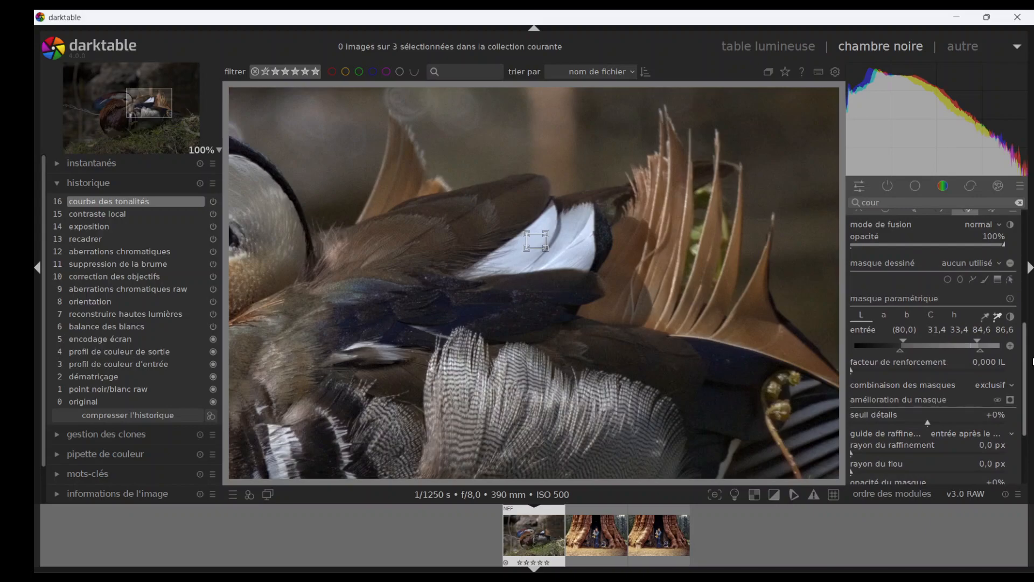
click(1011, 401)
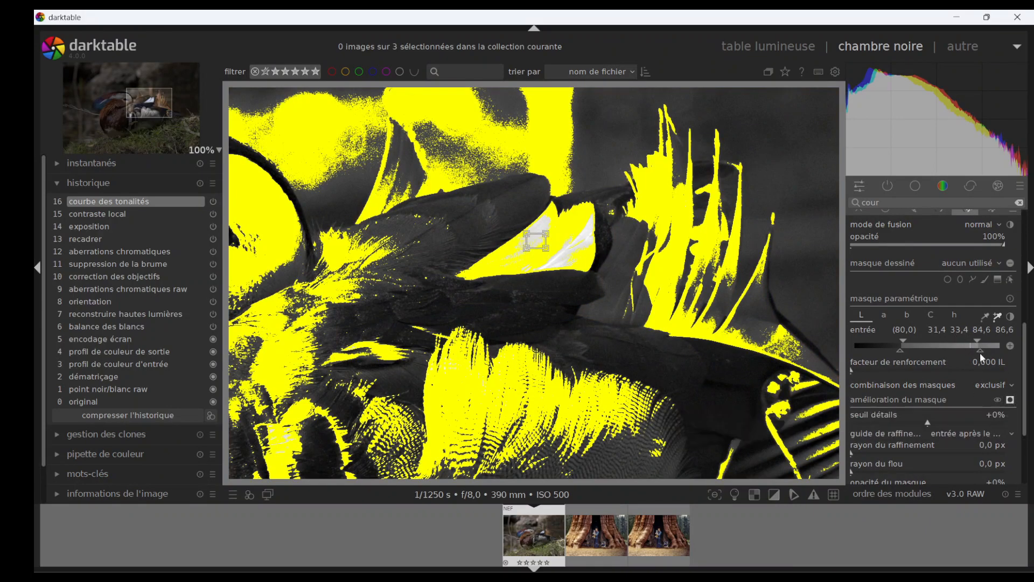
drag(980, 350, 1003, 339)
drag(904, 340, 983, 342)
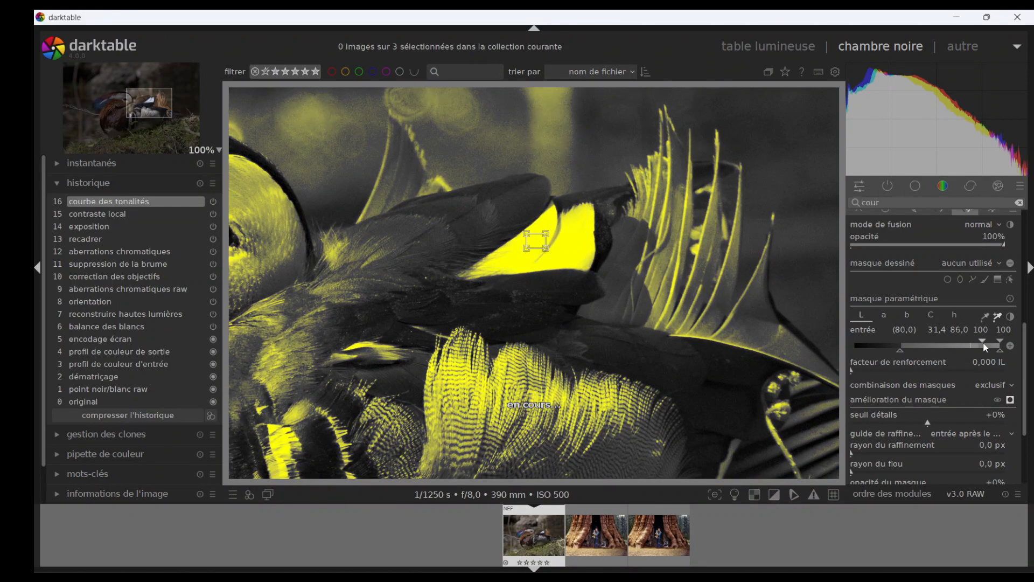
drag(902, 351, 960, 355)
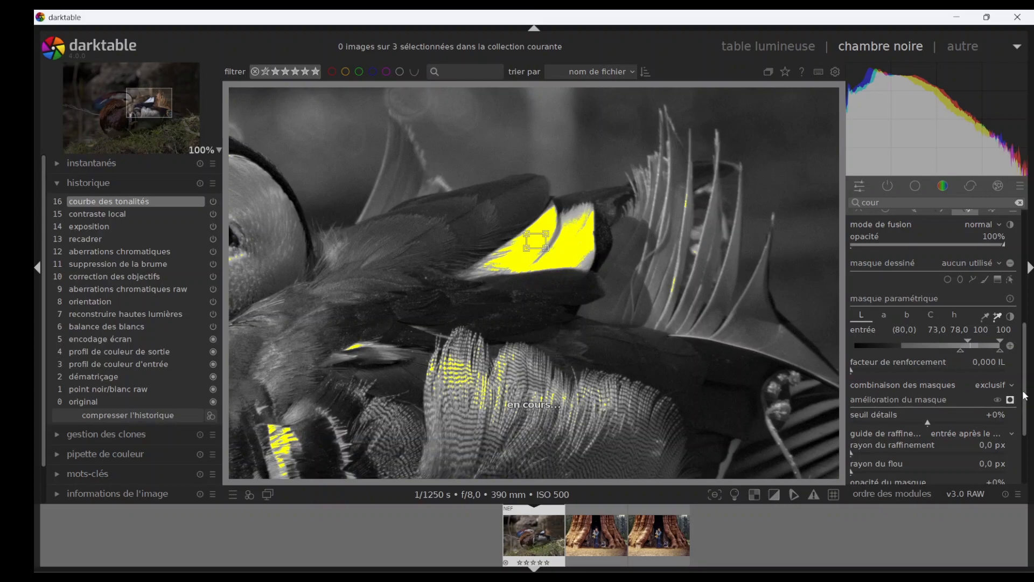
Draw a closed path mask around the duck, slightly reduced in size and shifted toward its head.
scroll(1027, 389, up, 1)
drag(1027, 388, 1026, 365)
scroll(823, 328, down, 10)
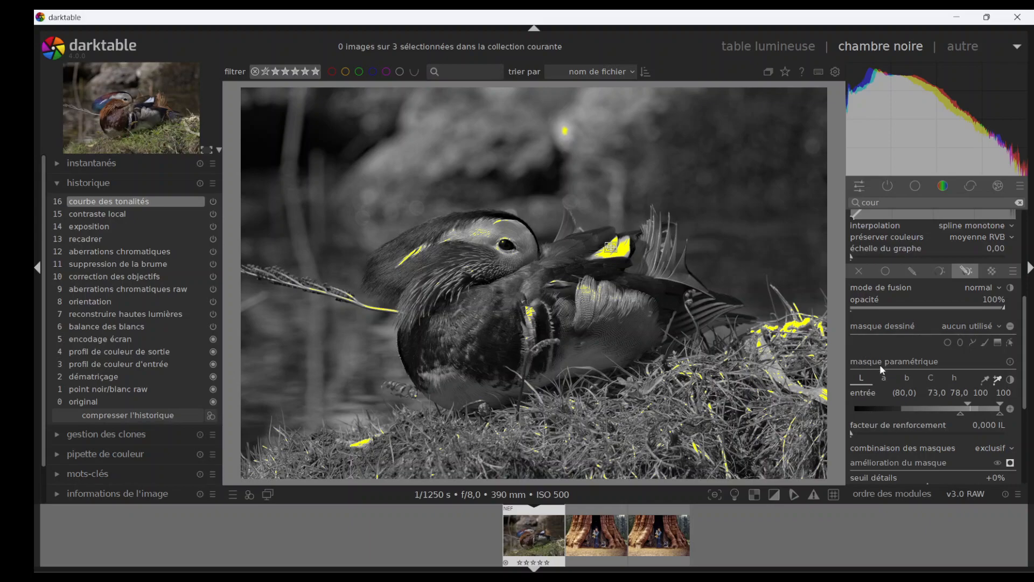
click(972, 343)
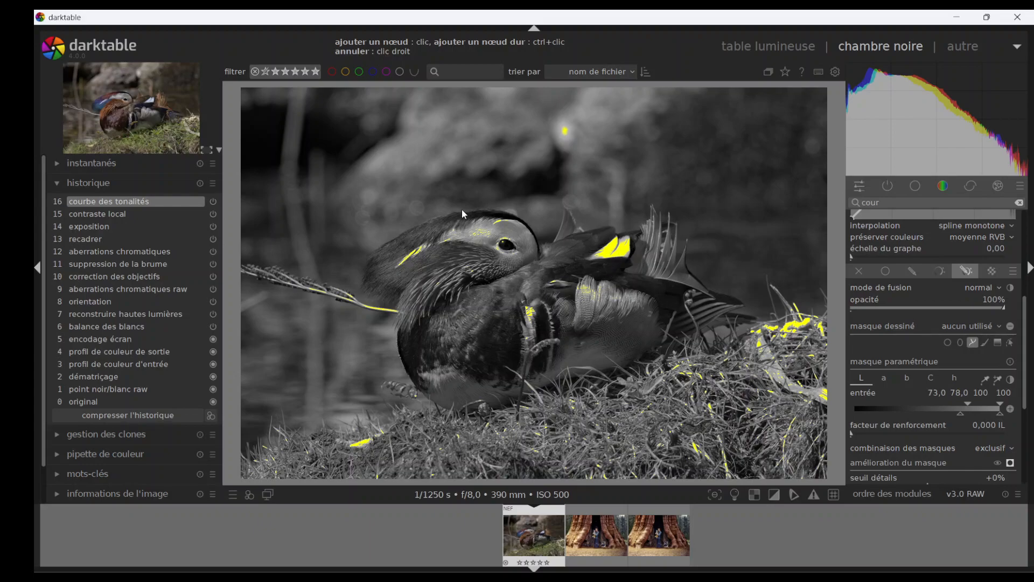
click(379, 283)
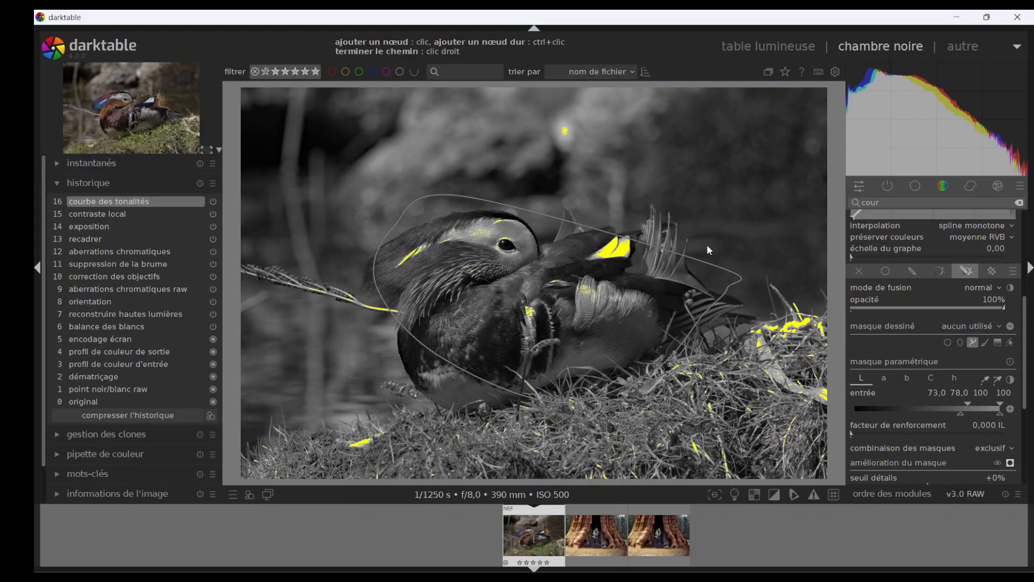
click(689, 200)
right_click(682, 207)
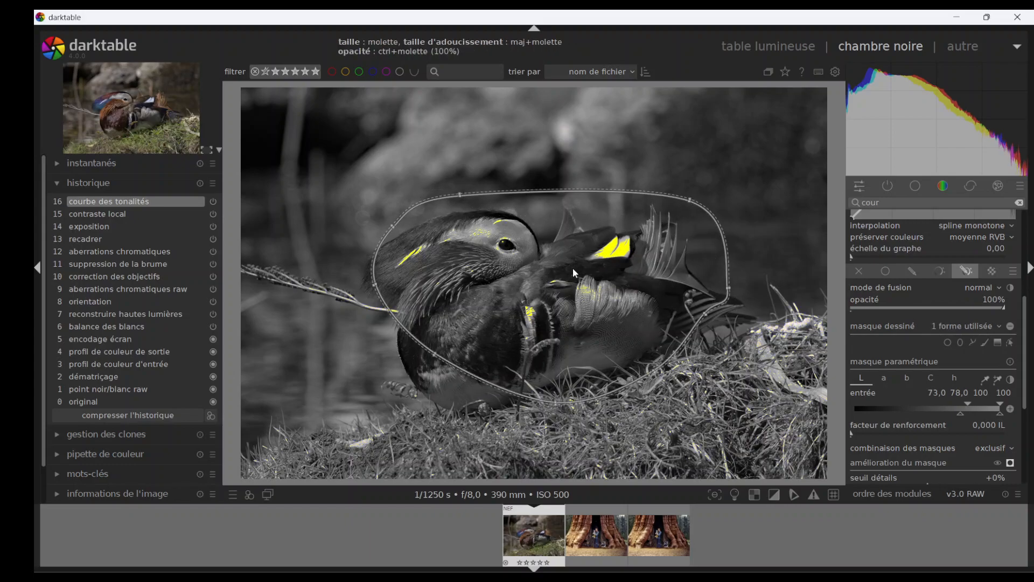
scroll(581, 280, down, 2)
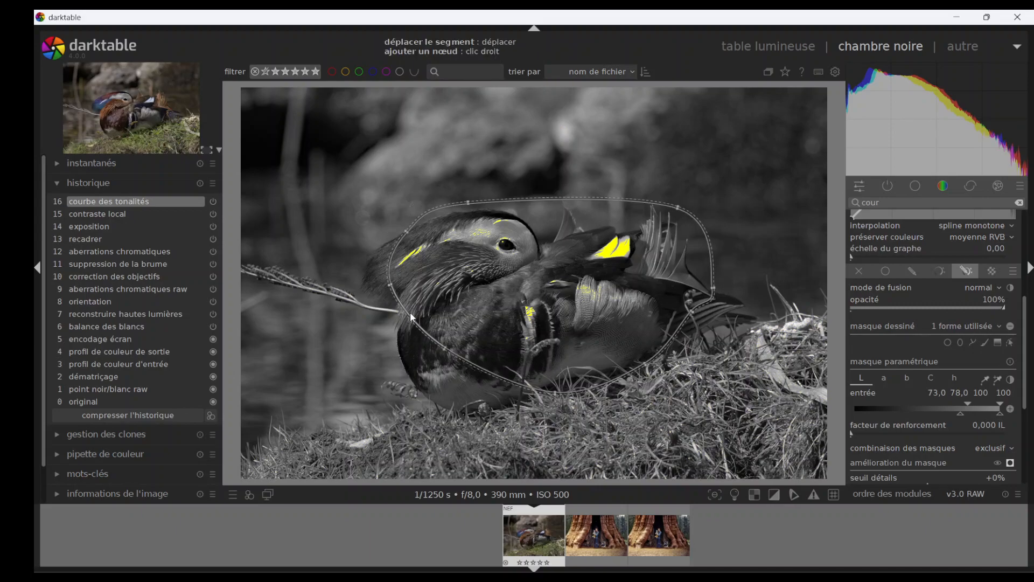
drag(560, 283, 550, 283)
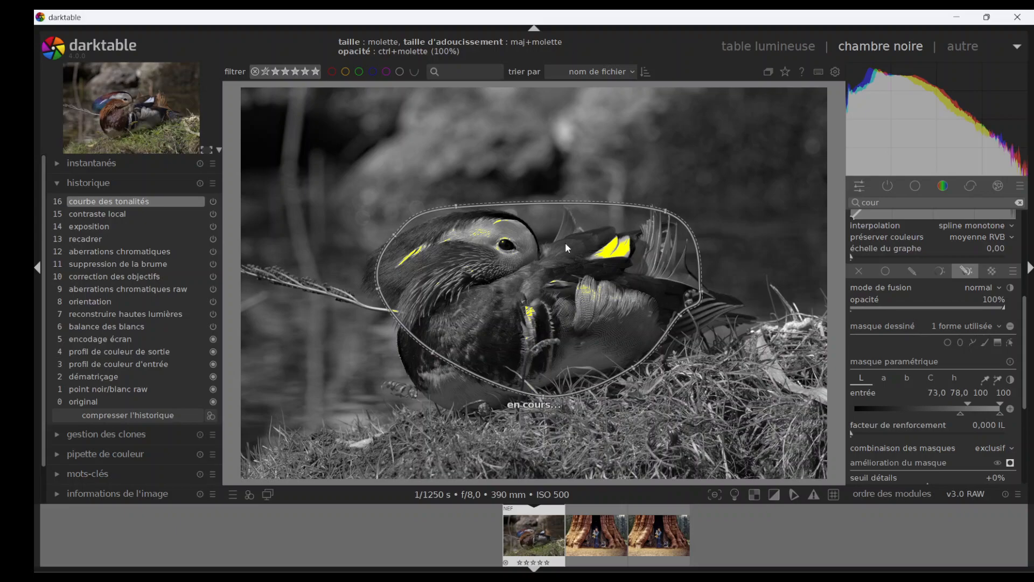
Widen the path's adoucissement until its soft border extends well beyond the duck on all sides.
scroll(564, 245, down, 1)
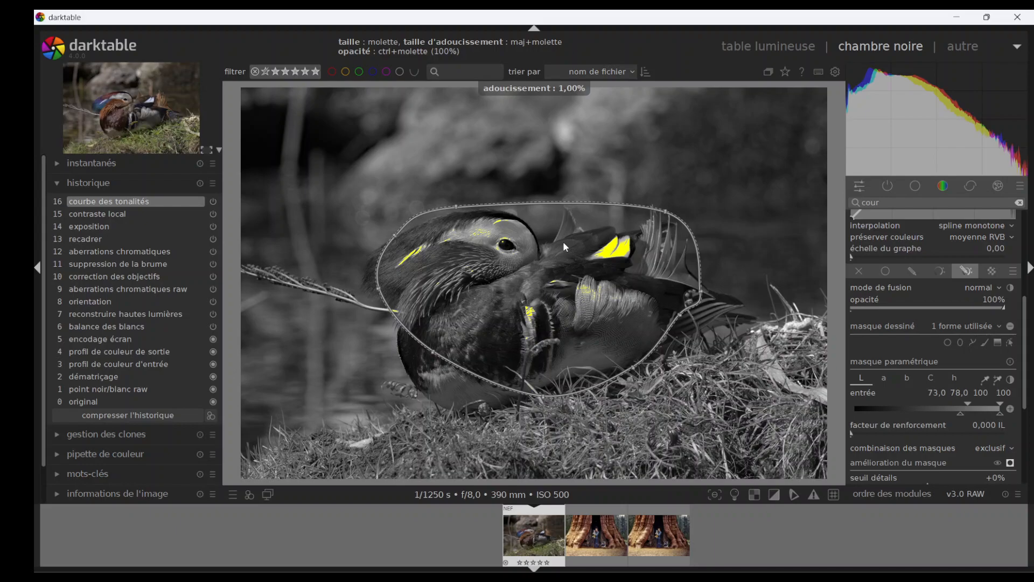
scroll(563, 245, down, 1)
scroll(563, 253, up, 3)
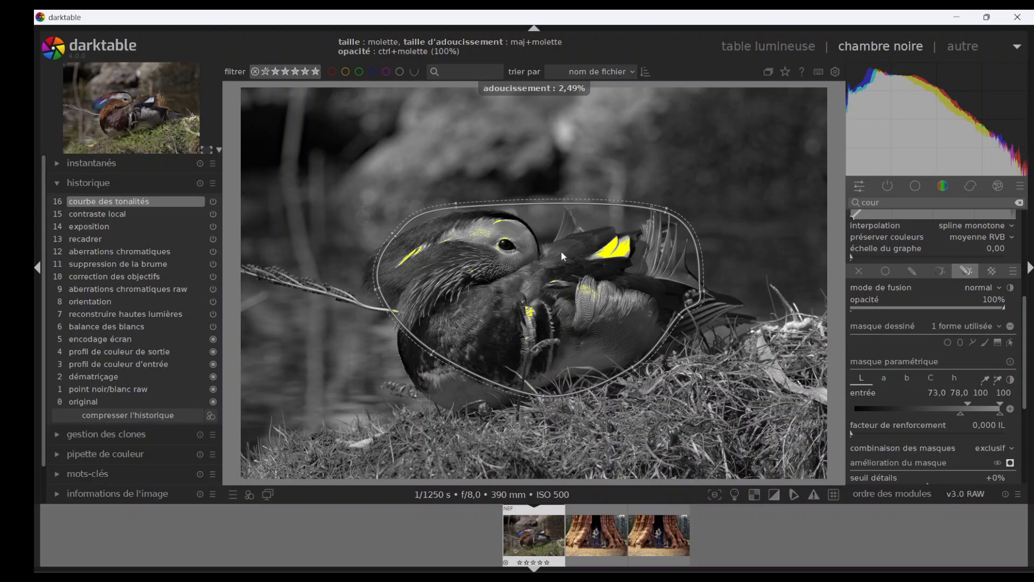
scroll(562, 255, up, 10)
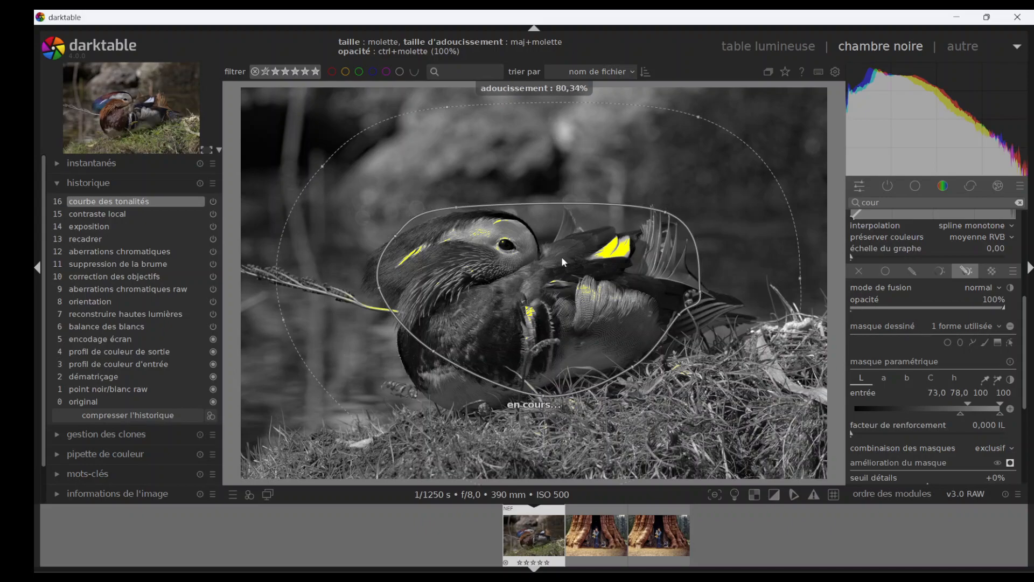
shift+scroll(561, 256, down, 4)
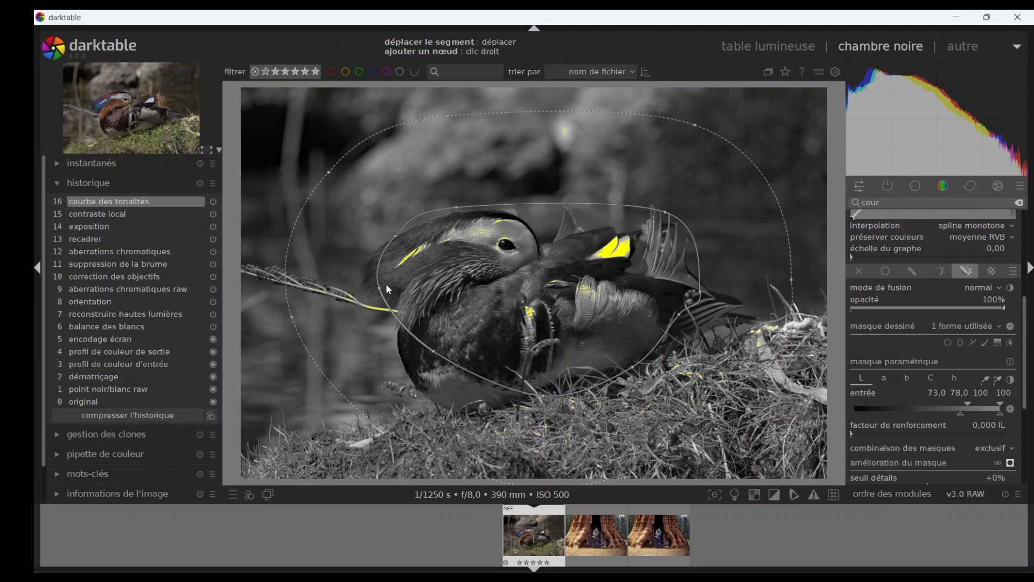
Reshape the path around the duck's neck with an extra node and pull its soft border inward to exclude the branch.
mouse_move(376, 274)
mouse_down()
mouse_move(377, 259)
mouse_move(389, 266)
mouse_up()
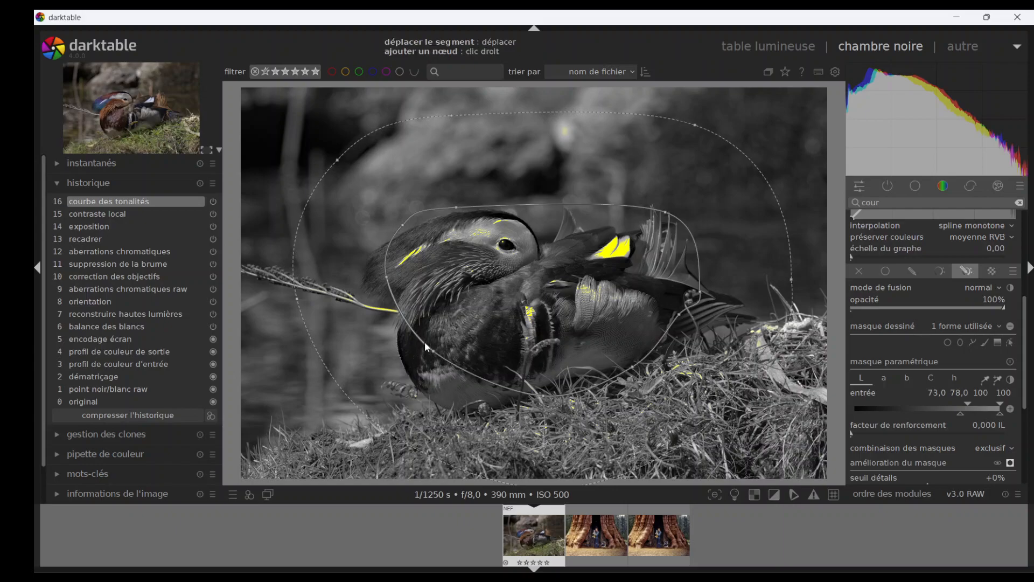
drag(420, 342, 419, 337)
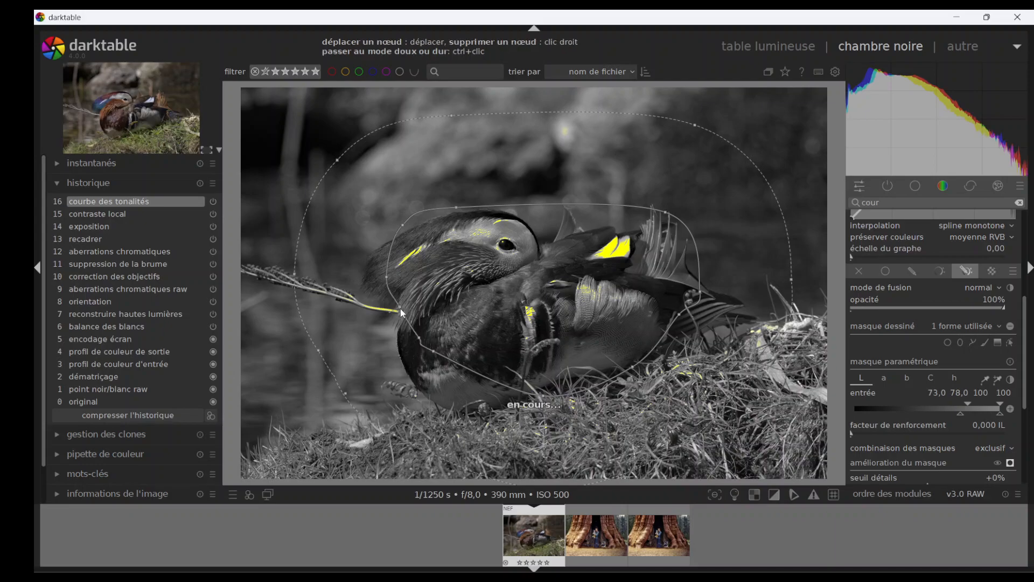
drag(405, 310, 454, 304)
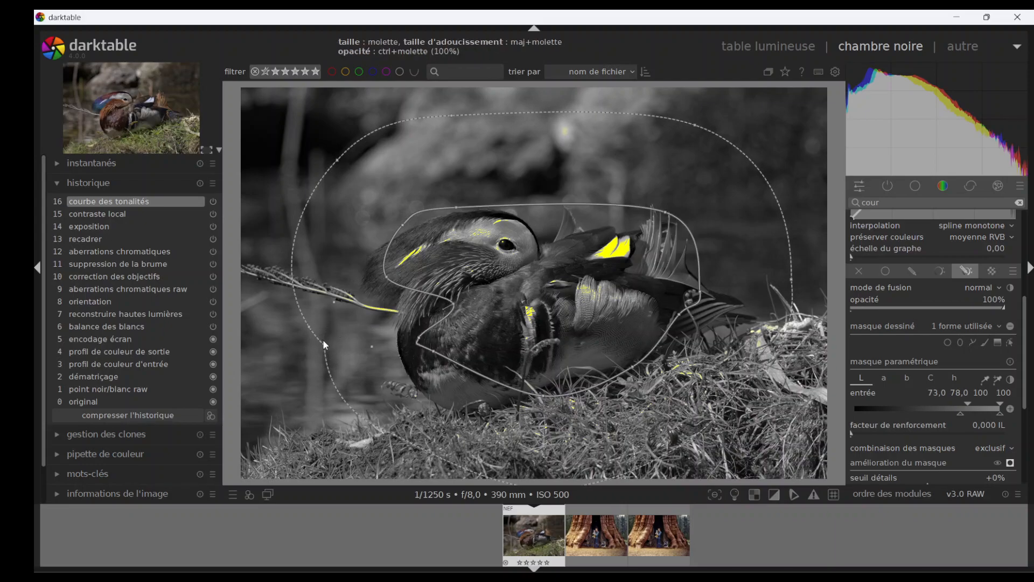
drag(309, 328, 424, 343)
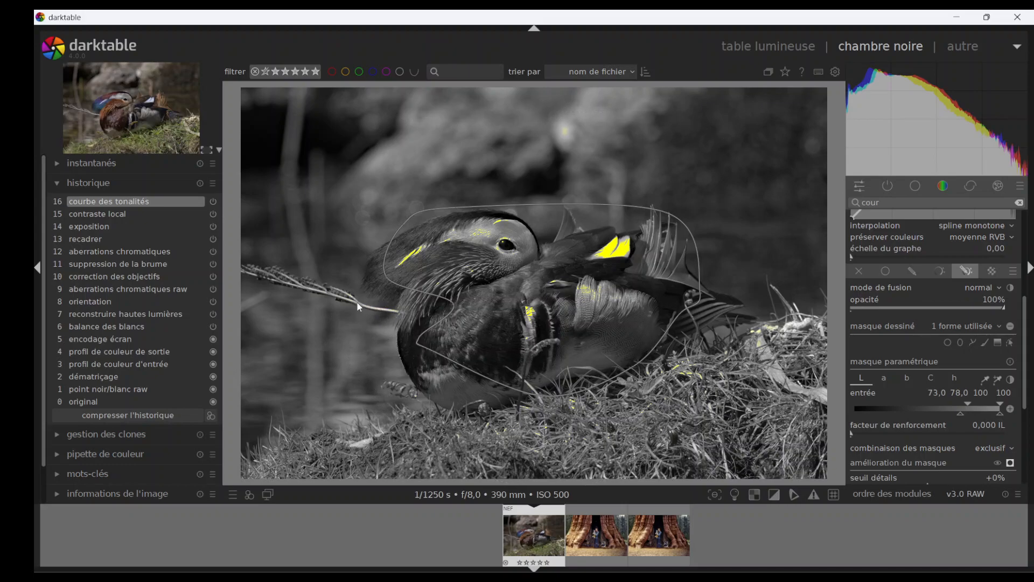
mouse_move(549, 270)
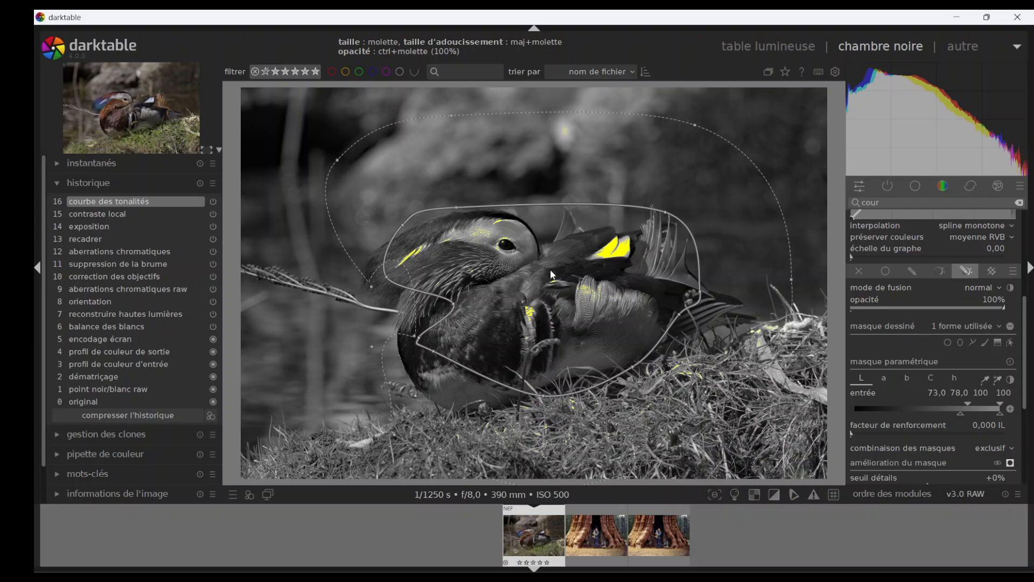
mouse_move(391, 232)
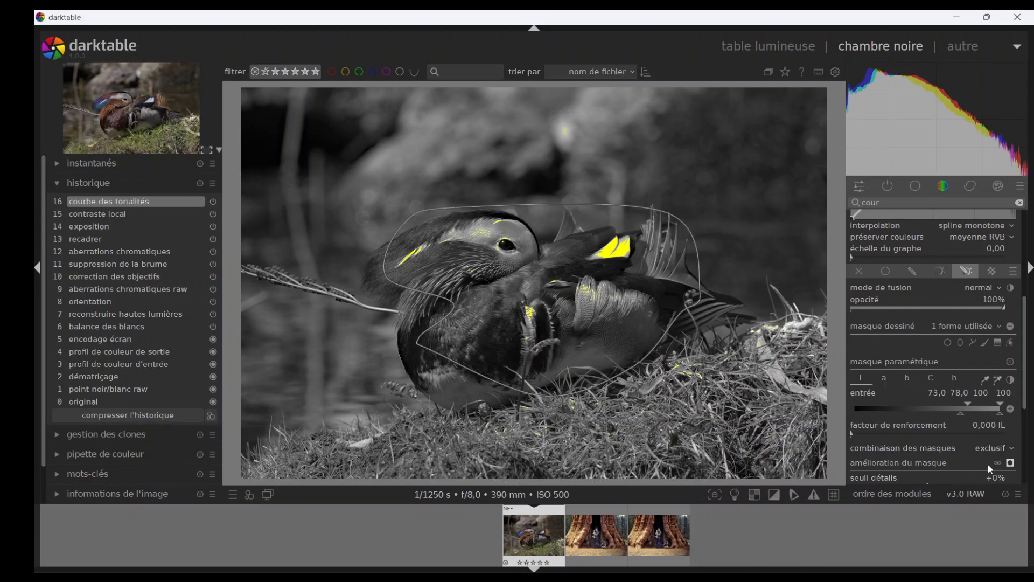
Hide the mask overlay and the outline of the drawn path on the photo.
click(1010, 463)
click(1011, 463)
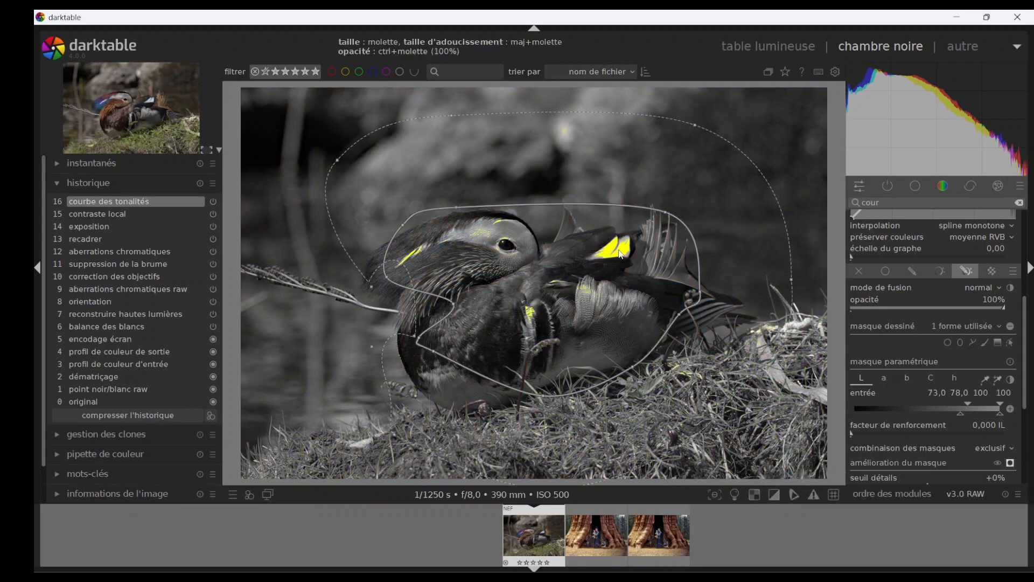
click(1011, 464)
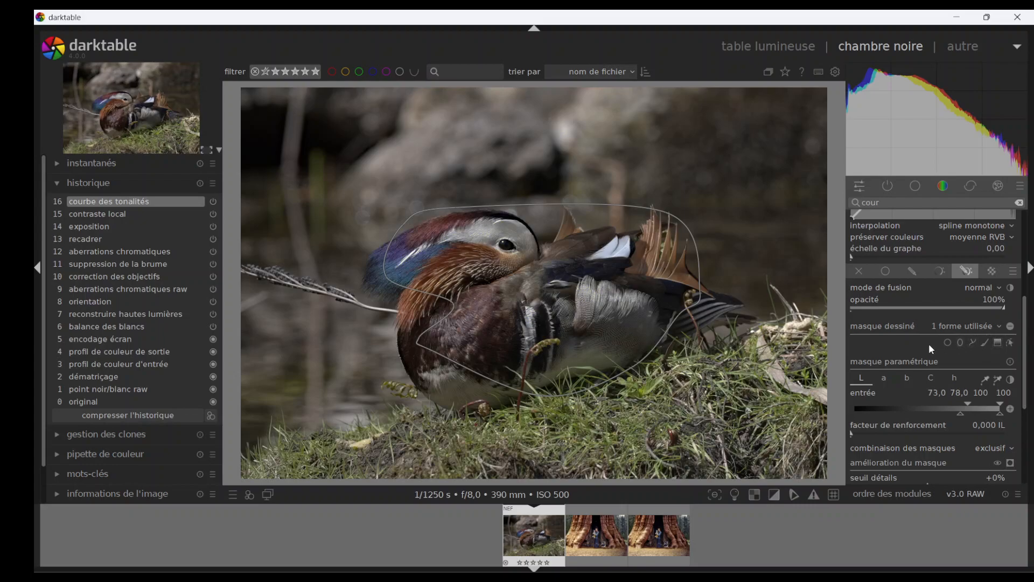
click(1010, 344)
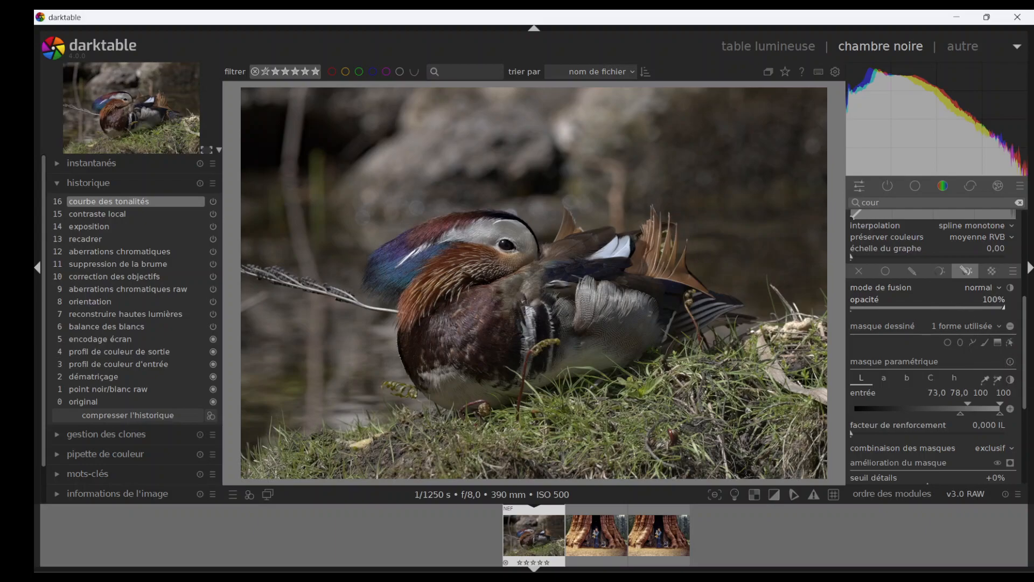
Set the mode de fusion of the courbe des tonalités to multiplier.
drag(1025, 329, 1026, 237)
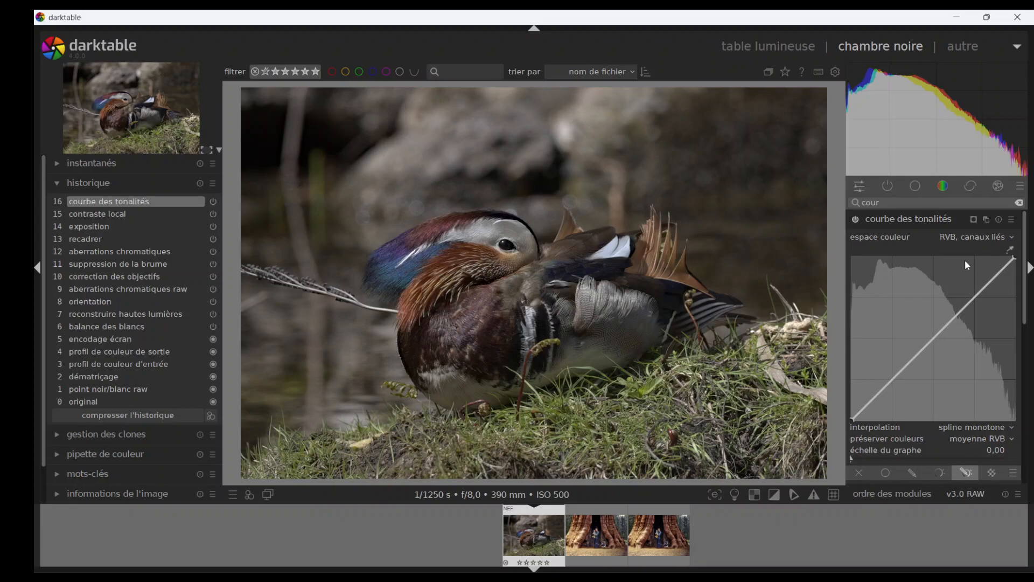
drag(1024, 301, 1024, 379)
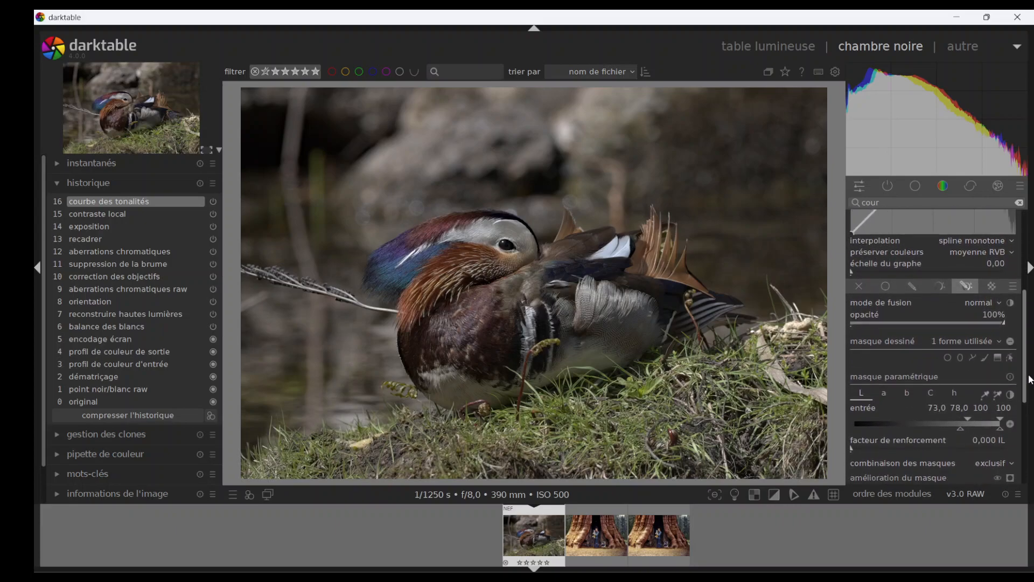
click(997, 303)
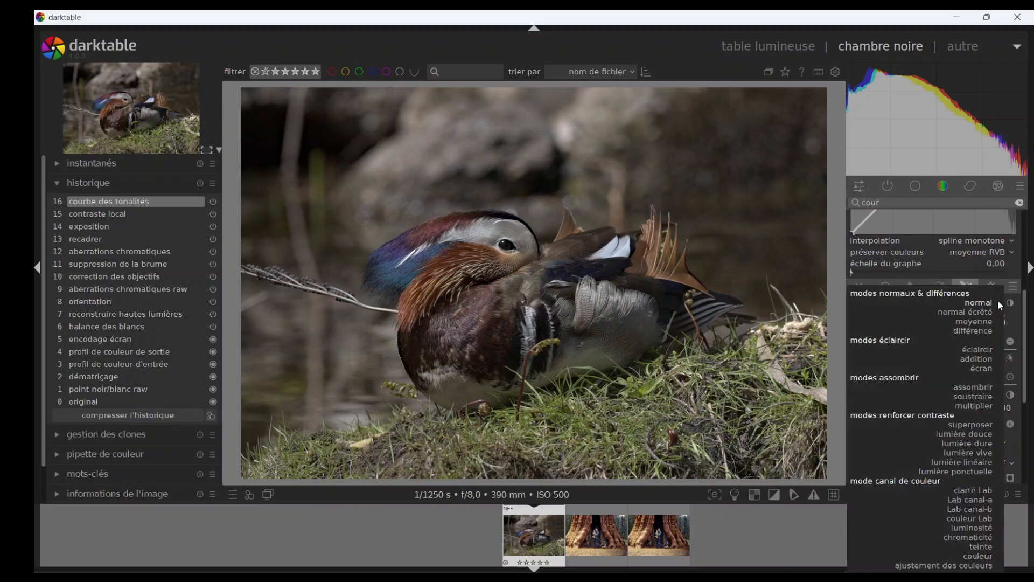
click(979, 408)
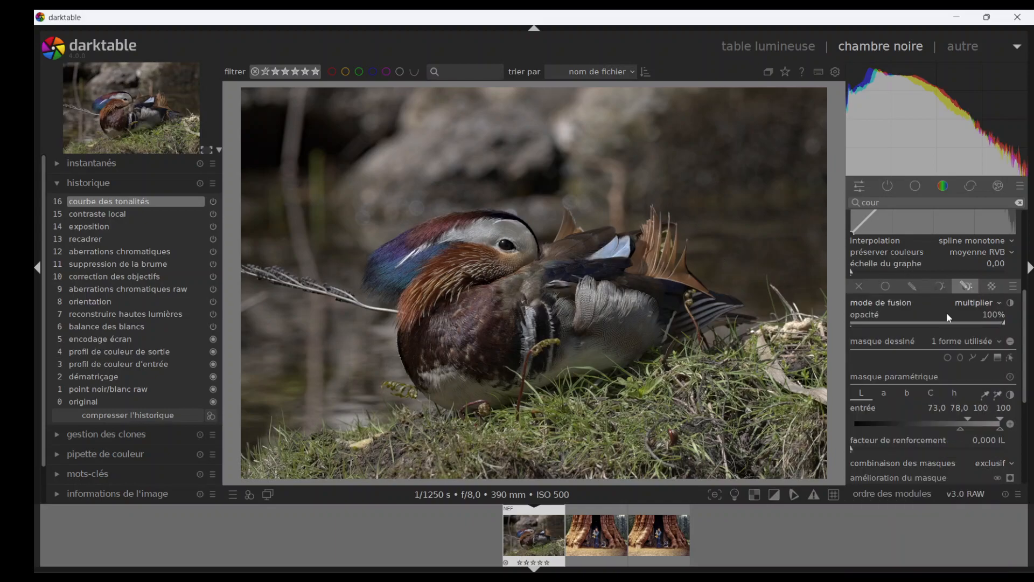
scroll(1020, 334, up, 5)
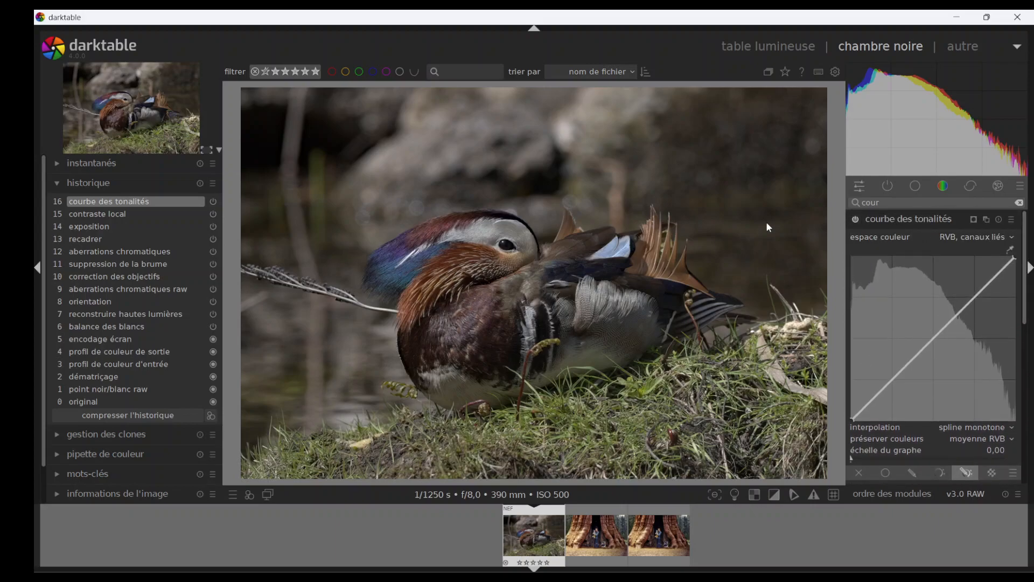
scroll(628, 265, up, 2)
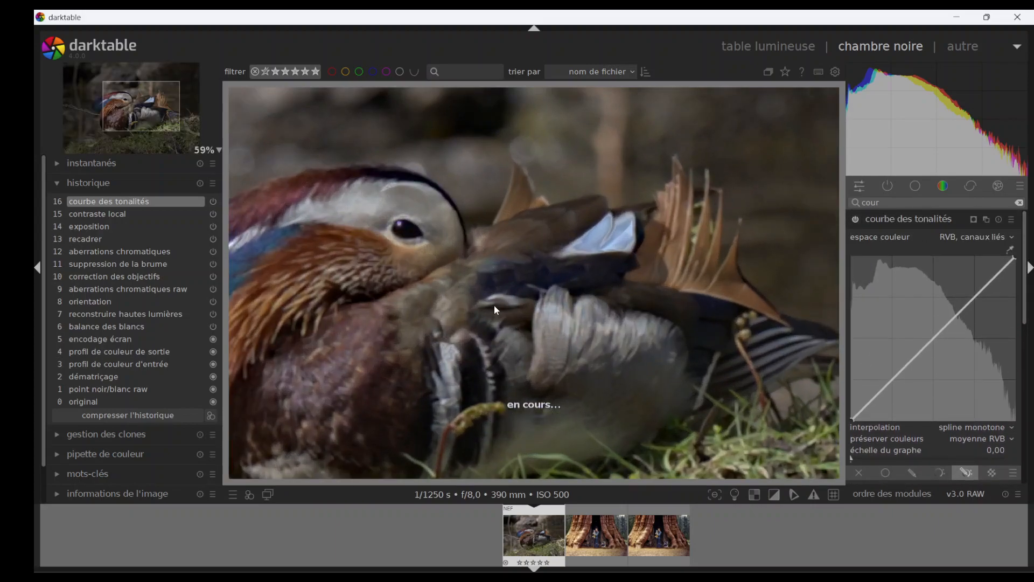
Examine which white feathers the courbe des tonalités mask covers by briefly displaying its overlay on the duck.
drag(350, 327, 460, 300)
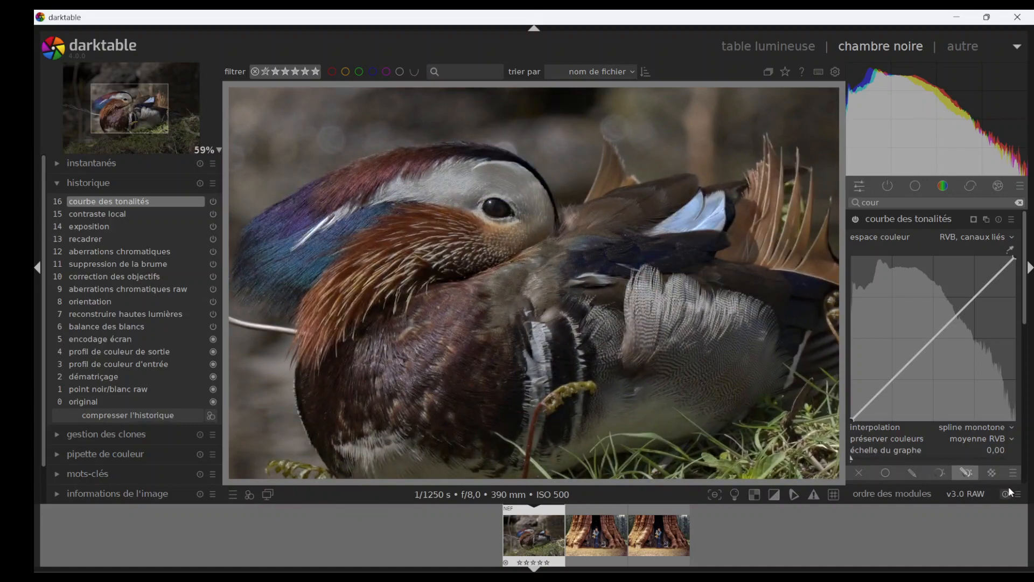
click(973, 220)
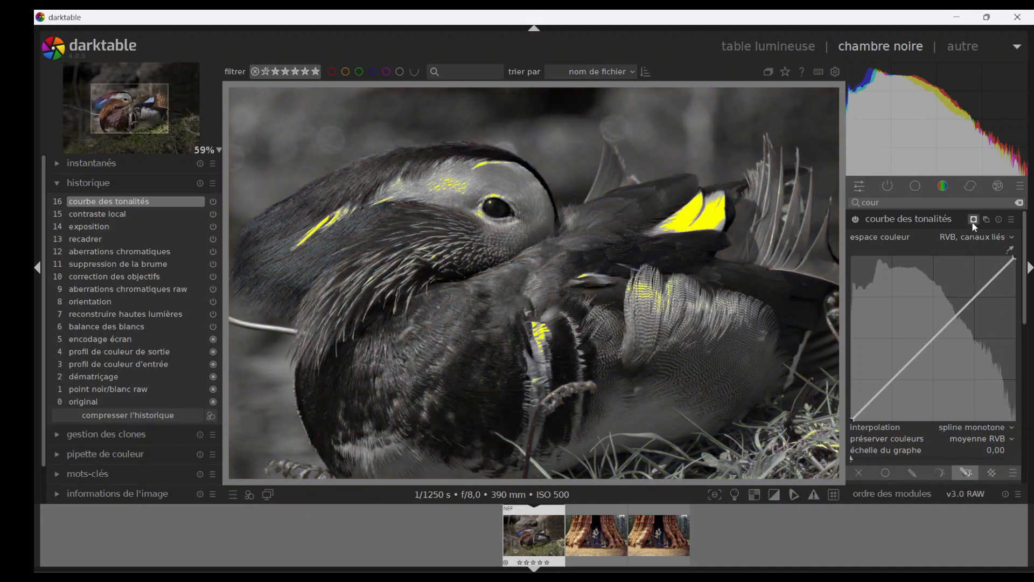
click(973, 221)
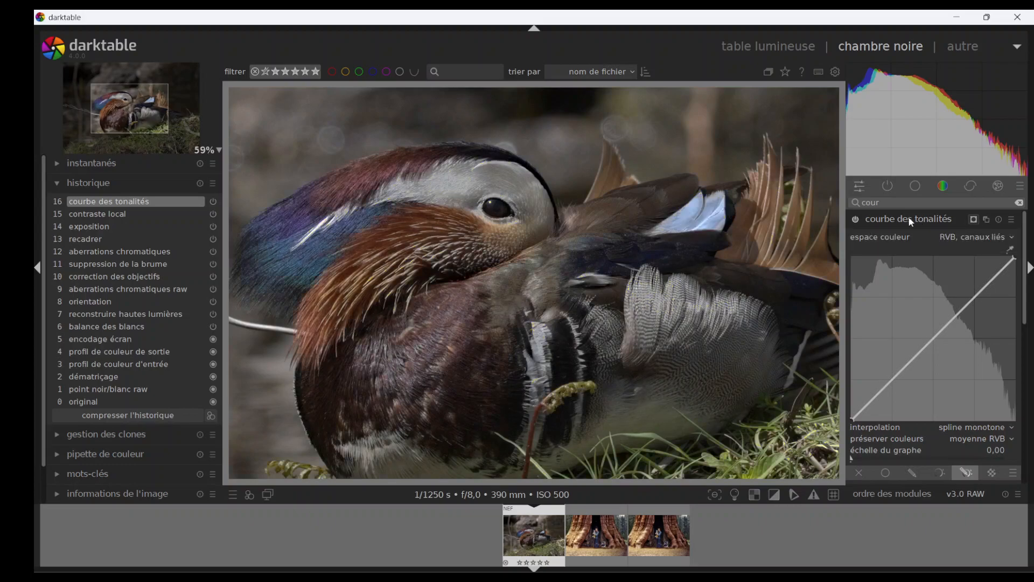
Compare the duck with and without the courbe des tonalités at full opacity.
click(856, 219)
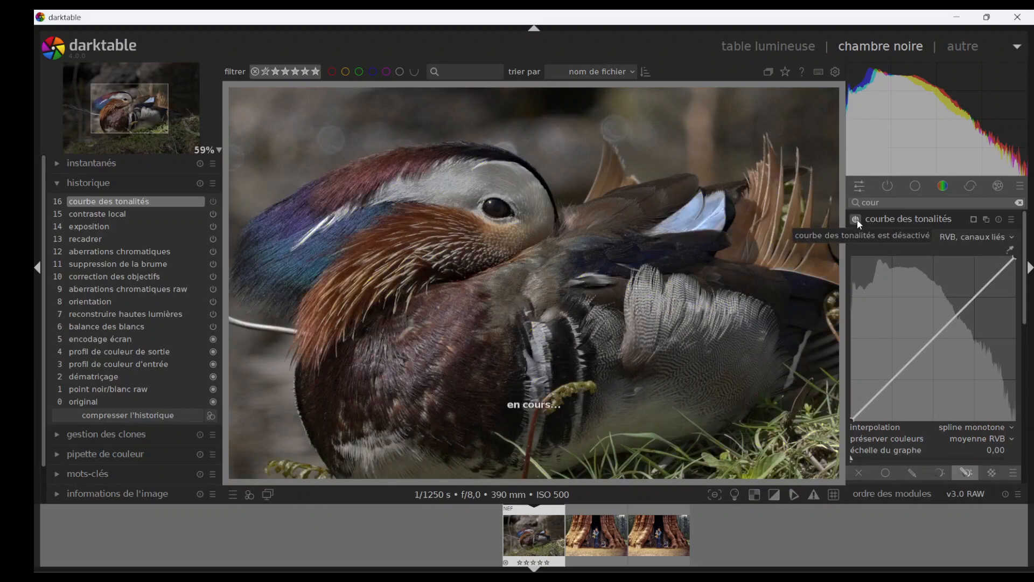
click(856, 219)
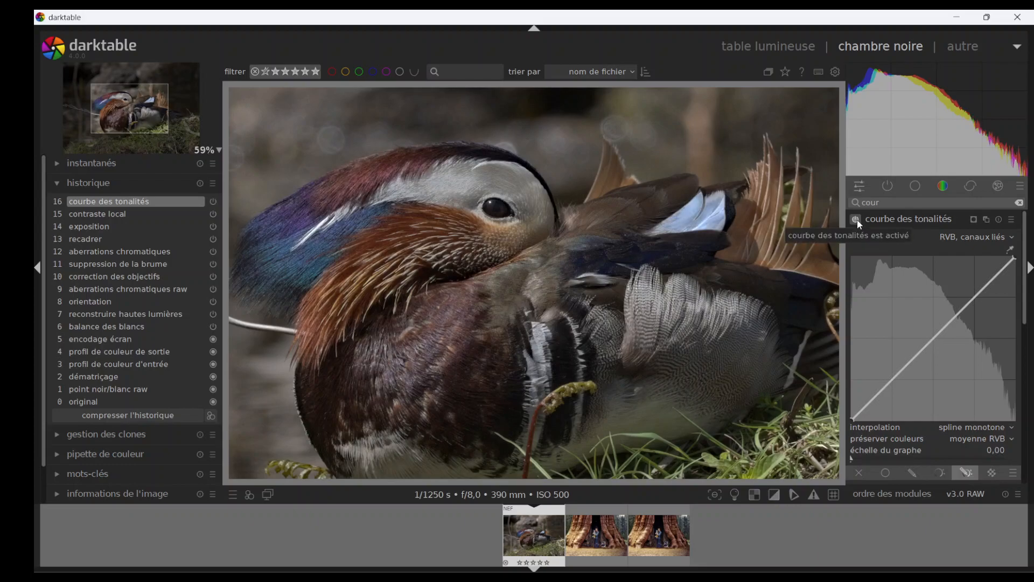
click(857, 219)
click(856, 220)
click(857, 220)
click(856, 219)
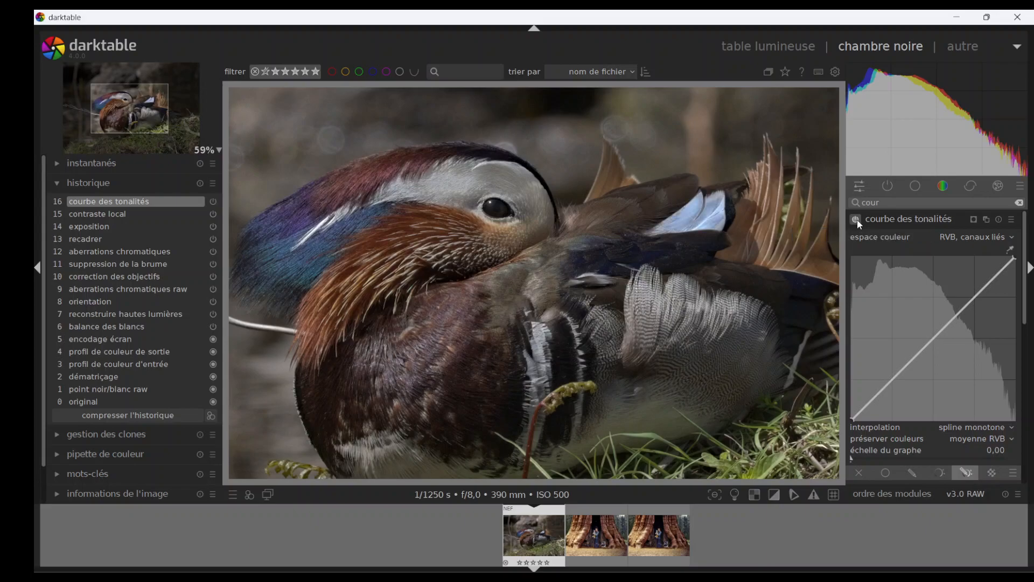
Set the opacité of the courbe des tonalités blending to 21%.
drag(1026, 280, 1032, 336)
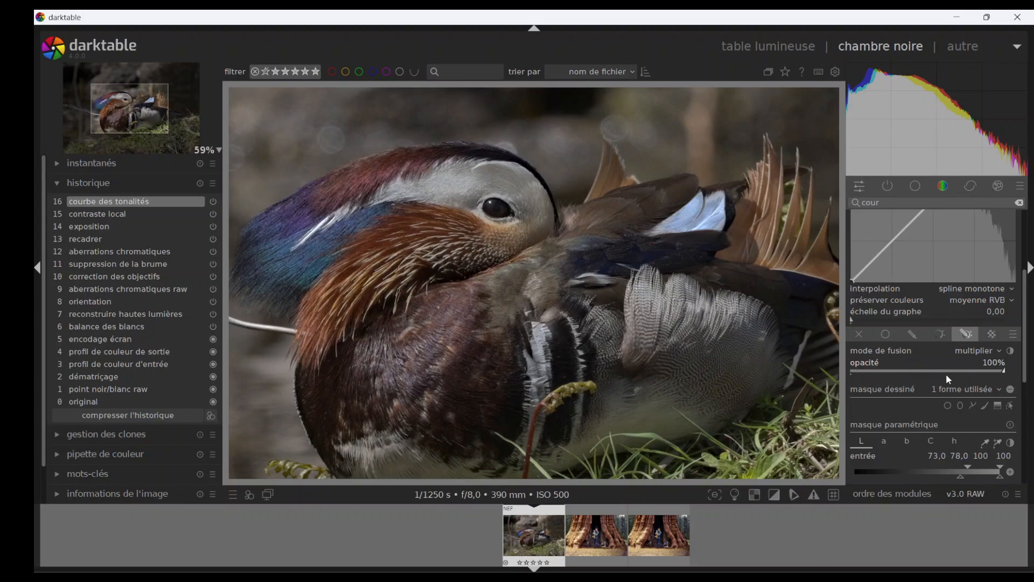
click(883, 370)
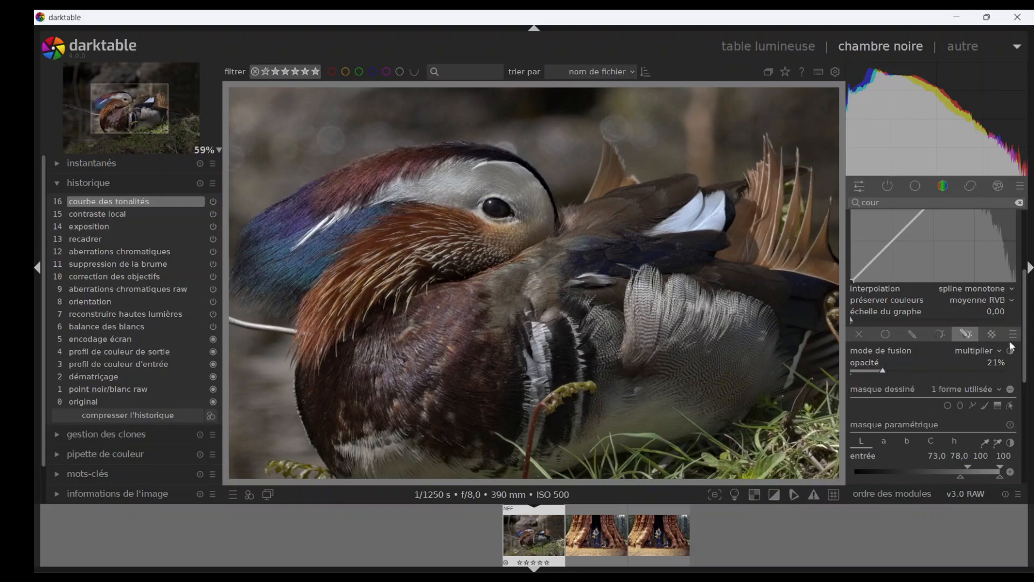
drag(1027, 341, 1027, 275)
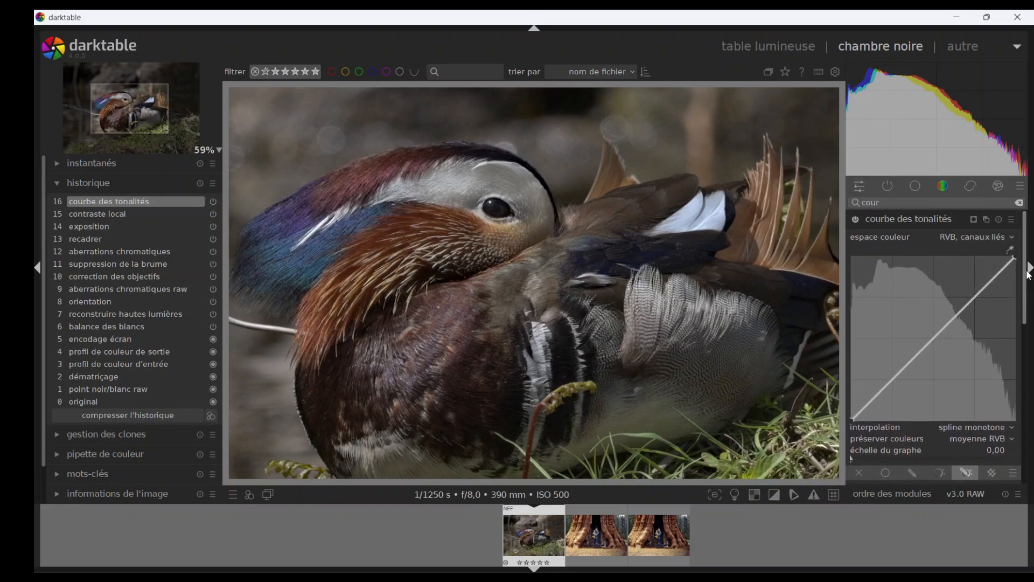
Hide the historique side panel and compare the enlarged duck's white feathers with and without the courbe des tonalités.
click(855, 218)
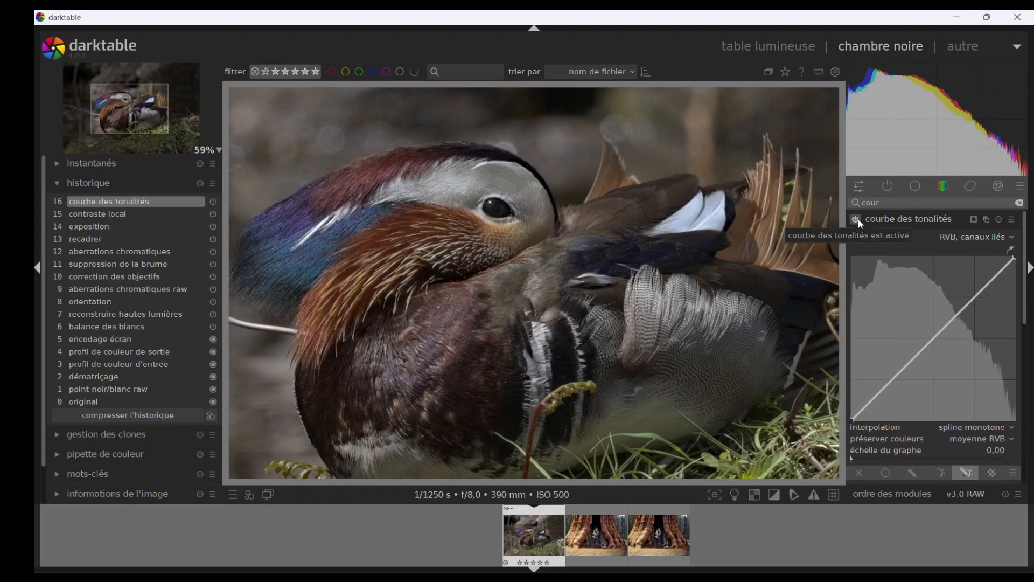
middle_click(538, 331)
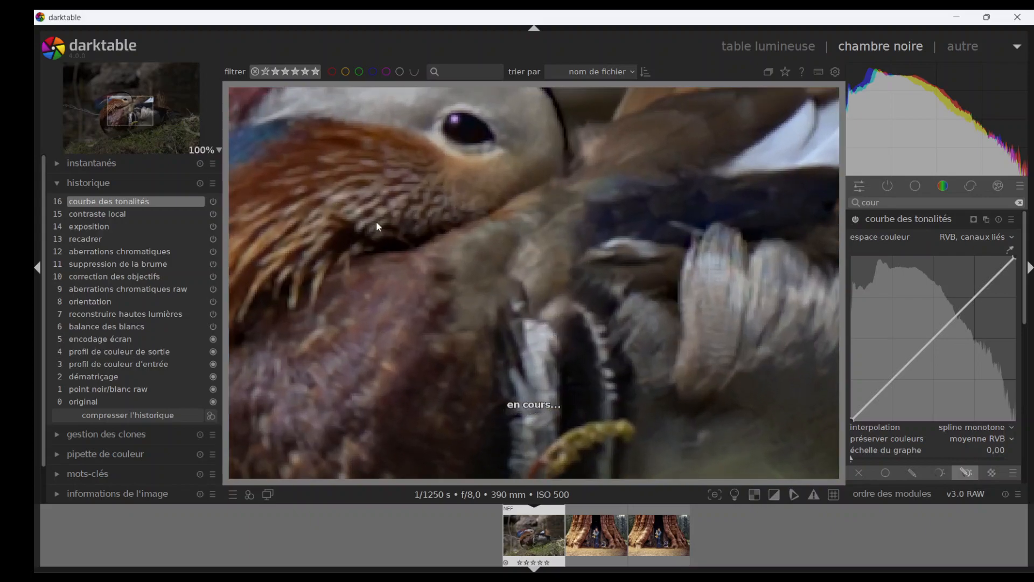
click(37, 267)
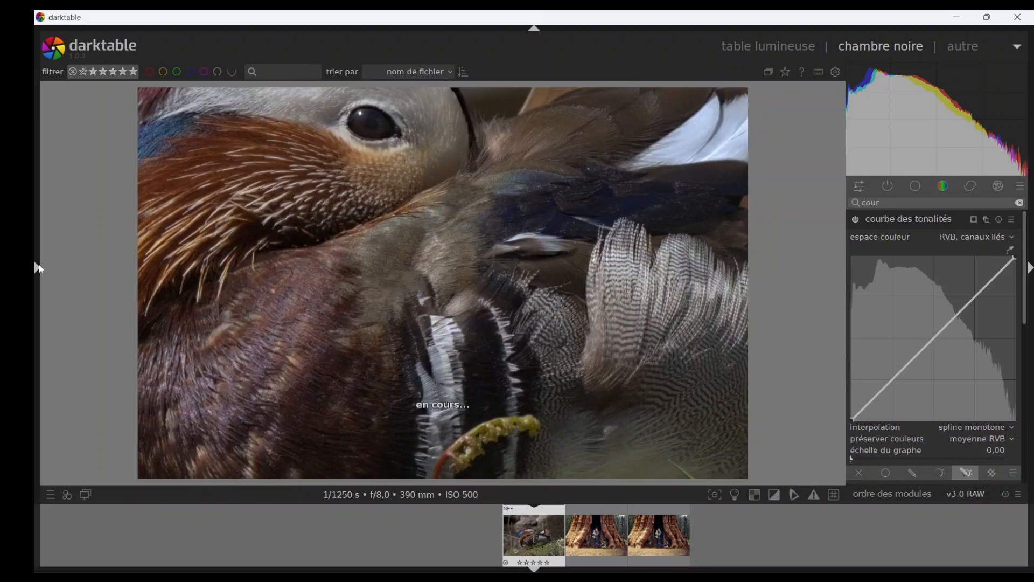
scroll(411, 307, down, 2)
scroll(459, 292, up, 2)
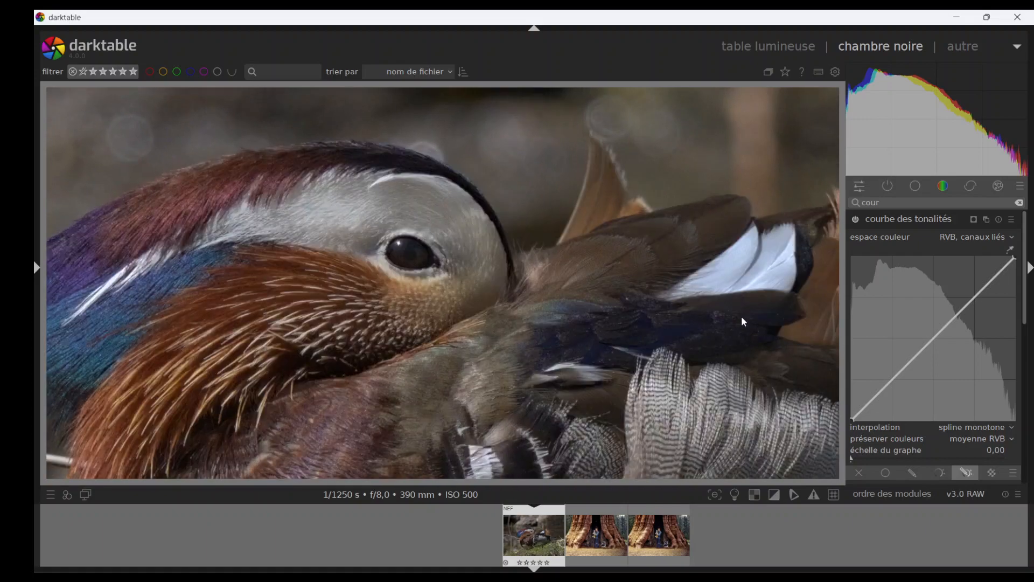
click(857, 219)
click(857, 218)
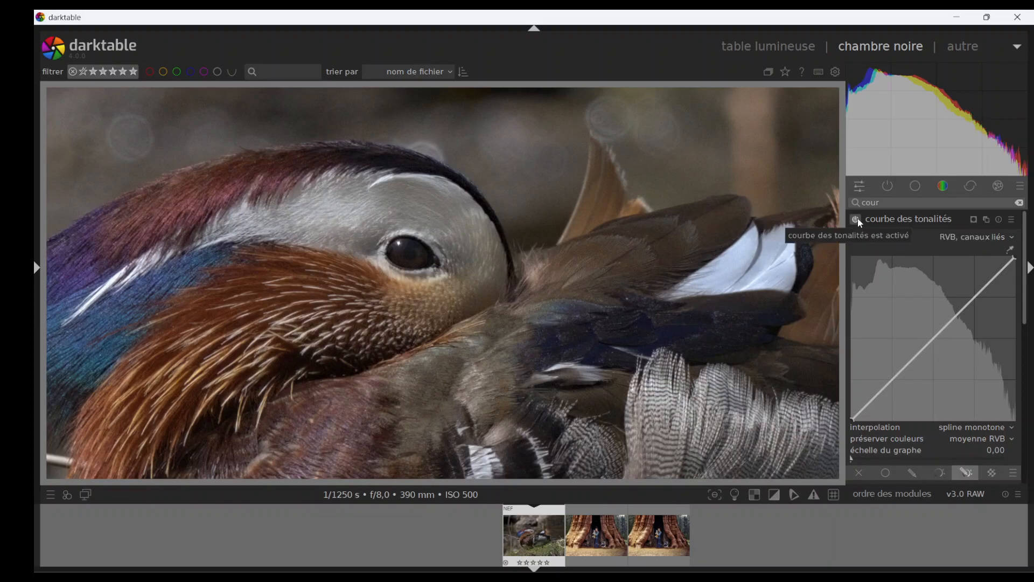
click(857, 218)
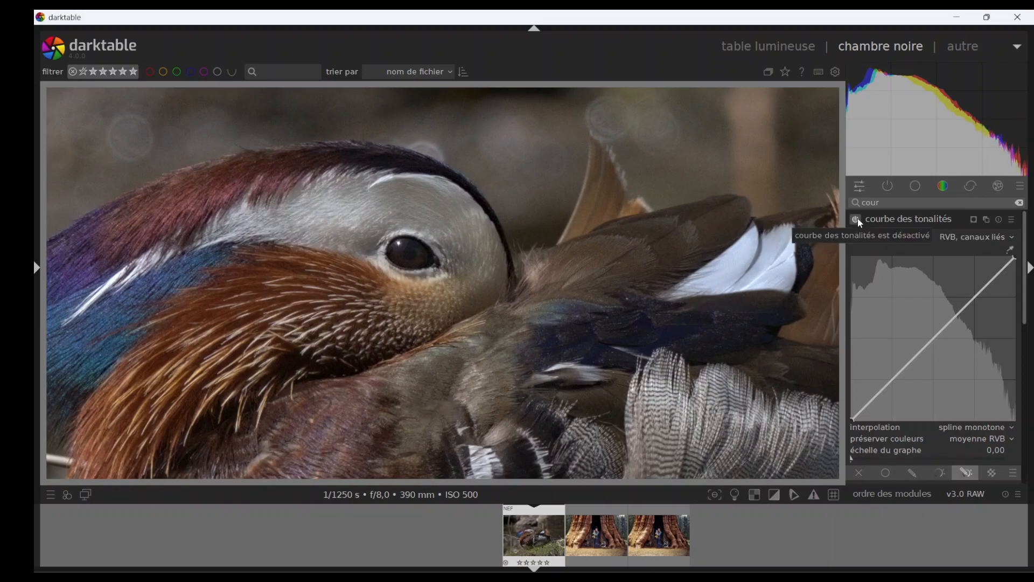
click(857, 218)
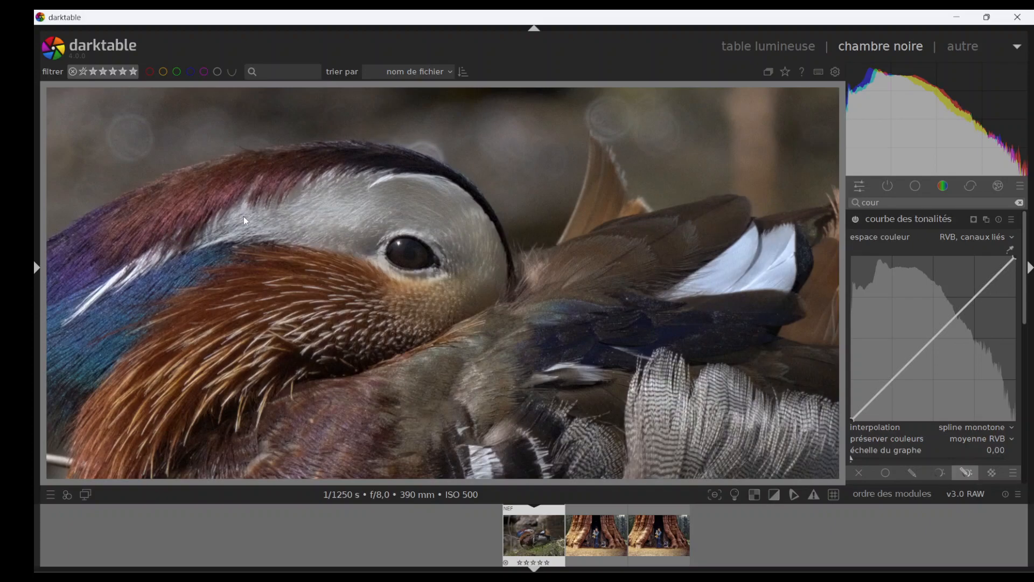
click(857, 218)
Collapse the courbe des tonalités, search the modules for "pass" and expand filtre passe-bas.
click(886, 218)
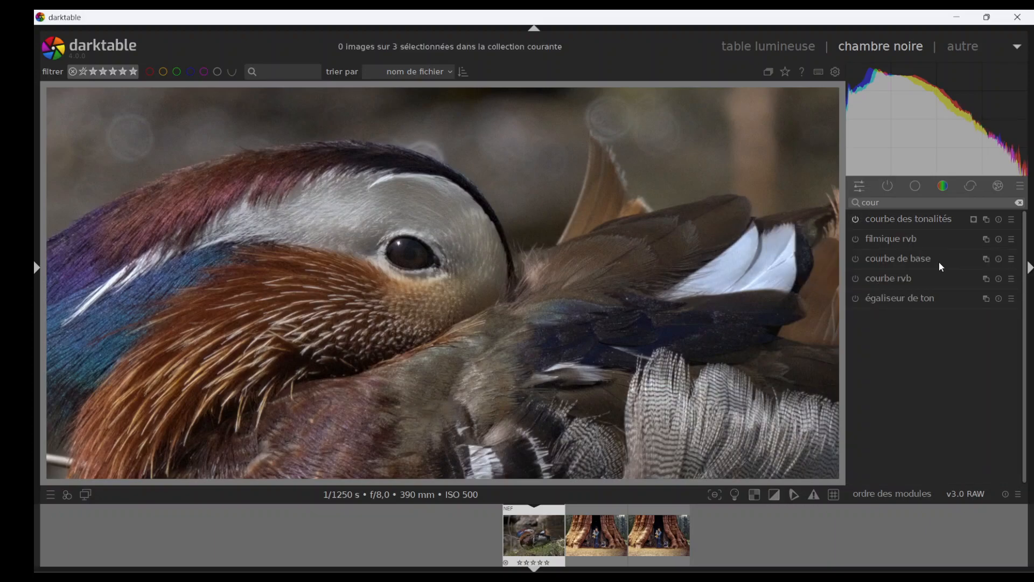
scroll(802, 288, down, 3)
scroll(770, 294, down, 2)
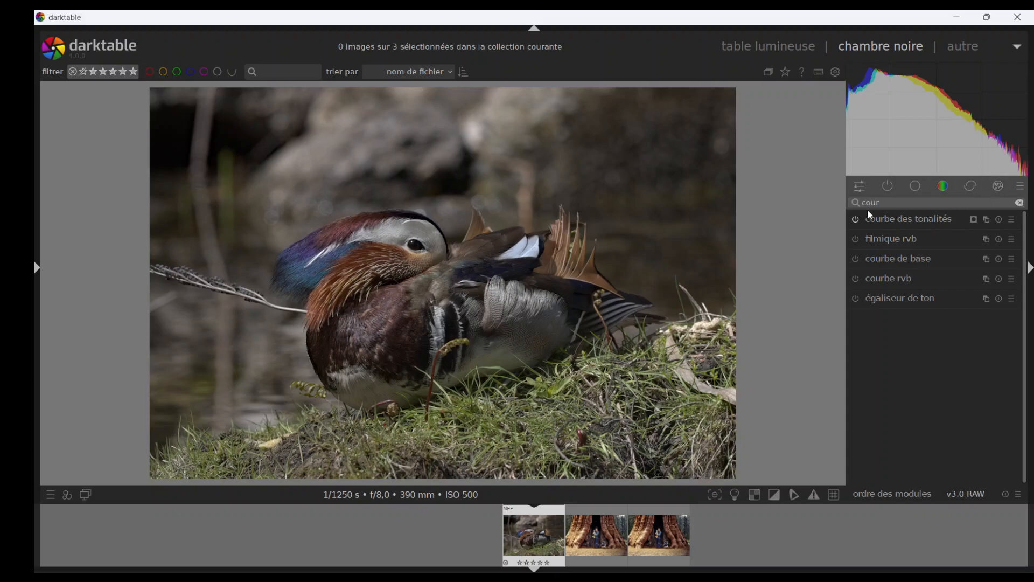
click(1019, 203)
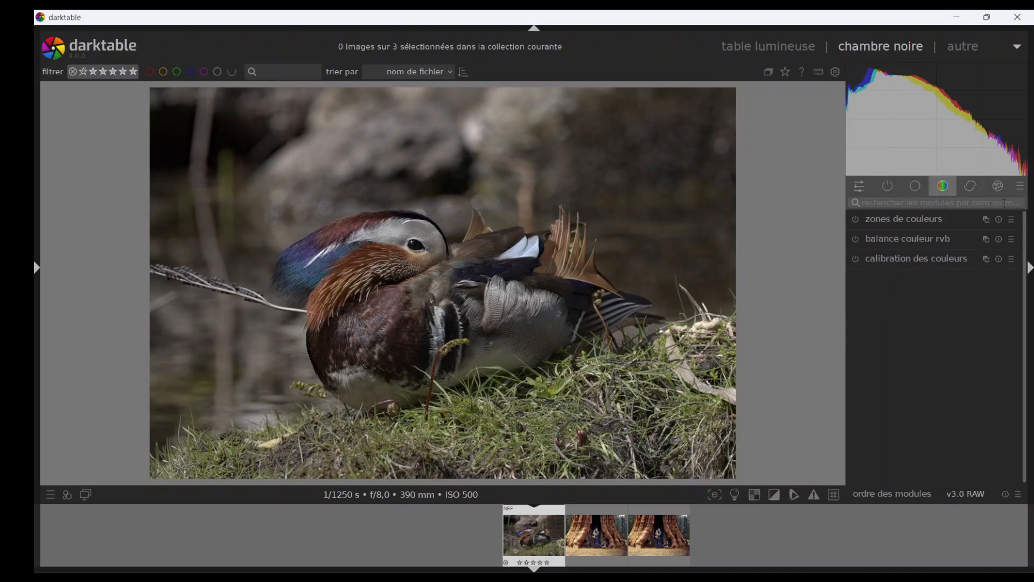
click(975, 202)
text(pass)
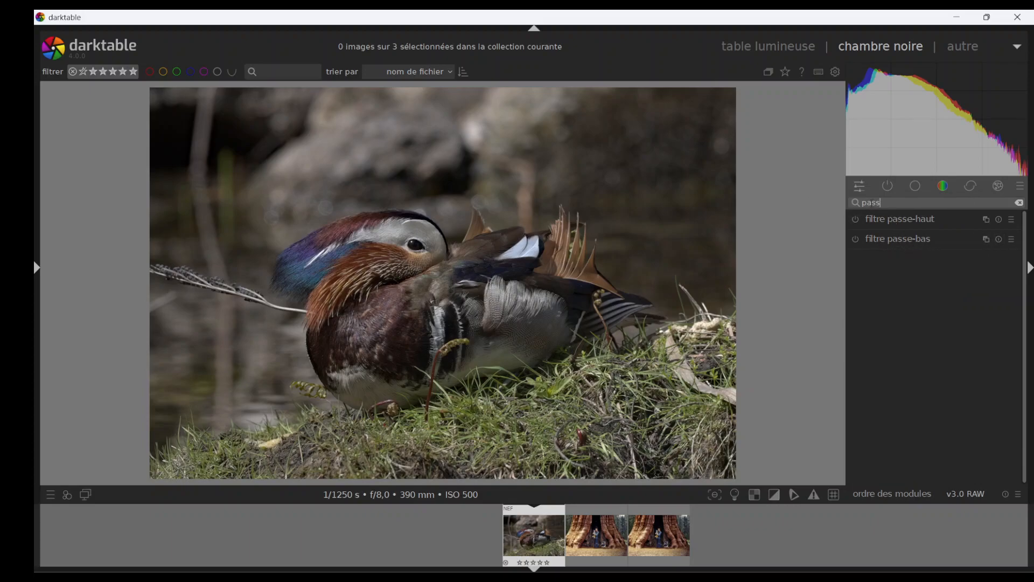
click(904, 243)
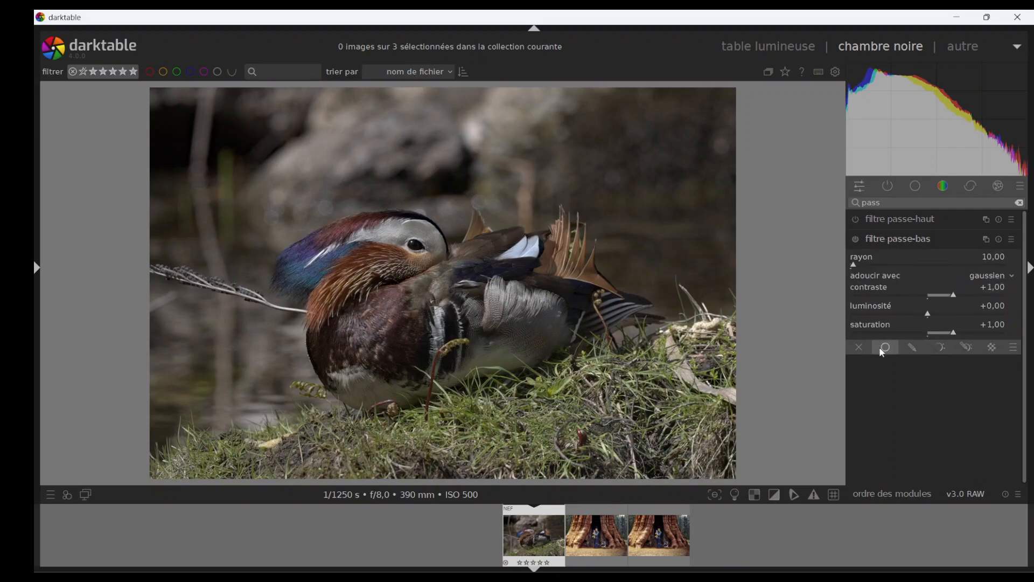
Enable a drawn mask in filtre passe-bas and draw a closed path loosely around the whole duck.
click(911, 348)
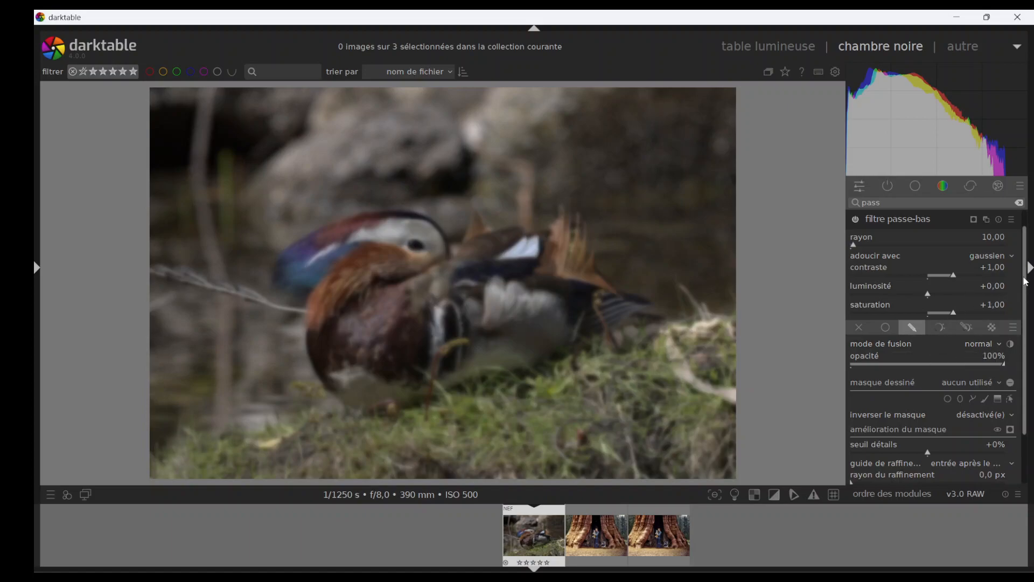
scroll(1025, 280, down, 1)
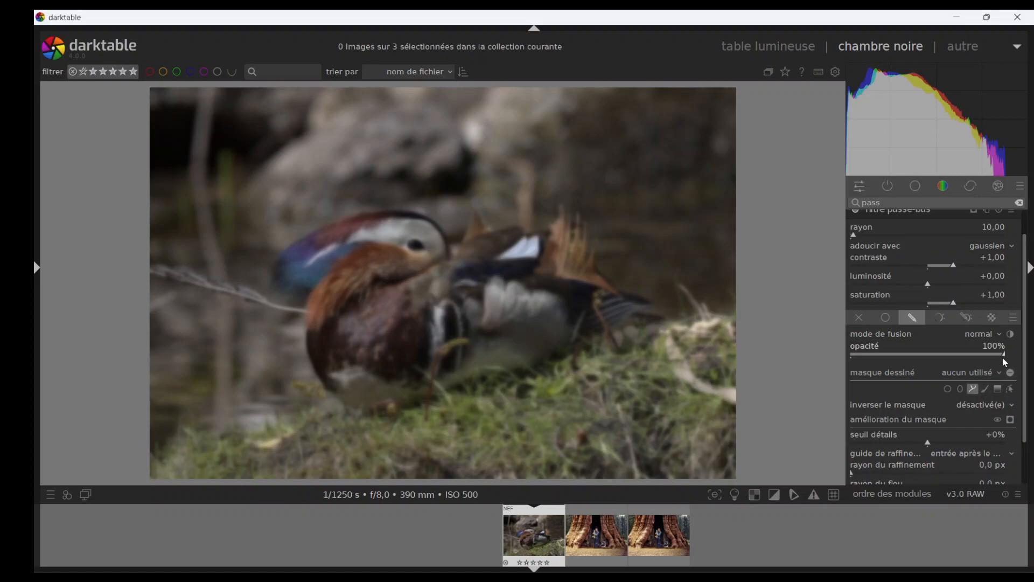
click(973, 388)
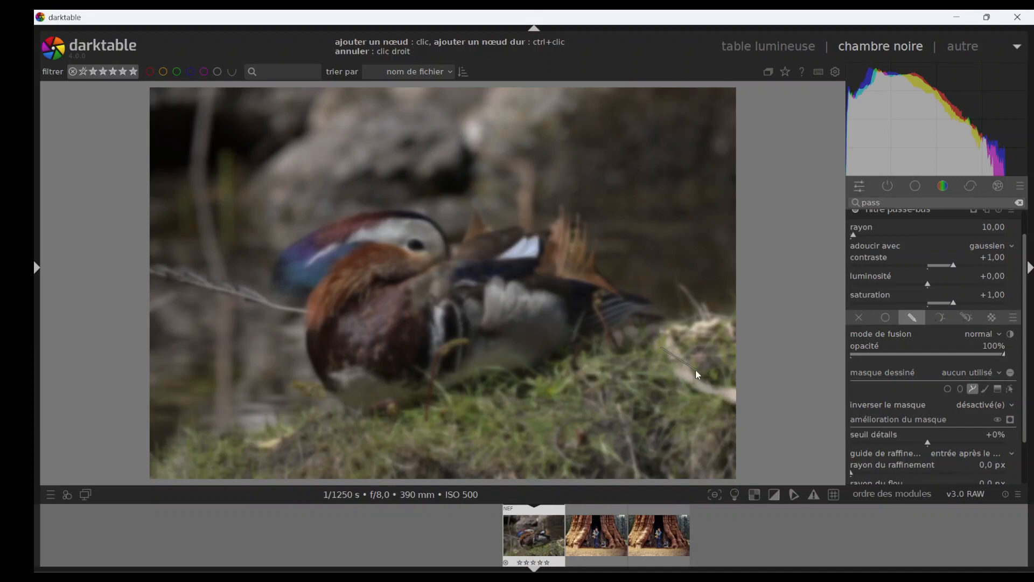
click(609, 261)
click(541, 169)
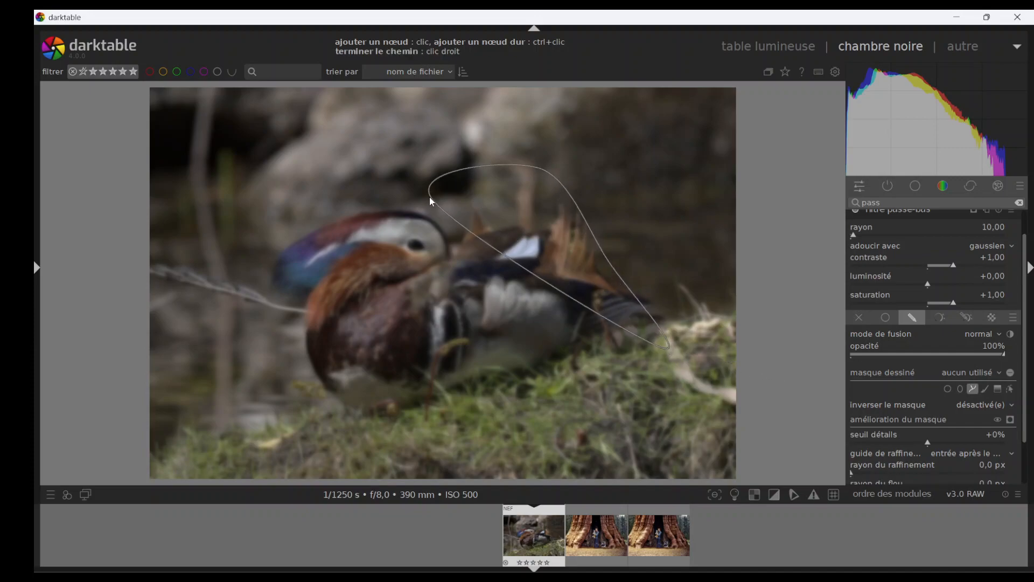
click(305, 188)
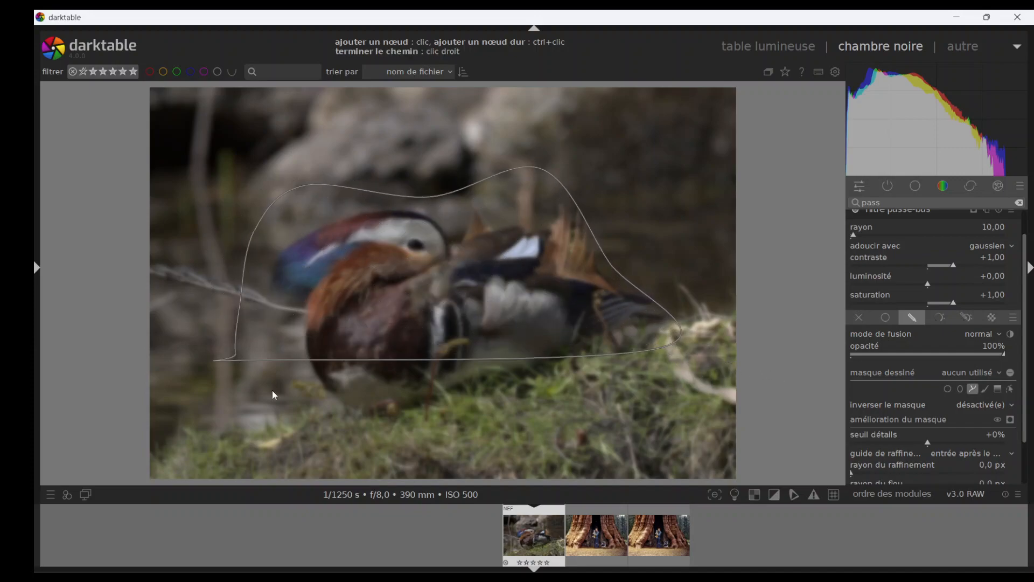
click(472, 426)
right_click(472, 426)
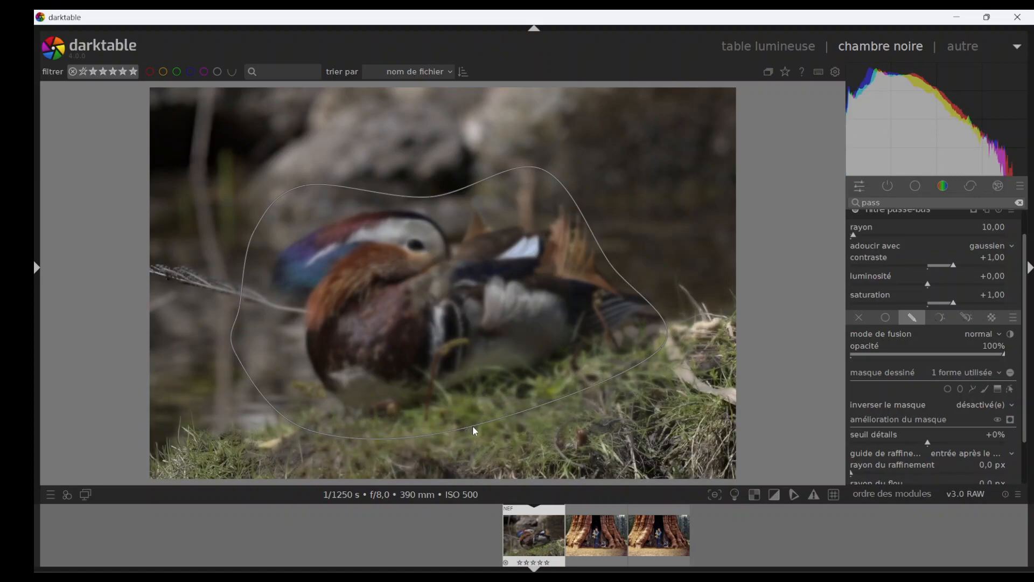
Widen the path's adoucissement well beyond the duck and fit the shape more tightly around the bird.
scroll(508, 324, down, 10)
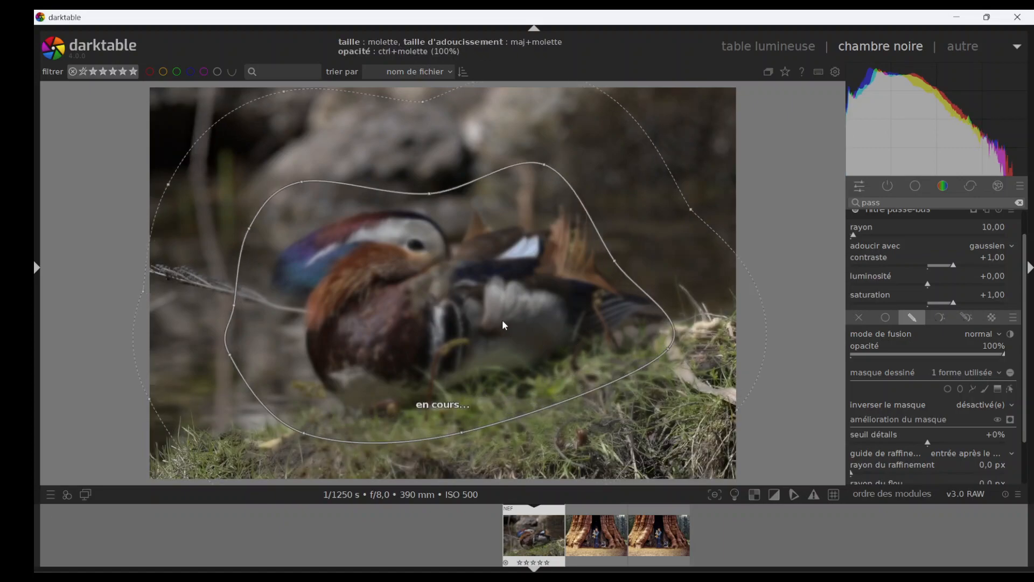
drag(510, 325, 521, 320)
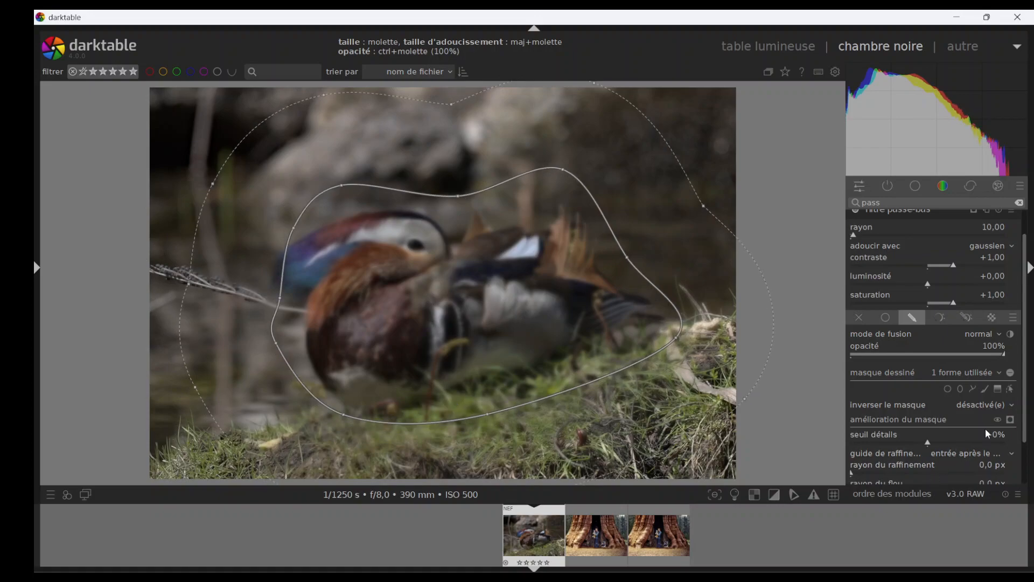
Check the filtre passe-bas mask with the overlay displayed, and hide both the overlay and the path outline.
click(1011, 421)
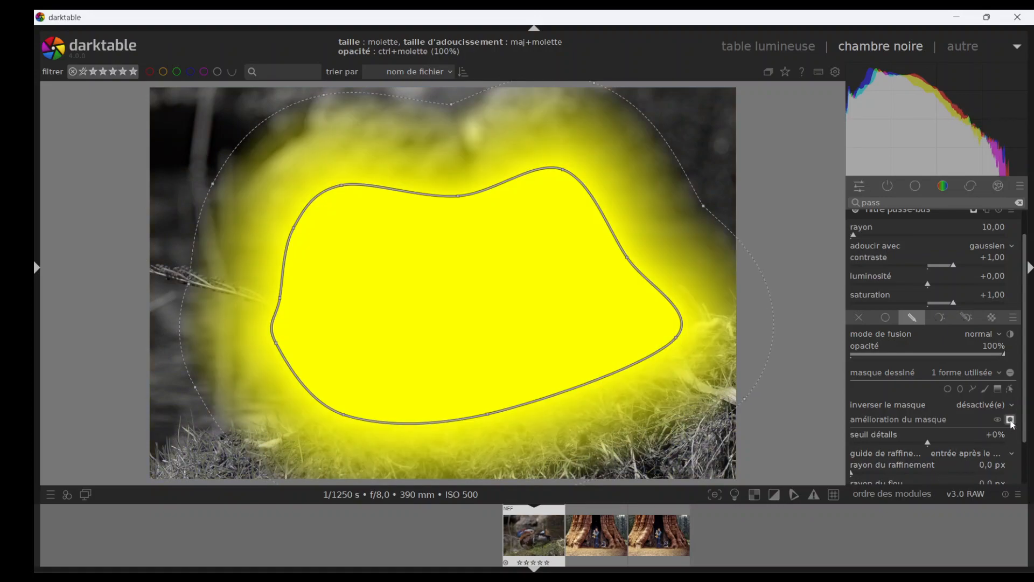
click(1011, 420)
click(1011, 421)
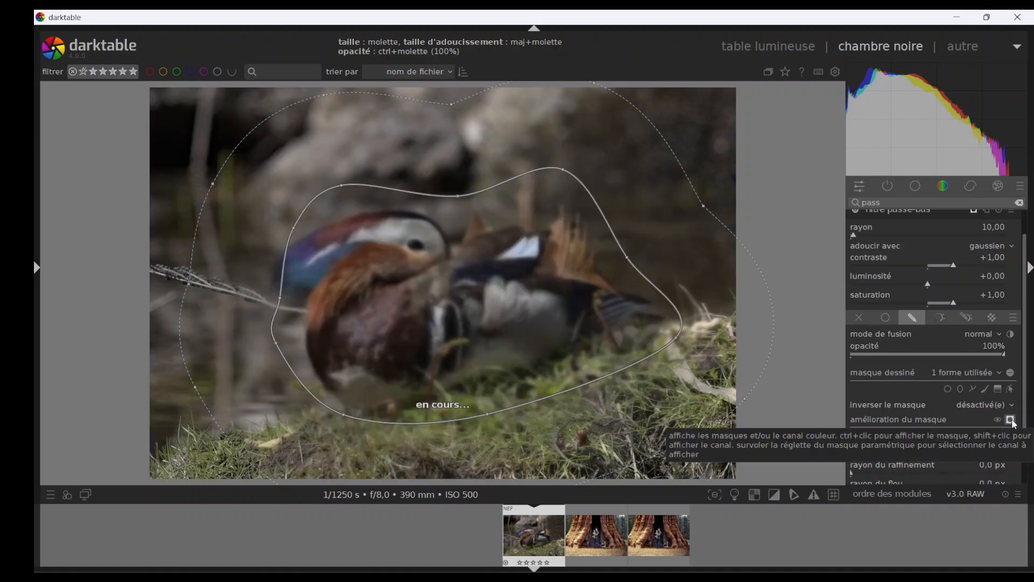
drag(1029, 399, 1031, 446)
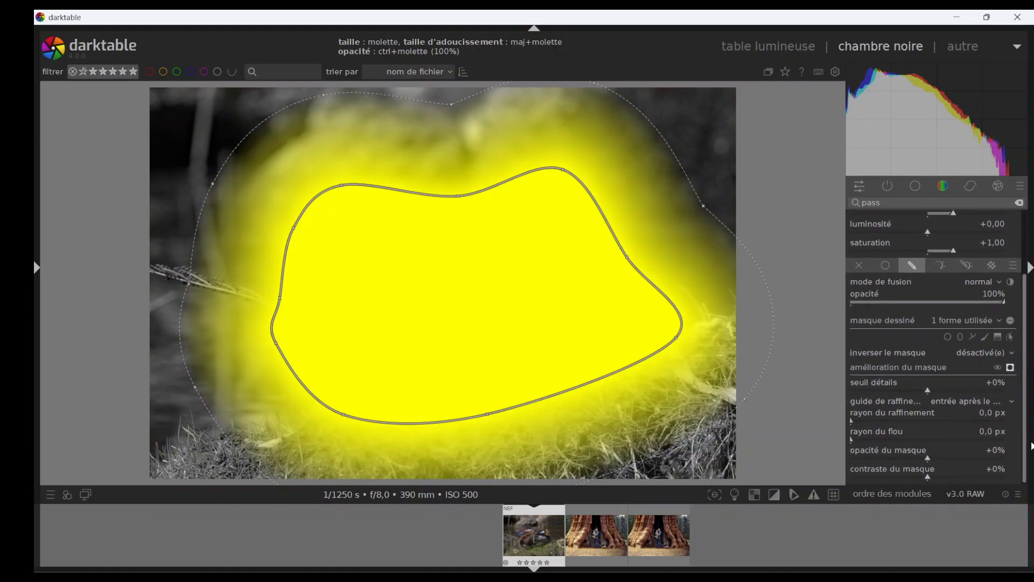
click(1010, 367)
click(1010, 337)
click(1010, 337)
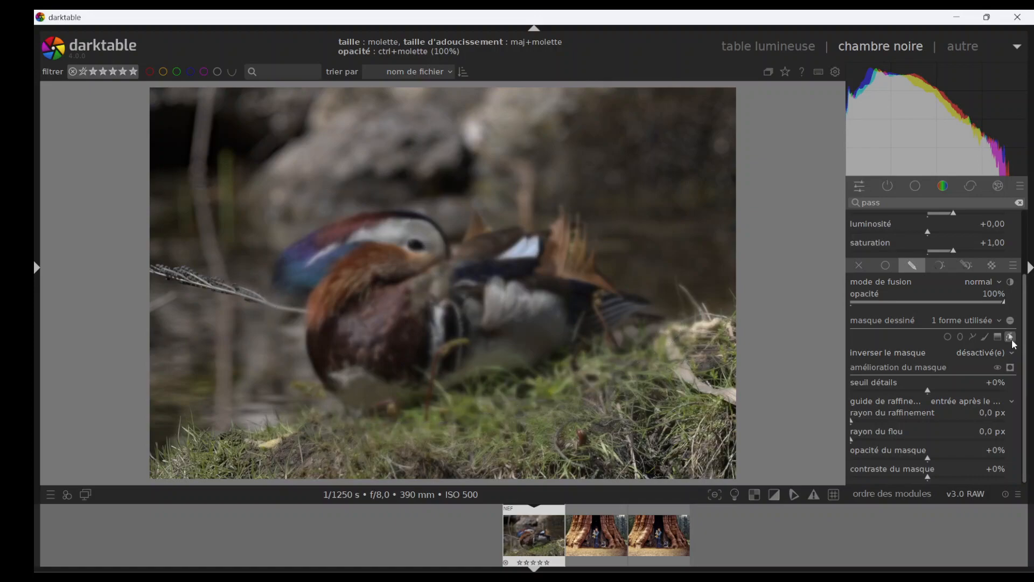
Set the mode de fusion of filtre passe-bas to lumière douce.
scroll(1022, 330, up, 3)
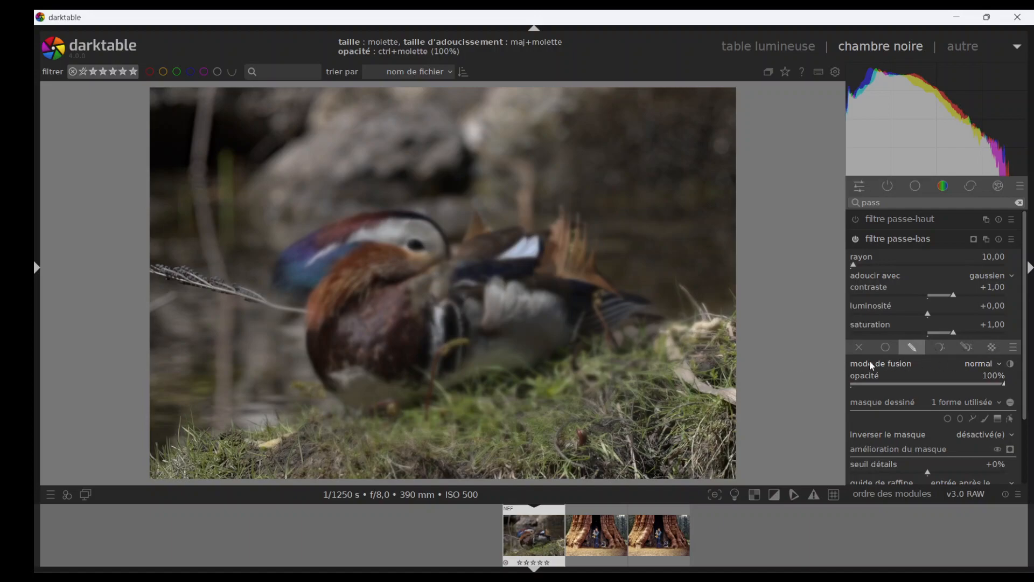
click(989, 365)
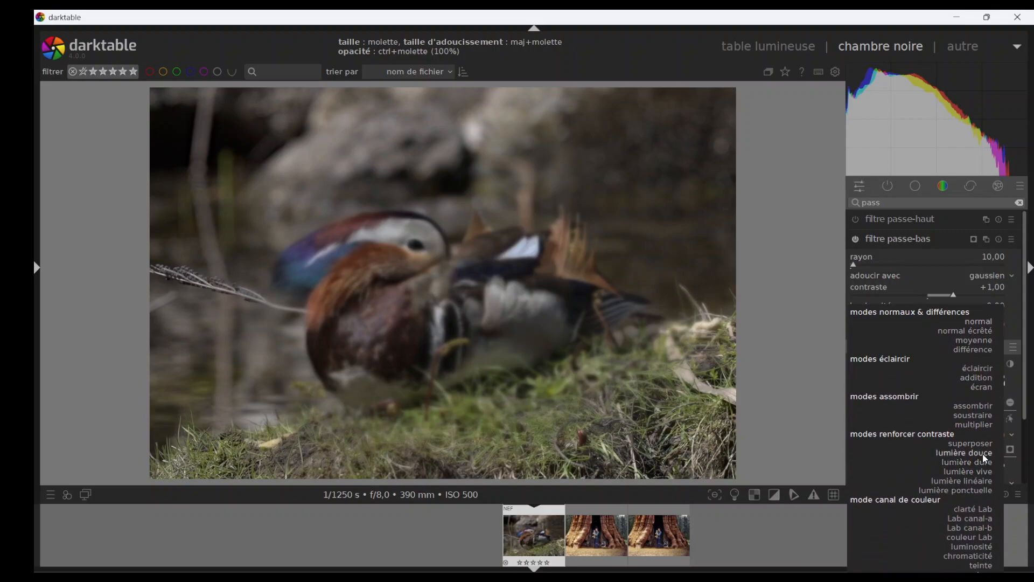
click(982, 453)
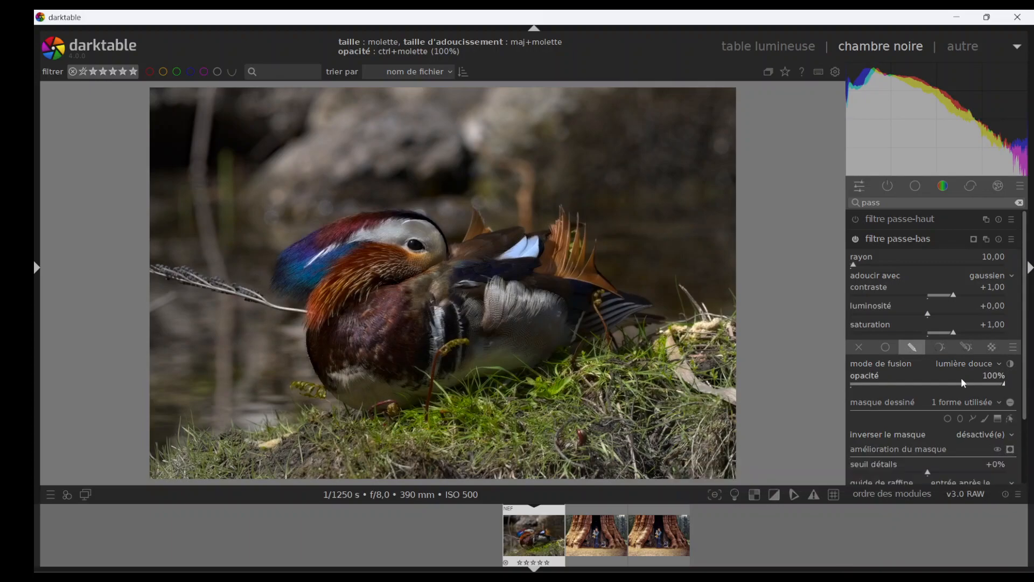
scroll(555, 323, up, 1)
scroll(558, 324, down, 1)
Display the filtre passe-bas path, enlarge it slightly and shift it a little toward the duck's head side.
click(1007, 420)
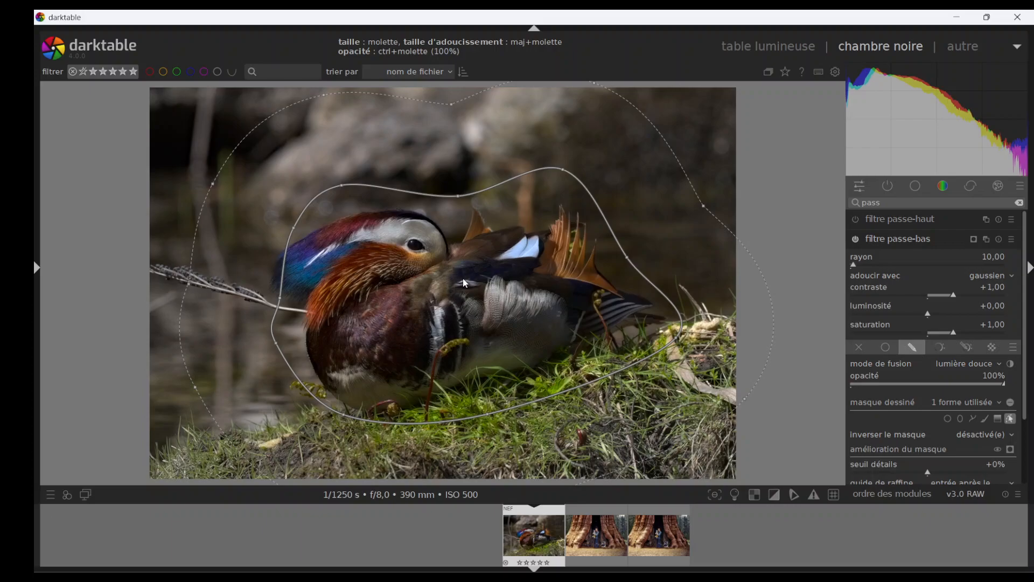
scroll(464, 283, up, 3)
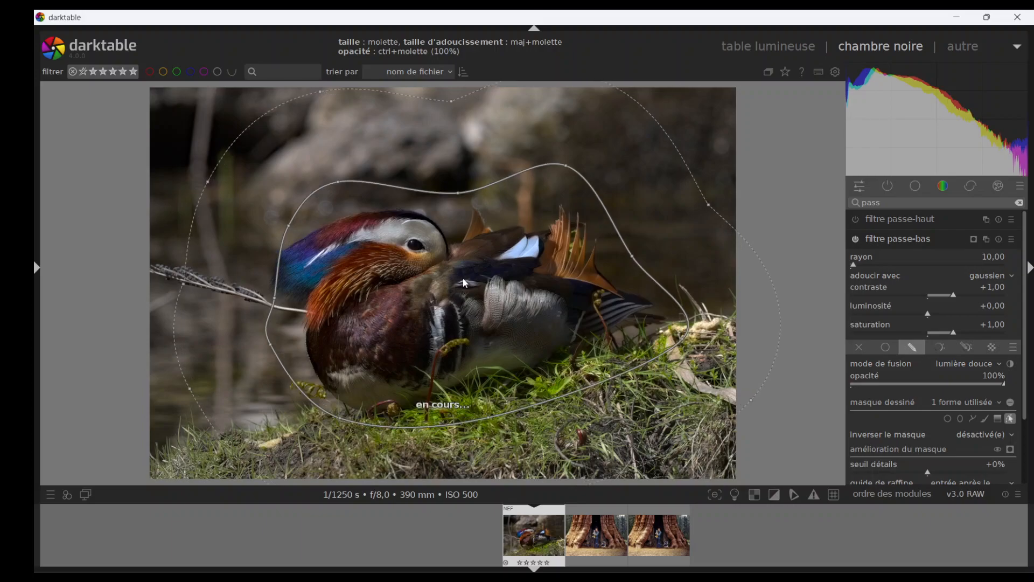
drag(463, 282, 441, 285)
scroll(440, 282, up, 1)
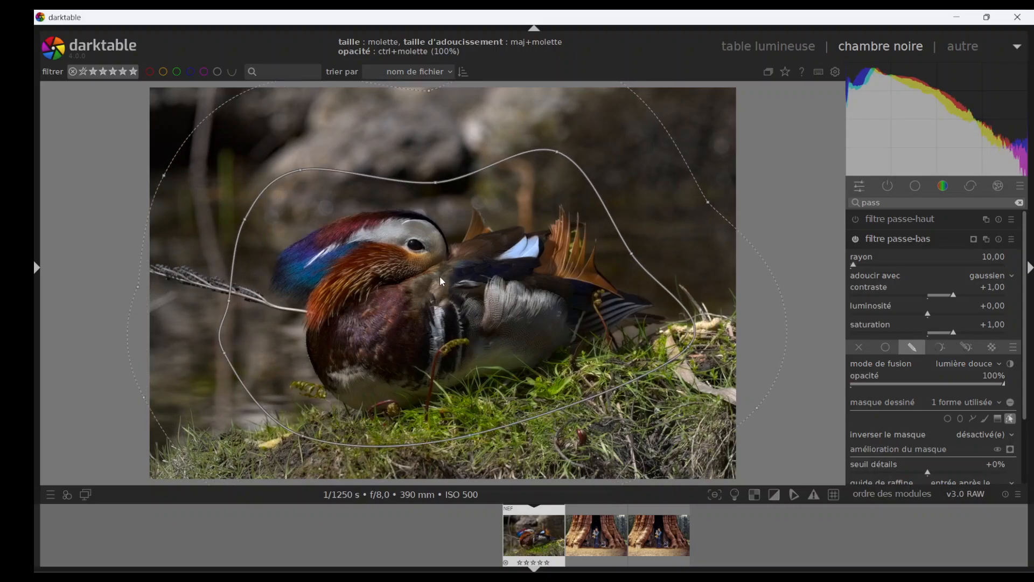
With the mask overlay displayed, widen the path's adoucissement to 60,42% and nudge the shape slightly back toward the tail.
click(1010, 449)
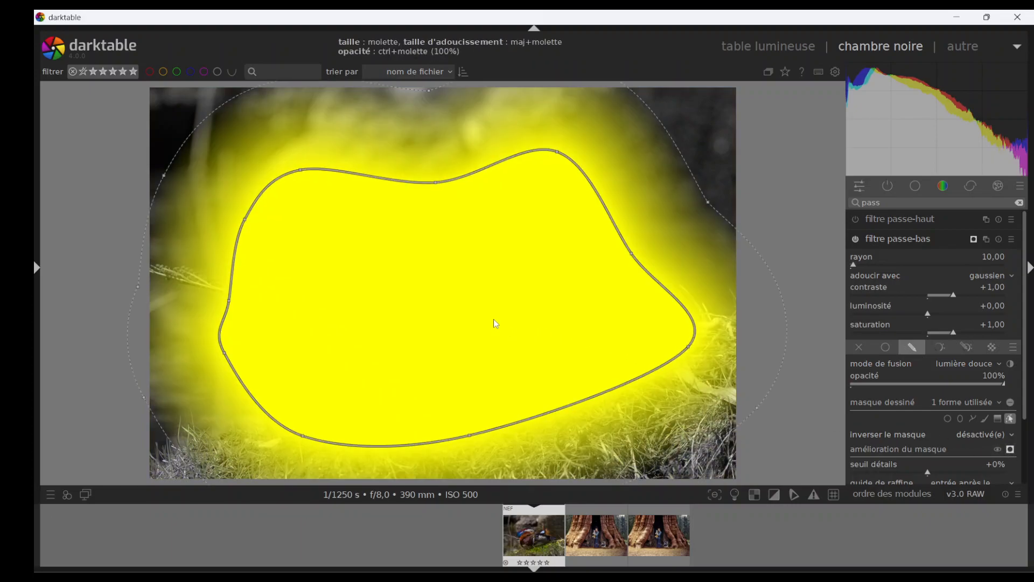
shift+scroll(462, 304, down, 4)
shift+scroll(463, 302, up, 3)
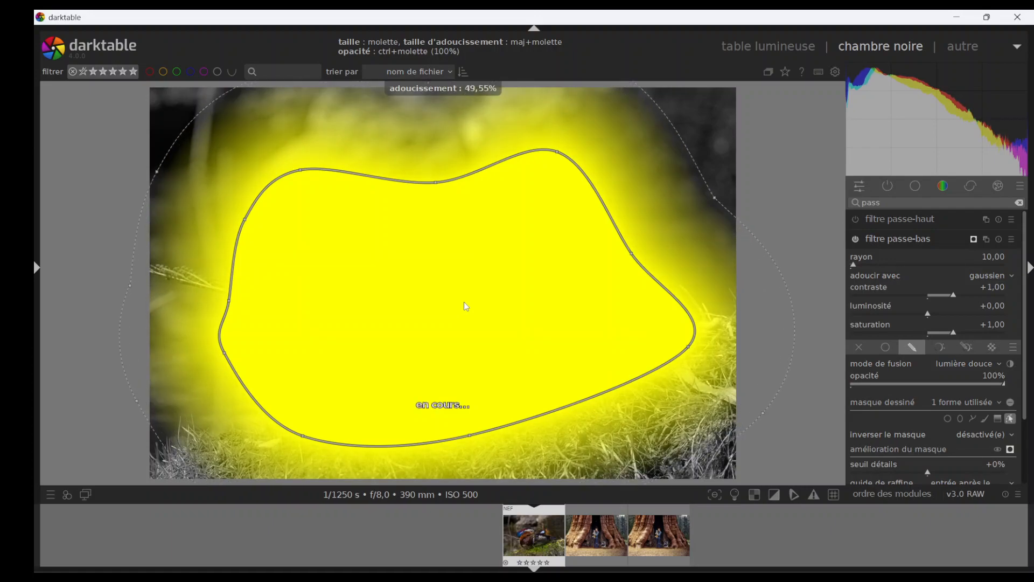
shift+scroll(466, 307, up, 5)
drag(466, 306, 472, 310)
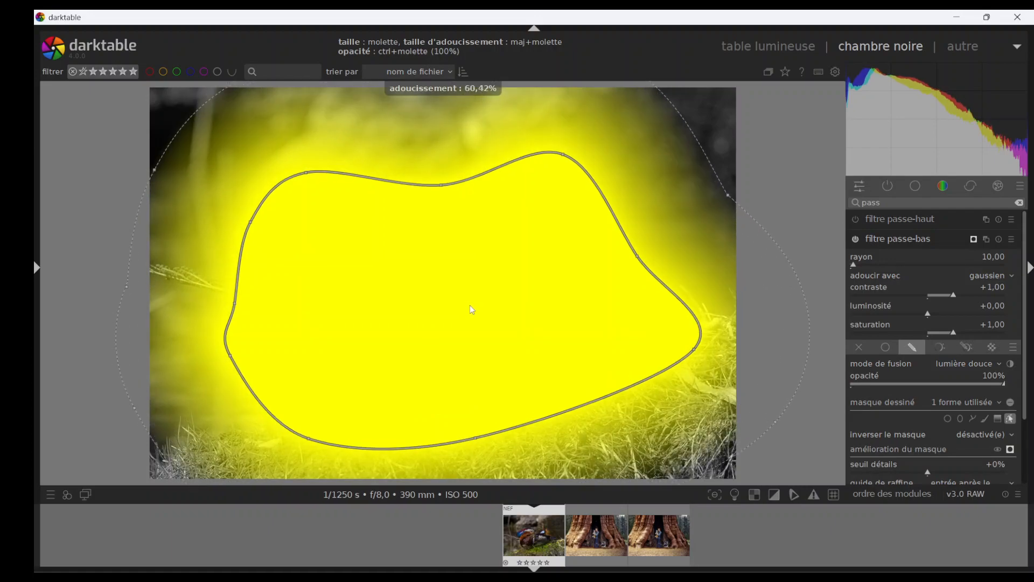
Hide the mask overlay and path outline, and compare the photo with filtre passe-bas off and on.
click(1010, 450)
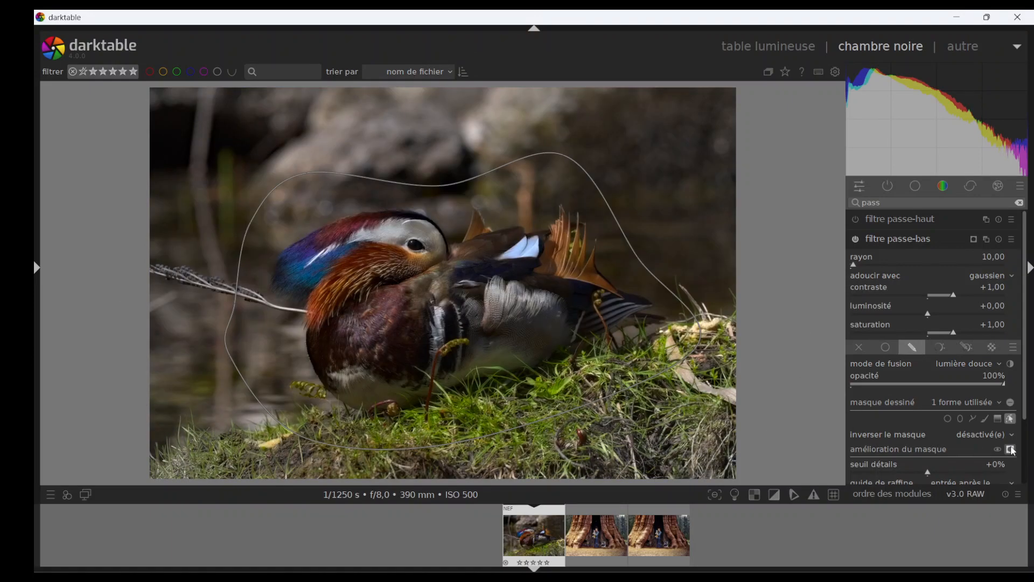
click(1010, 418)
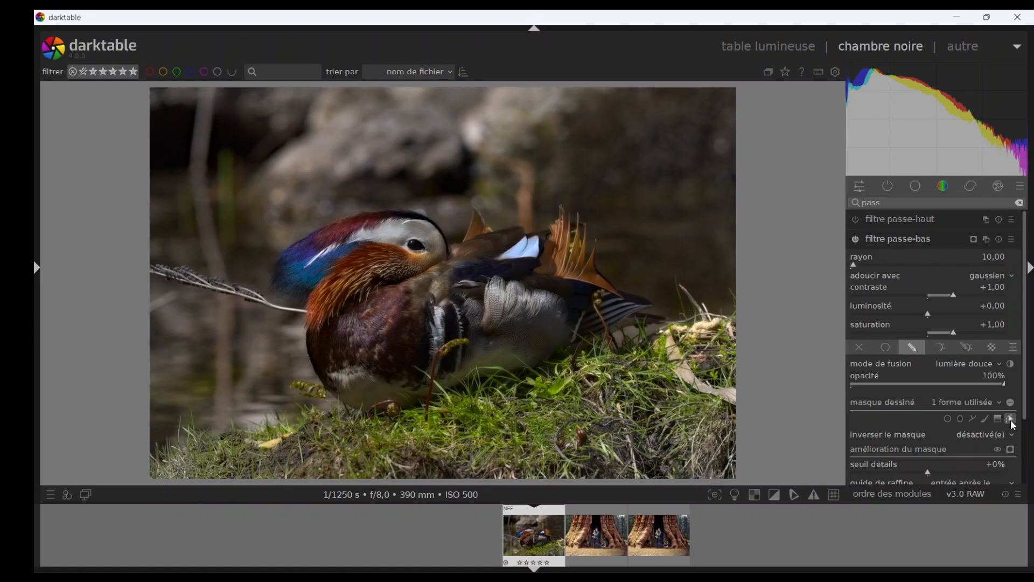
click(855, 240)
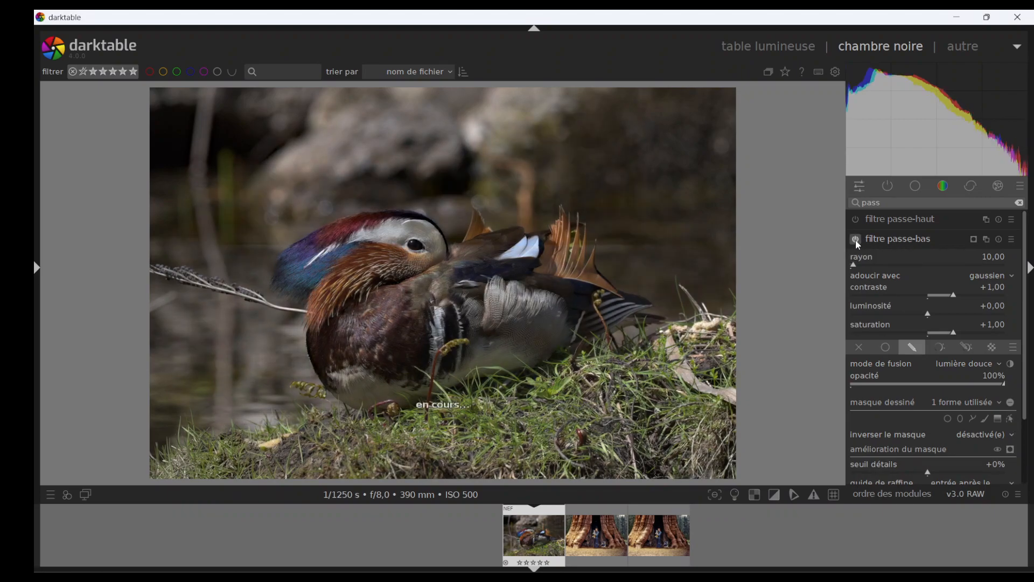
click(855, 239)
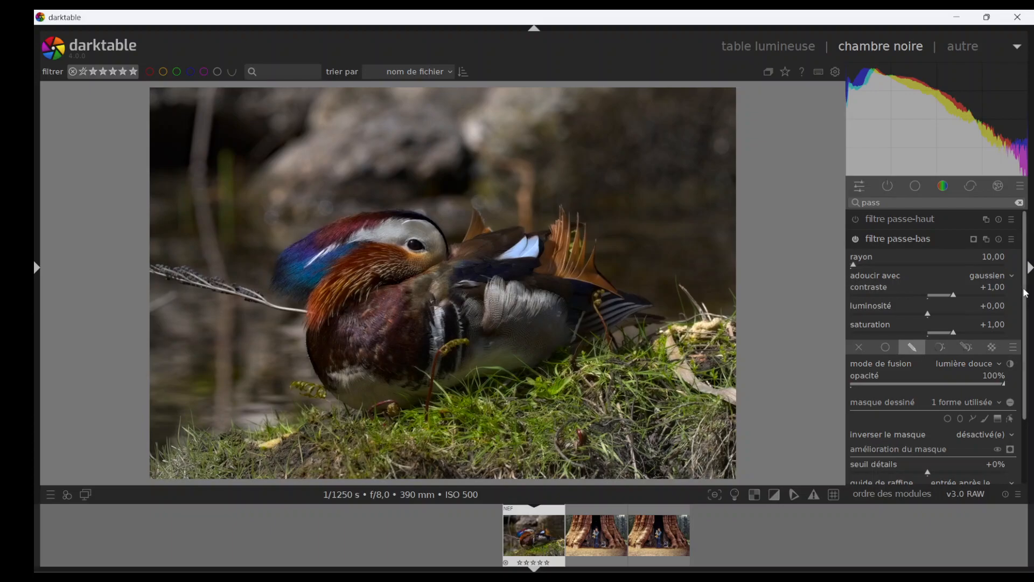
Try filtre passe-bas opacité values of 40%, 45% and 50% in turn.
mouse_move(1028, 289)
mouse_down()
mouse_move(1028, 357)
mouse_move(1027, 309)
mouse_up()
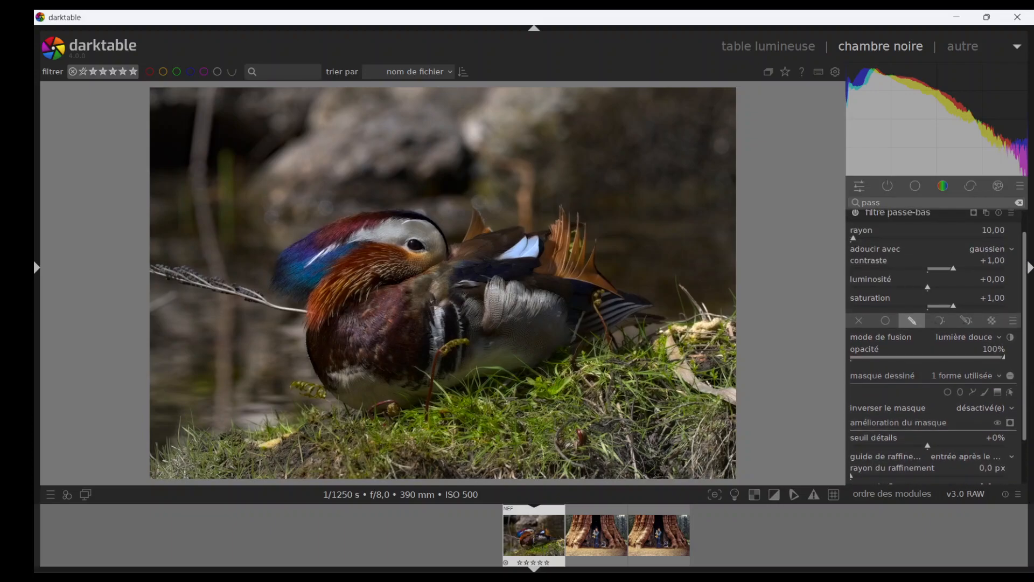
right_click(918, 358)
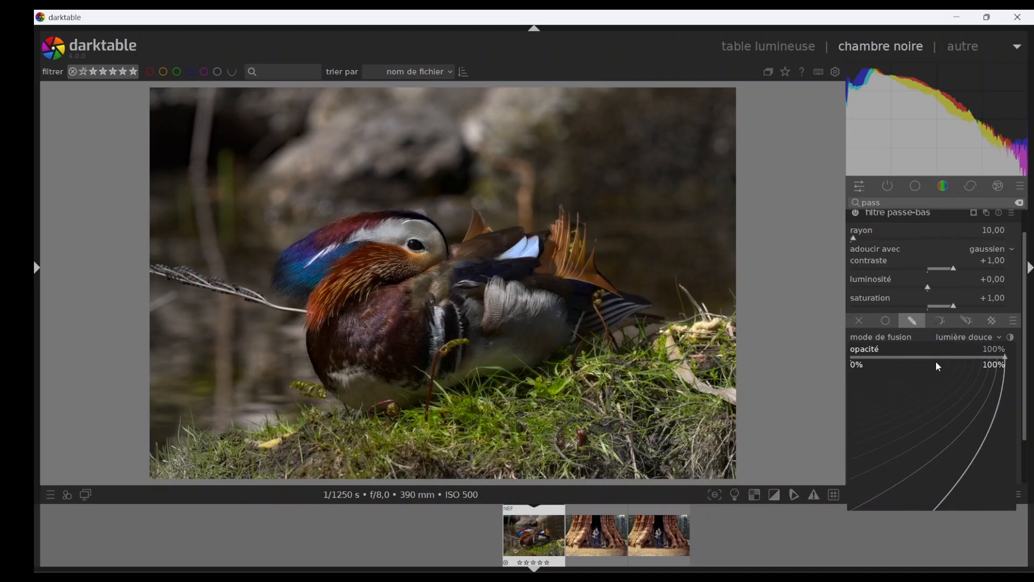
text(40)
key(Return)
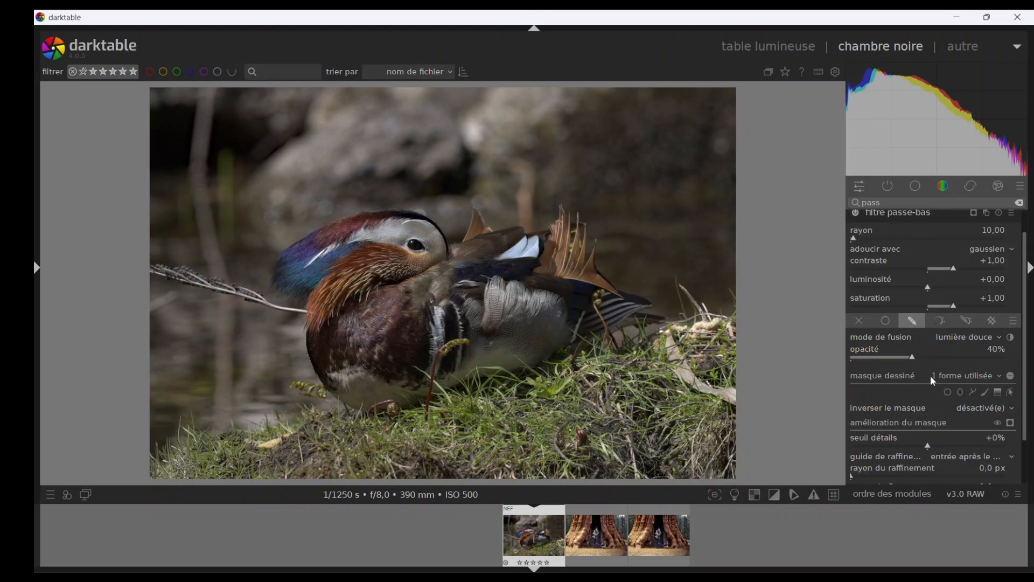
right_click(914, 362)
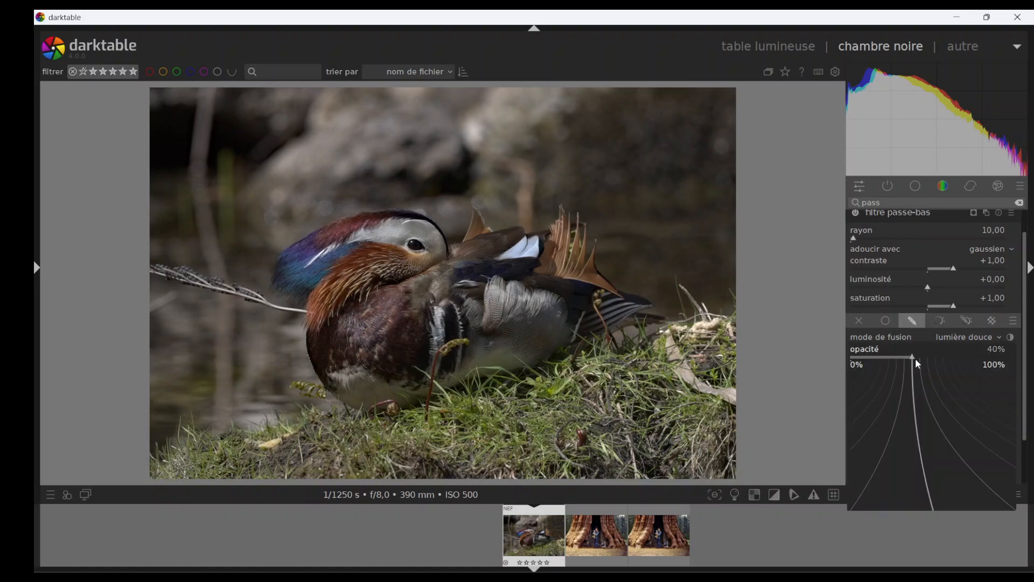
text(45)
key(Return)
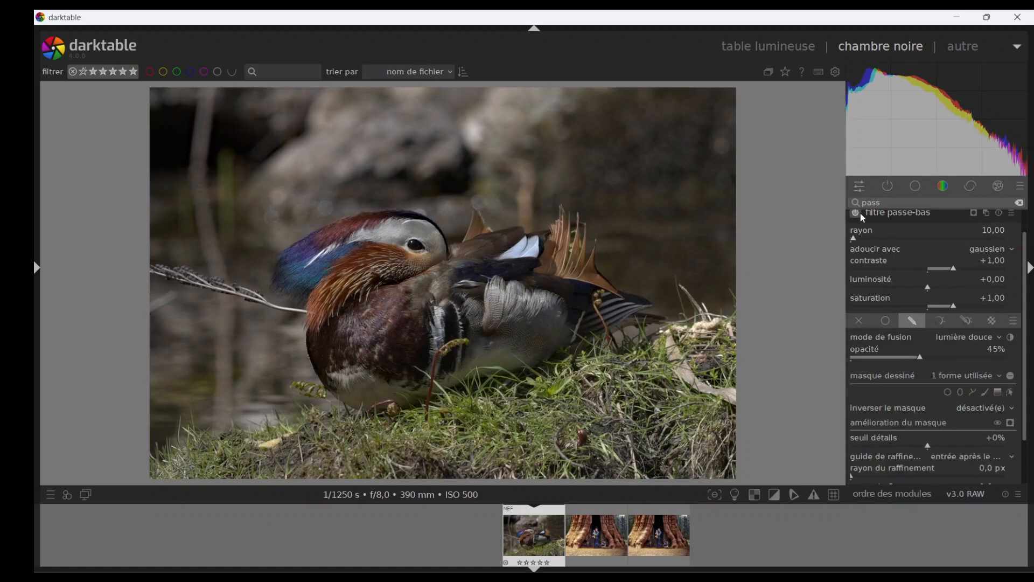
right_click(919, 358)
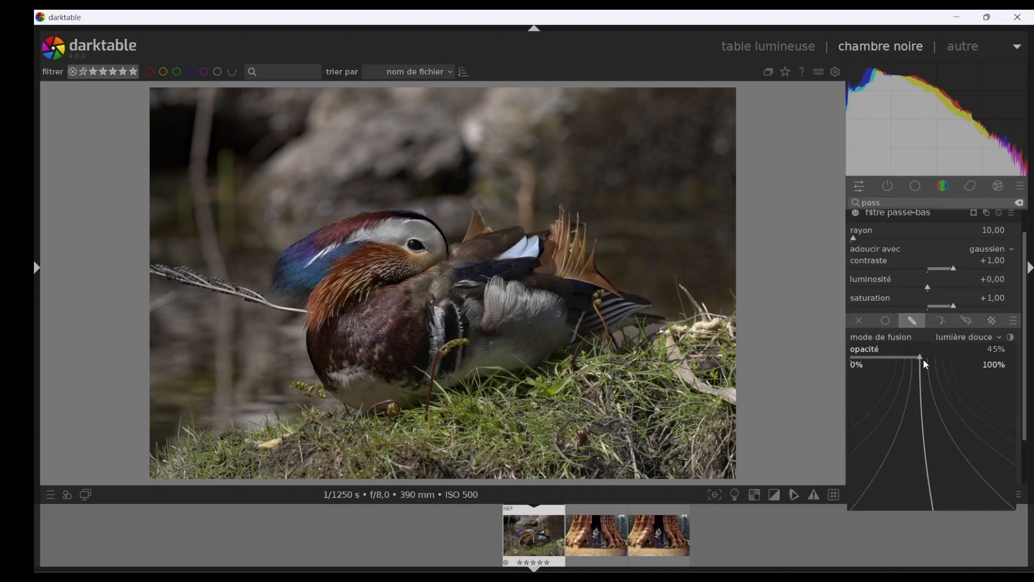
text(50)
key(Return)
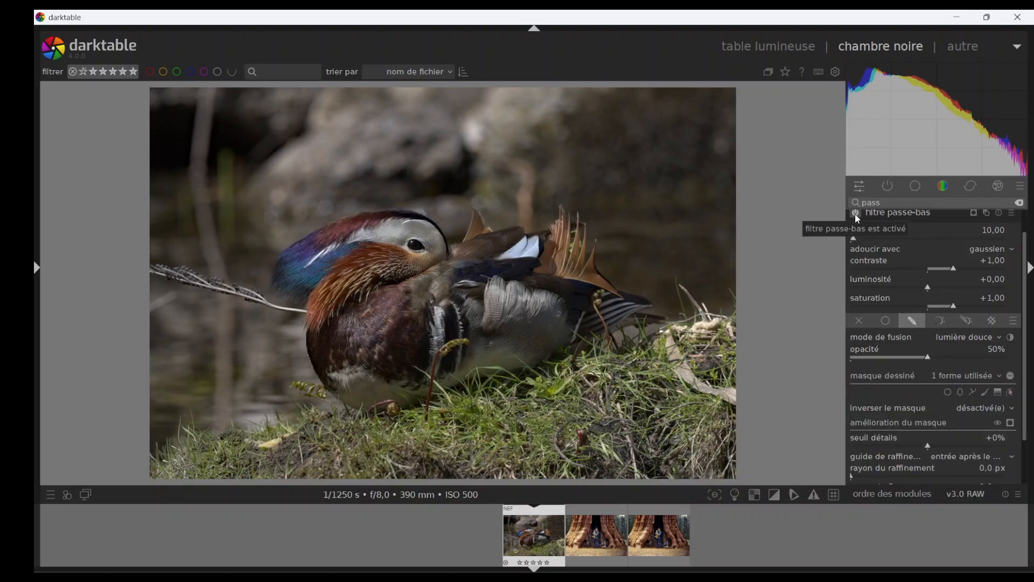
Fine-tune the filtre passe-bas opacité to 55%.
click(930, 358)
click(933, 358)
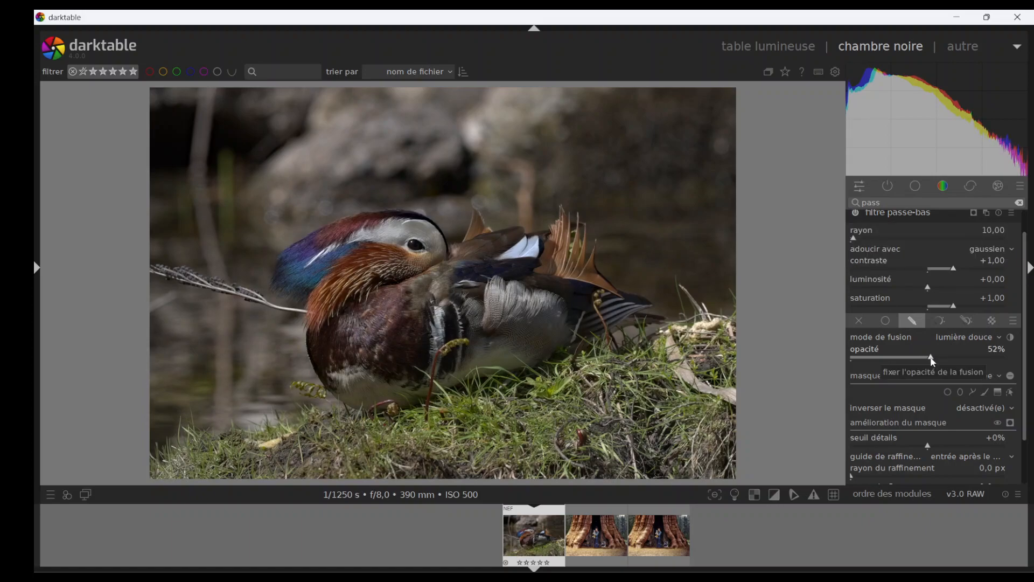
click(934, 357)
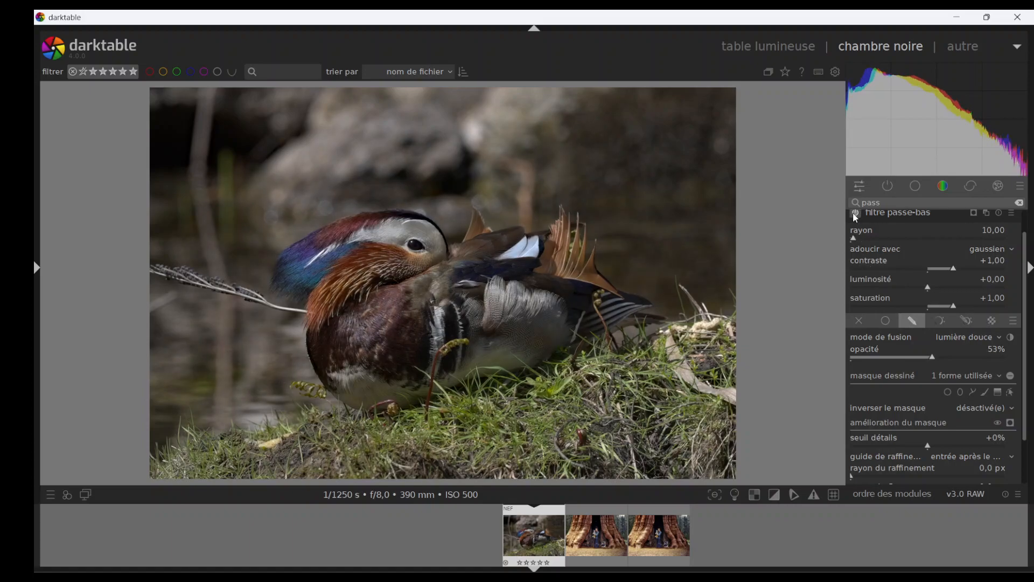
click(929, 358)
drag(930, 359, 936, 359)
Inspect the duck up close and lower the filtre passe-bas contraste to +0,88 and rayon to 8,00.
scroll(916, 264, up, 1)
scroll(721, 329, up, 3)
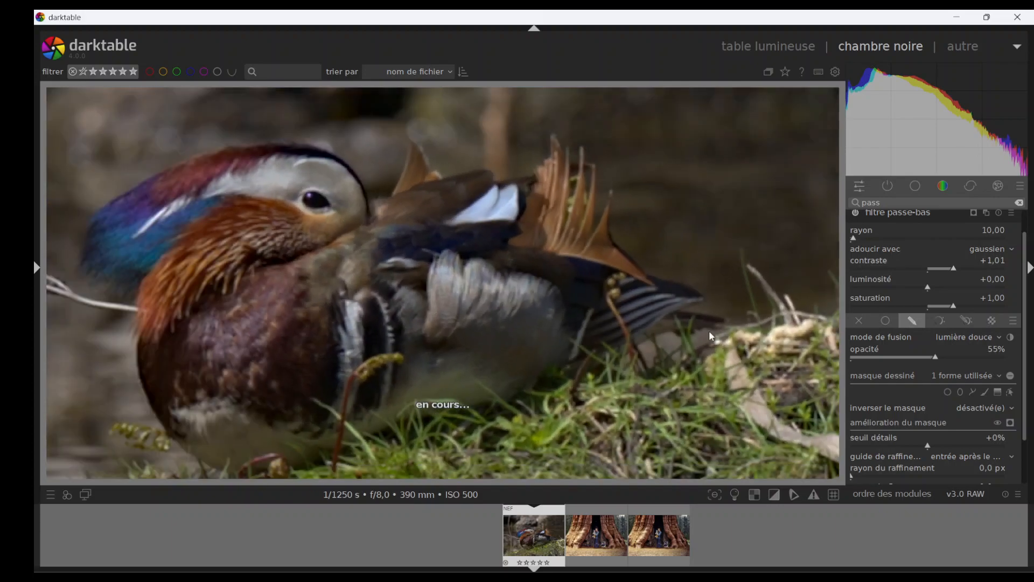
scroll(713, 331, down, 3)
scroll(873, 264, down, 5)
scroll(910, 229, down, 2)
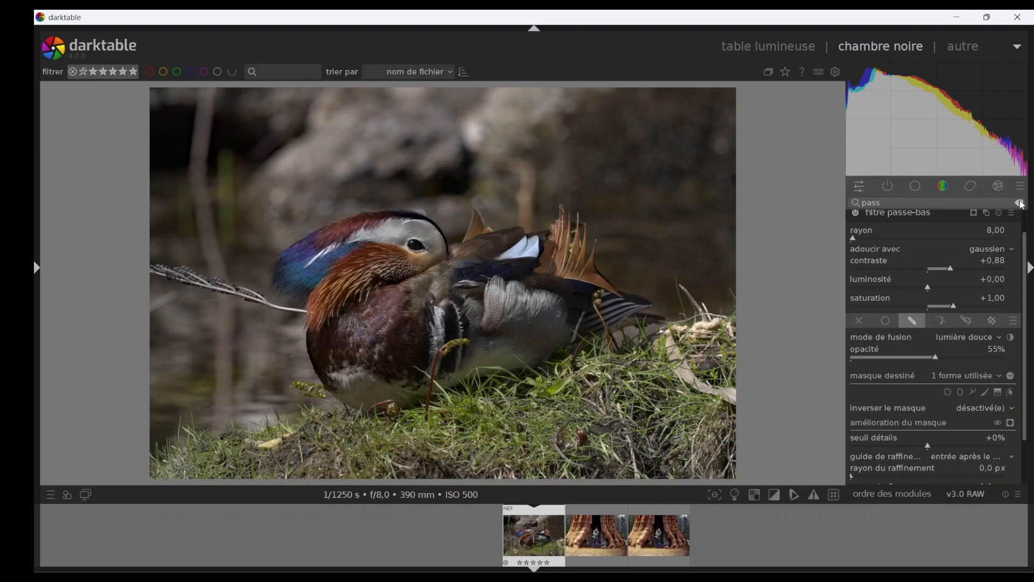
Search the modules for "pass" again, collapse filtre passe-bas and expand filtre passe-haut.
click(1019, 202)
click(918, 202)
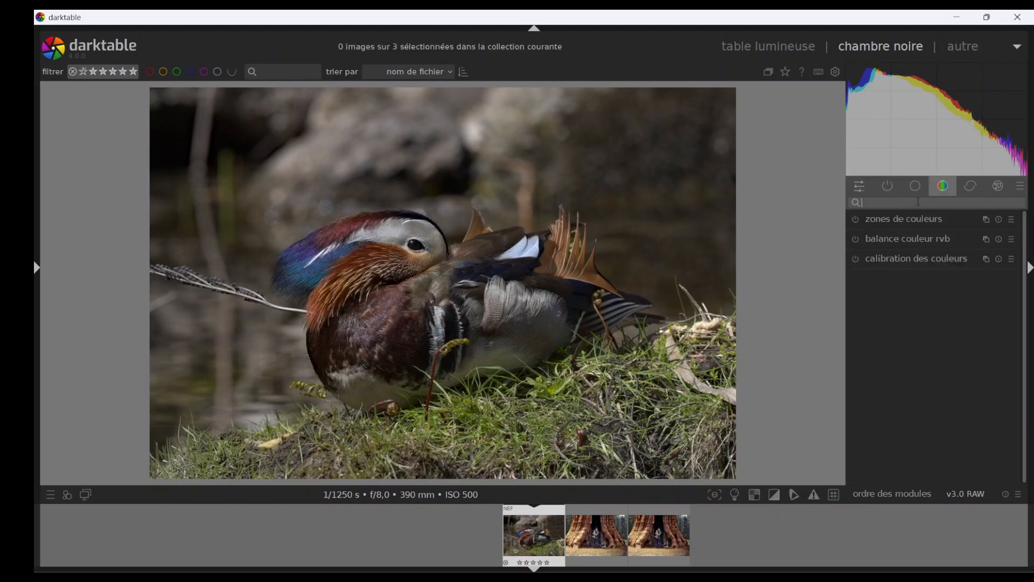
text(pass)
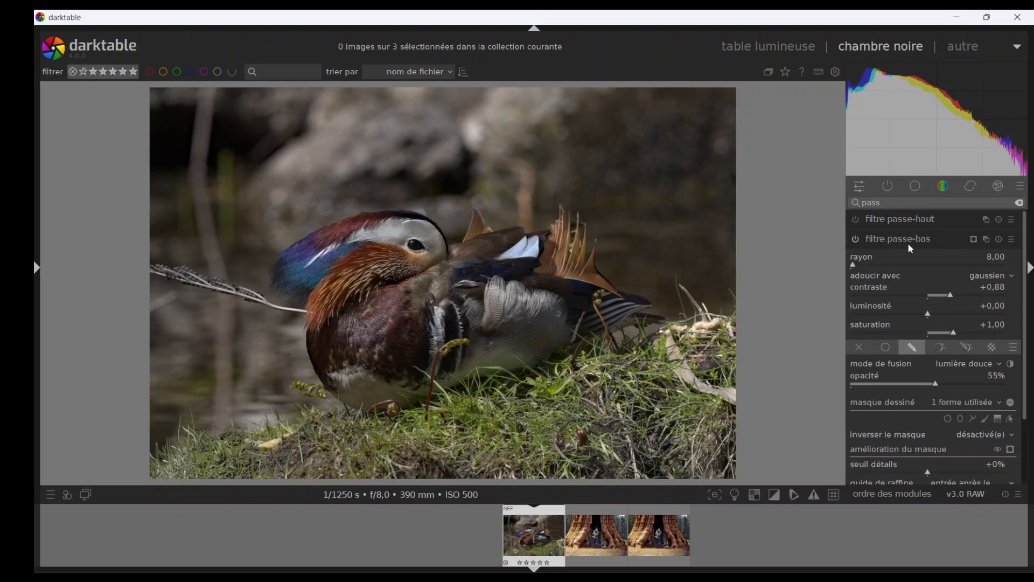
click(908, 243)
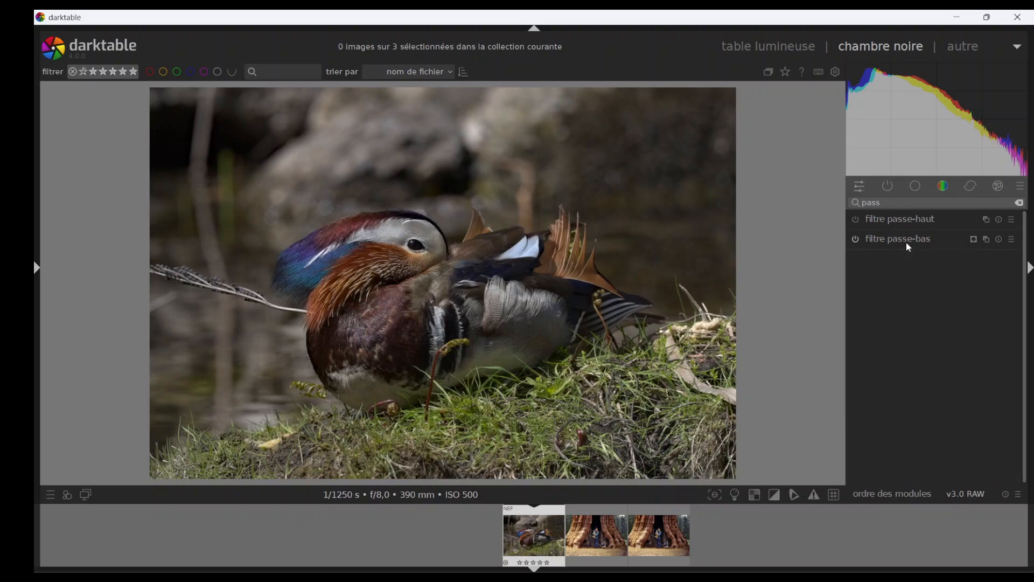
click(931, 222)
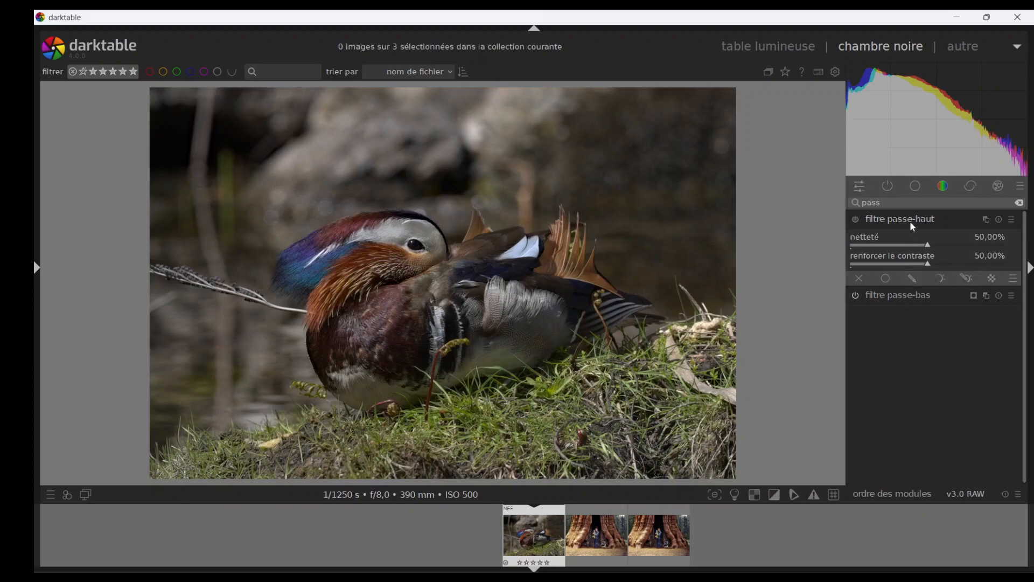
Enable a drawn mask in filtre passe-haut and trace a closed path closely along the duck's outline.
click(915, 280)
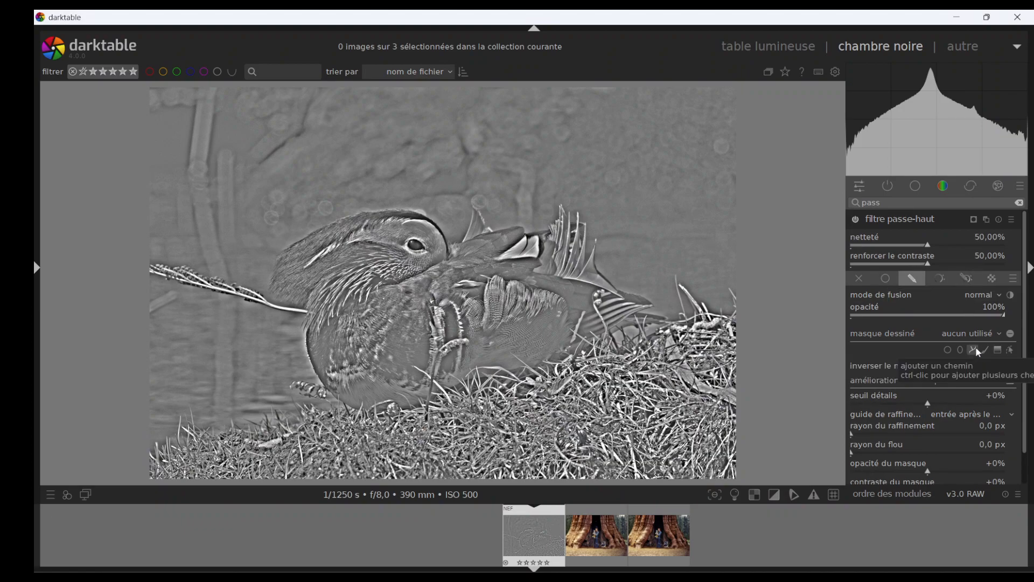
click(974, 349)
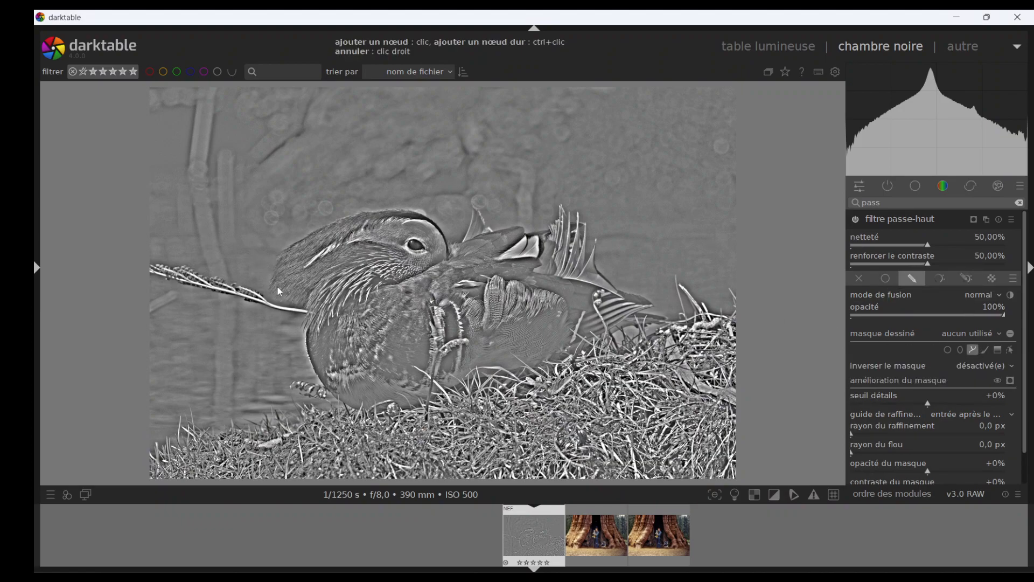
click(316, 238)
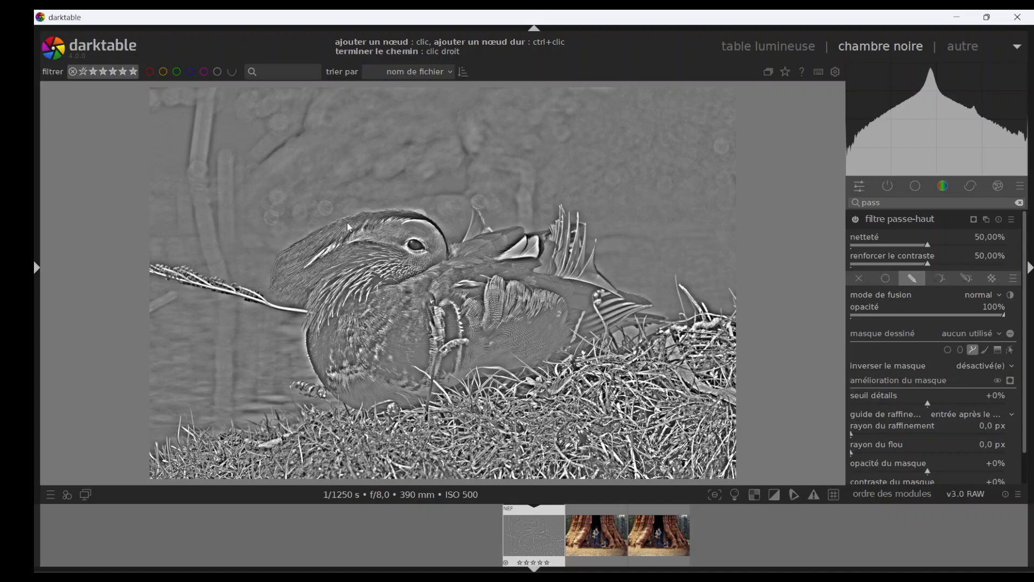
click(446, 247)
click(476, 211)
click(649, 306)
click(618, 320)
click(565, 358)
click(539, 367)
click(494, 374)
click(457, 387)
click(392, 405)
click(355, 406)
click(336, 399)
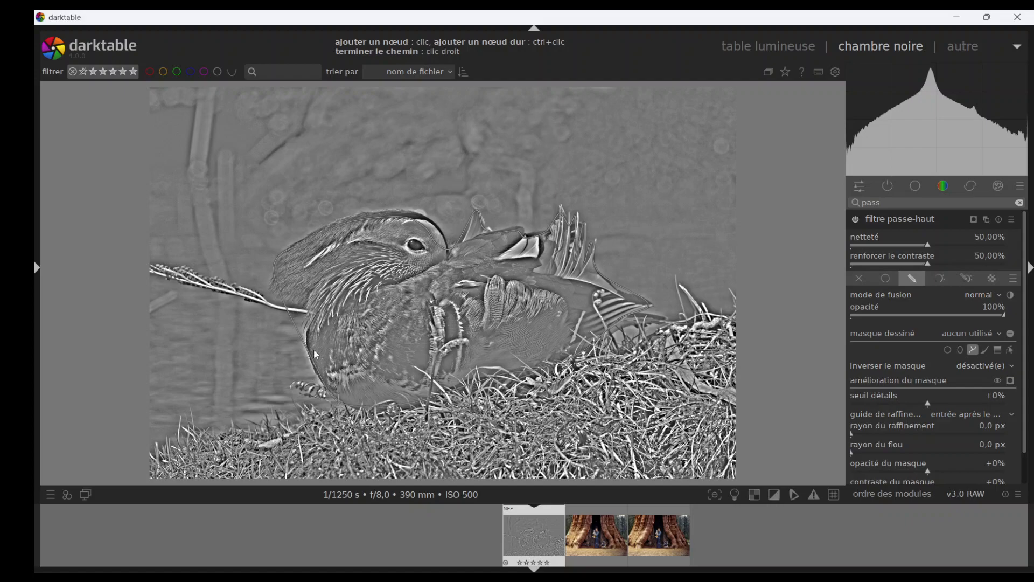
right_click(296, 291)
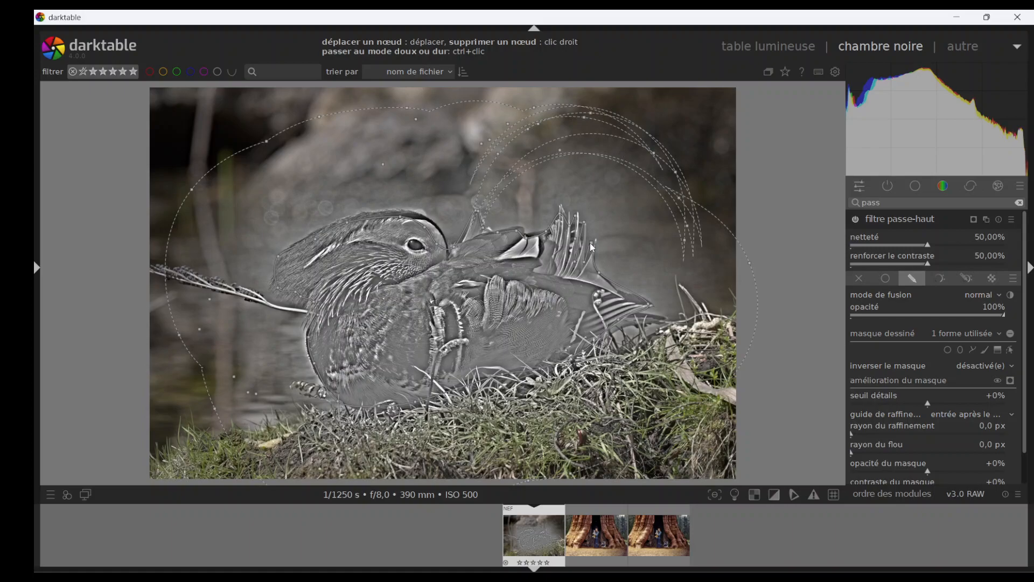
Reduce the filtre passe-haut path's adoucissement to 11,30% so it hugs the duck.
scroll(587, 225, down, 1)
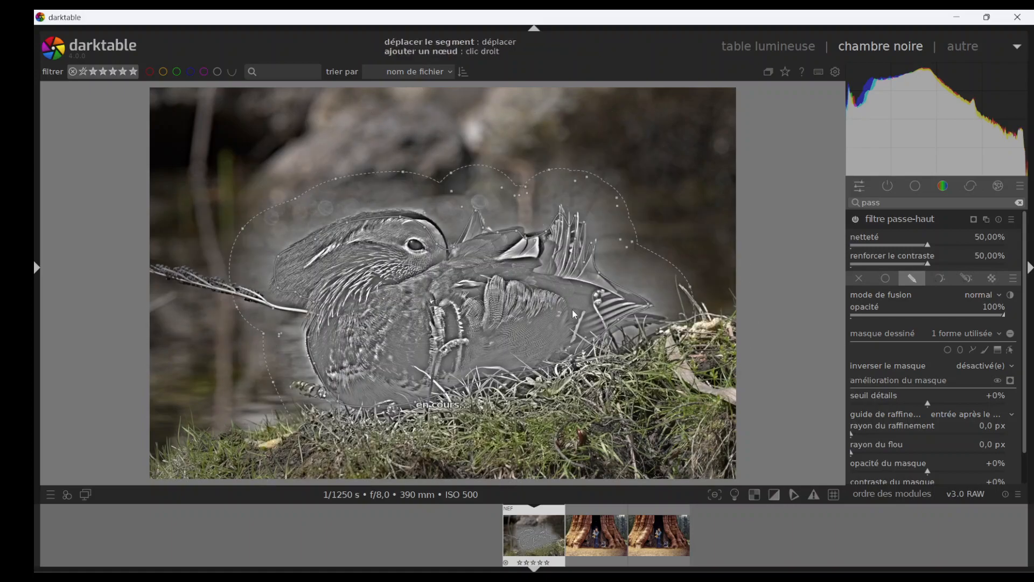
shift+scroll(572, 306, down, 3)
shift+scroll(555, 316, down, 4)
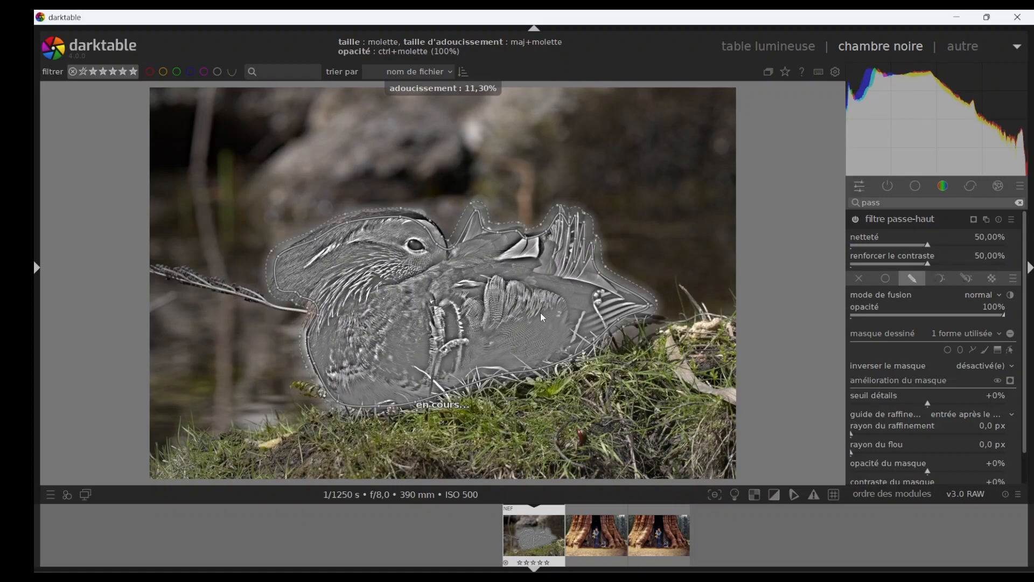
Reduce the filtre passe-haut path's adoucissement to 2,62% and shift the path slightly to fit the duck.
shift+scroll(541, 312, down, 6)
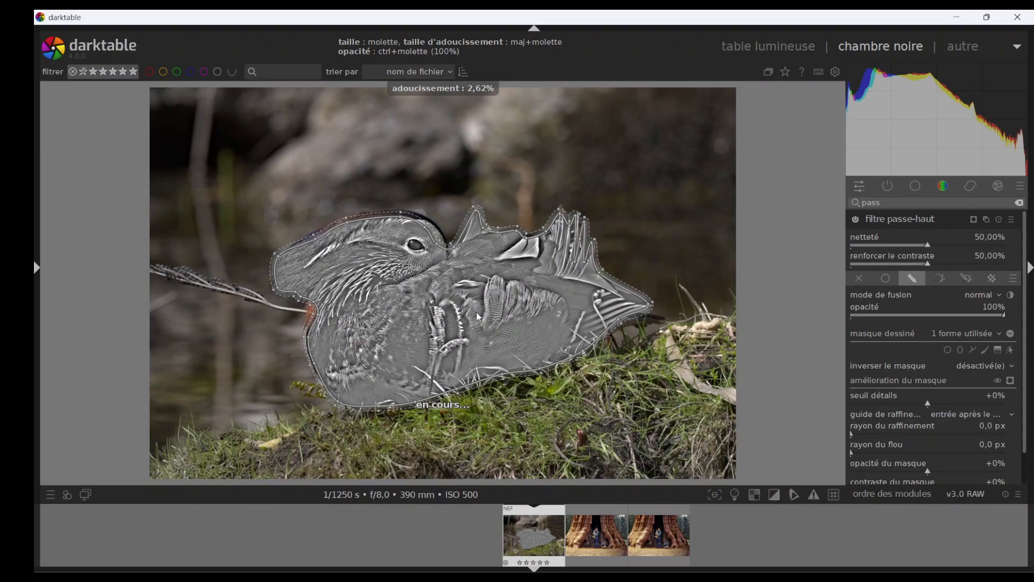
drag(472, 313, 470, 313)
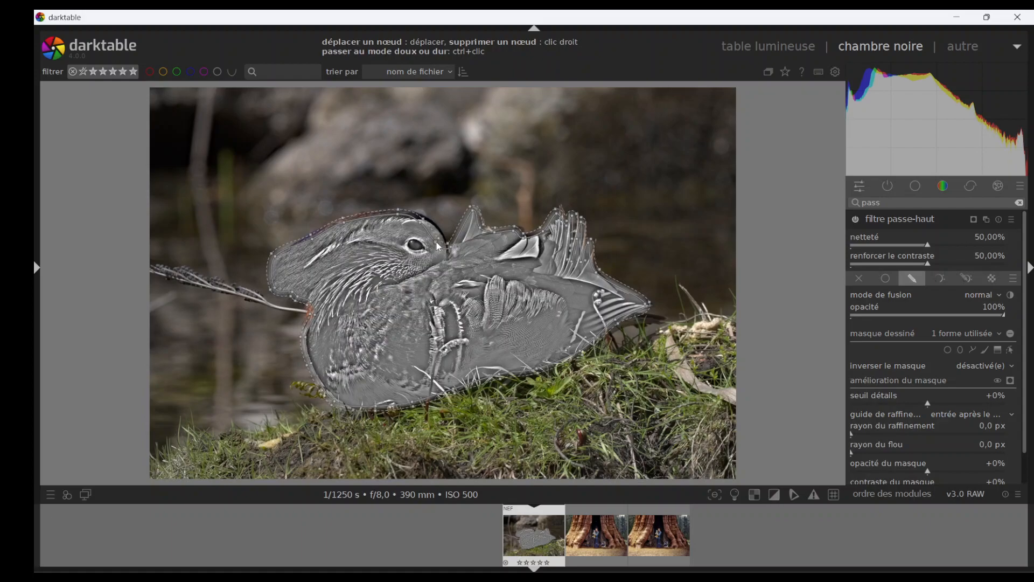
drag(438, 246, 440, 243)
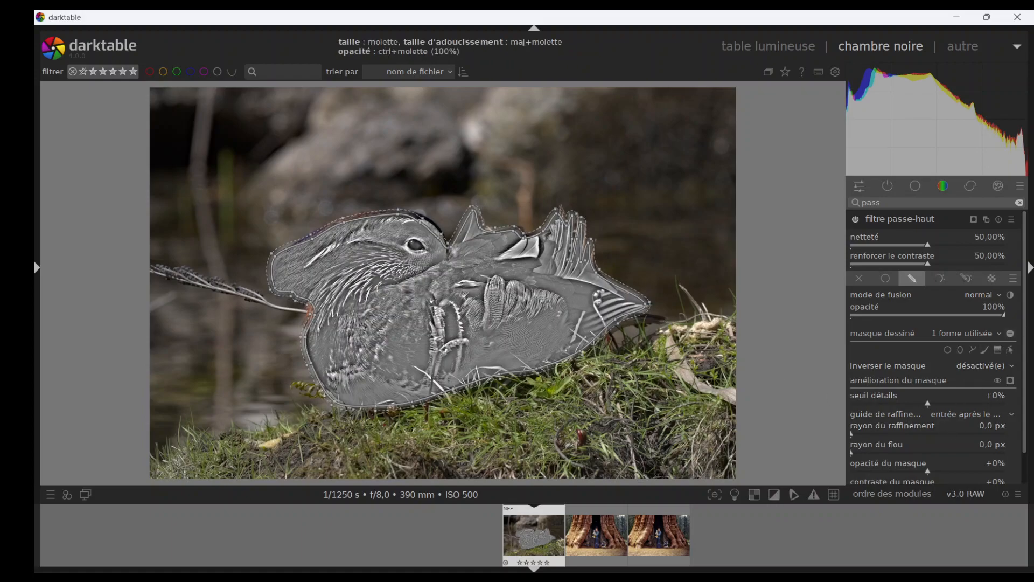
Display the filtre passe-haut mask as an overlay and shrink the drawn path slightly around the duck.
click(1011, 381)
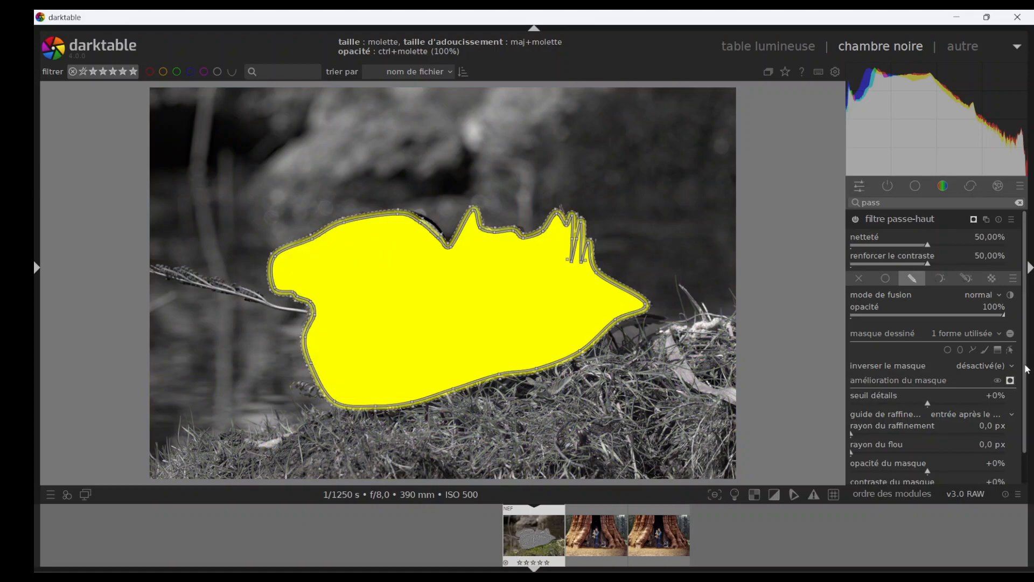
scroll(1027, 397, down, 1)
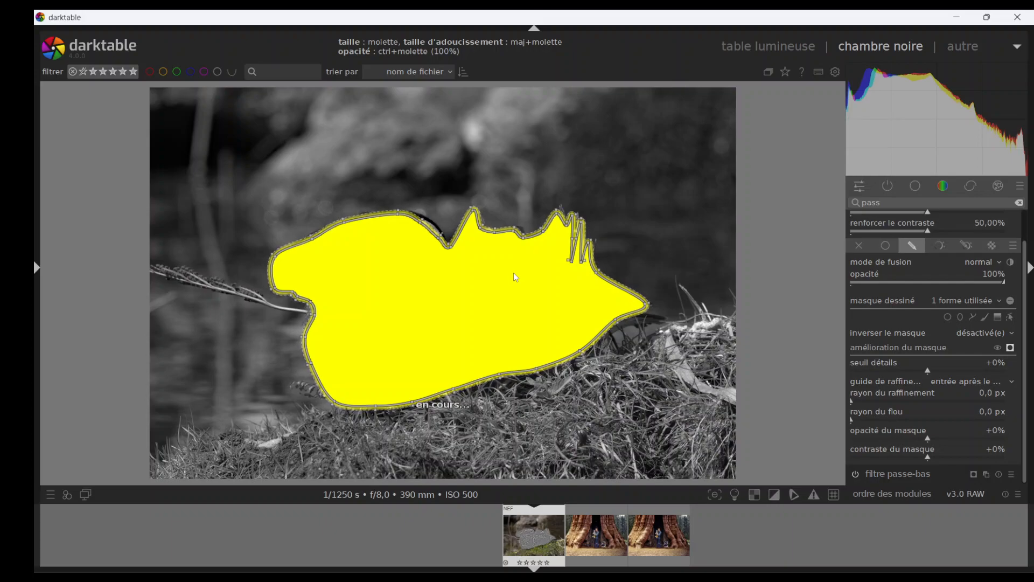
scroll(513, 273, down, 2)
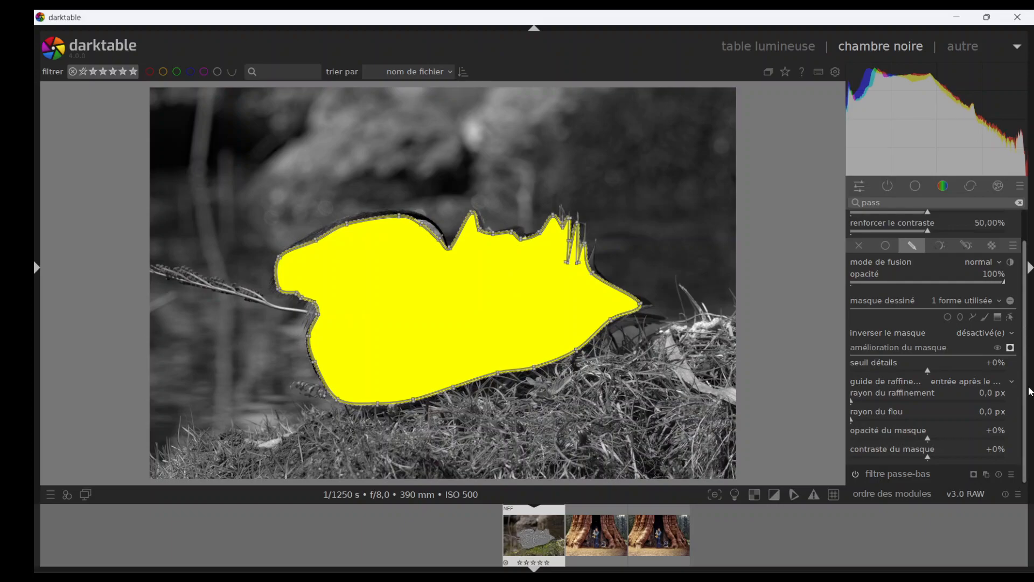
Refine the mask edge with a rayon du raffinement of 31,1 px and a contraste du masque of -8%.
drag(927, 458, 1002, 456)
double_click(1000, 456)
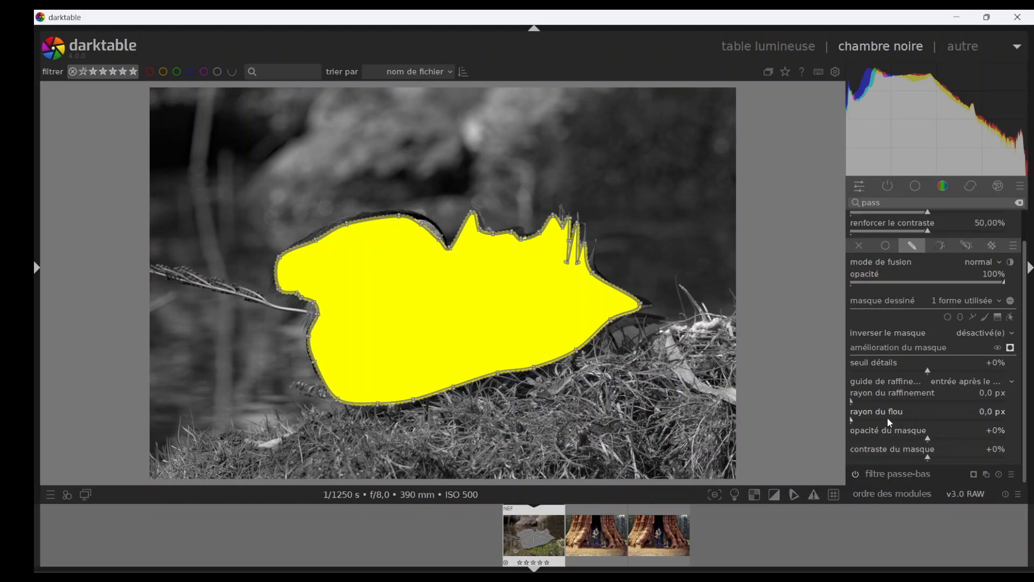
mouse_move(858, 399)
mouse_down()
mouse_move(893, 404)
mouse_move(869, 402)
mouse_up()
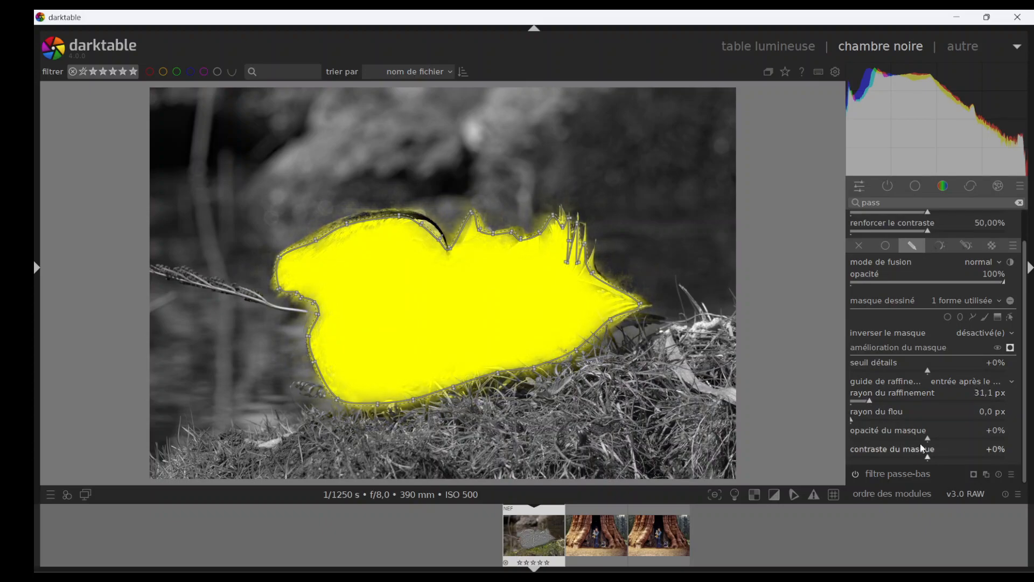
drag(928, 457, 924, 459)
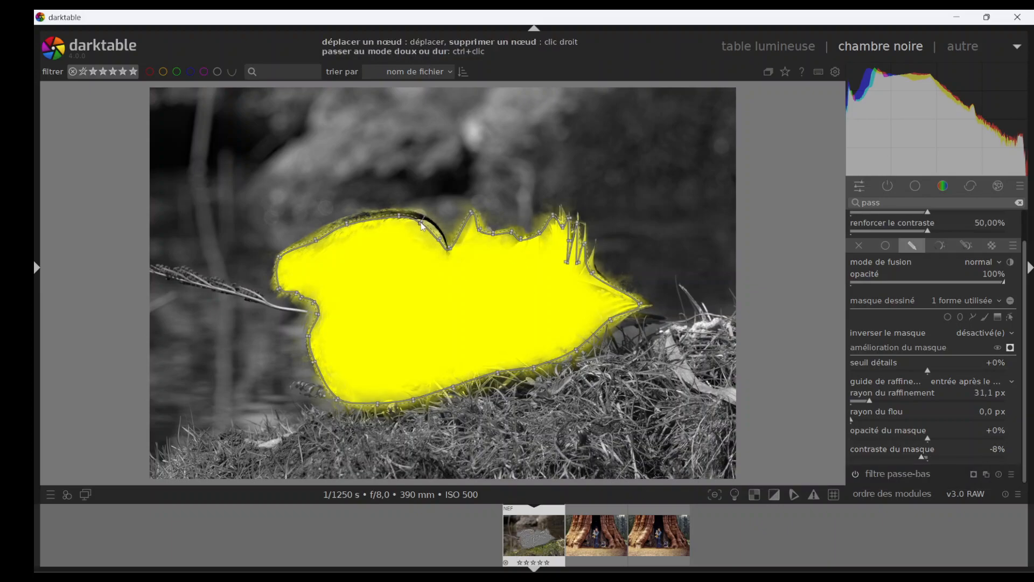
Move the path node on top of the duck's head outward, and hide the mask overlay and path outline.
click(399, 219)
drag(399, 220, 395, 213)
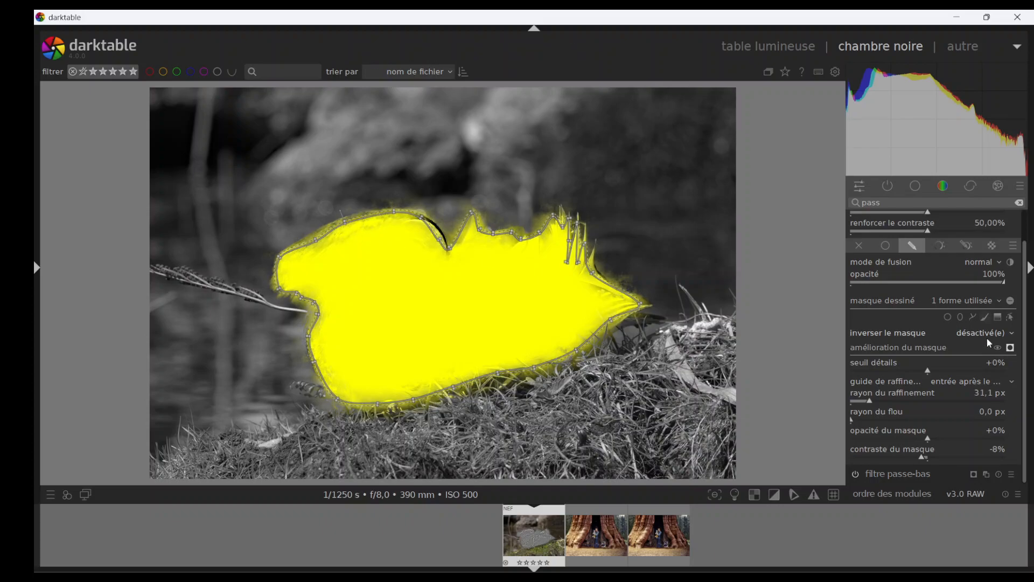
click(1010, 348)
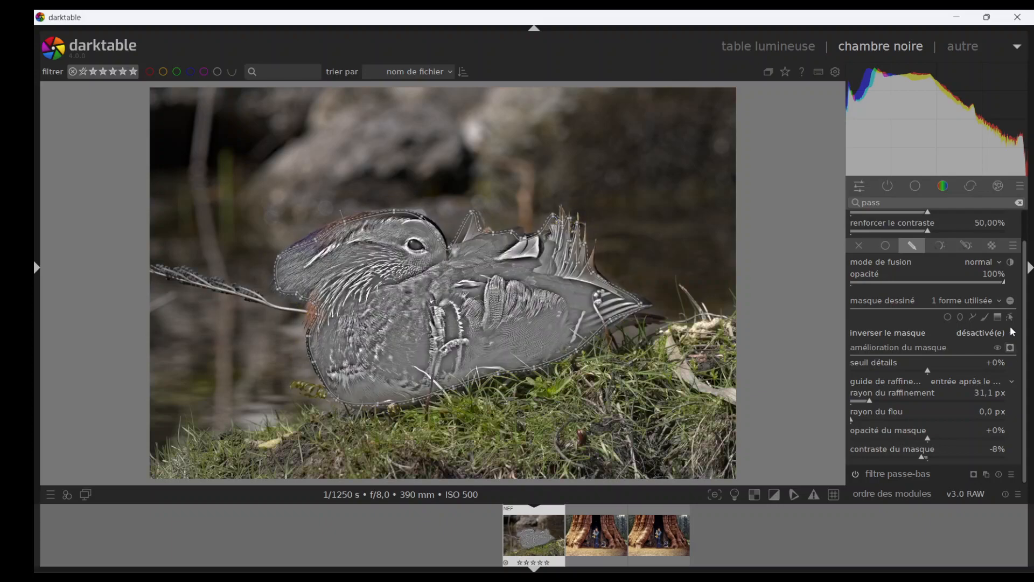
click(1012, 319)
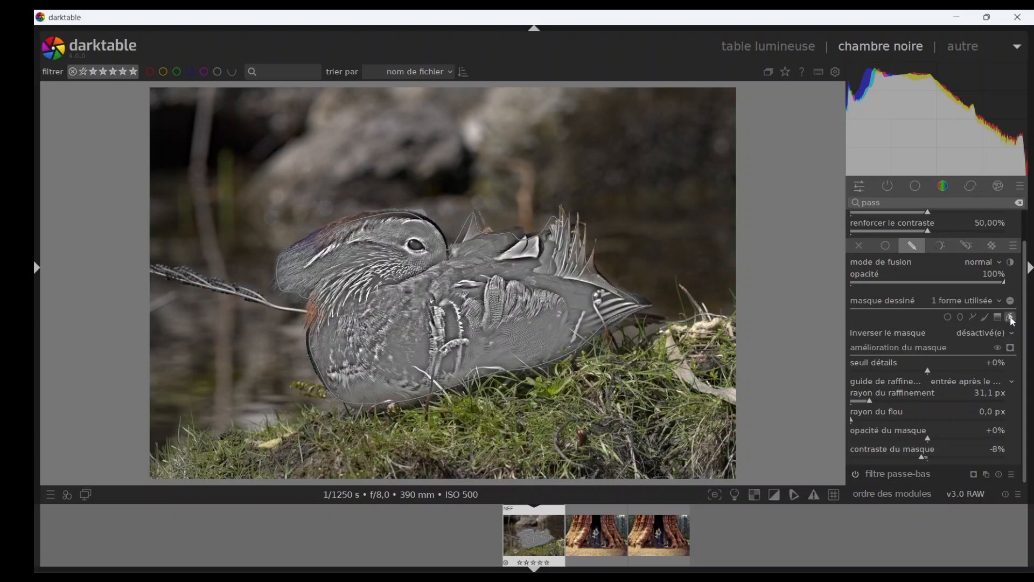
click(1011, 319)
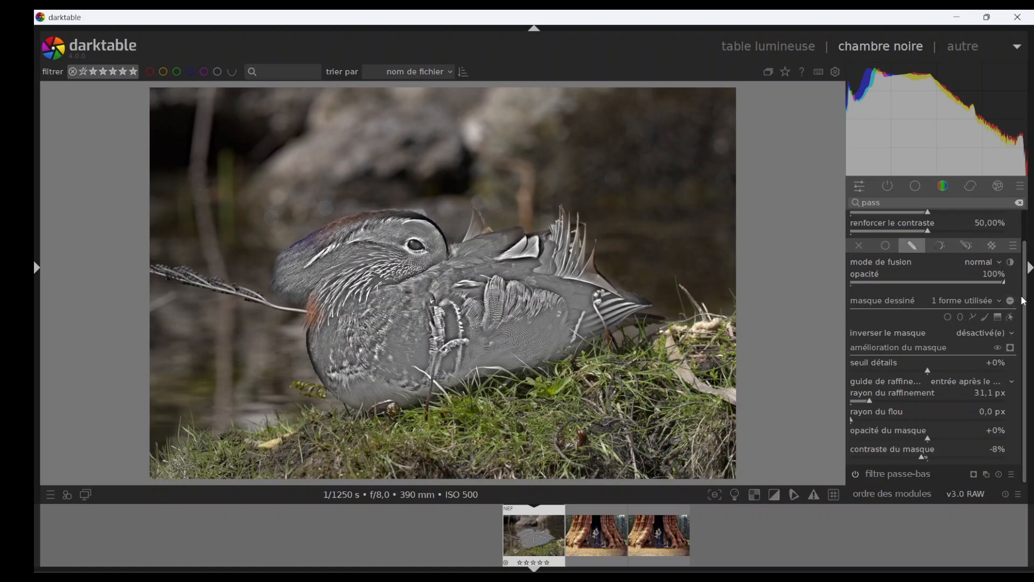
Set the filtre passe-haut blend mode to lumière douce and compare the image with the module off and on.
scroll(1023, 300, up, 2)
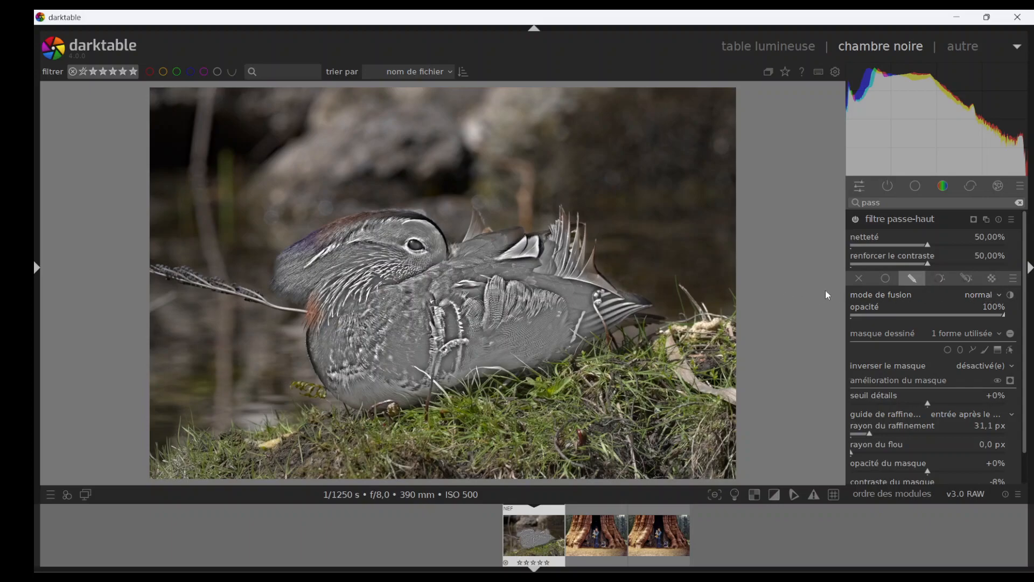
click(998, 295)
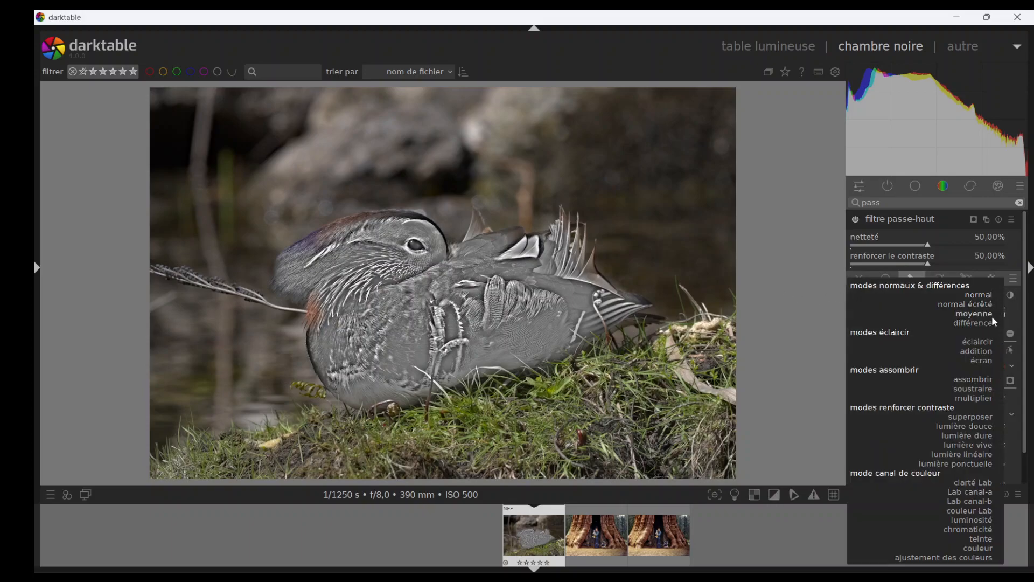
click(981, 428)
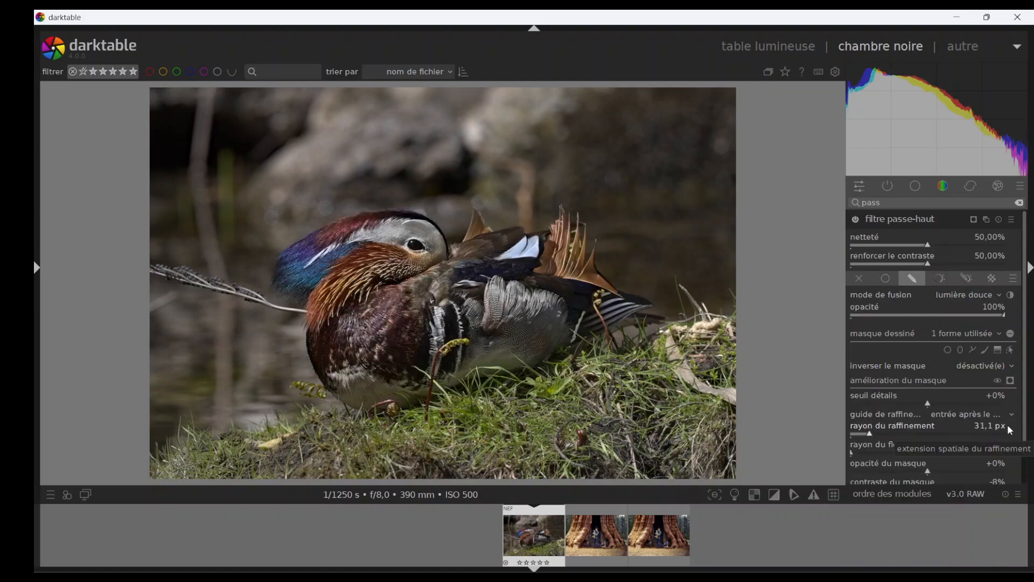
click(855, 220)
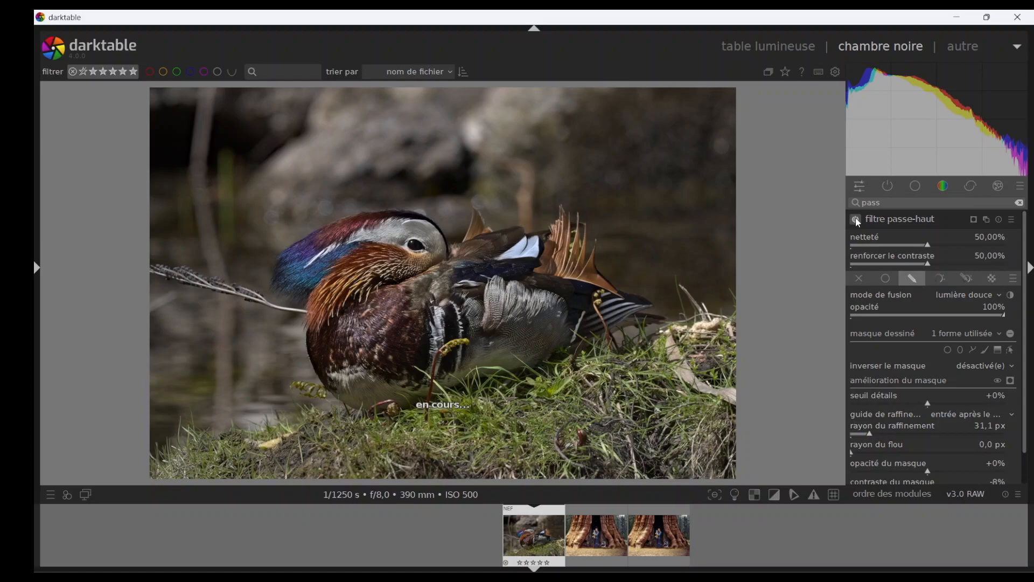
click(855, 220)
click(856, 220)
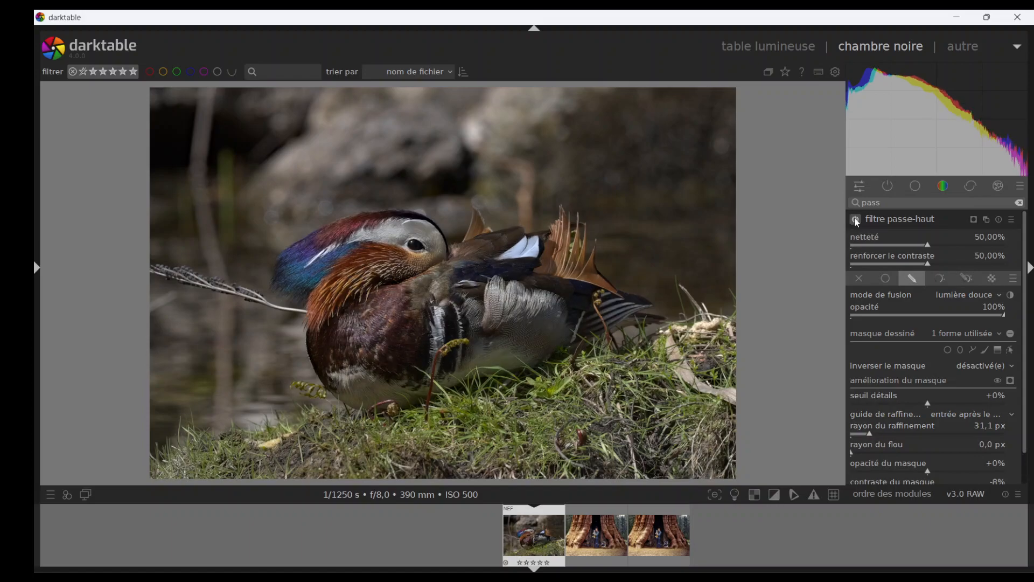
click(855, 220)
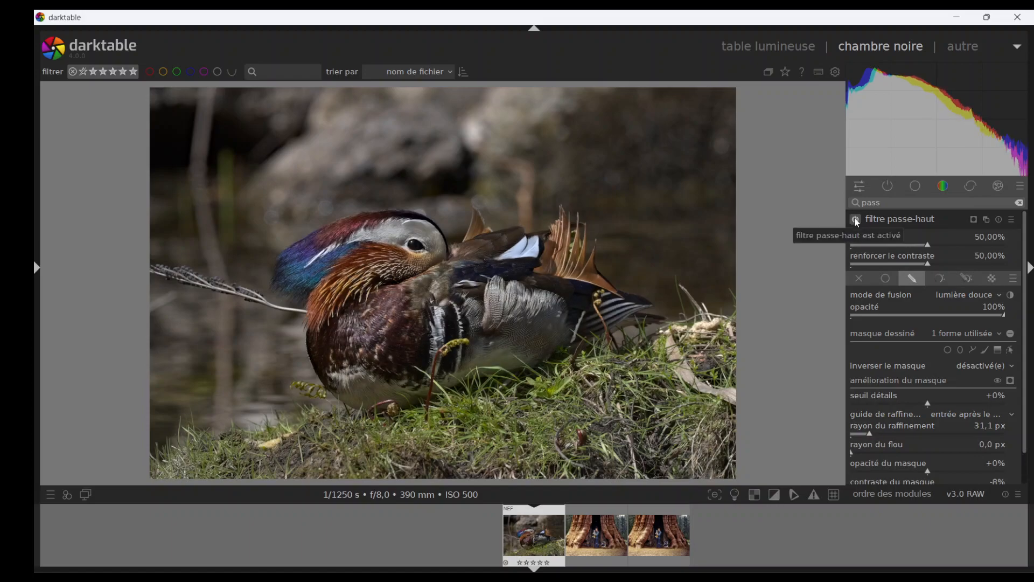
Try filtre passe-haut opacité values of 30% and 42%, toggling the module to compare the effect.
right_click(910, 314)
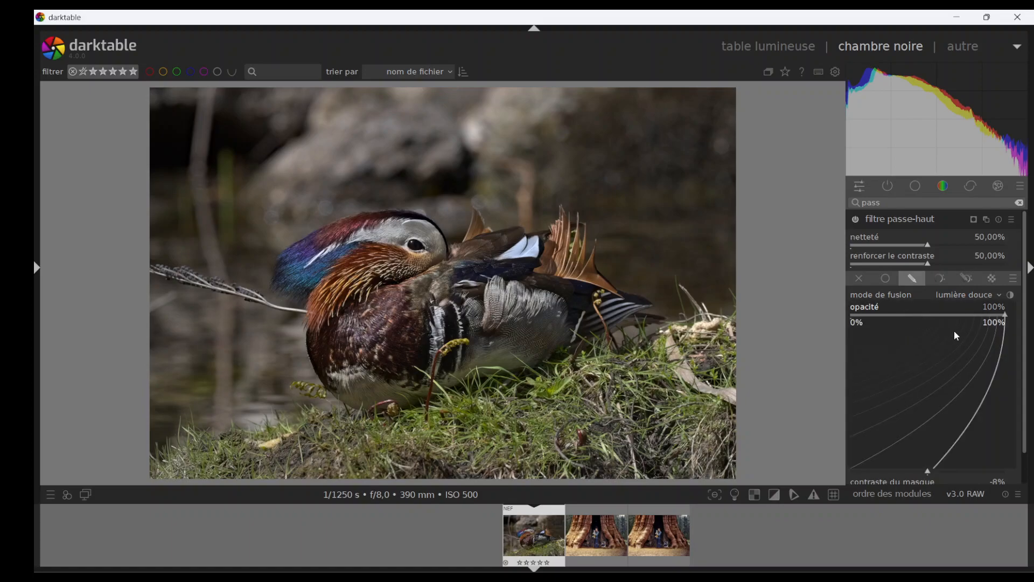
text(30)
key(Return)
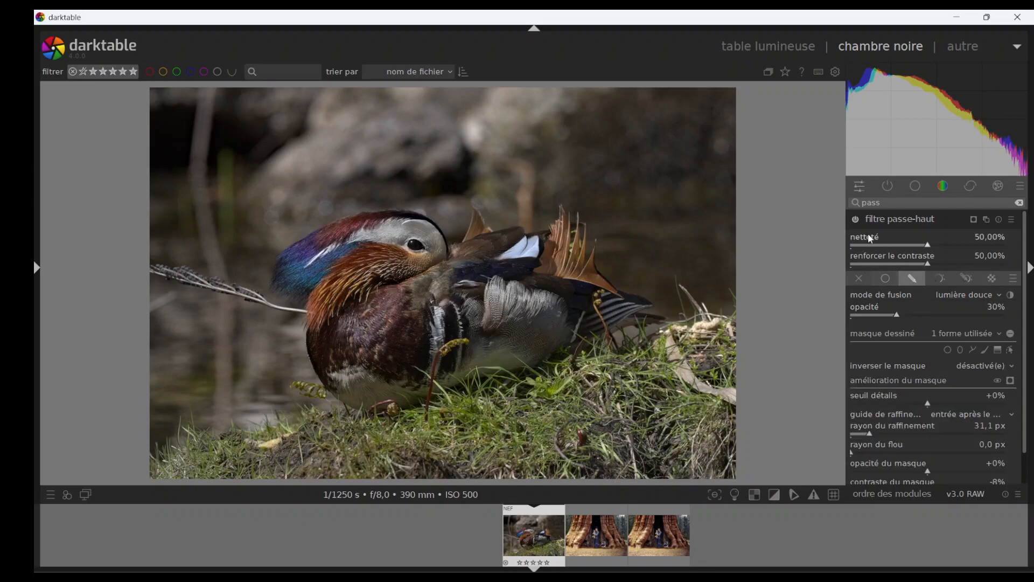
click(856, 219)
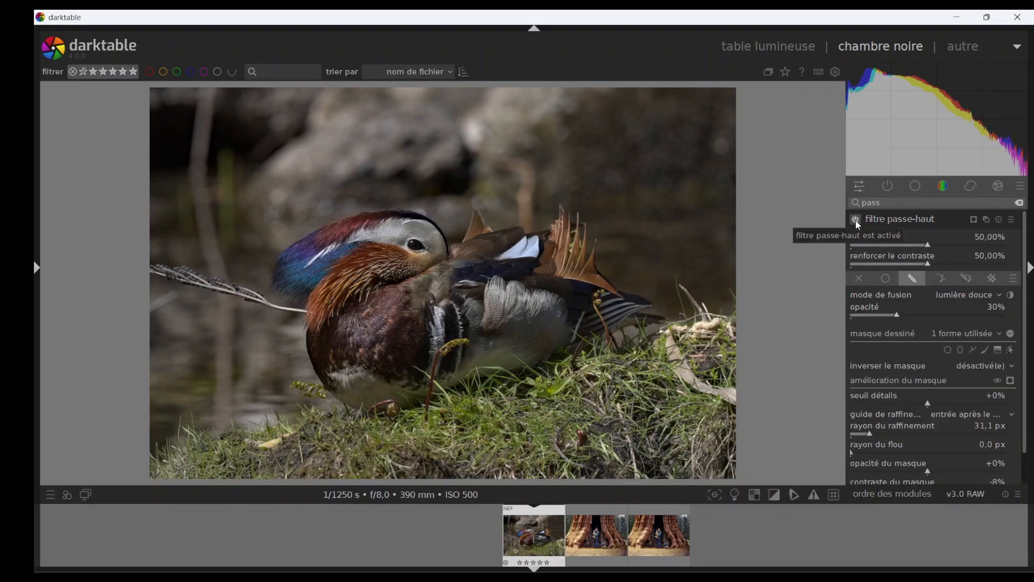
click(915, 314)
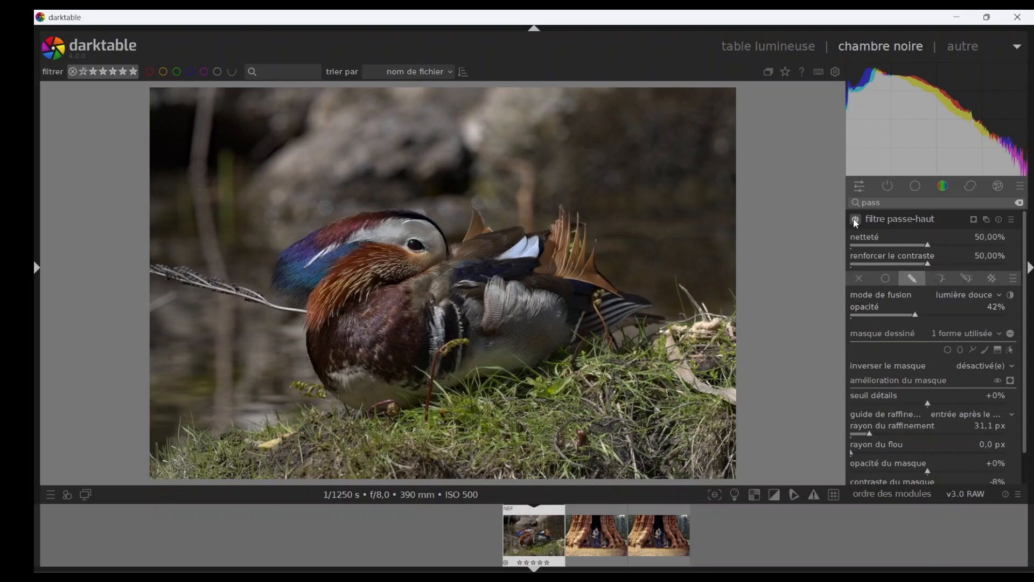
Set the filtre passe-haut opacité to 45%.
right_click(916, 315)
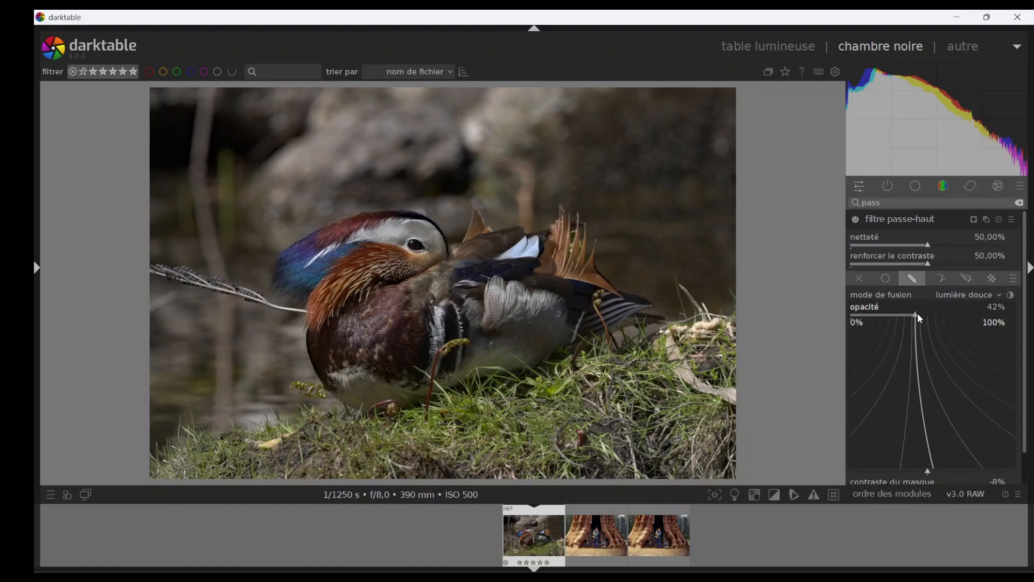
text(45)
key(Return)
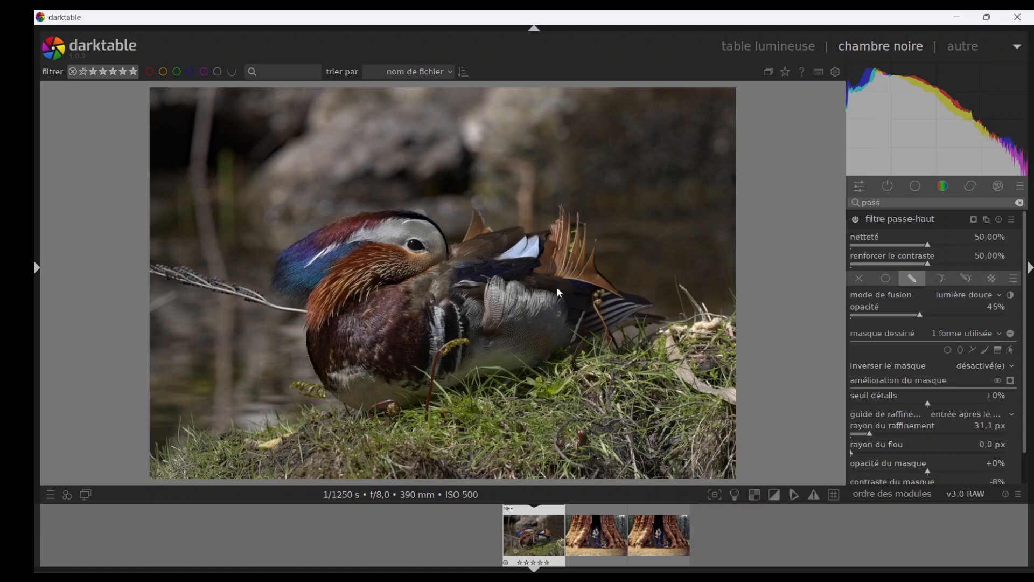
Examine the duck's feather detail up close and in full view with filtre passe-haut on and off.
scroll(555, 296, up, 3)
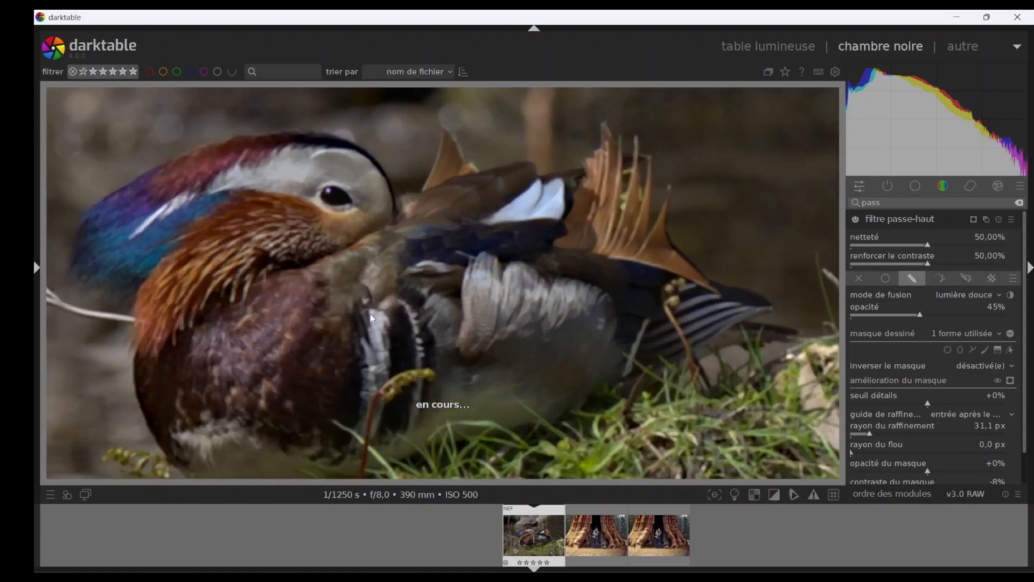
scroll(487, 283, up, 4)
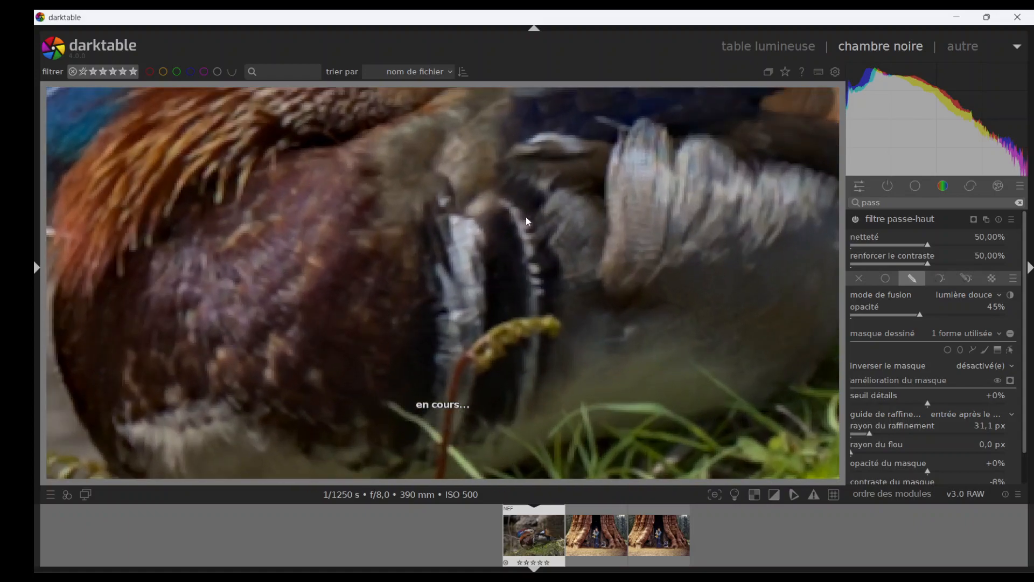
drag(526, 221, 510, 346)
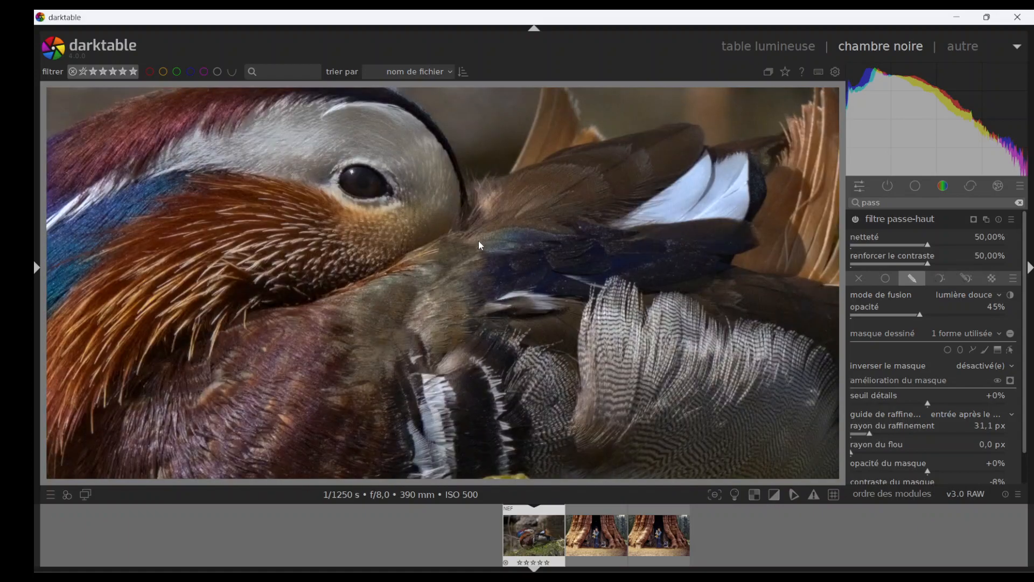
click(857, 219)
scroll(640, 278, down, 3)
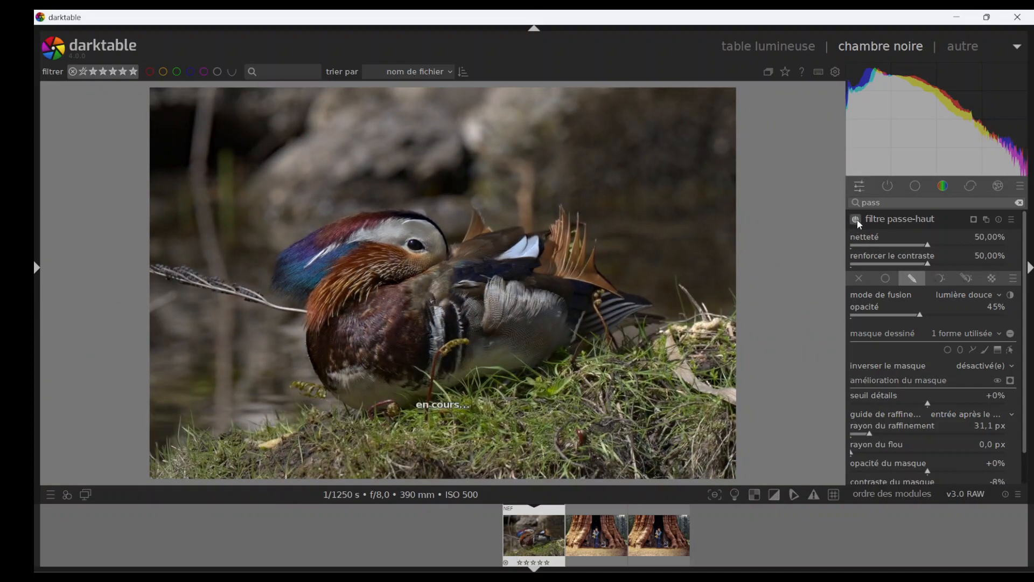
click(856, 219)
click(856, 218)
scroll(615, 274, up, 3)
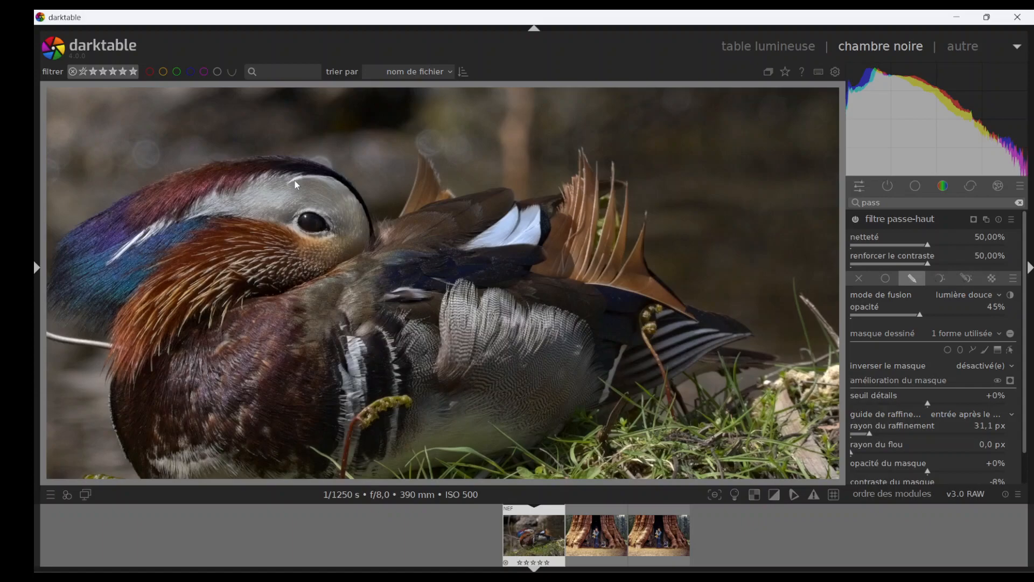
Collapse filtre passe-haut and compare the whole image with the filter off and on.
click(914, 220)
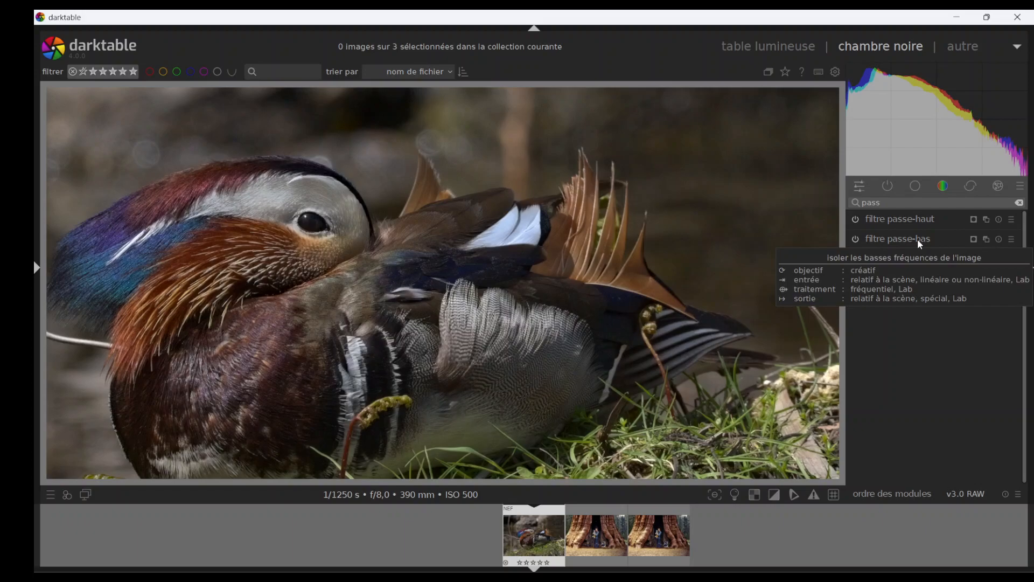
scroll(358, 296, down, 3)
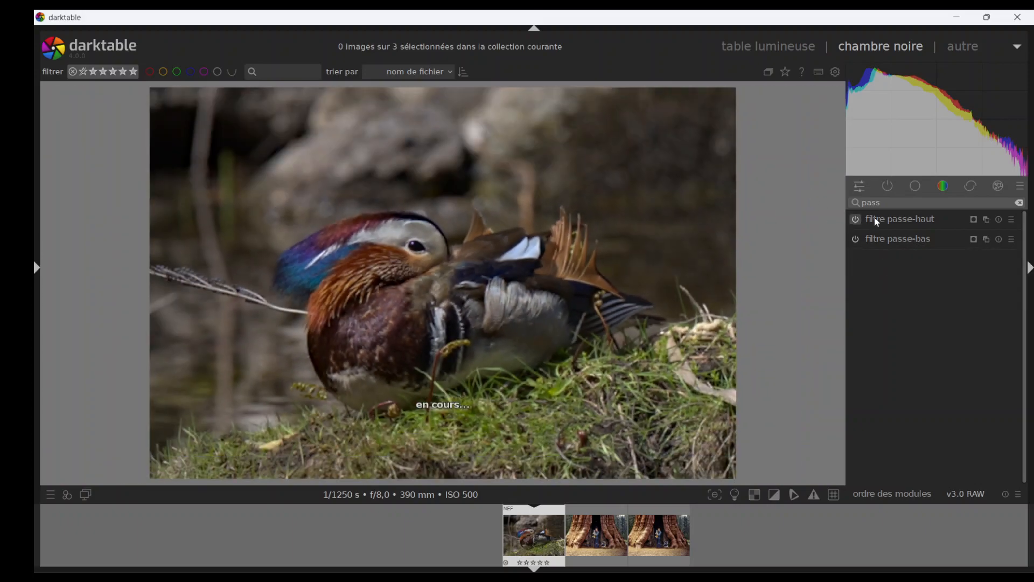
click(891, 219)
click(892, 219)
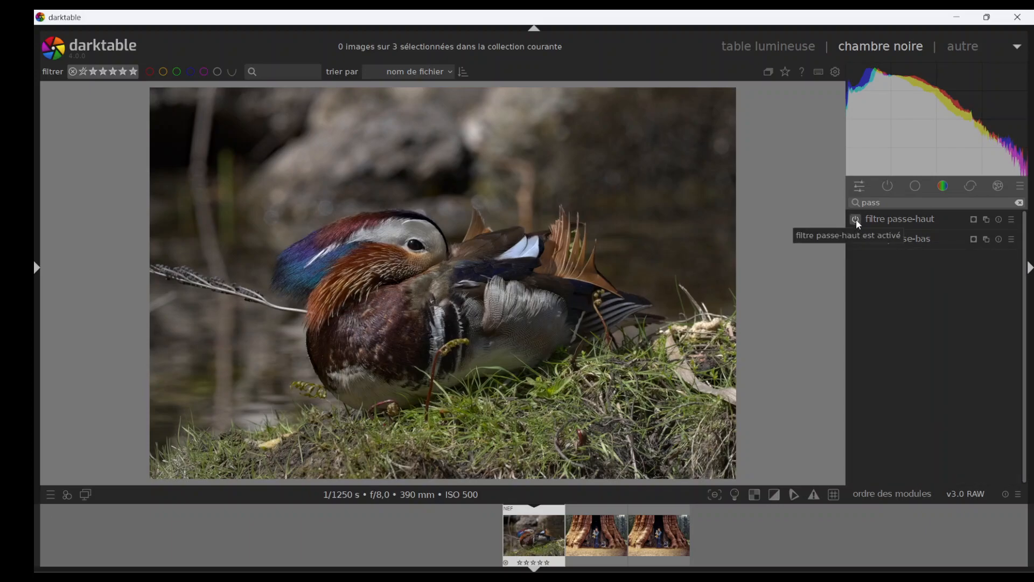
Add a new instance of the exposition module from the basic modules group.
click(916, 188)
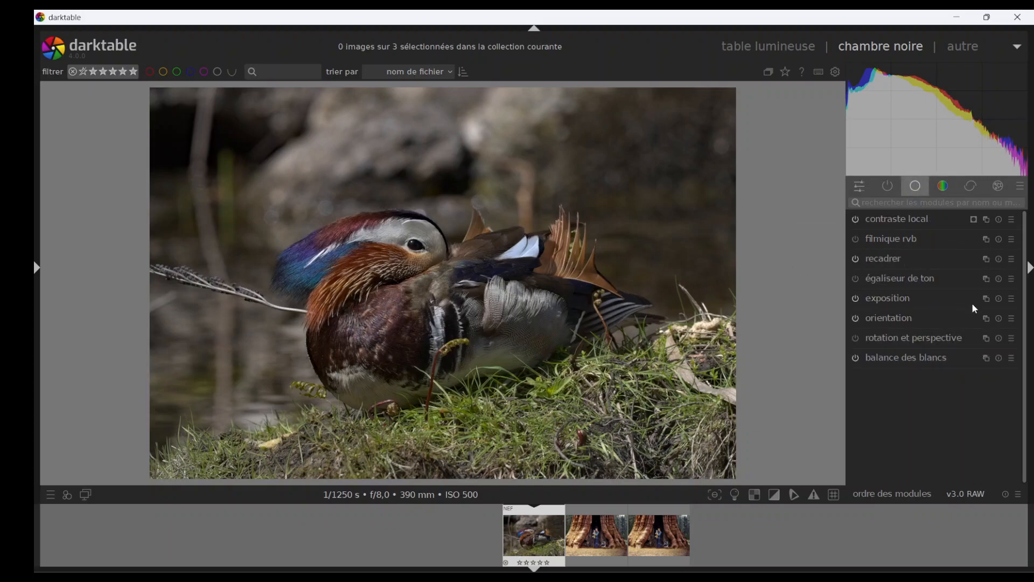
click(912, 189)
click(911, 190)
click(986, 299)
click(988, 299)
click(989, 299)
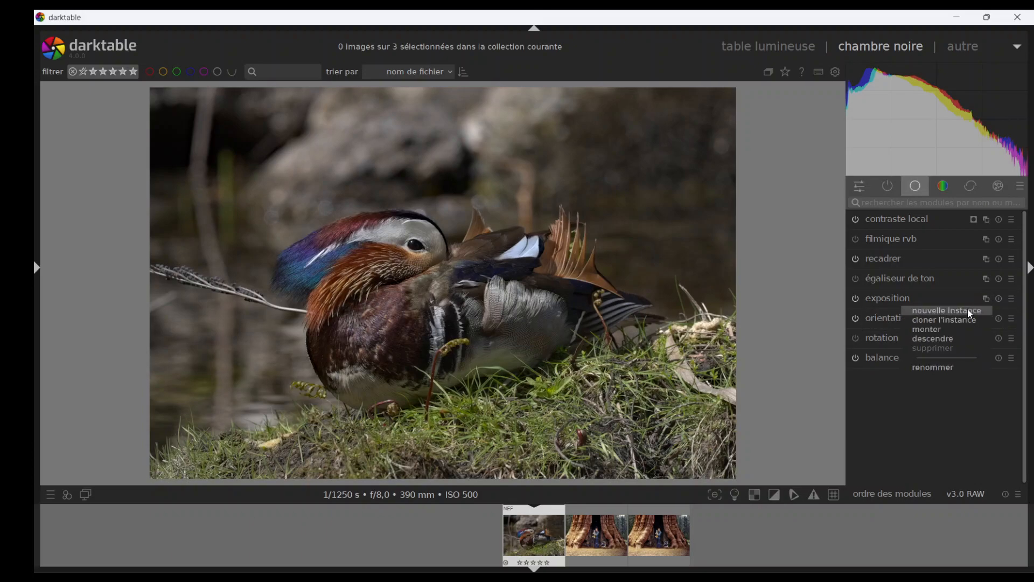
click(968, 312)
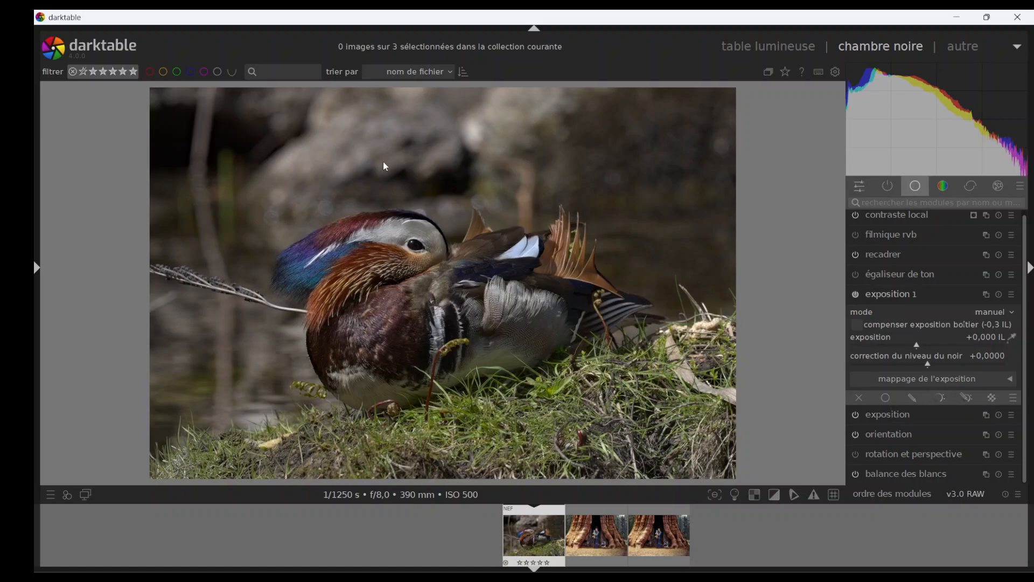
With the image shown at small size, draw a closed path mask around the whole duck for exposition 1.
click(37, 267)
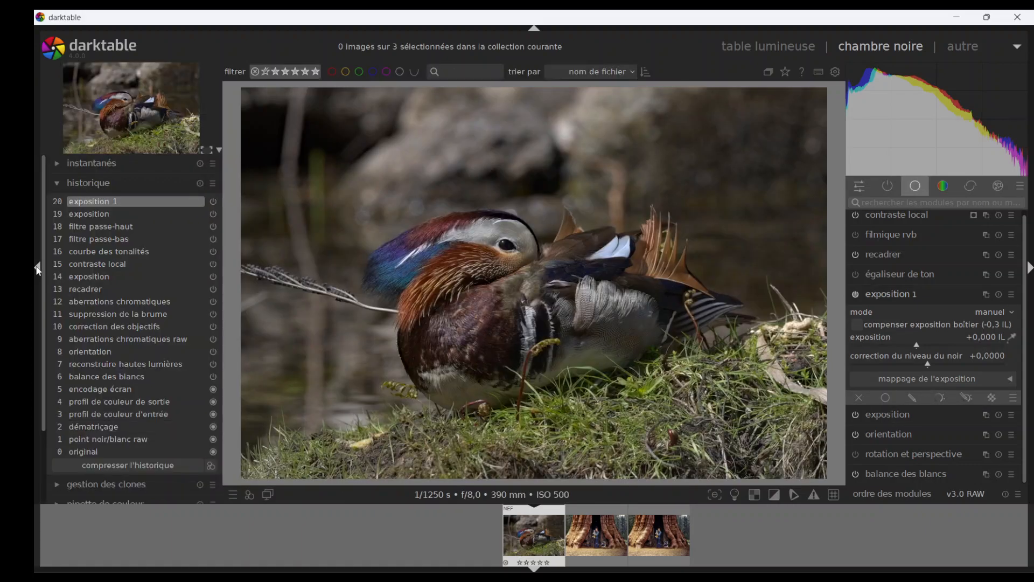
click(218, 150)
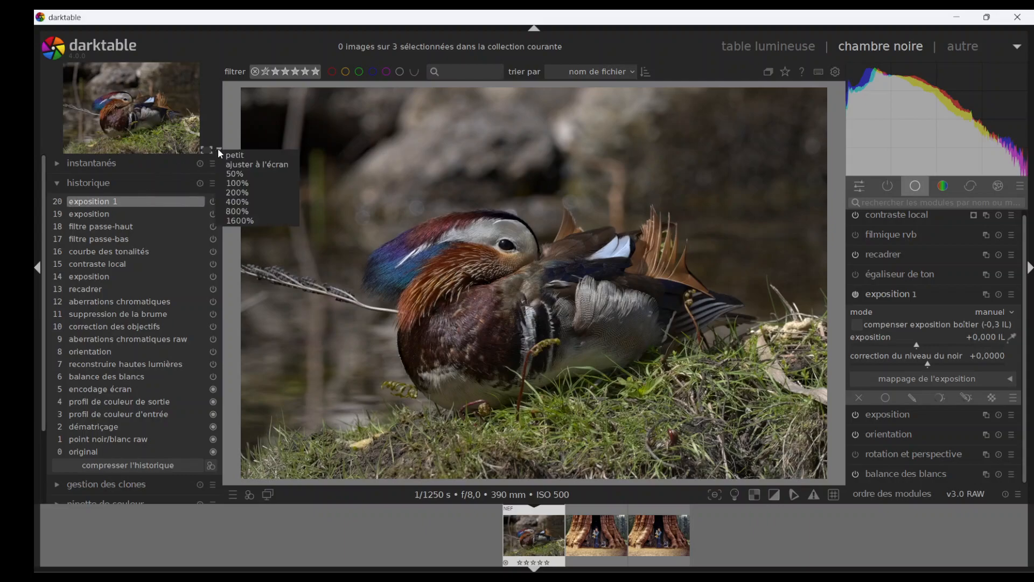
click(225, 157)
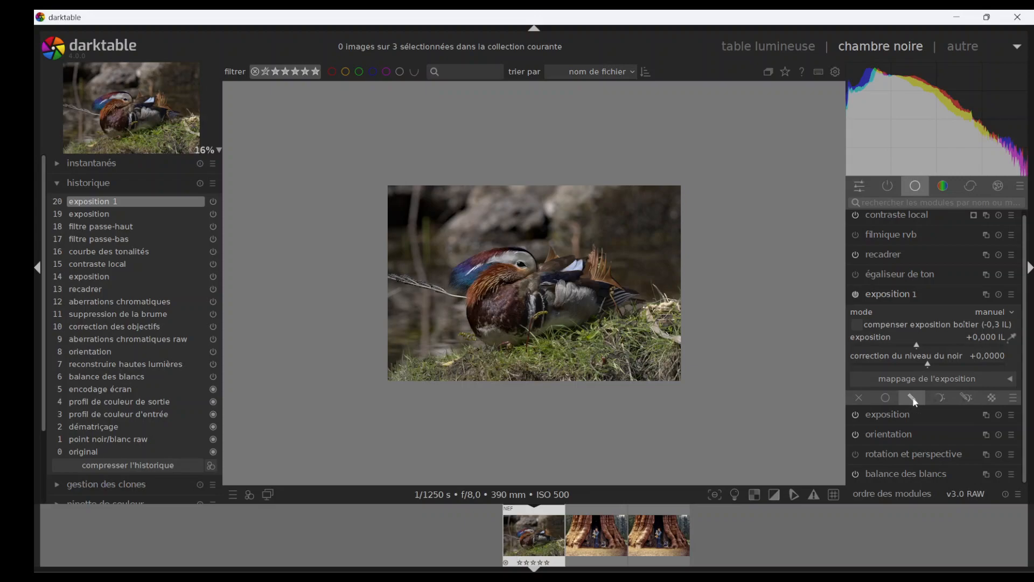
click(912, 398)
click(973, 413)
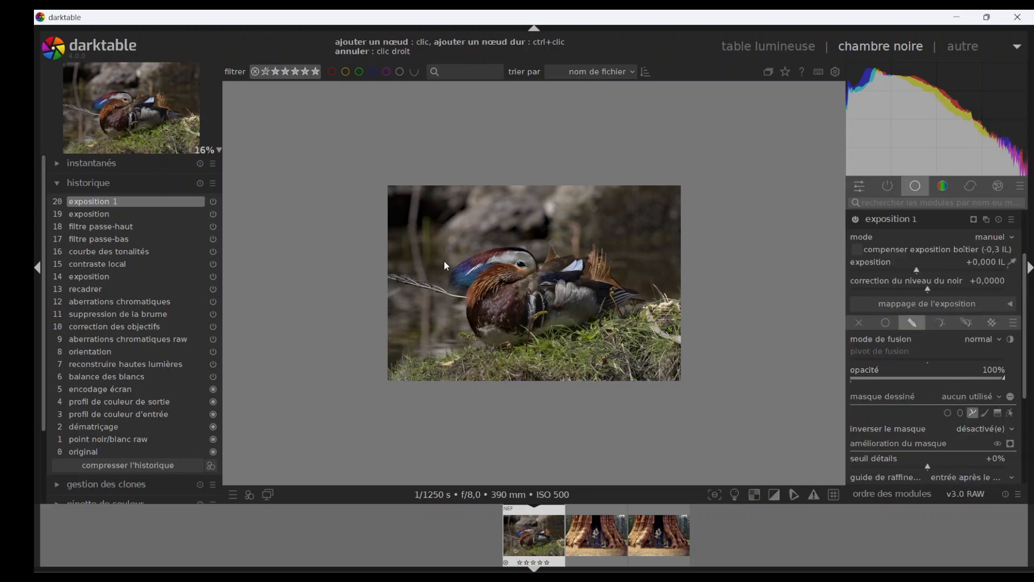
click(541, 229)
click(663, 280)
click(712, 296)
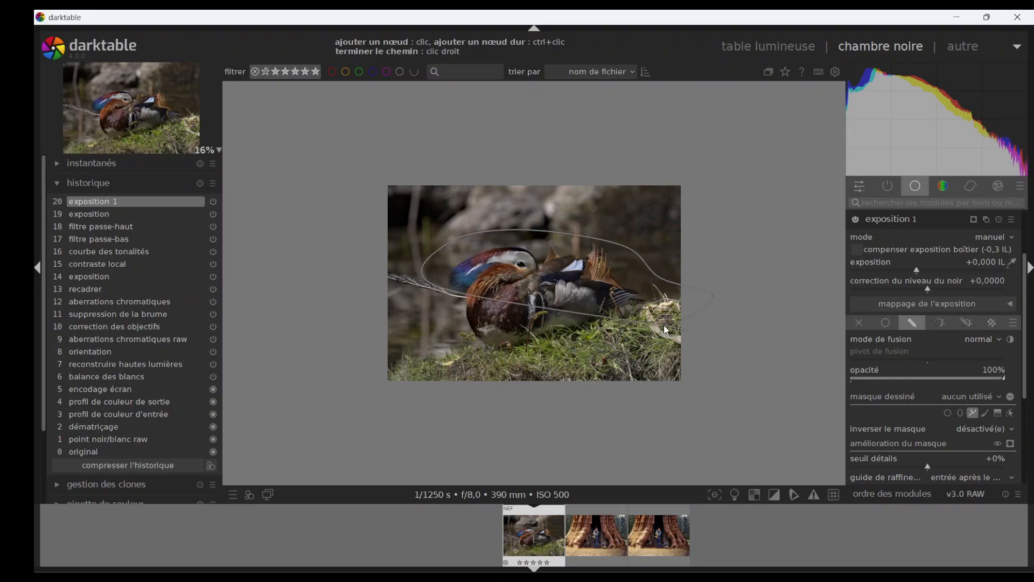
click(470, 358)
right_click(520, 308)
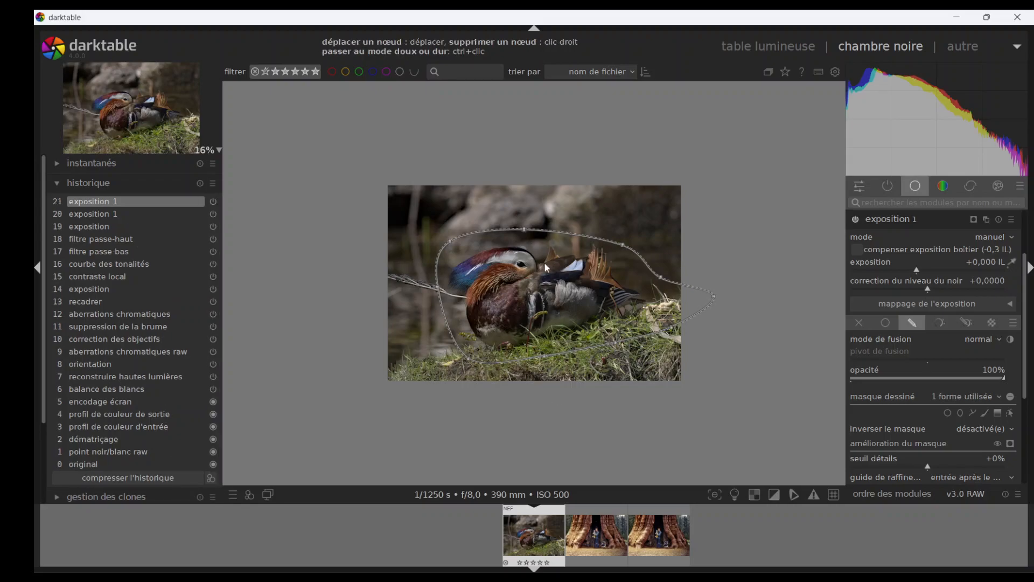
Display the exposition 1 mask and widen the path's feathering until it fades out near the image edges.
click(1010, 445)
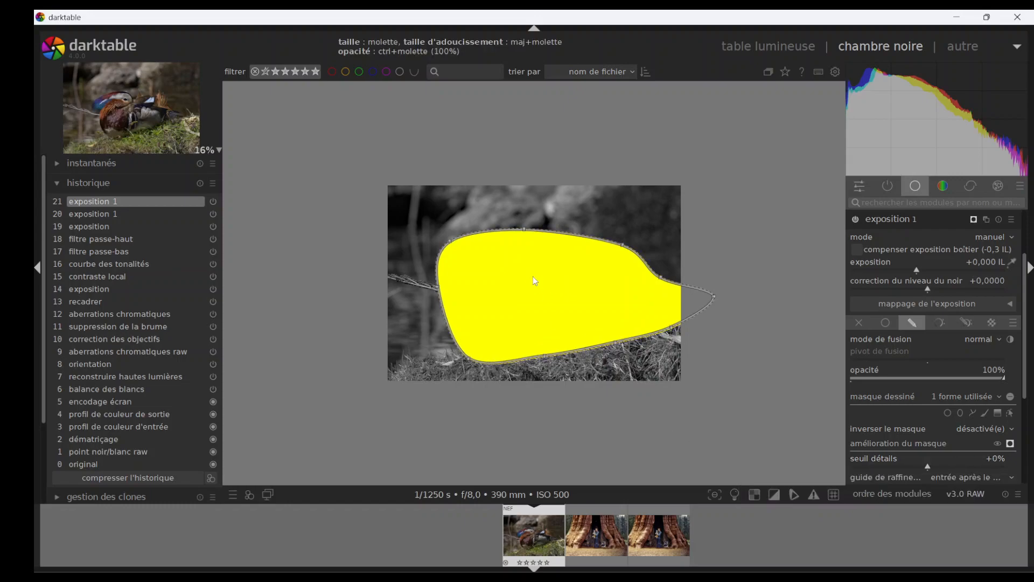
shift+scroll(530, 287, down, 1)
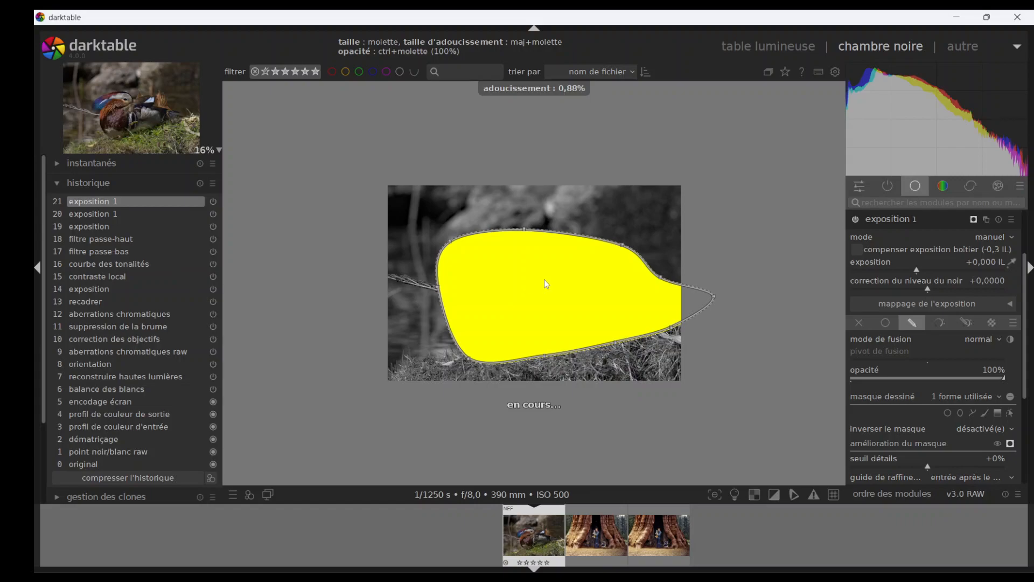
shift+scroll(544, 286, up, 3)
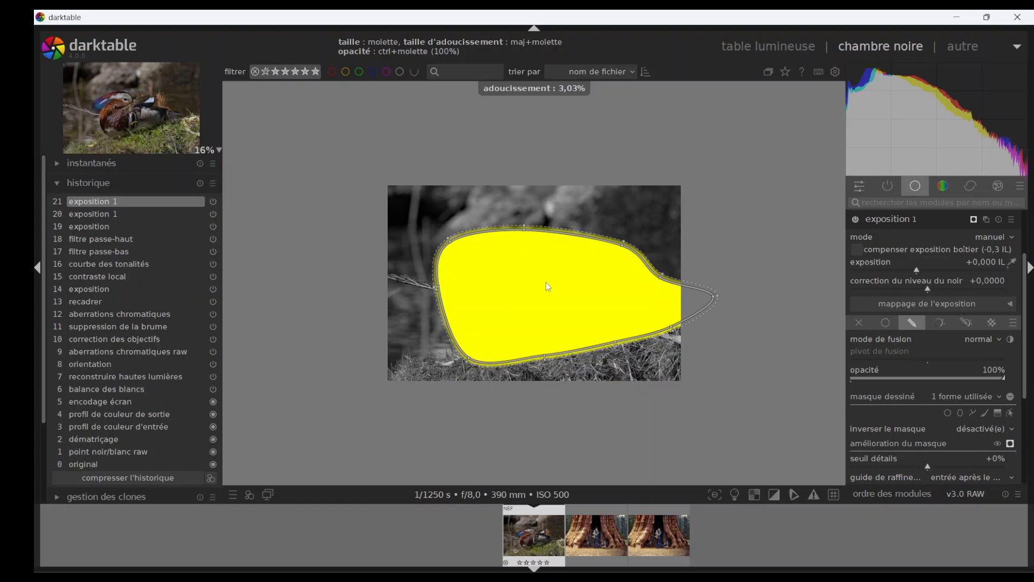
shift+scroll(544, 282, up, 2)
shift+scroll(544, 281, up, 2)
shift+scroll(544, 282, up, 3)
shift+scroll(545, 282, down, 2)
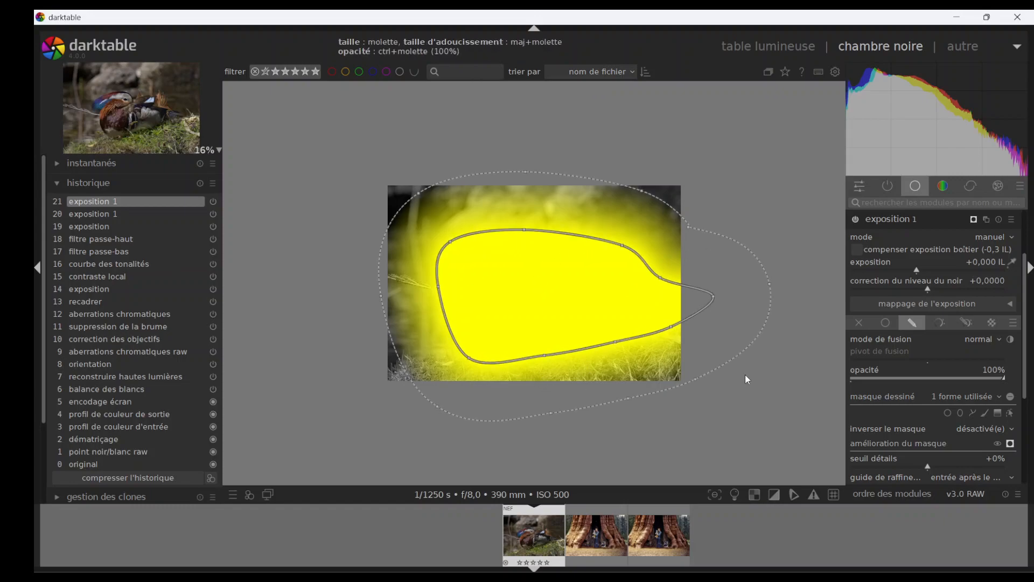
Invert the polarity of the exposition 1 drawn mask to target the background and shrink its path to about 97%.
click(1010, 396)
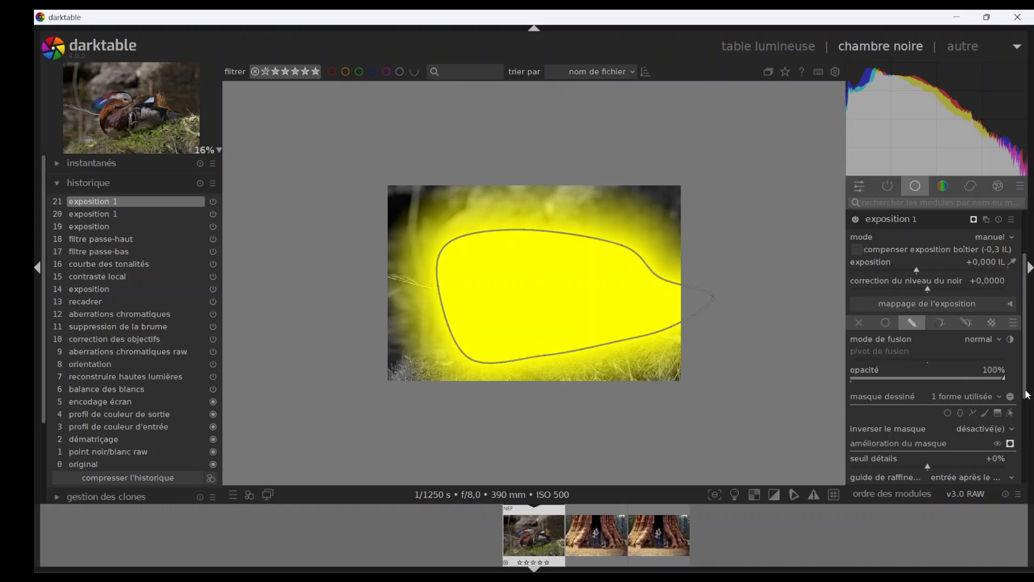
click(1011, 396)
click(1011, 396)
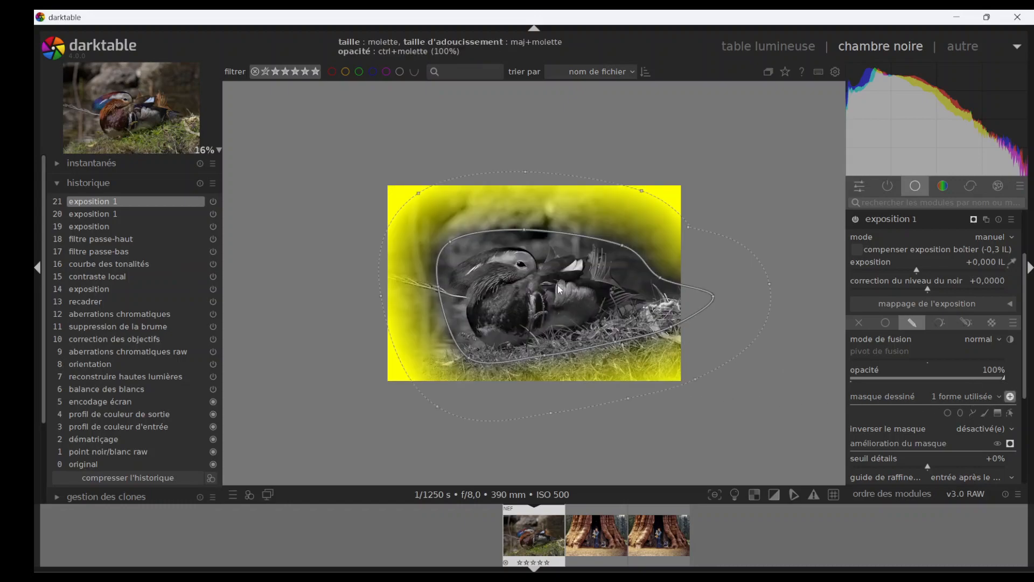
scroll(554, 285, down, 3)
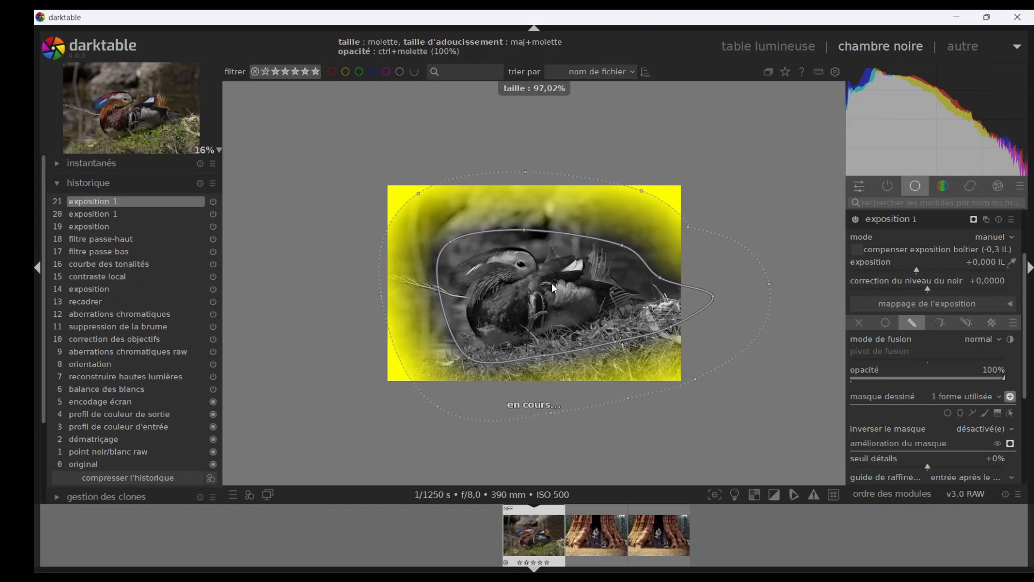
drag(552, 286, 543, 286)
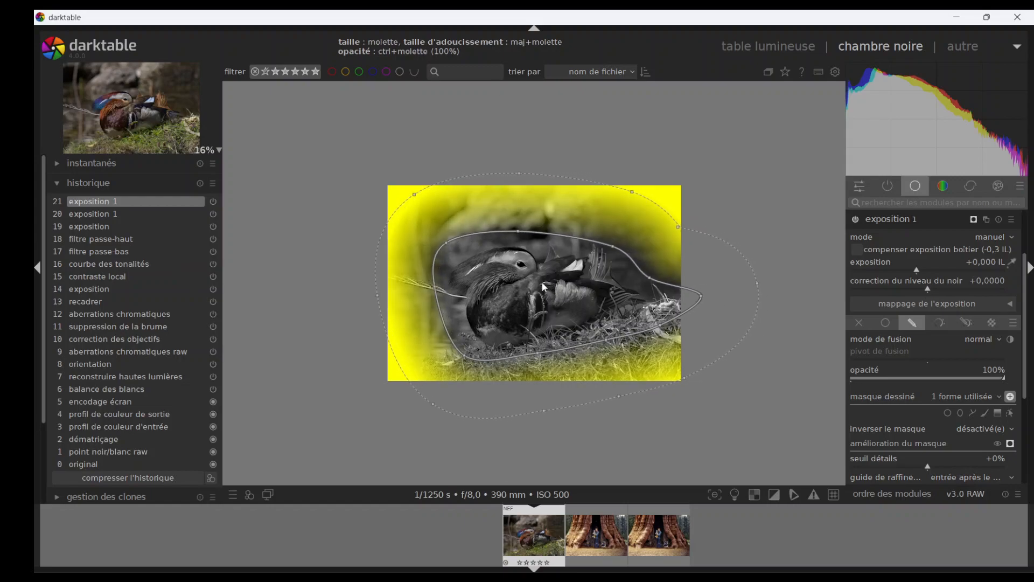
click(1010, 443)
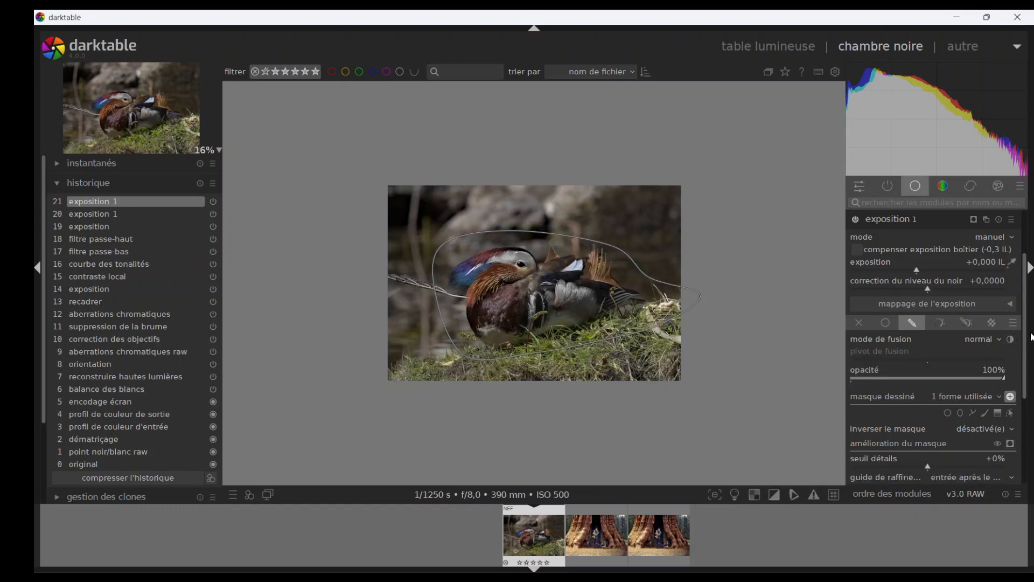
click(1010, 413)
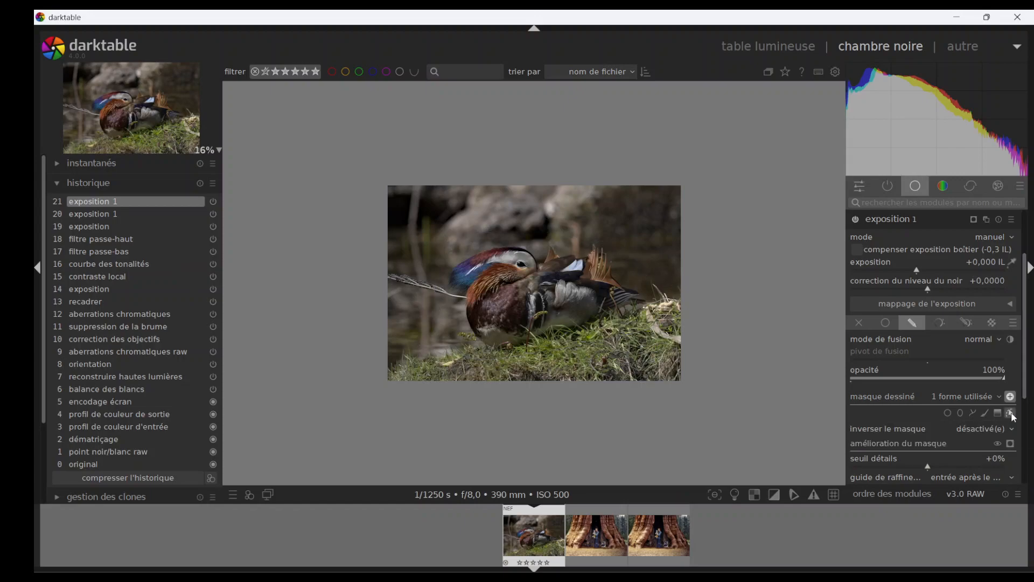
Try exposures of -0,949 IL and -0,596 IL on exposition 1, toggling the module to compare the darkened background.
scroll(347, 195, up, 3)
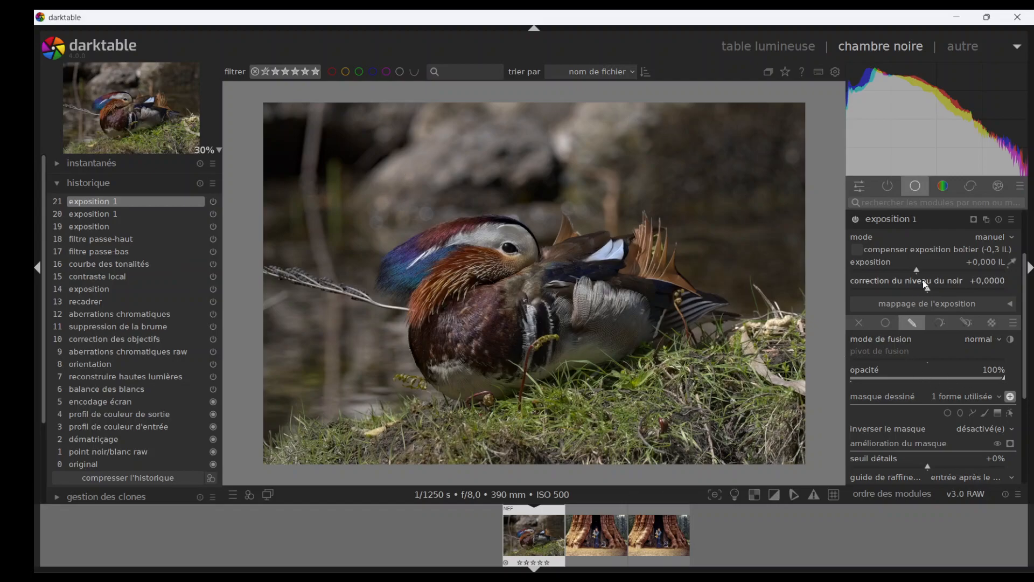
click(917, 270)
drag(917, 270, 894, 270)
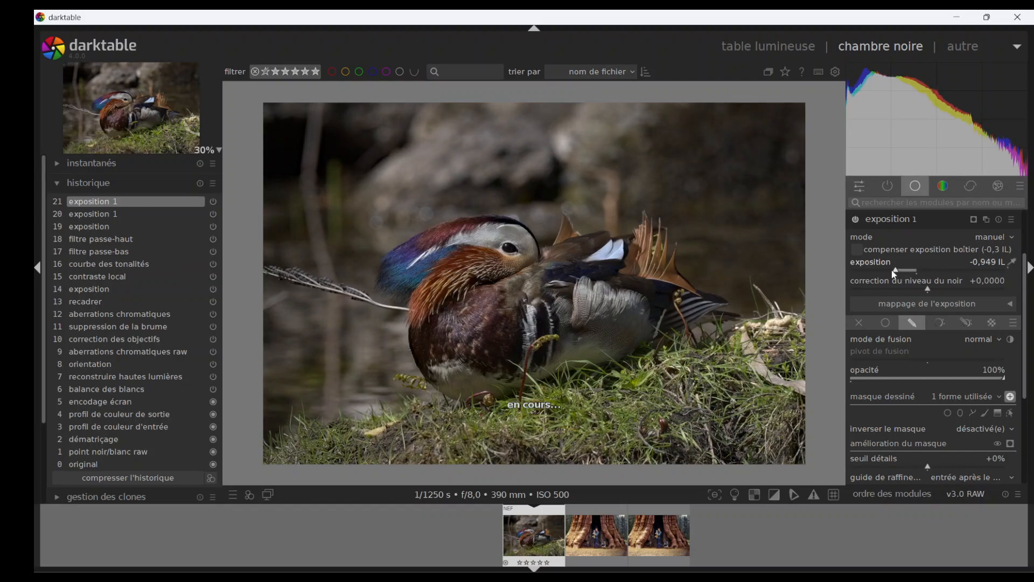
click(855, 219)
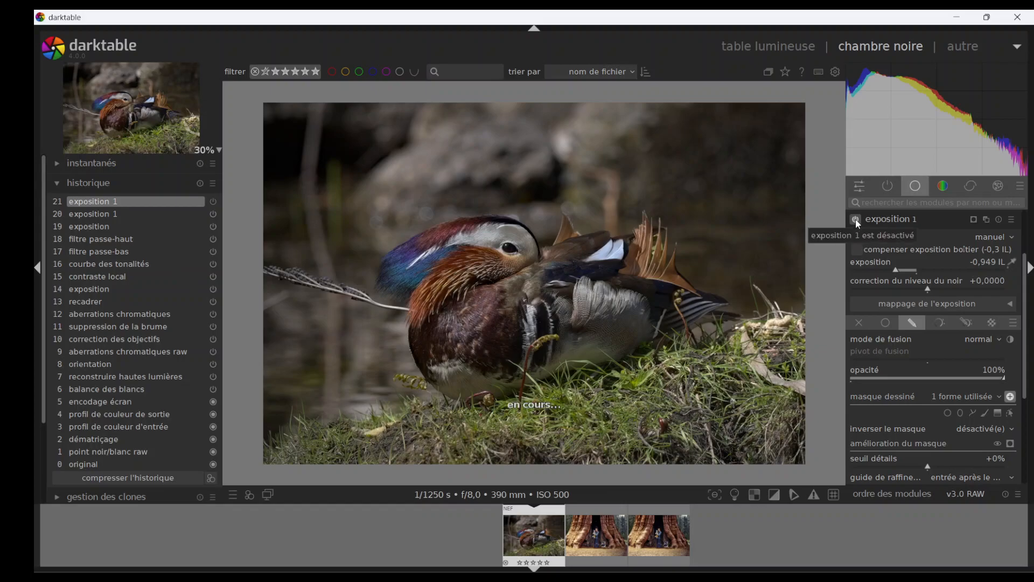
click(855, 218)
drag(895, 269, 903, 269)
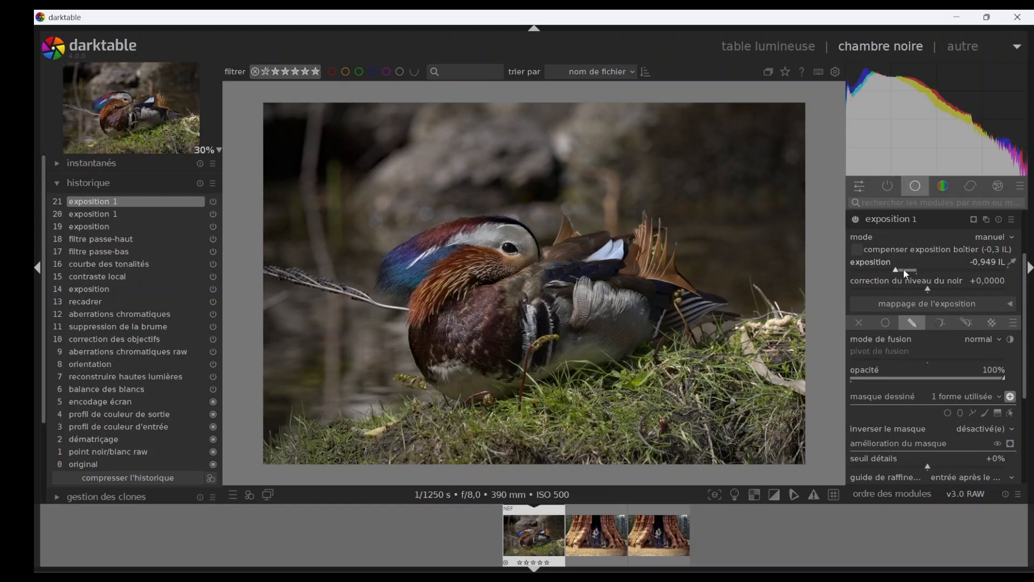
click(856, 218)
click(856, 219)
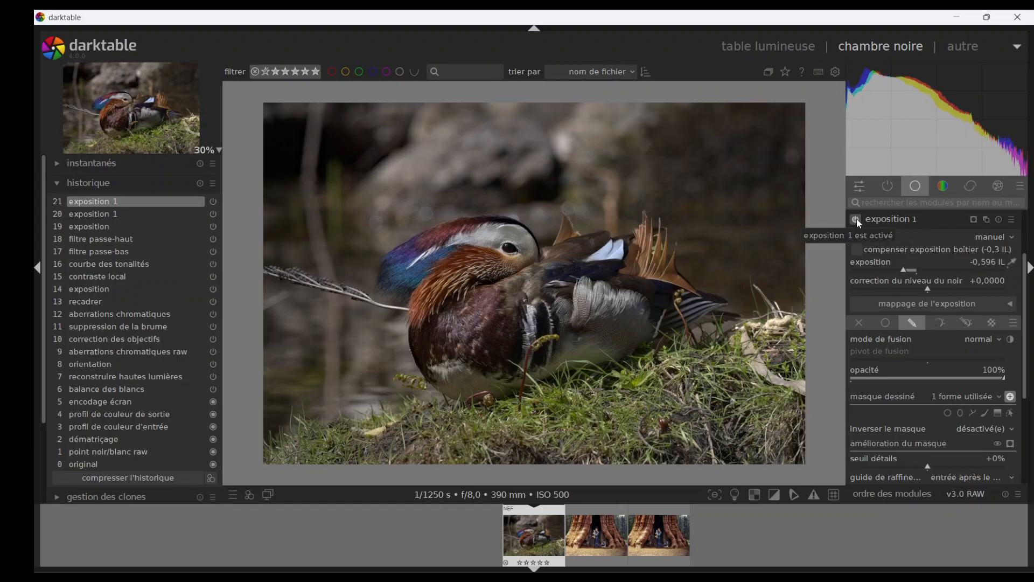
click(856, 218)
click(856, 218)
Set the exposition 1 exposure to -0,455 IL and compare the image with the module off and on.
drag(904, 270, 908, 273)
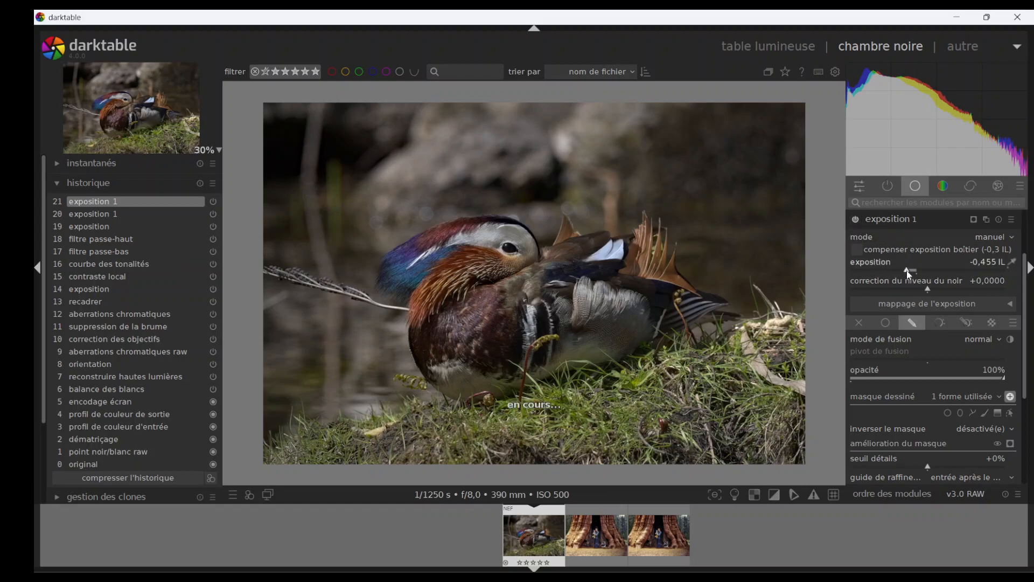
click(856, 219)
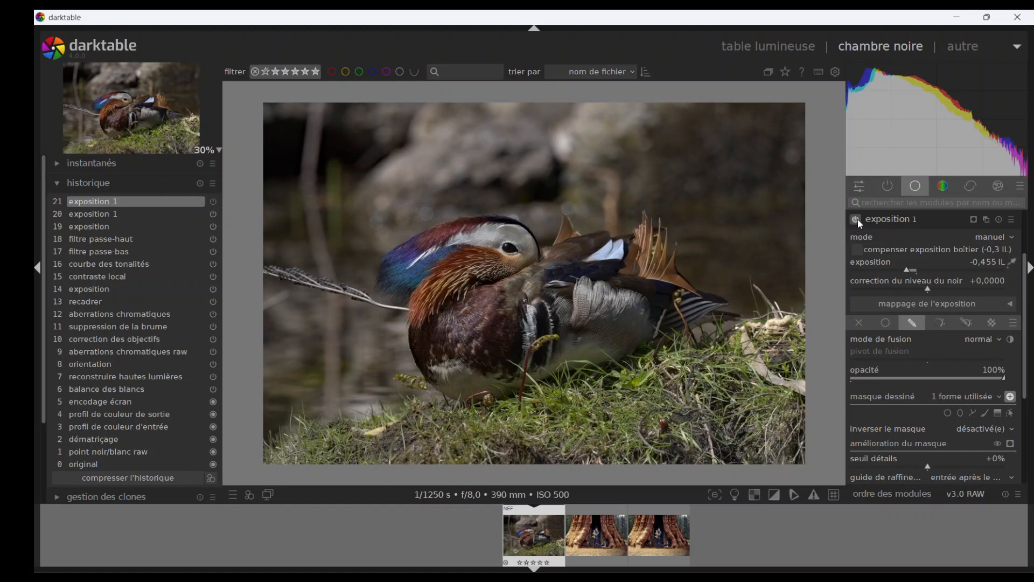
click(856, 219)
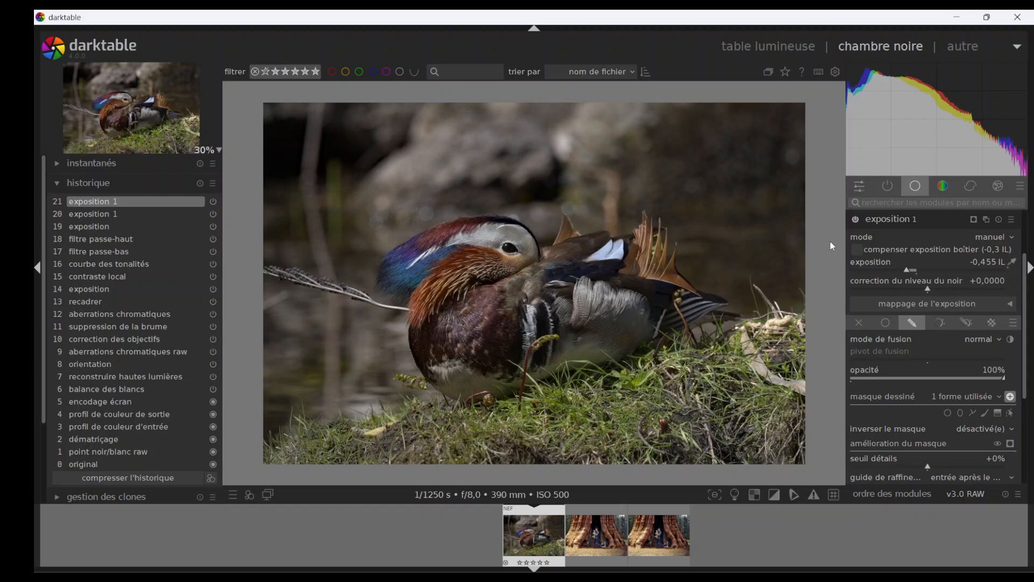
Open the retouche module with the twig beside the duck in close view and choose the clone algorithm.
click(971, 188)
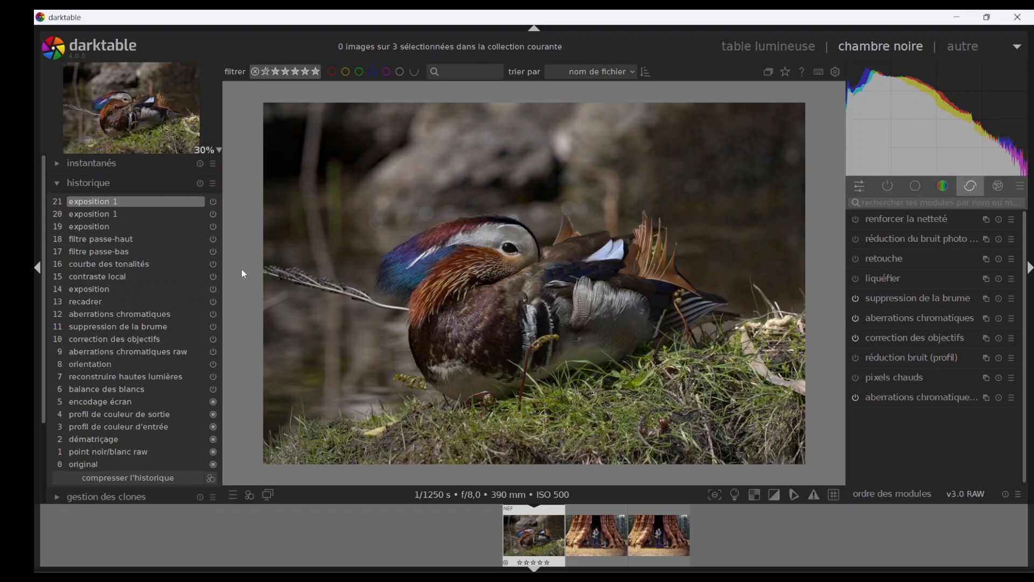
scroll(448, 322, up, 5)
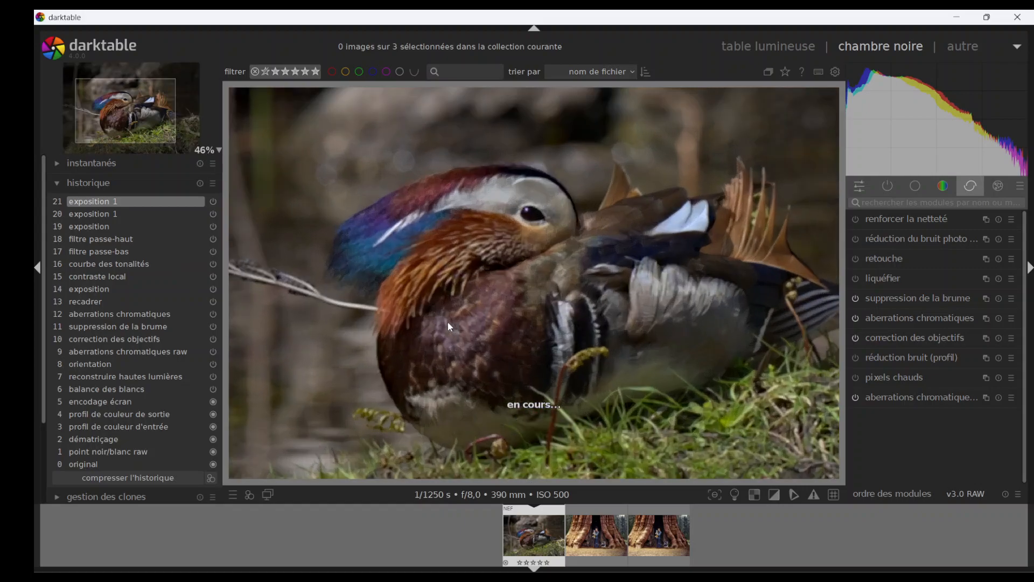
drag(330, 305, 602, 294)
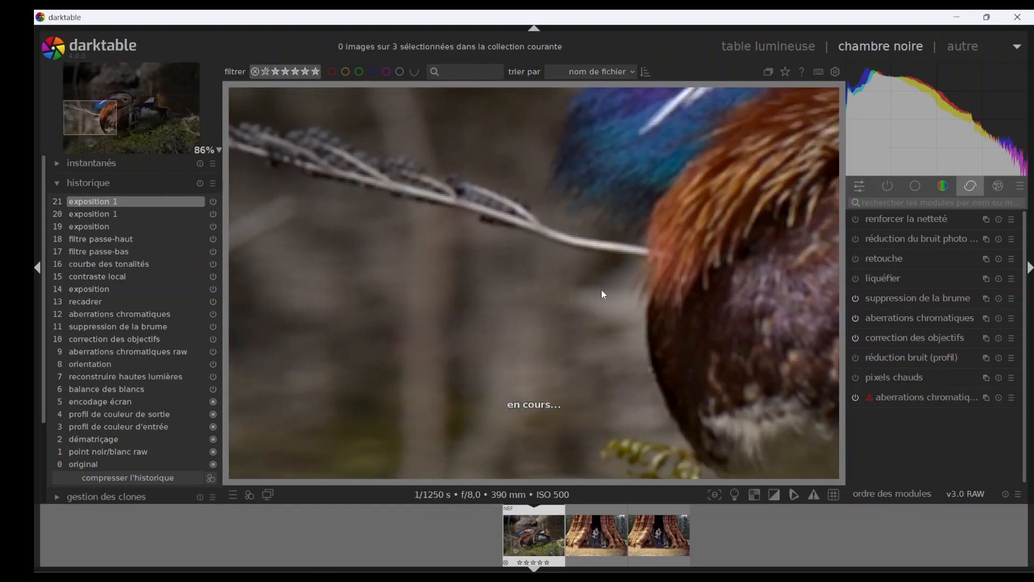
drag(570, 271, 571, 295)
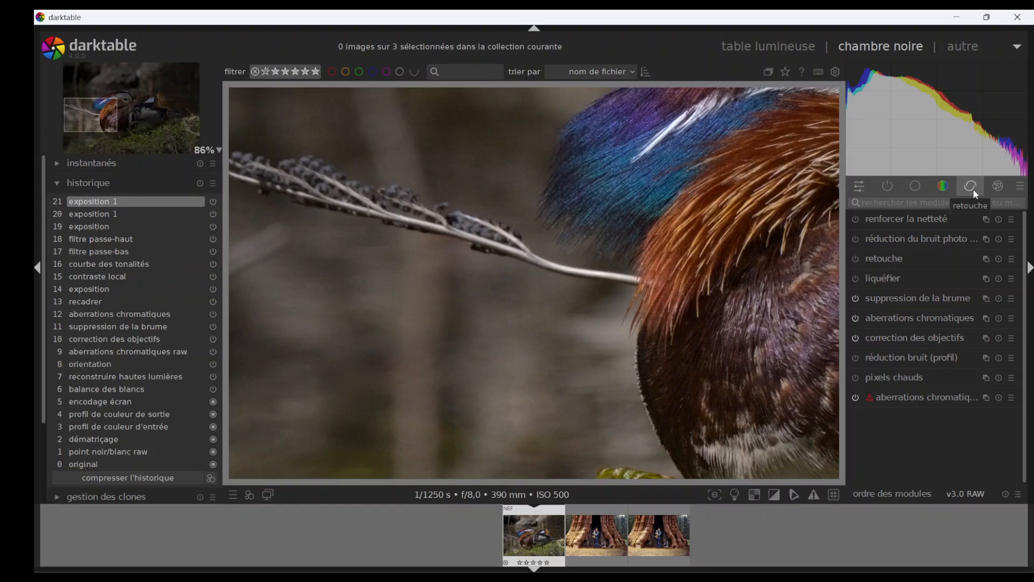
click(883, 258)
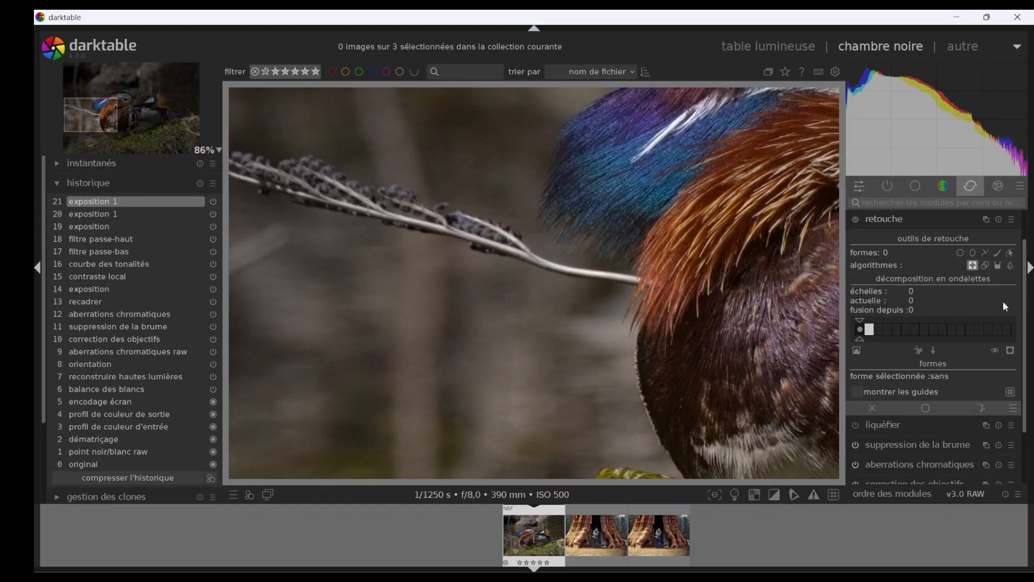
click(988, 267)
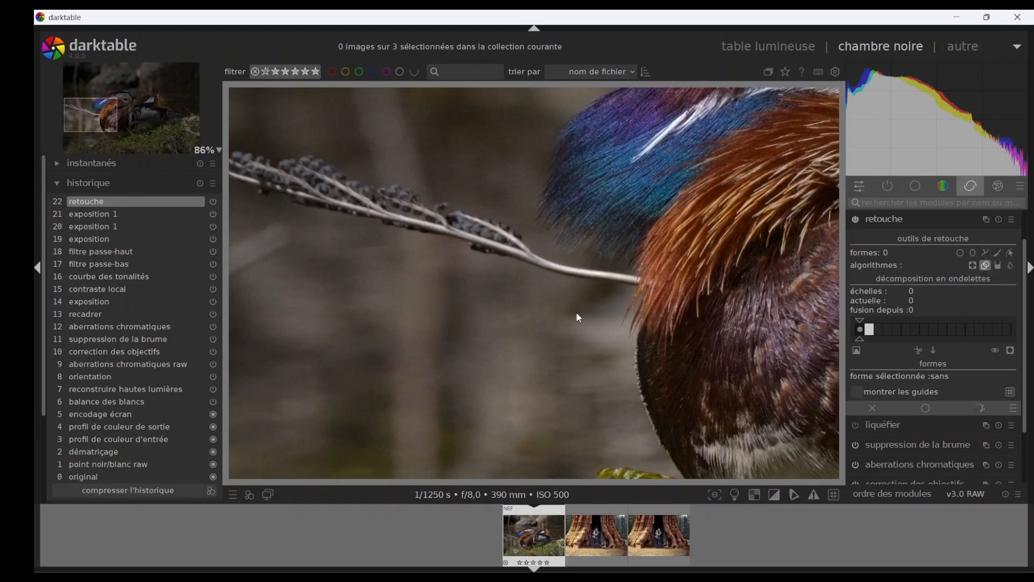
Draw a clone path over the bare twig section between the seed head and the duck, sourcing it from the background just below.
drag(535, 245, 564, 253)
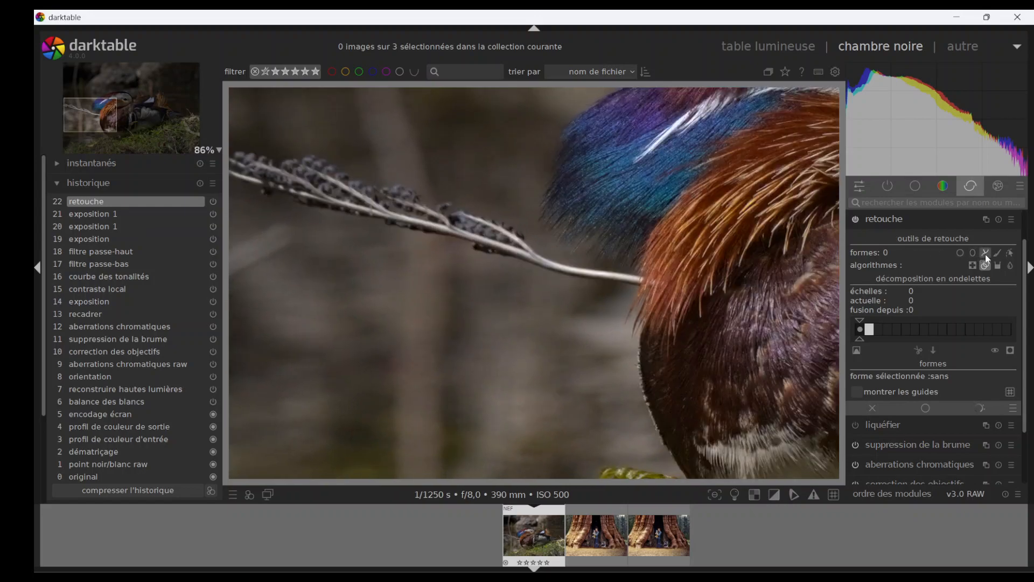
click(984, 253)
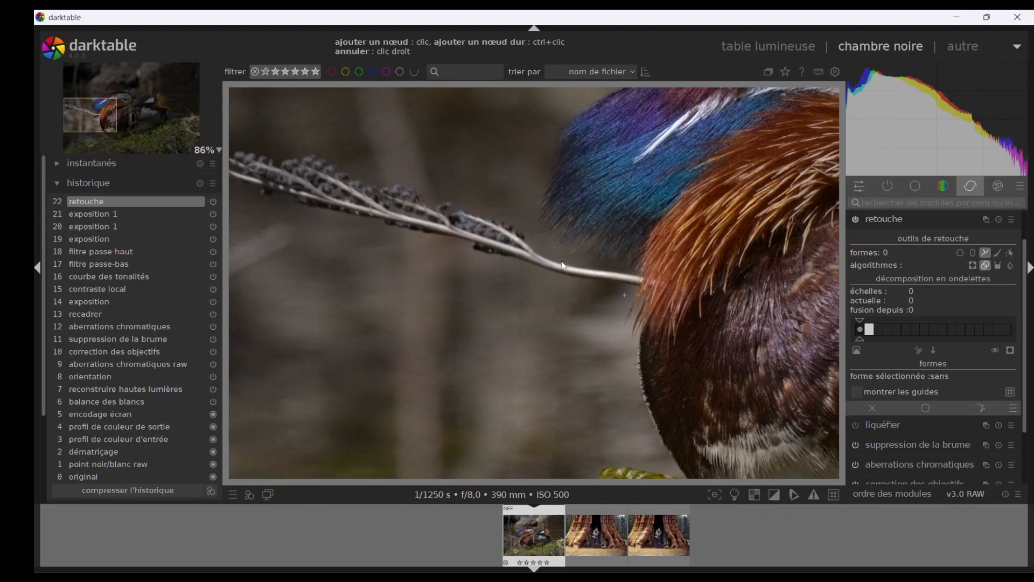
click(543, 249)
click(579, 278)
click(555, 275)
click(539, 272)
right_click(541, 271)
drag(599, 295, 531, 289)
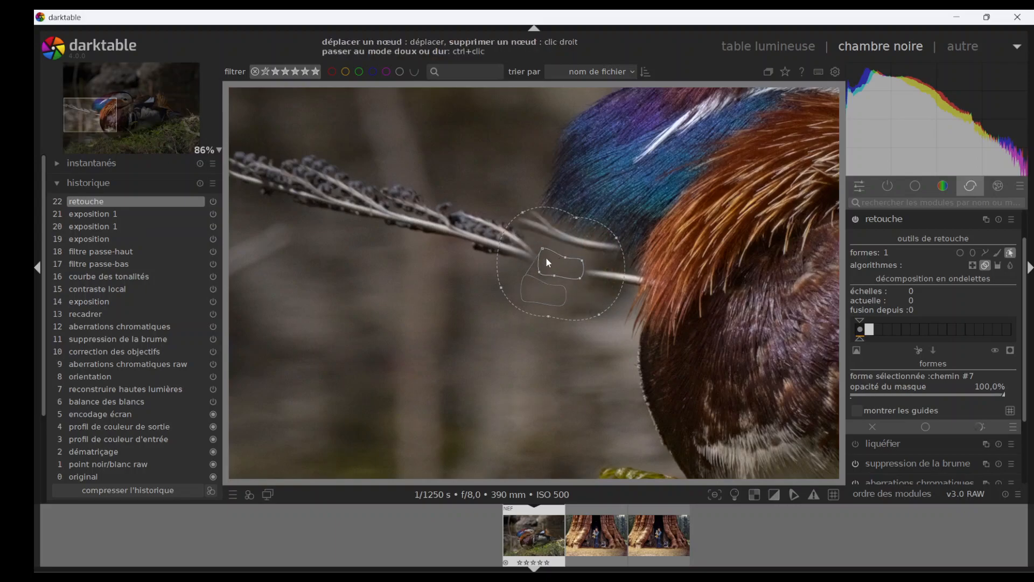
Reduce the feathering of the clone path so it hugs the shape closely, and hide the mask outlines.
shift+scroll(566, 266, down, 1)
shift+scroll(568, 271, down, 3)
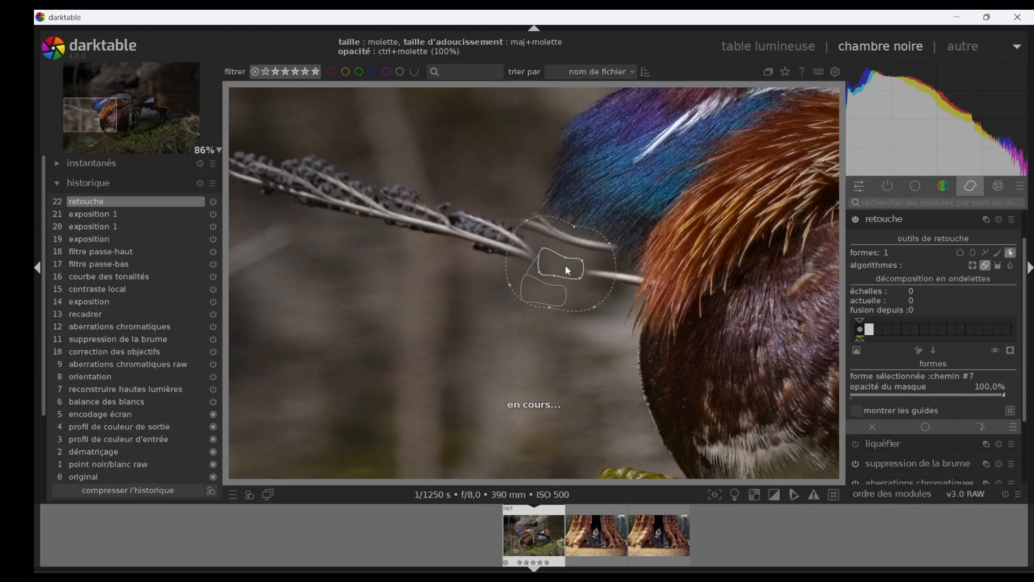
shift+scroll(564, 264, down, 4)
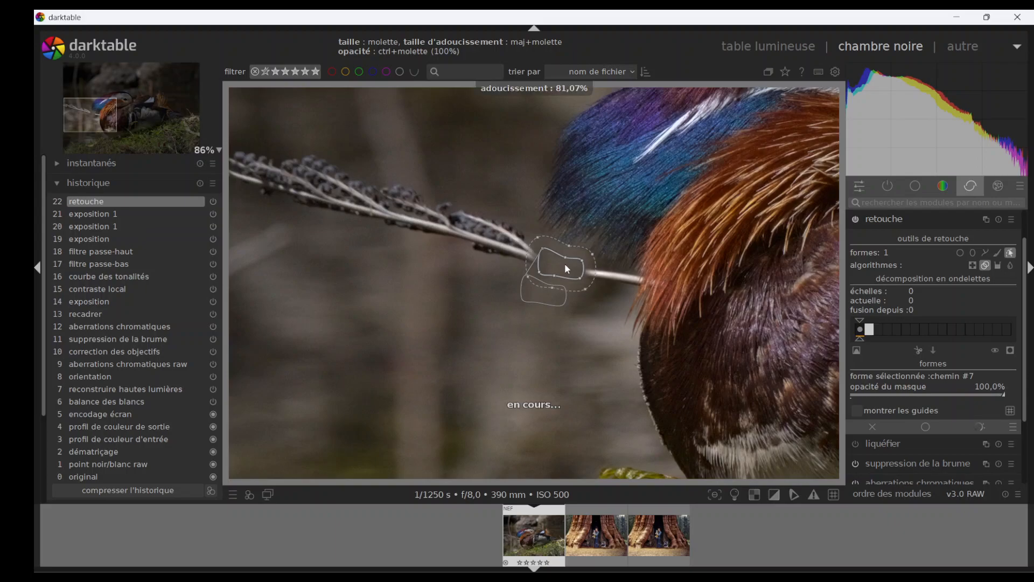
shift+scroll(564, 262, down, 1)
shift+scroll(565, 263, down, 1)
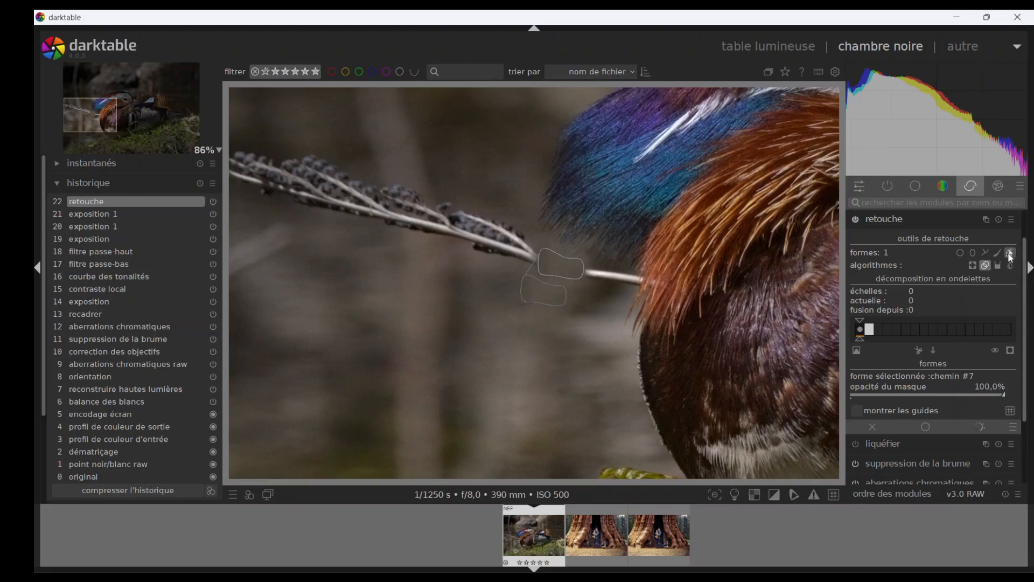
click(1011, 253)
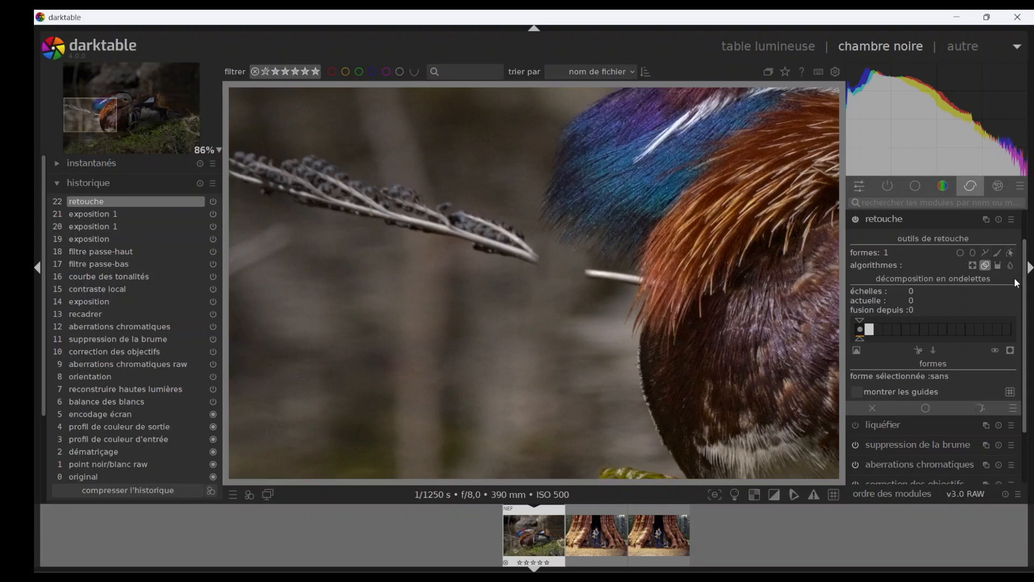
Create a new instance of the retouche module and set its algorithm to clone.
scroll(1013, 259, up, 2)
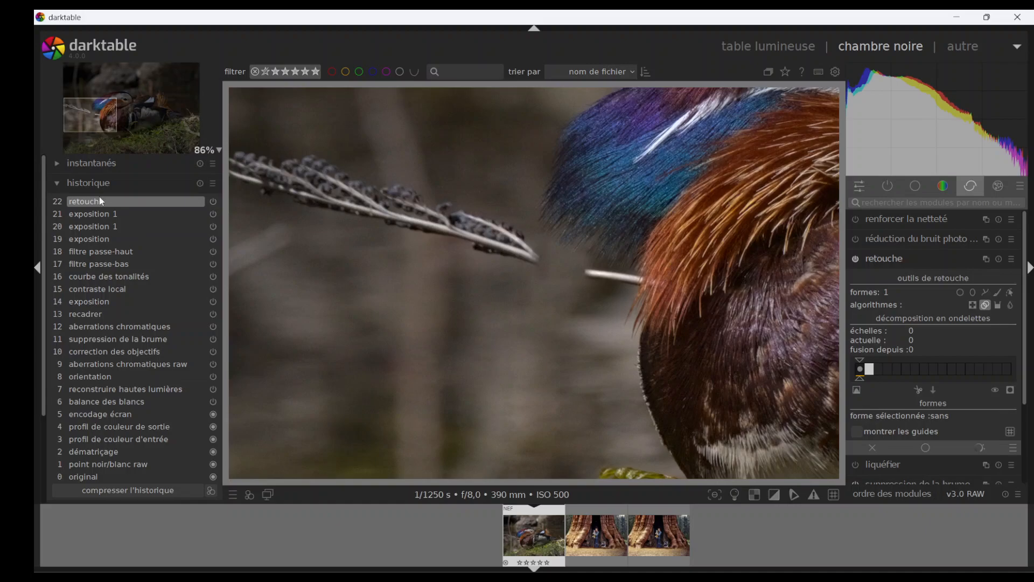
drag(331, 232, 548, 298)
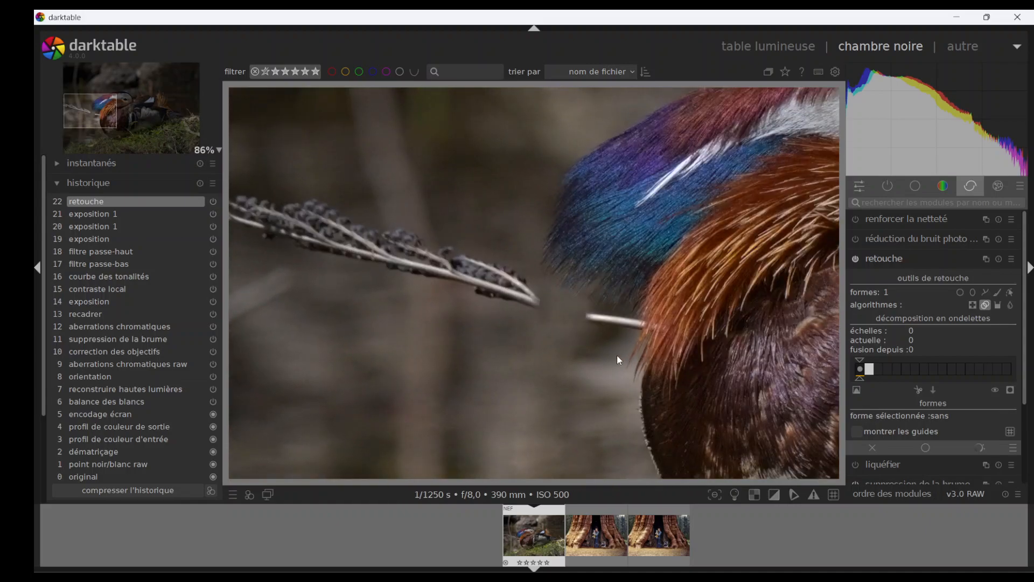
drag(618, 355, 585, 323)
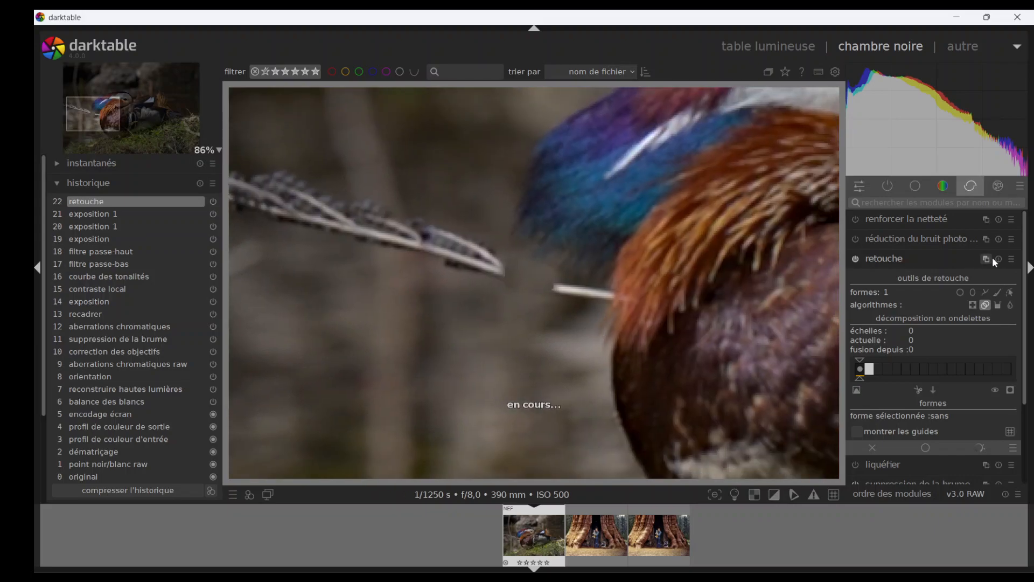
click(984, 260)
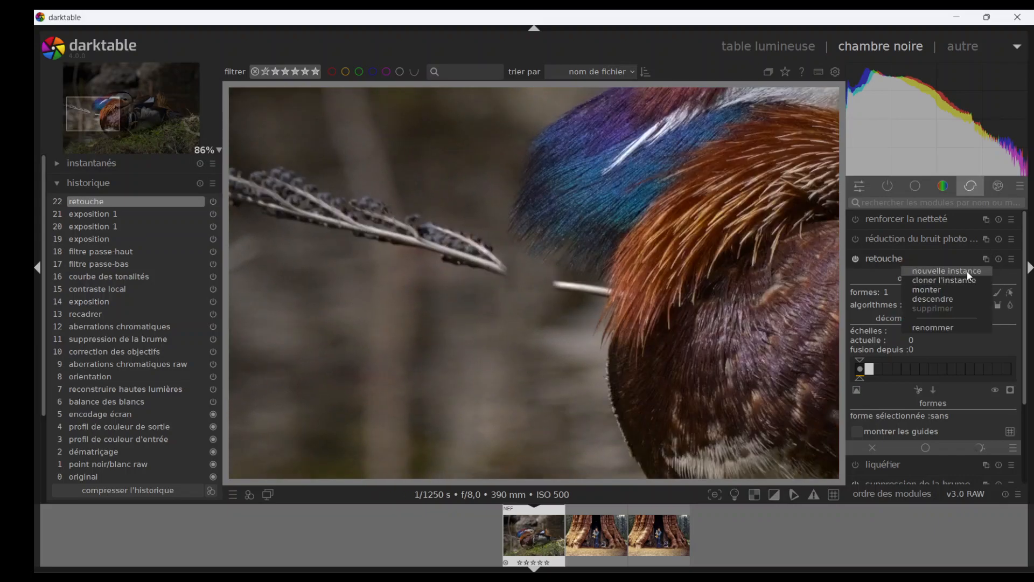
click(967, 271)
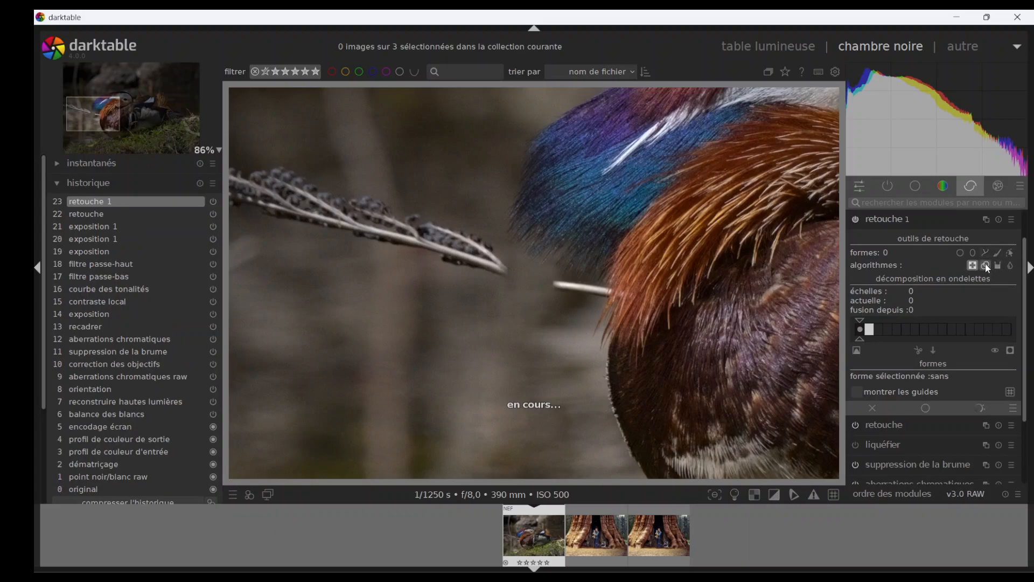
click(985, 266)
Draw a clone path over the tip of the twig stub beside the duck's breast, source it just below, and hide the outlines.
click(985, 253)
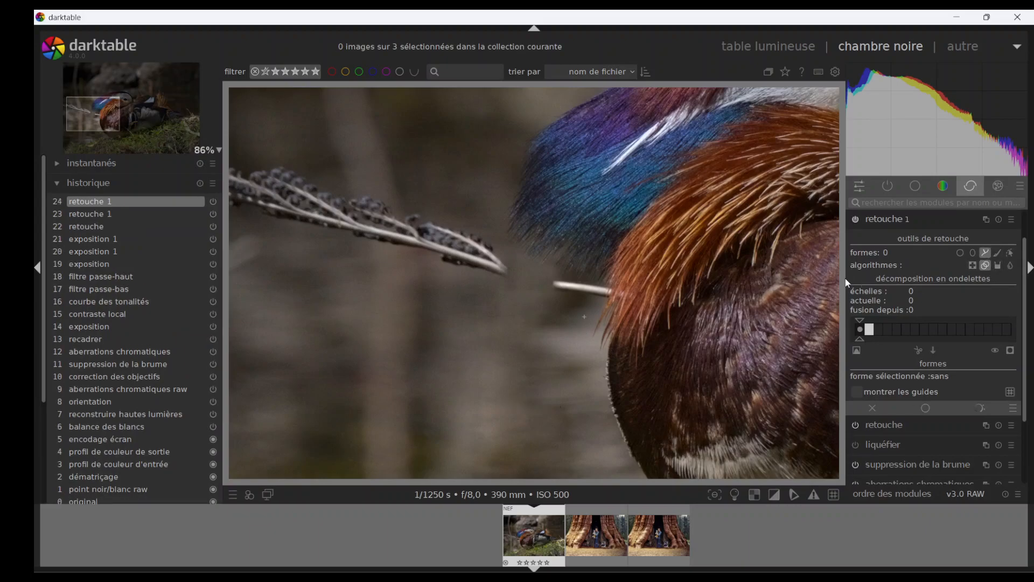
click(546, 276)
click(584, 287)
click(583, 296)
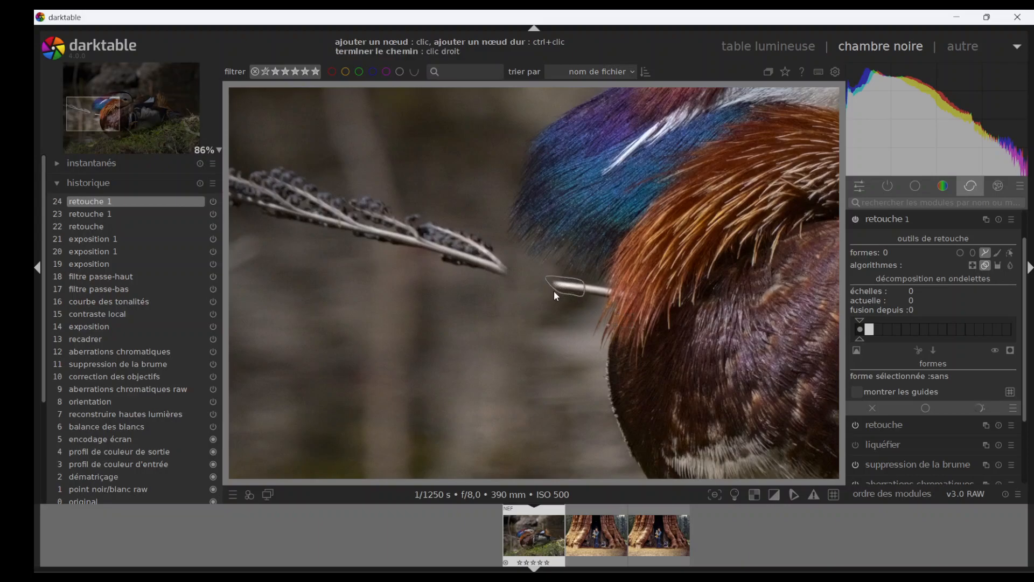
right_click(553, 288)
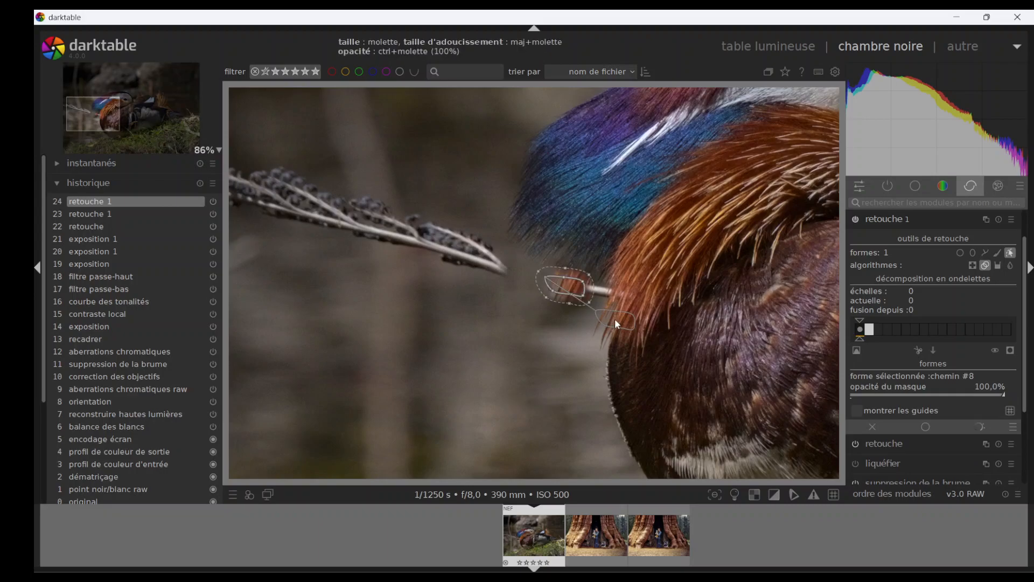
click(556, 306)
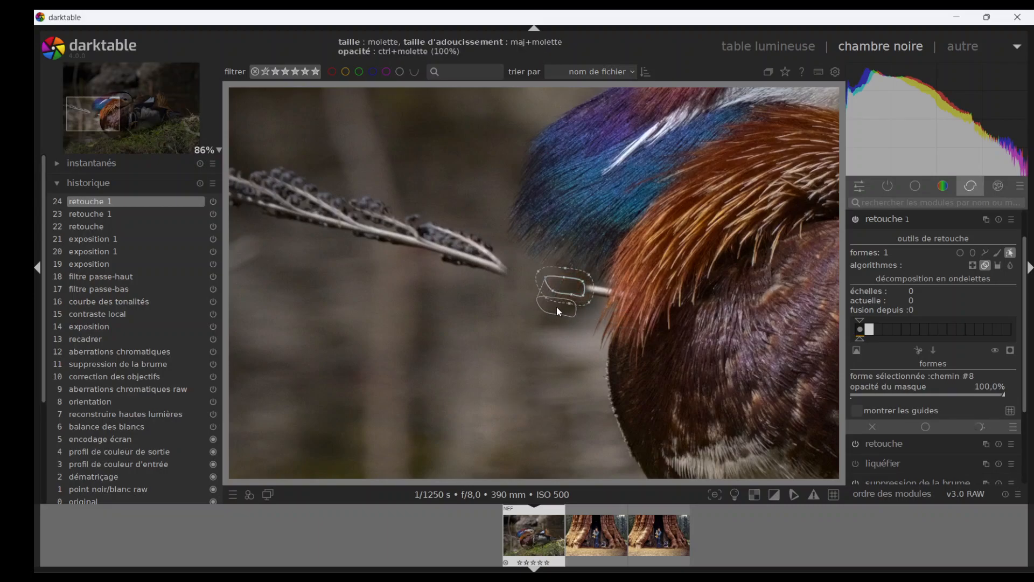
scroll(570, 283, up, 1)
scroll(573, 281, down, 2)
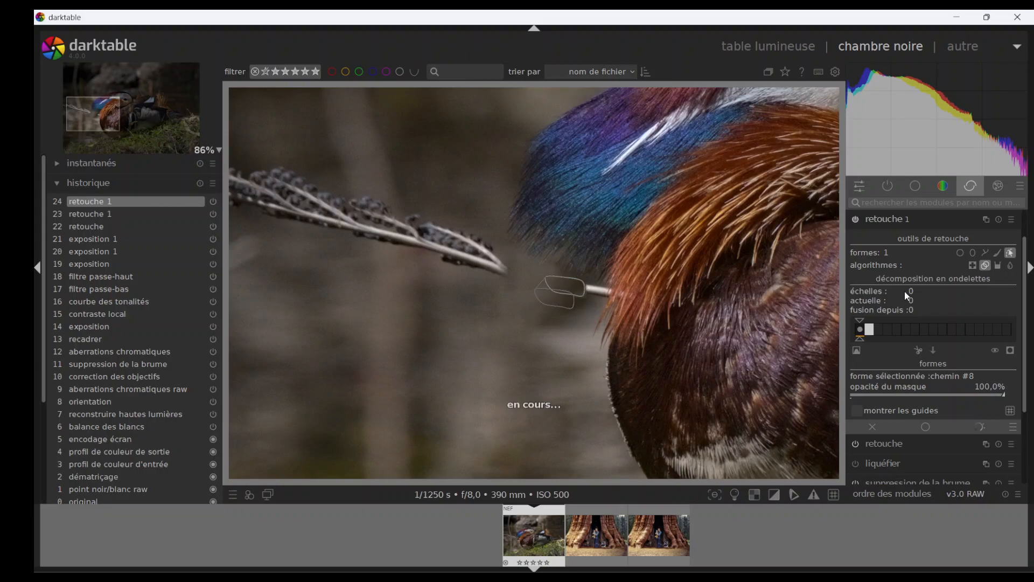
click(1011, 254)
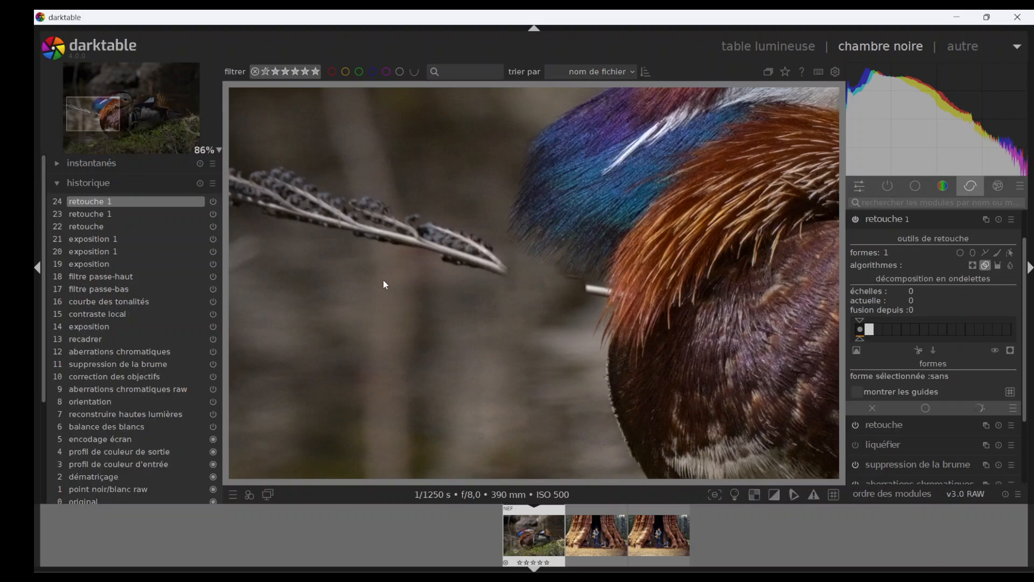
Draw a clone path across the seed twig where it crosses the blurred vertical stem, sourcing it from the stem directly above.
drag(360, 201, 419, 316)
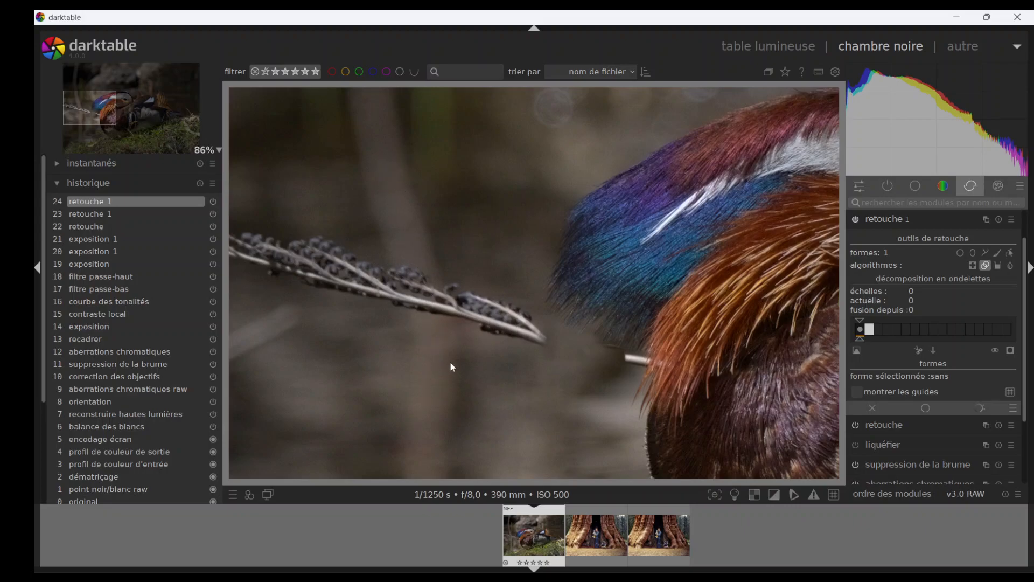
click(986, 252)
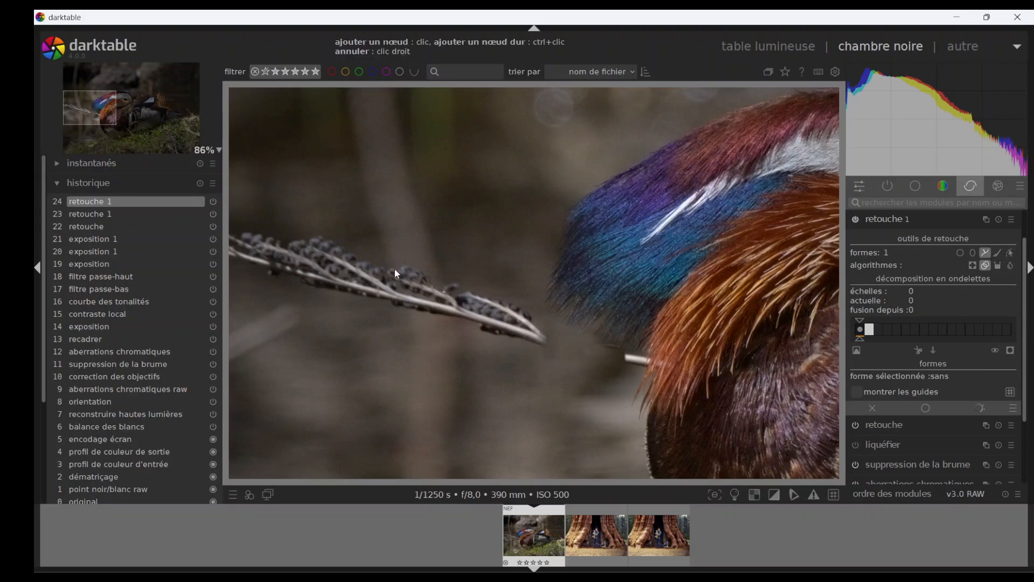
click(412, 322)
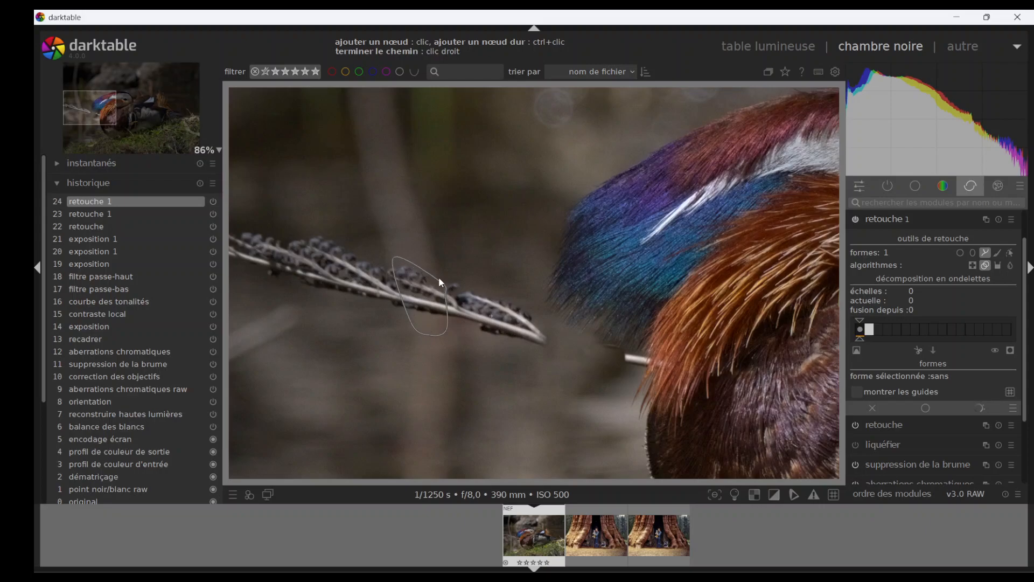
click(431, 264)
right_click(431, 264)
drag(439, 285, 399, 204)
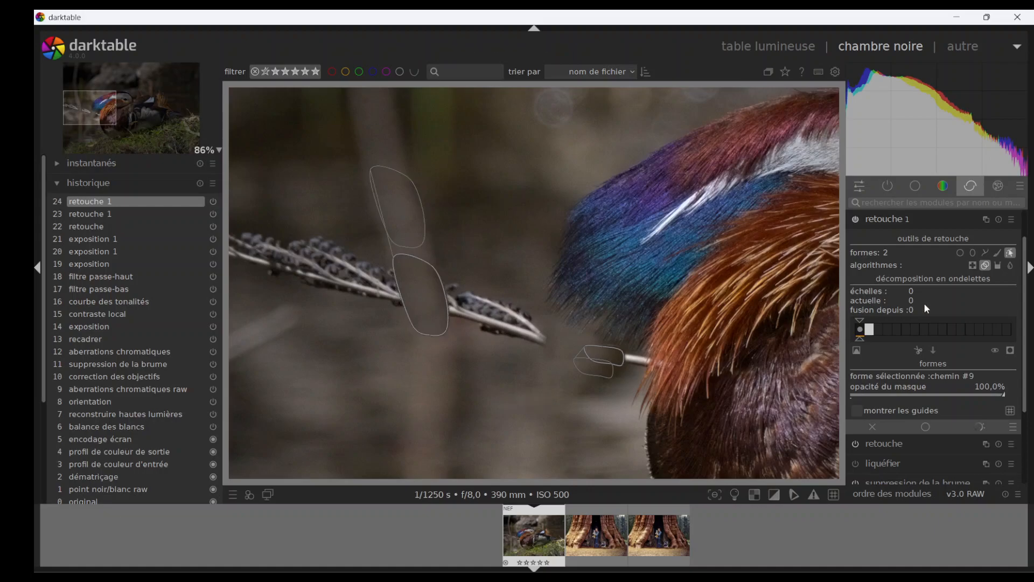
click(1011, 253)
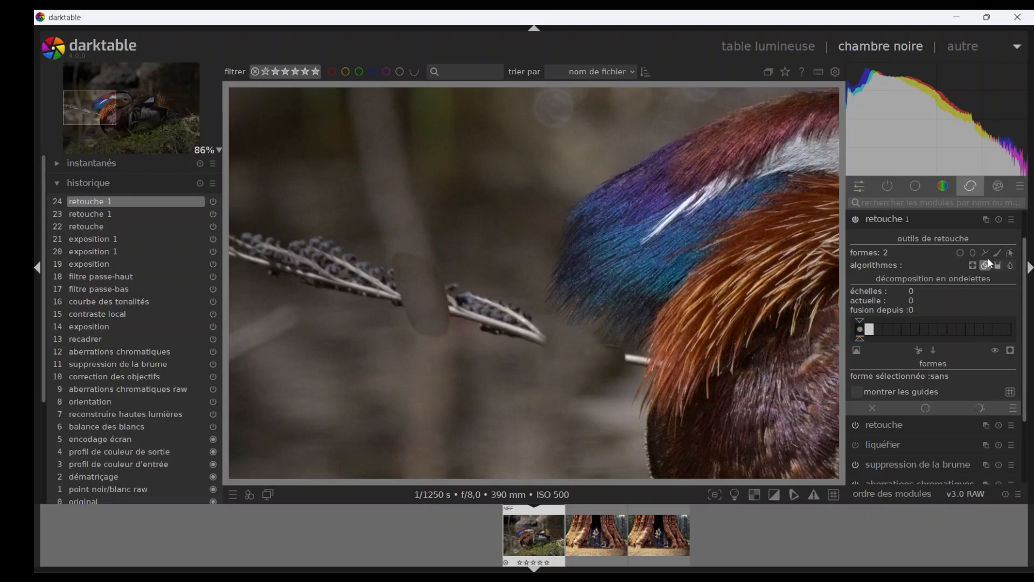
Move the seed twig patch's clone source to the stem area below it, slightly narrow the path's lower end, and hide the outlines.
click(1010, 253)
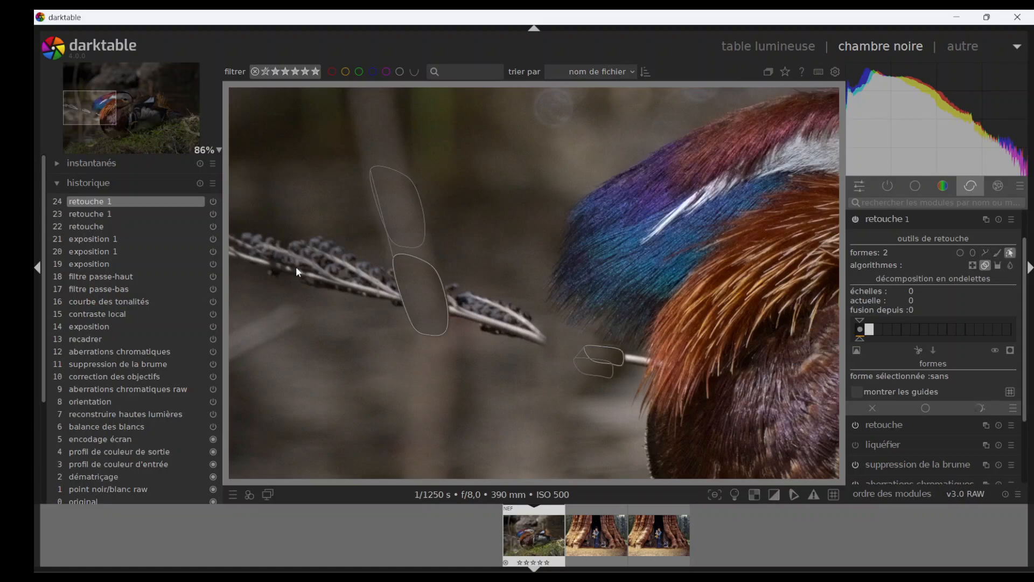
mouse_move(402, 214)
mouse_down()
mouse_move(415, 232)
mouse_move(391, 155)
mouse_up()
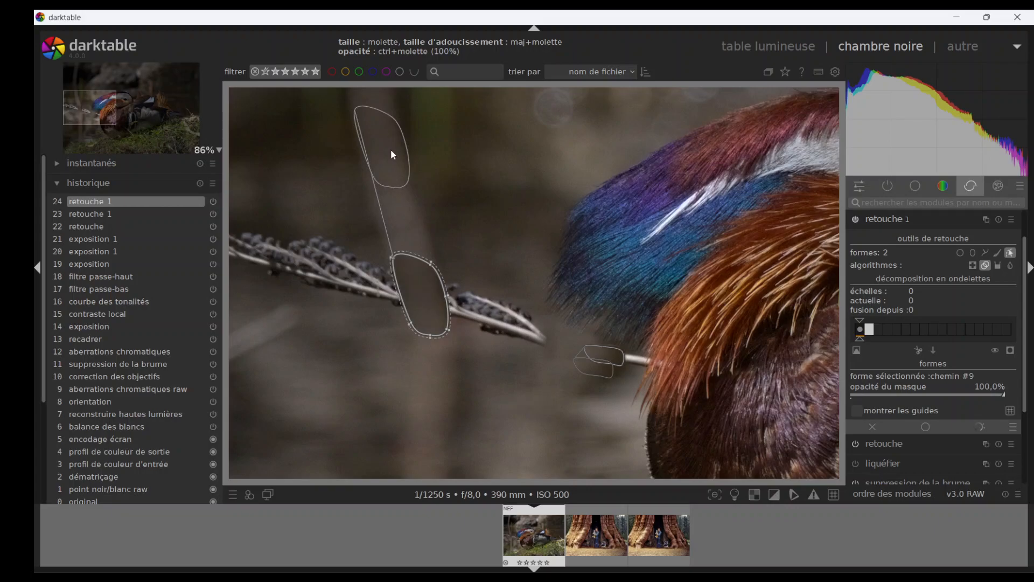
mouse_move(391, 155)
mouse_down()
mouse_move(406, 184)
mouse_move(445, 427)
mouse_move(445, 374)
mouse_up()
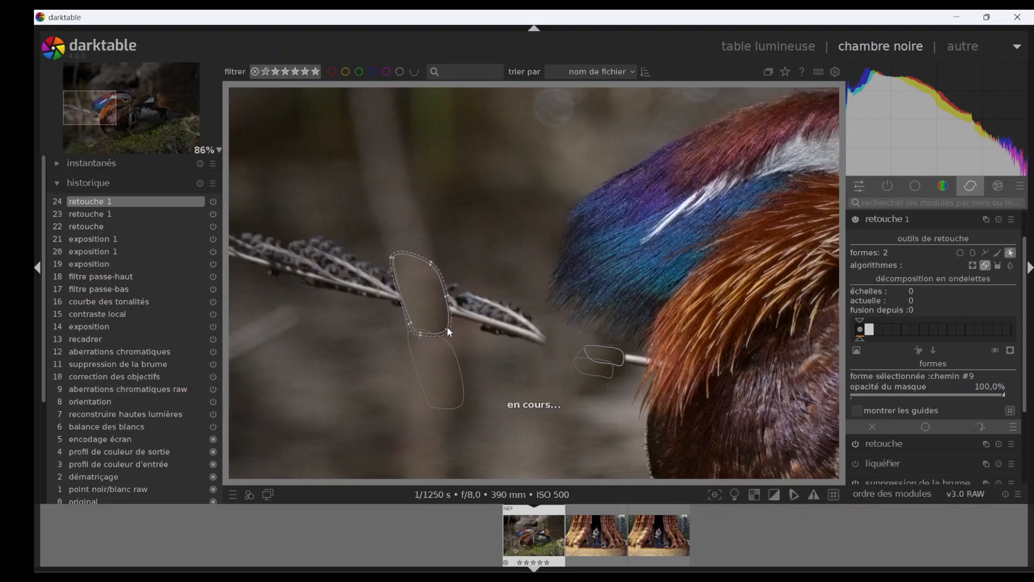
drag(444, 328, 439, 328)
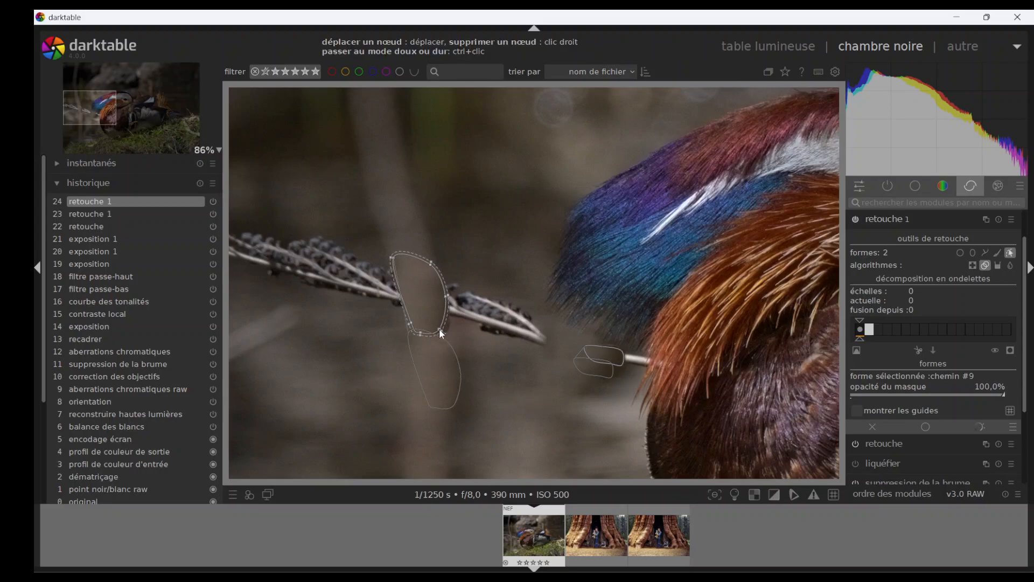
click(1010, 253)
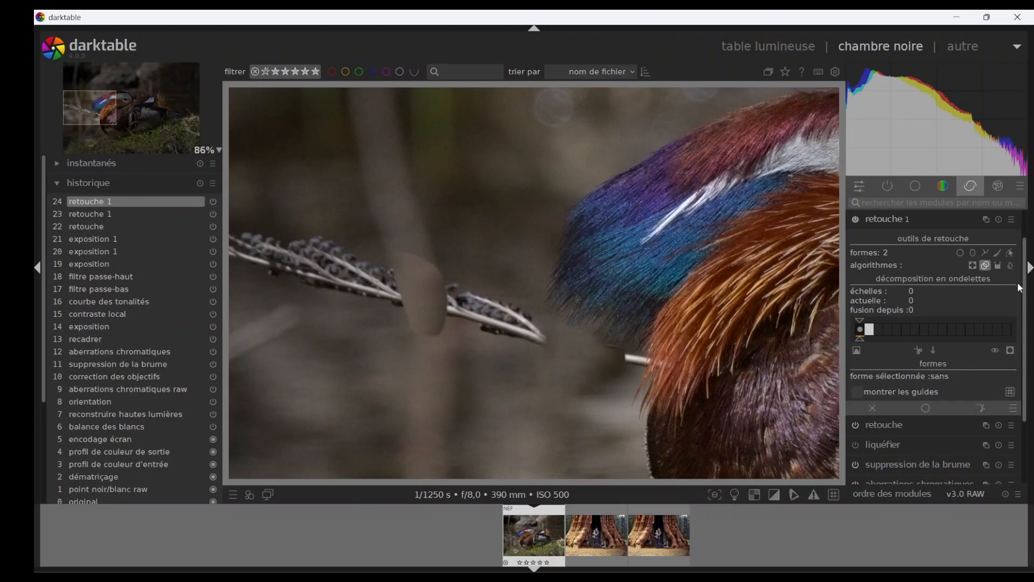
Create another retouche instance and draw a healing path over the cloned patch's upper edge, sourcing it from the stem just above.
click(986, 220)
click(965, 234)
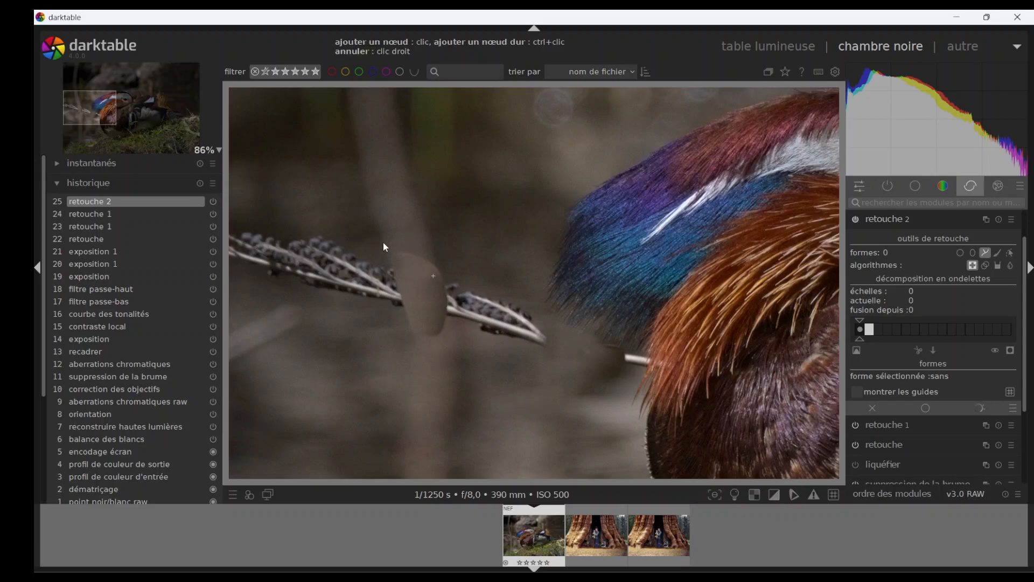
click(421, 270)
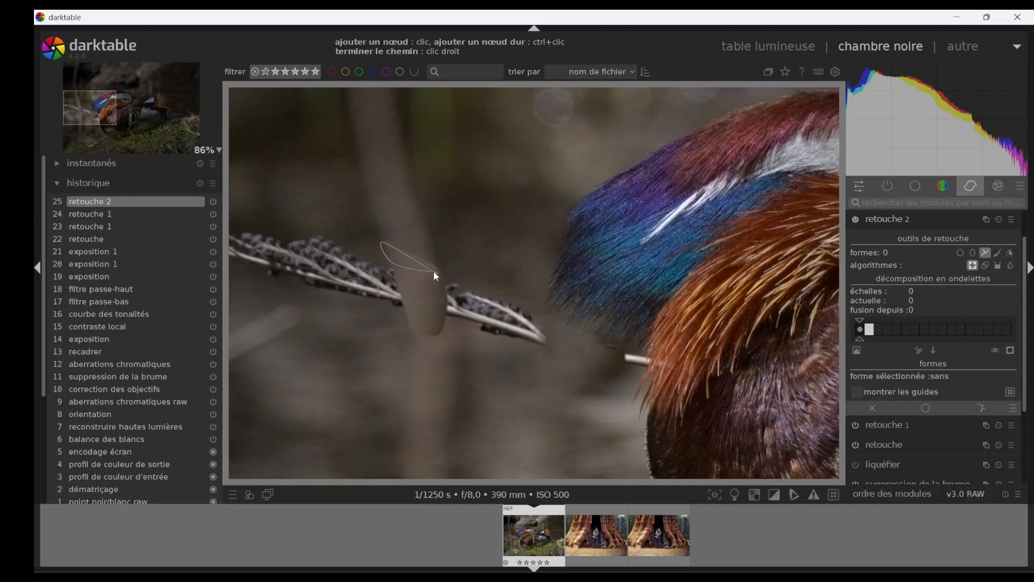
click(421, 244)
right_click(422, 246)
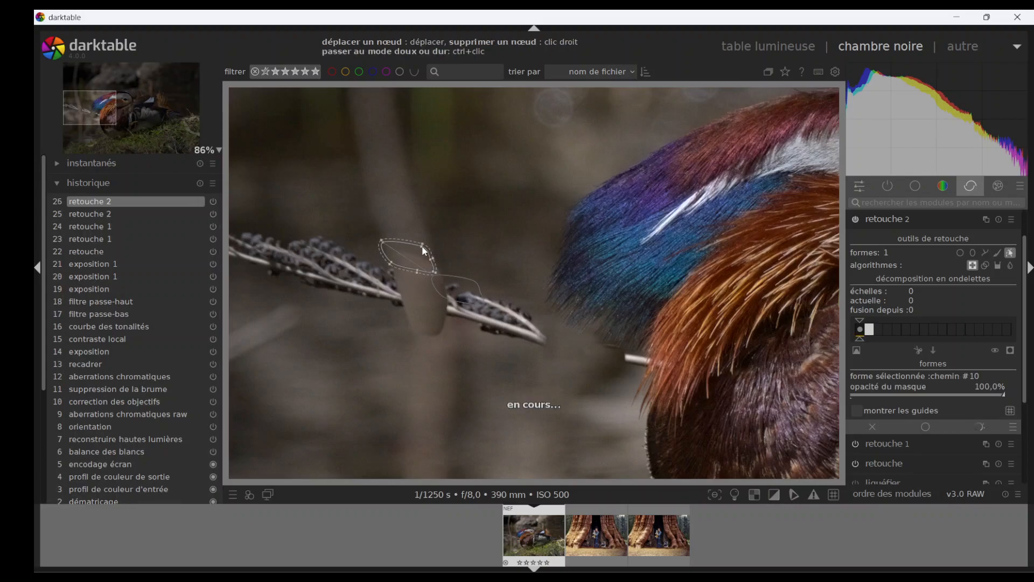
drag(454, 280, 404, 225)
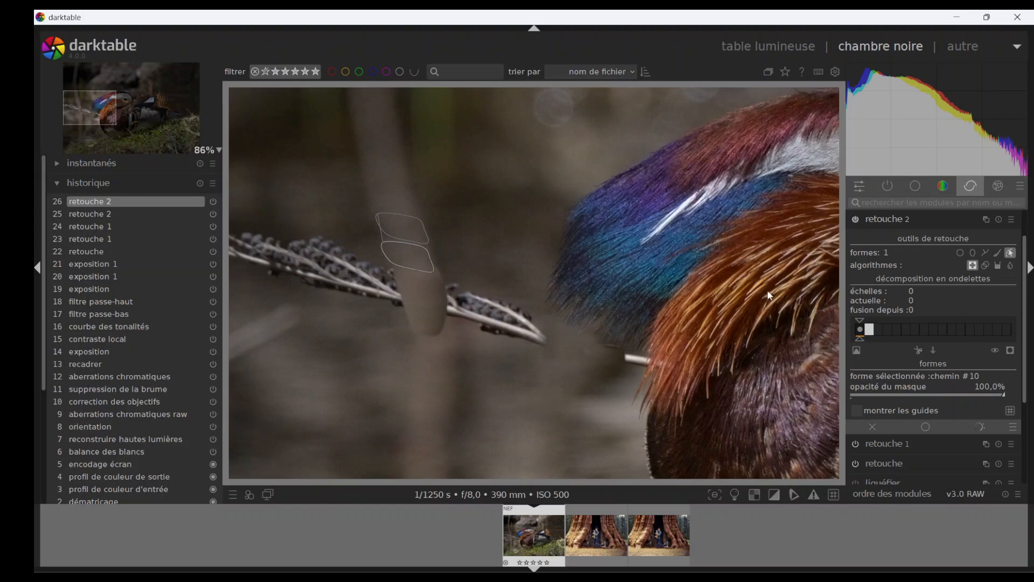
click(1010, 253)
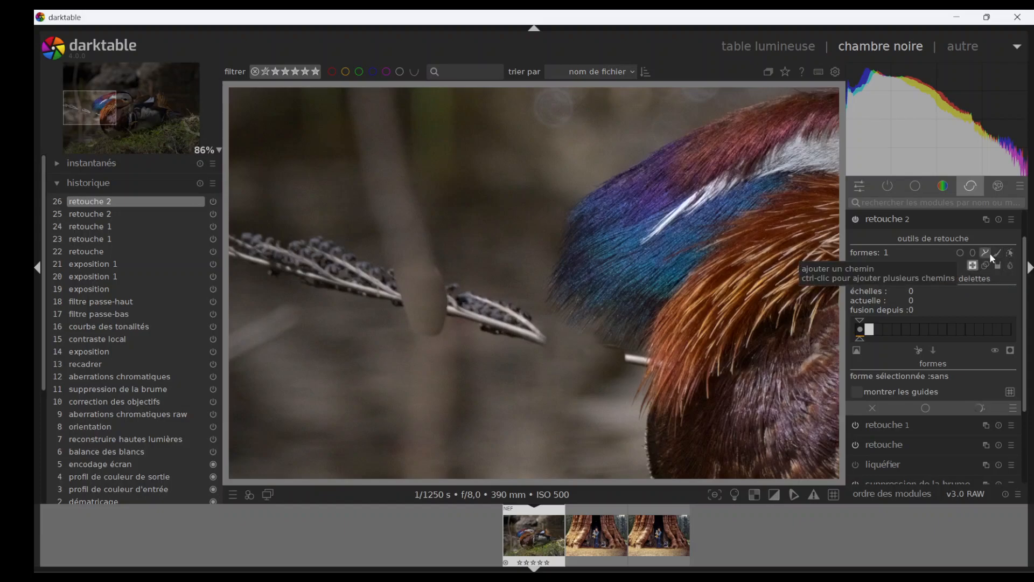
Draw a second healing path over the cloned patch's lower edge on the blurred stem and hide the outlines.
click(1010, 254)
click(986, 253)
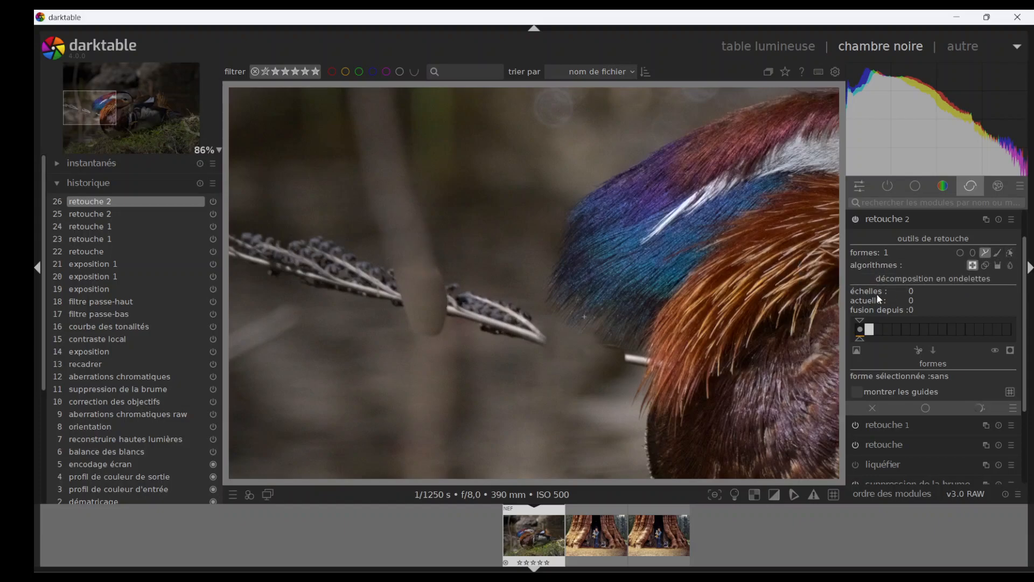
click(407, 308)
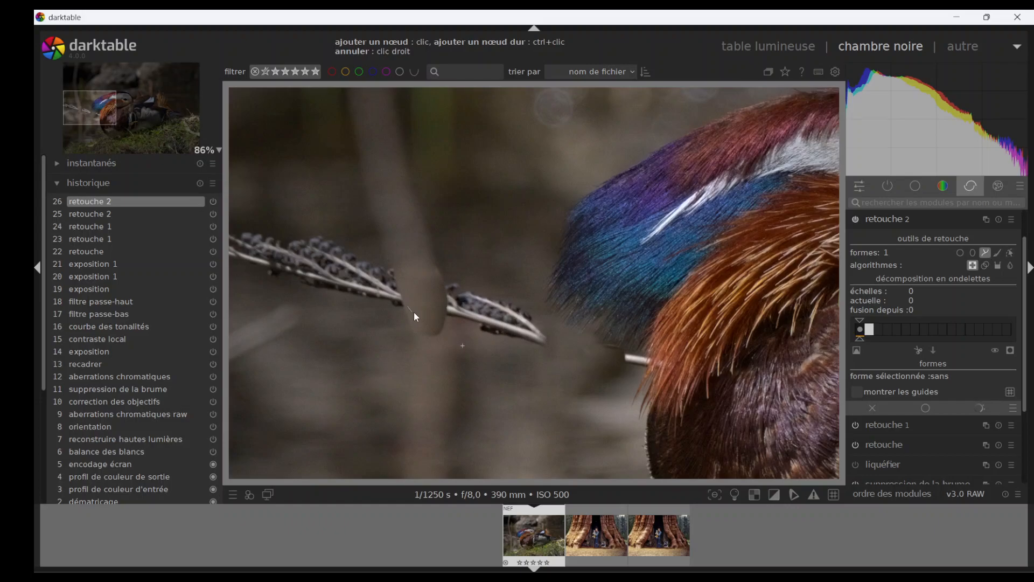
click(448, 317)
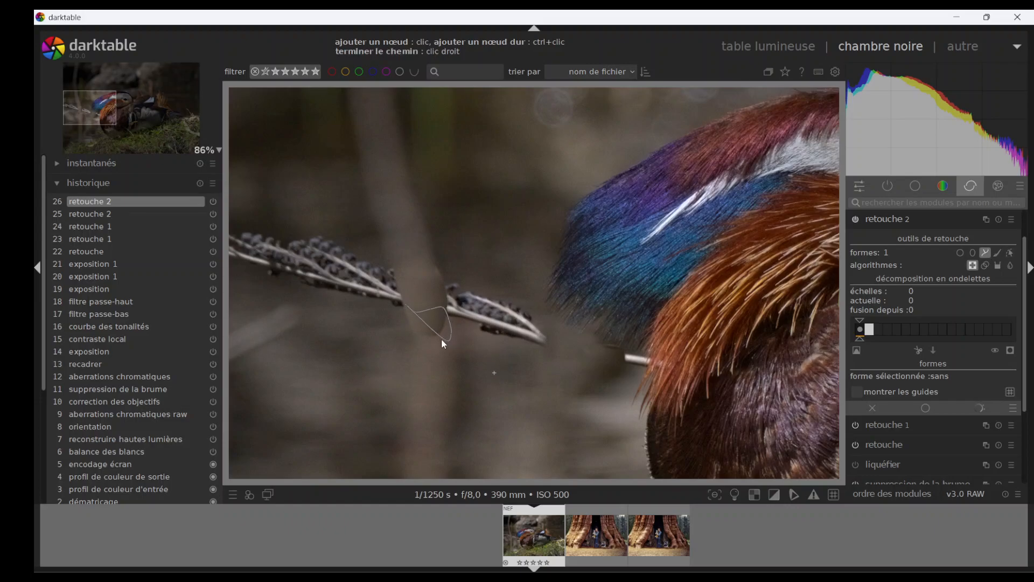
right_click(418, 335)
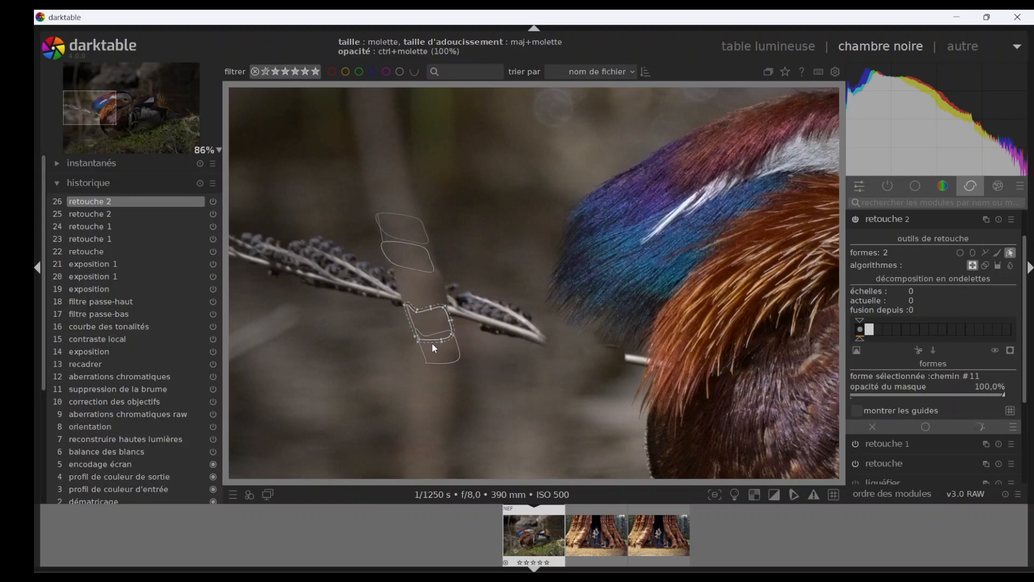
click(1012, 256)
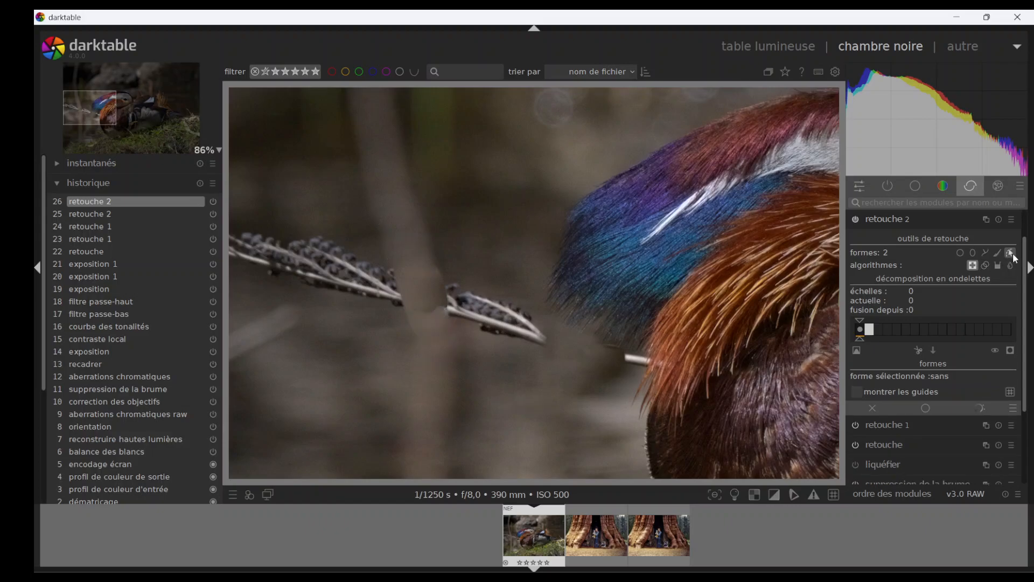
Move the lower healing path's source to the stem section above the twig crossing and hide the outlines.
click(1009, 253)
click(431, 326)
drag(430, 317, 432, 340)
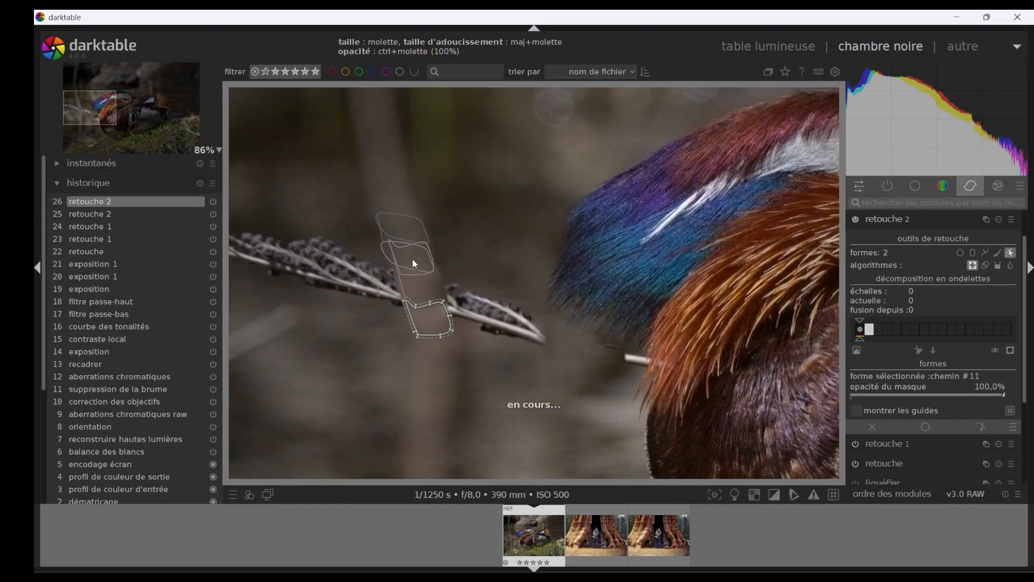
click(1010, 252)
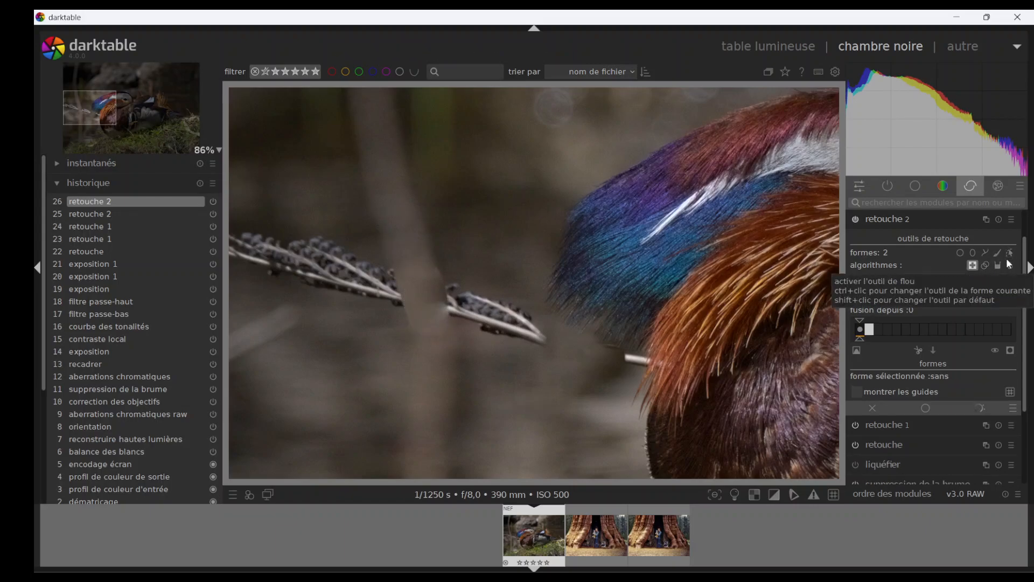
click(1009, 264)
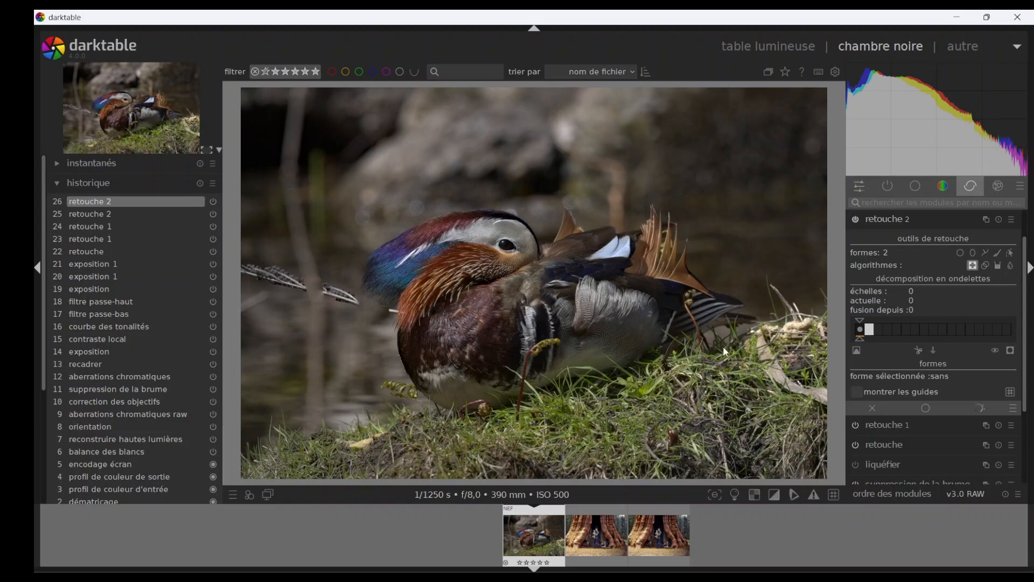
Search the modules for "pass", check the mask of filtre passe-bas, and create a new instance of that filter.
click(999, 185)
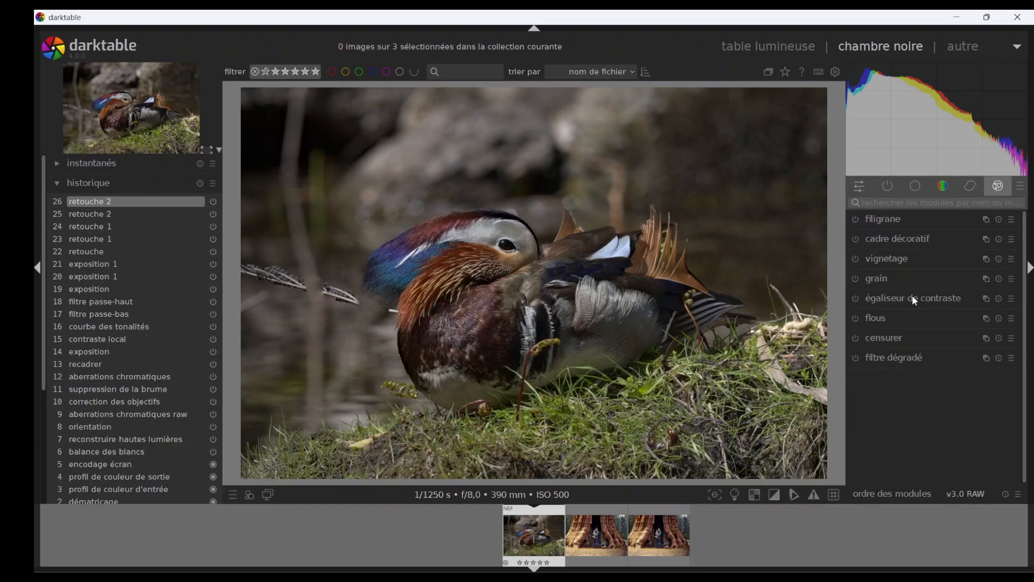
click(919, 204)
text(pass)
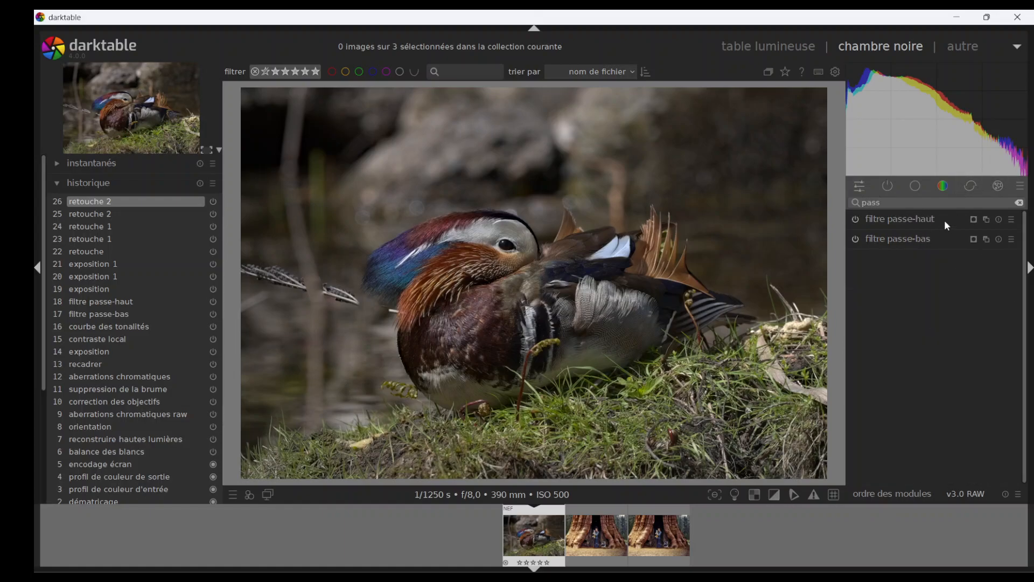
click(974, 240)
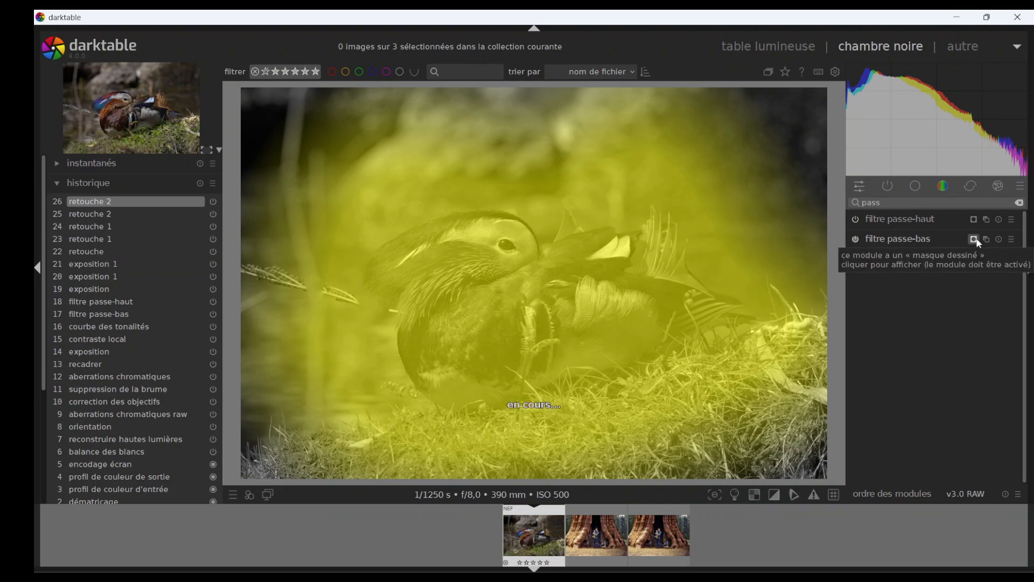
click(974, 240)
click(987, 239)
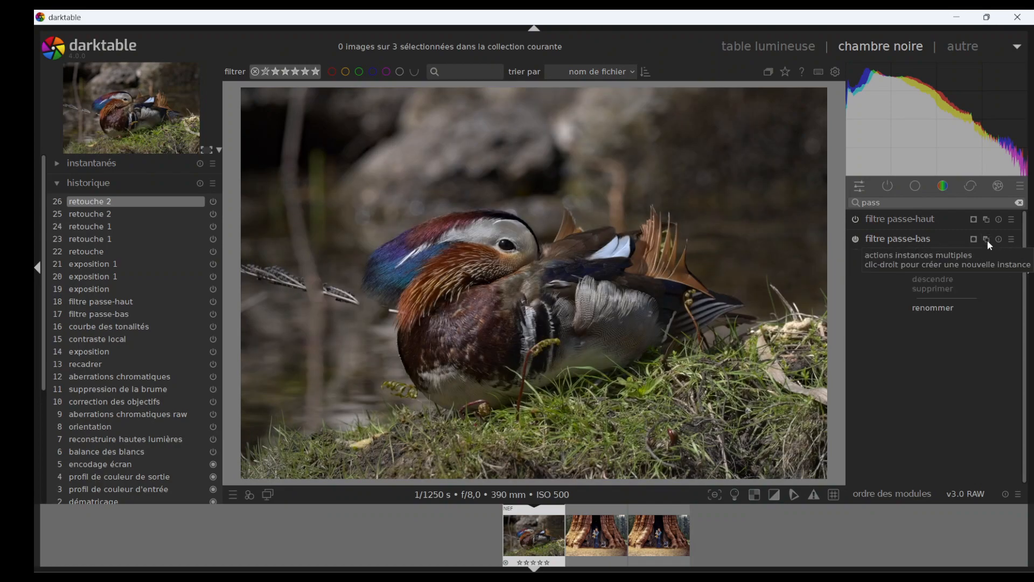
click(987, 240)
click(986, 239)
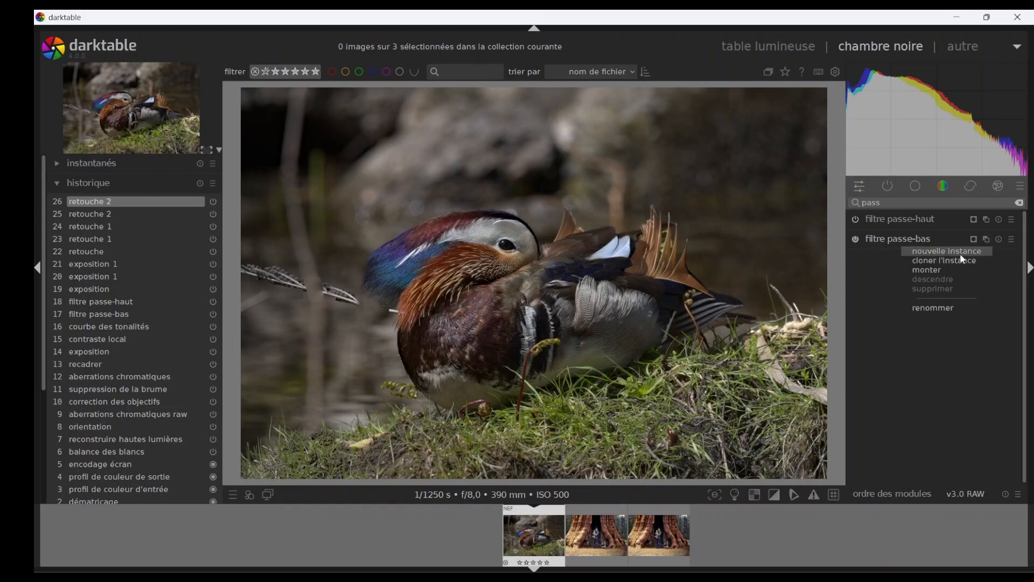
click(956, 254)
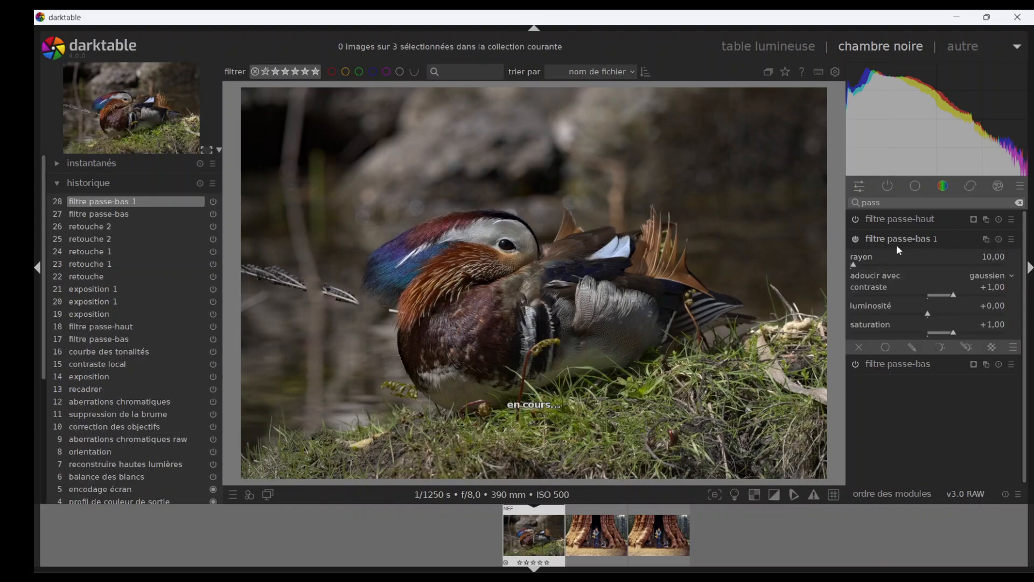
Give the new low-pass instance a drawn mask using the existing grp exposition 1 shape and invert its polarity.
click(911, 345)
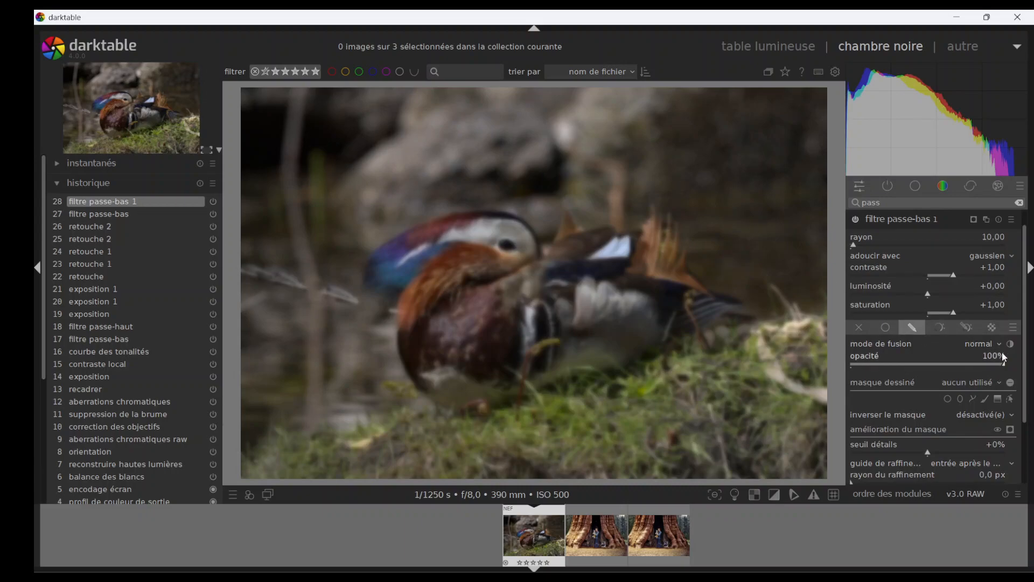
scroll(1024, 295, down, 3)
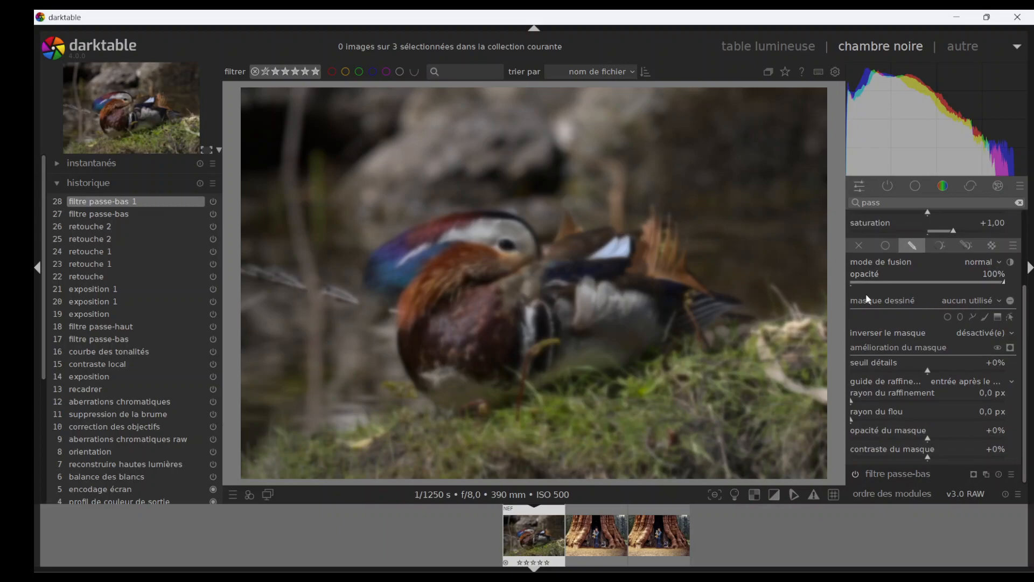
click(997, 300)
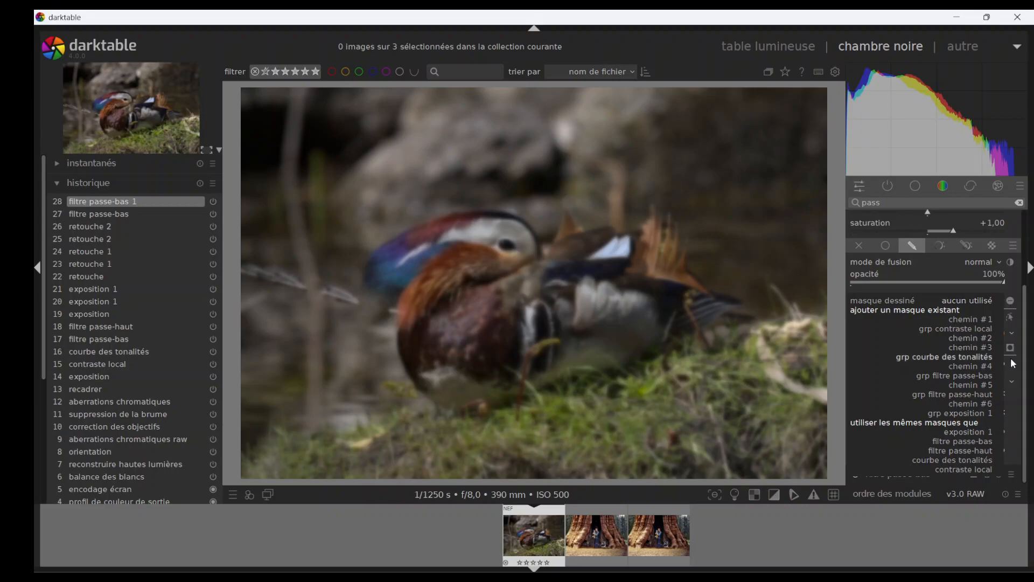
click(985, 414)
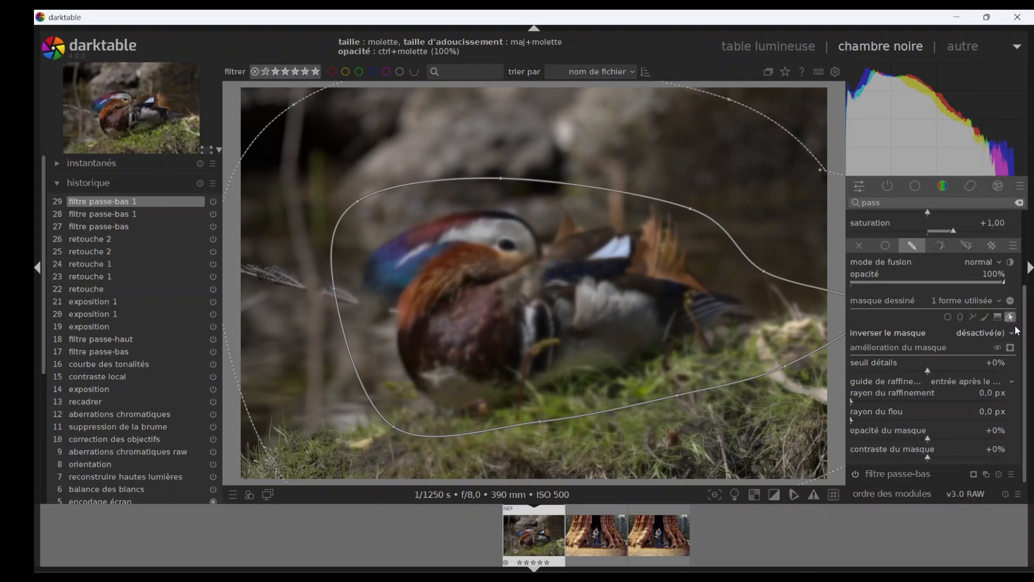
click(1011, 302)
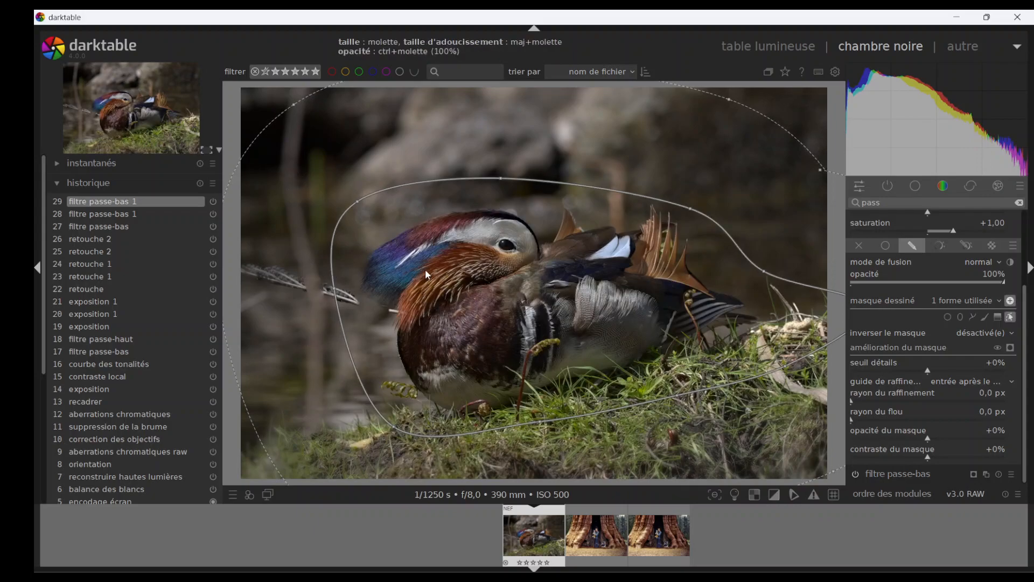
Shrink the mask path so it fits more closely around the duck, and hide its outline.
scroll(425, 269, down, 2)
scroll(427, 273, down, 2)
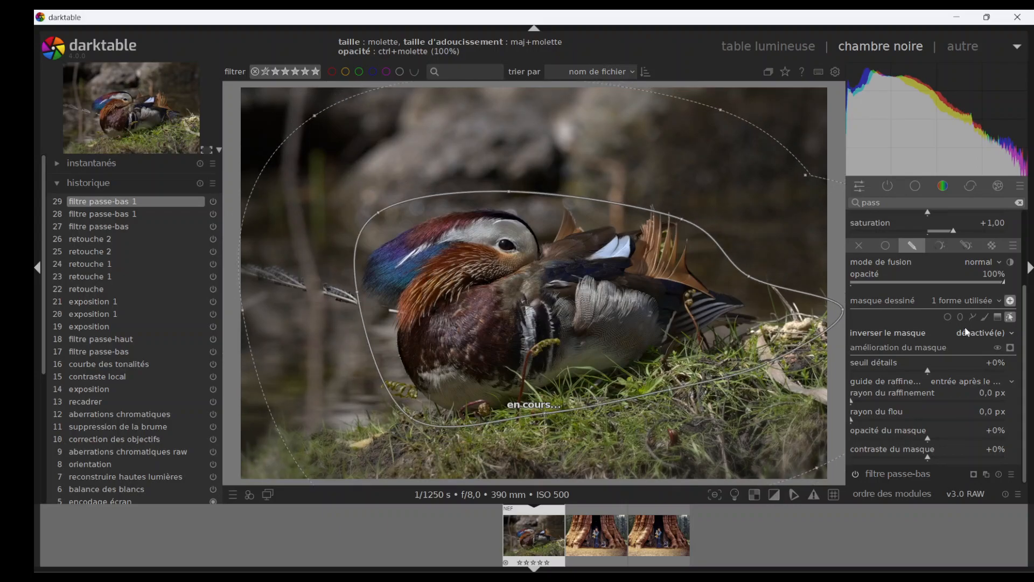
click(1012, 320)
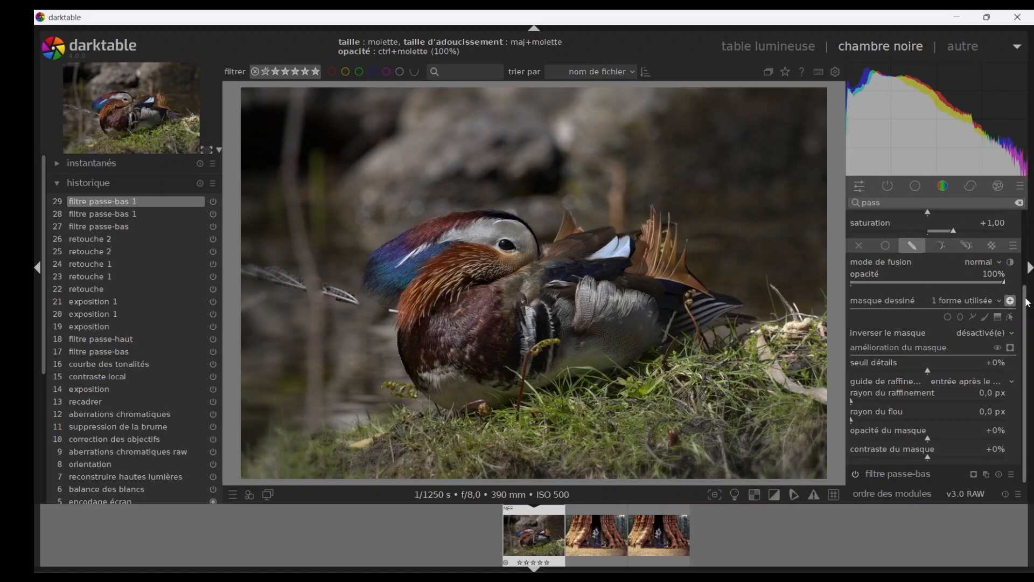
Set the new low-pass filter's radius to 158,32 to blur the background around the duck.
scroll(1027, 303, up, 3)
scroll(1027, 303, down, 3)
scroll(936, 346, up, 4)
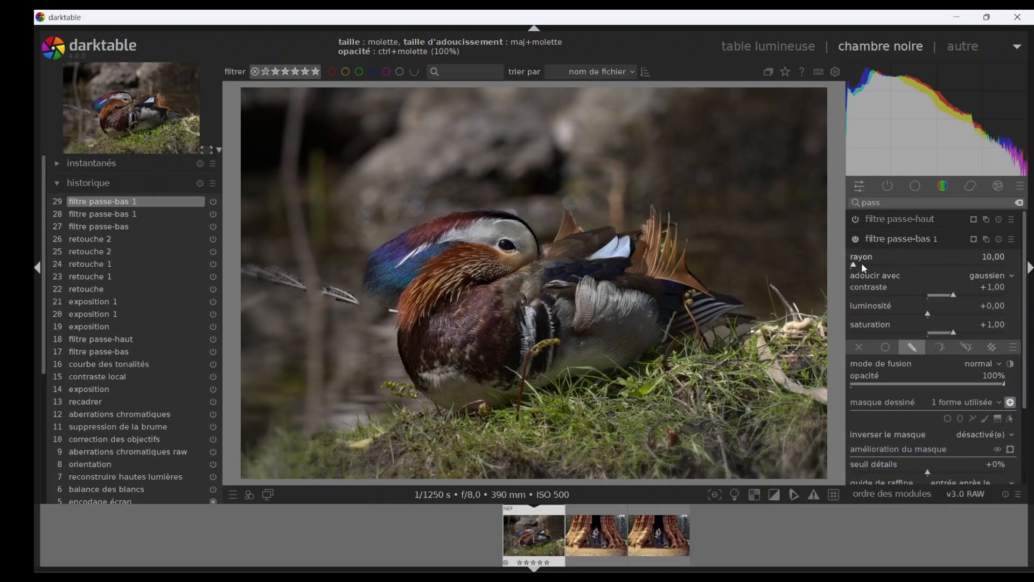
drag(858, 265, 872, 264)
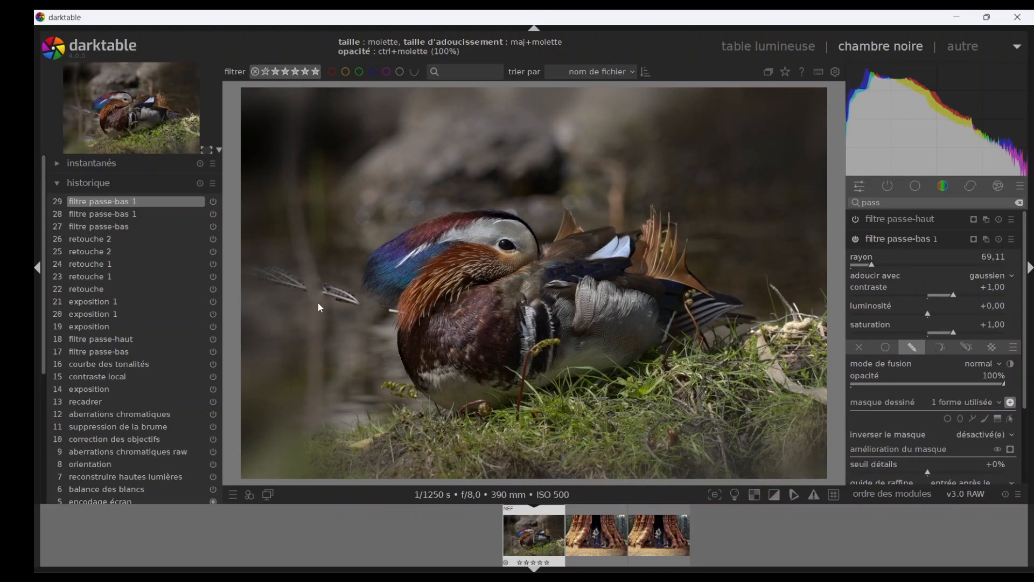
scroll(325, 295, up, 2)
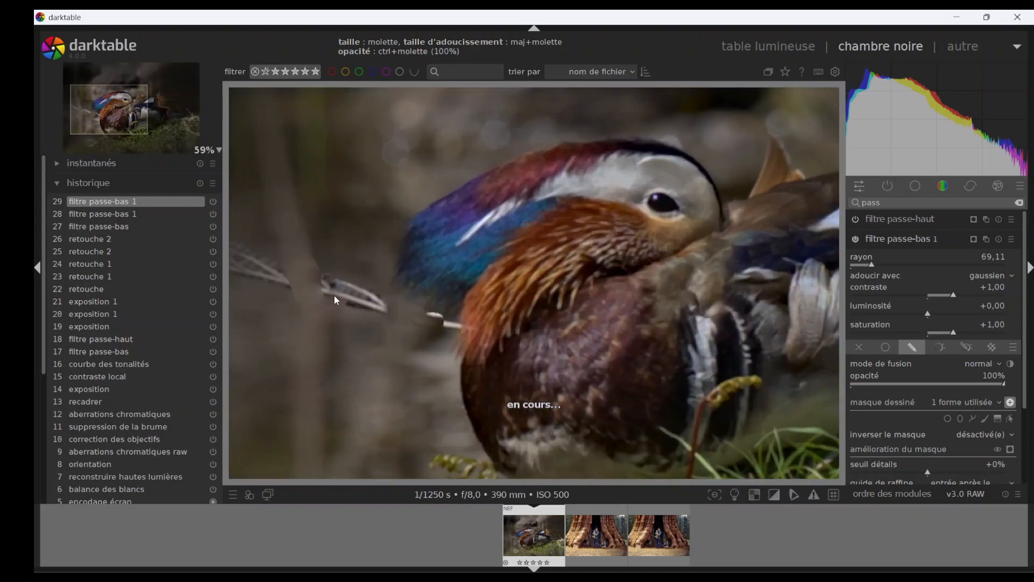
scroll(313, 260, down, 2)
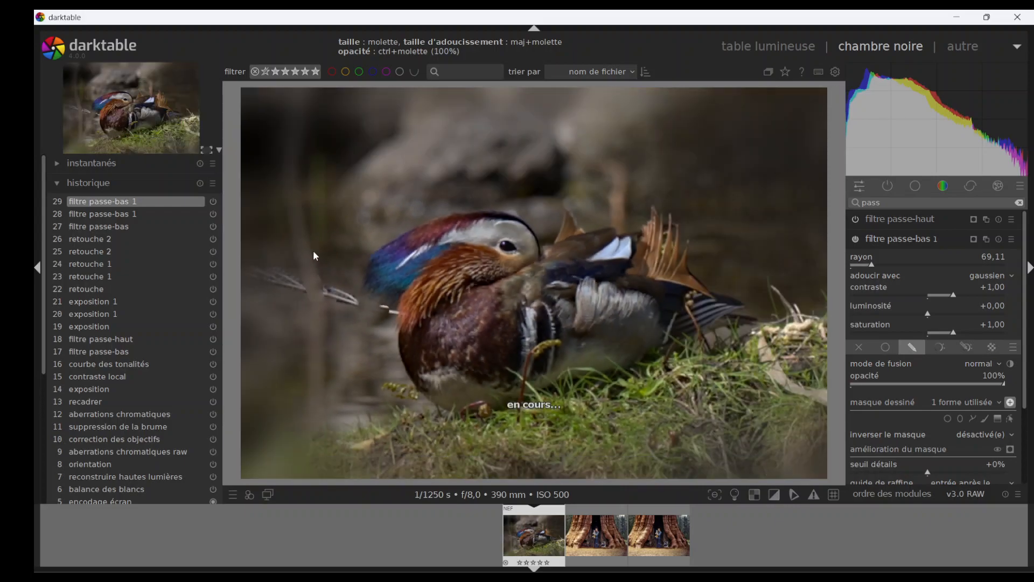
drag(874, 264, 899, 268)
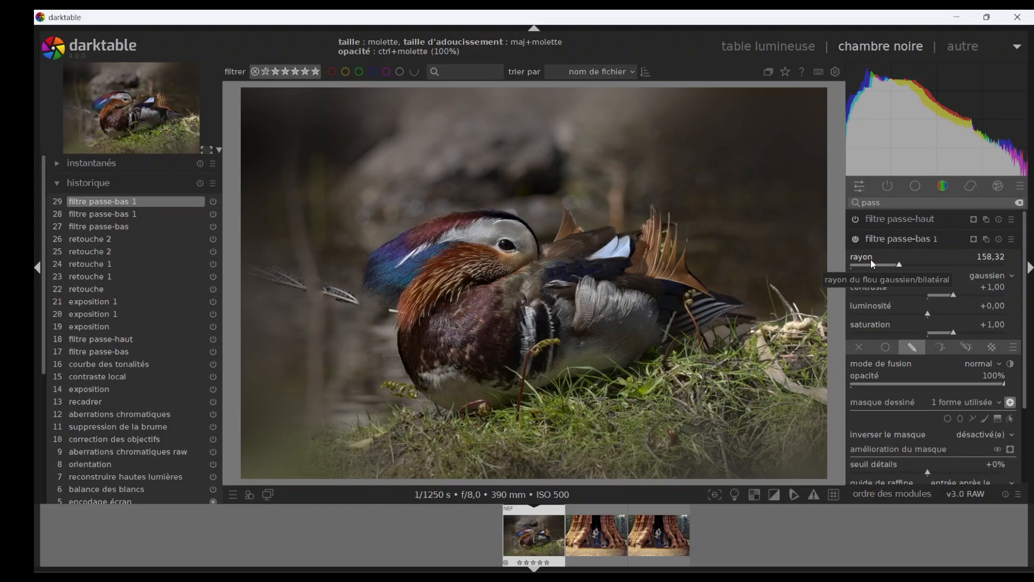
Search the modules for "ton", view the photo briefly with the composition guides overlaid, and clear the search.
click(1019, 203)
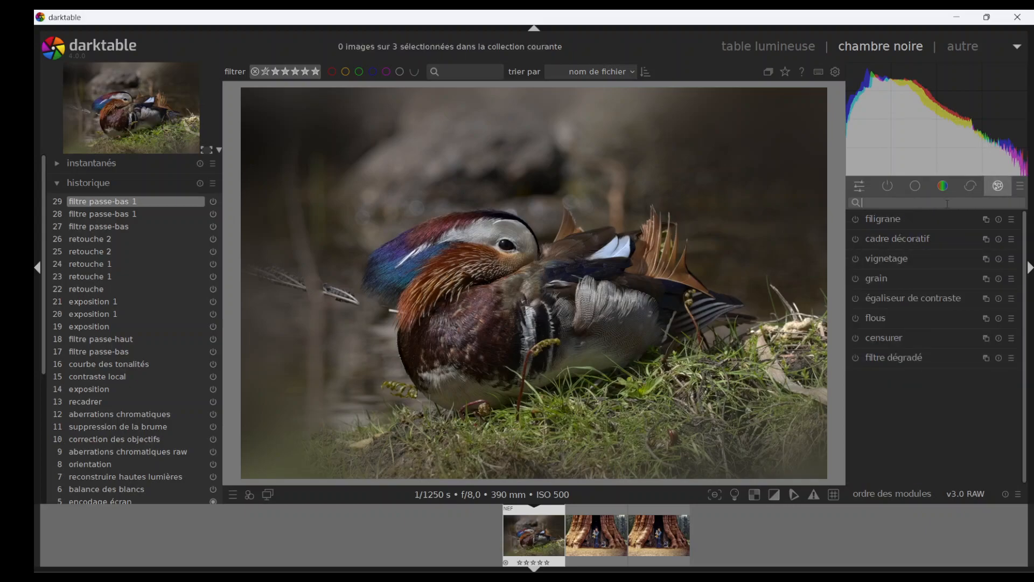
text(ton)
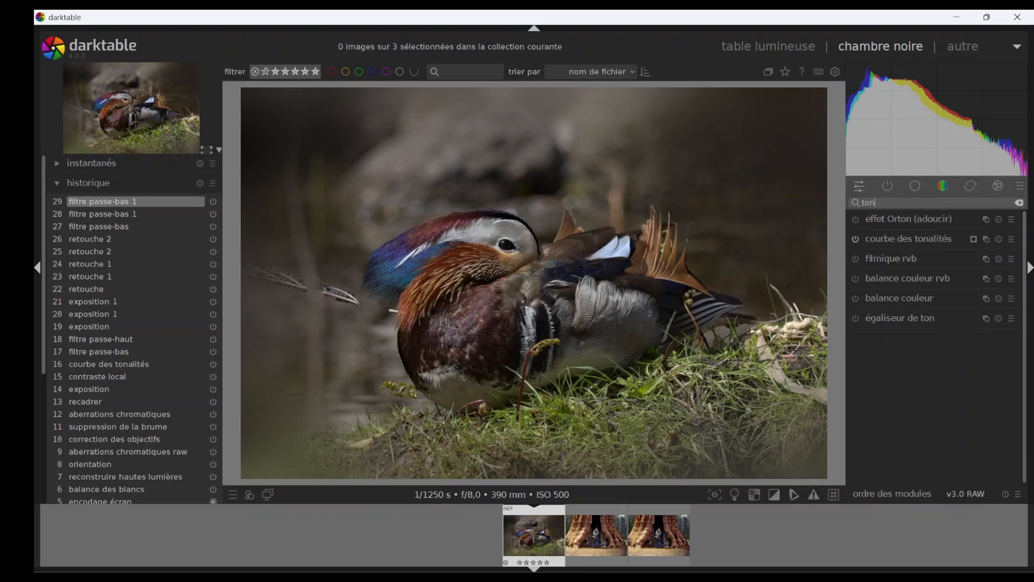
mouse_move(996, 160)
click(833, 494)
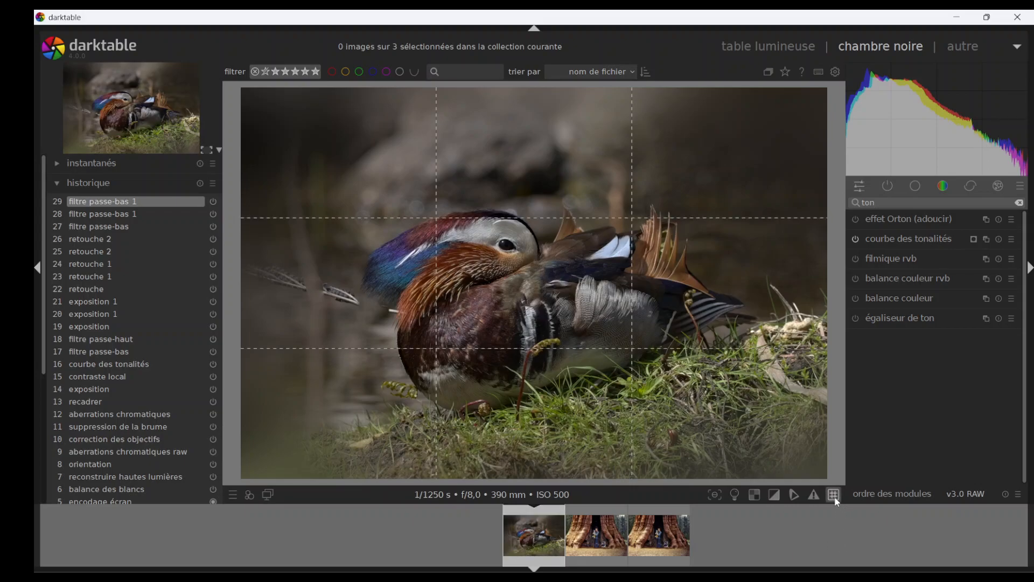
click(834, 496)
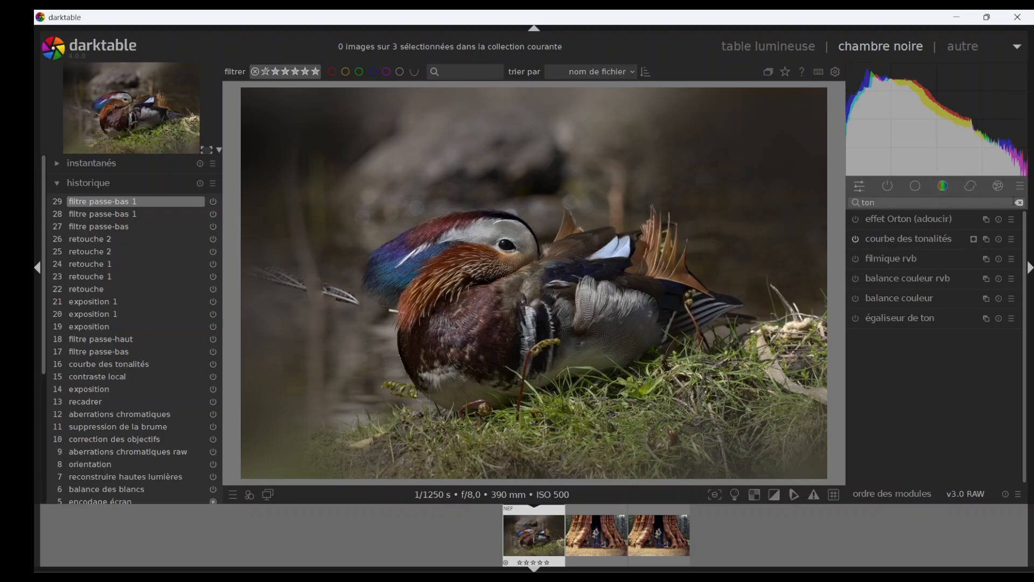
click(1018, 202)
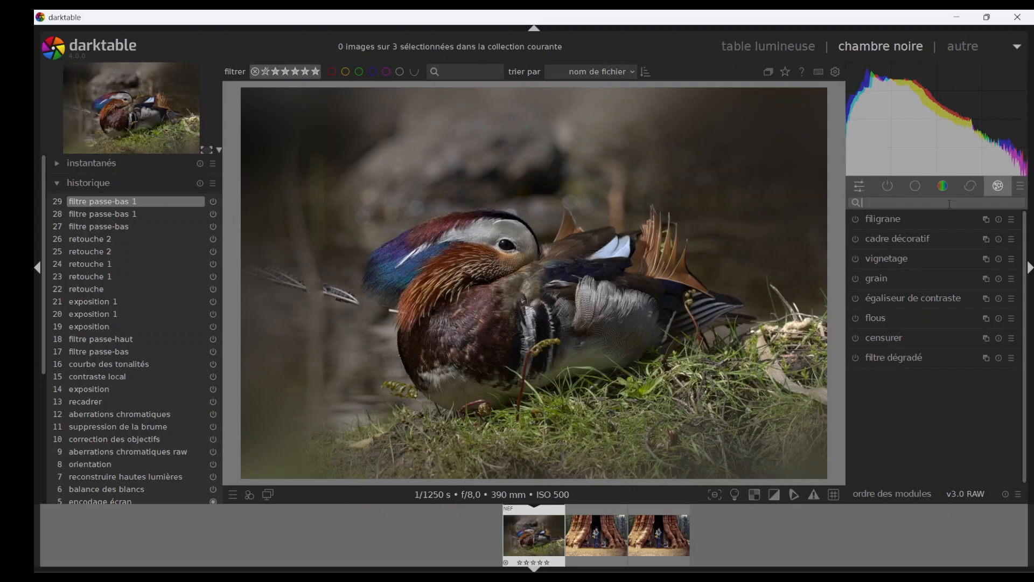